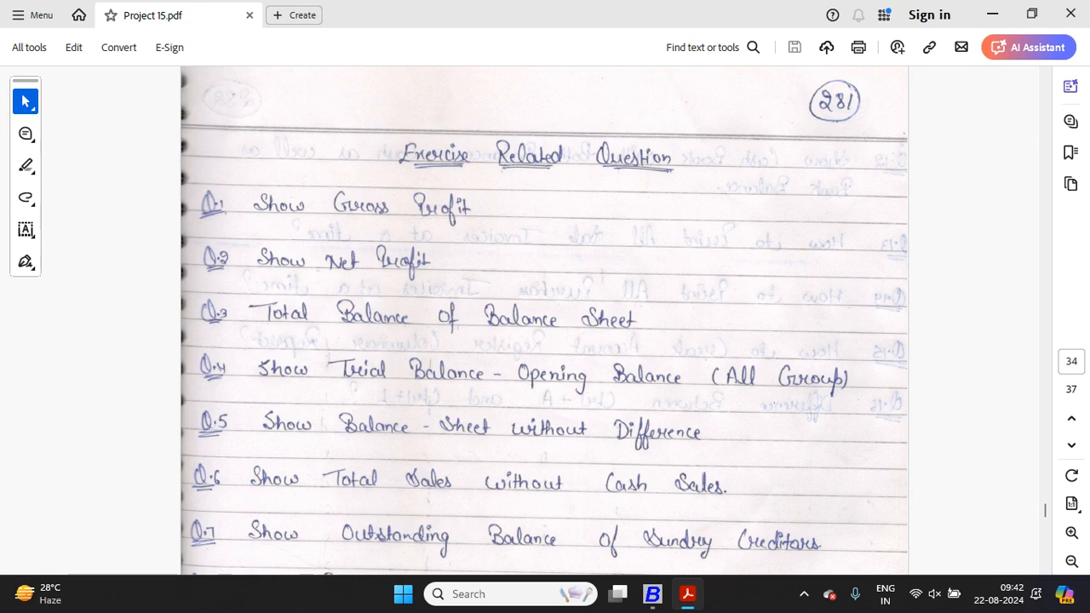
Switch to Busy and view the report options of the standard horizontal balance sheet.
key(alt+Tab)
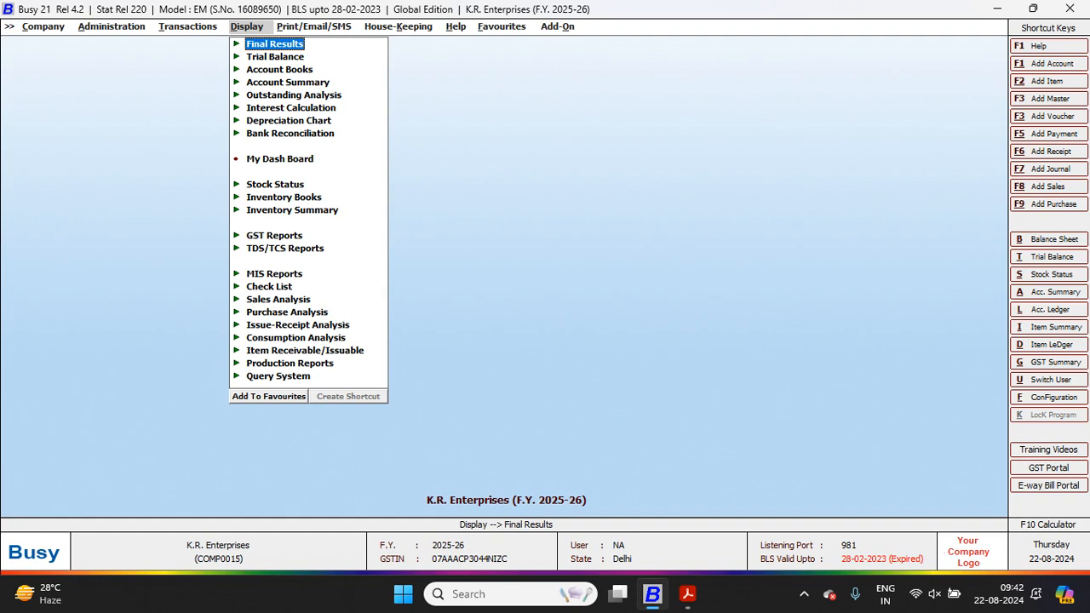
key(Return)
key(Return)
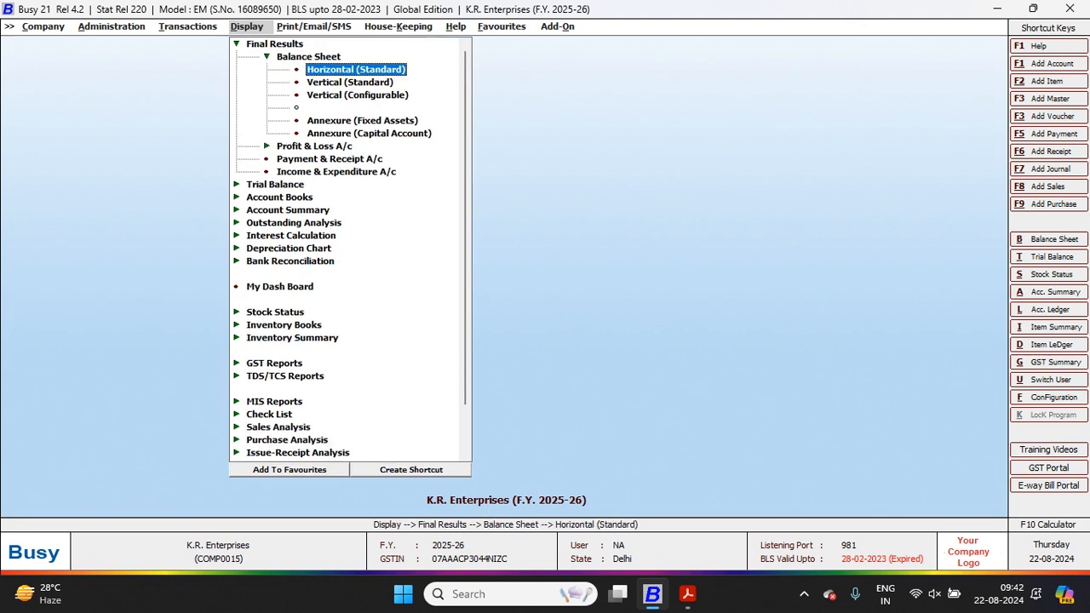
key(Return)
key(Return)
key(Return)
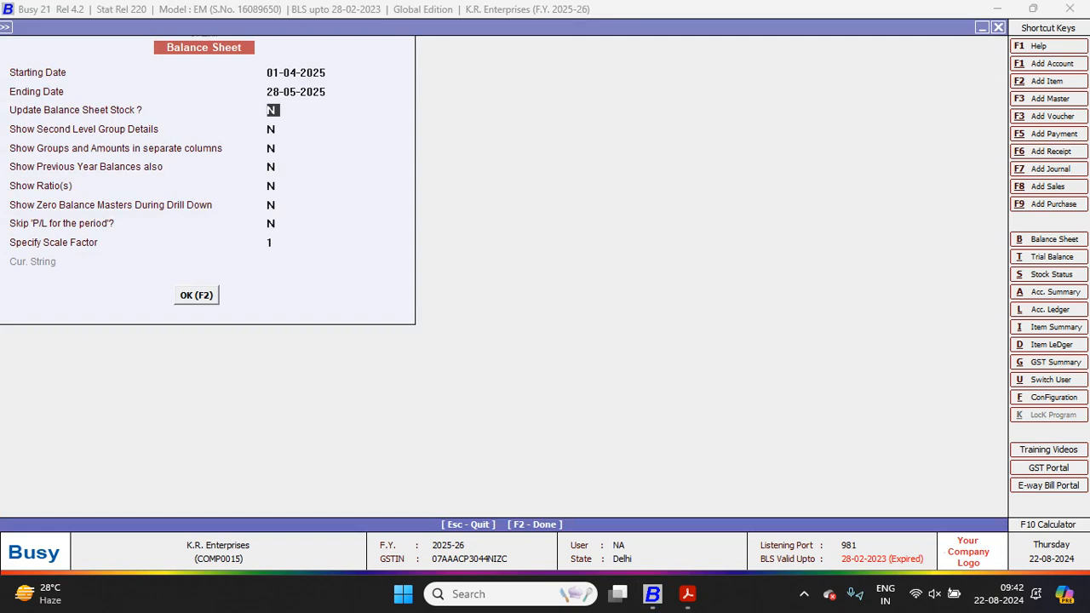
key(y)
key(Escape)
key(Escape)
Open the Accounts section of the Features / Options configuration.
key(Left)
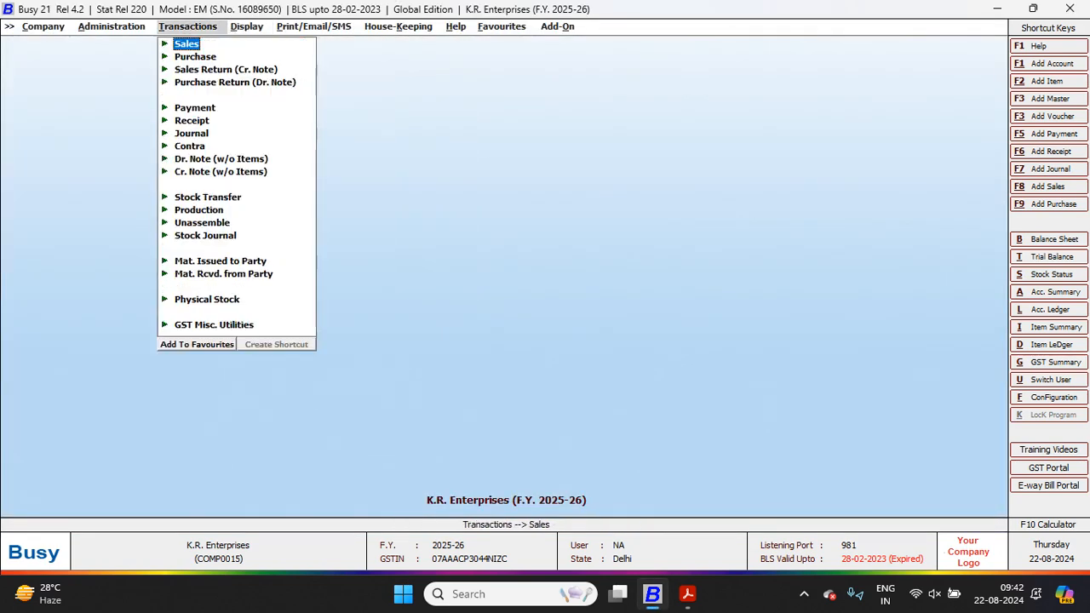
key(Left)
key(Down)
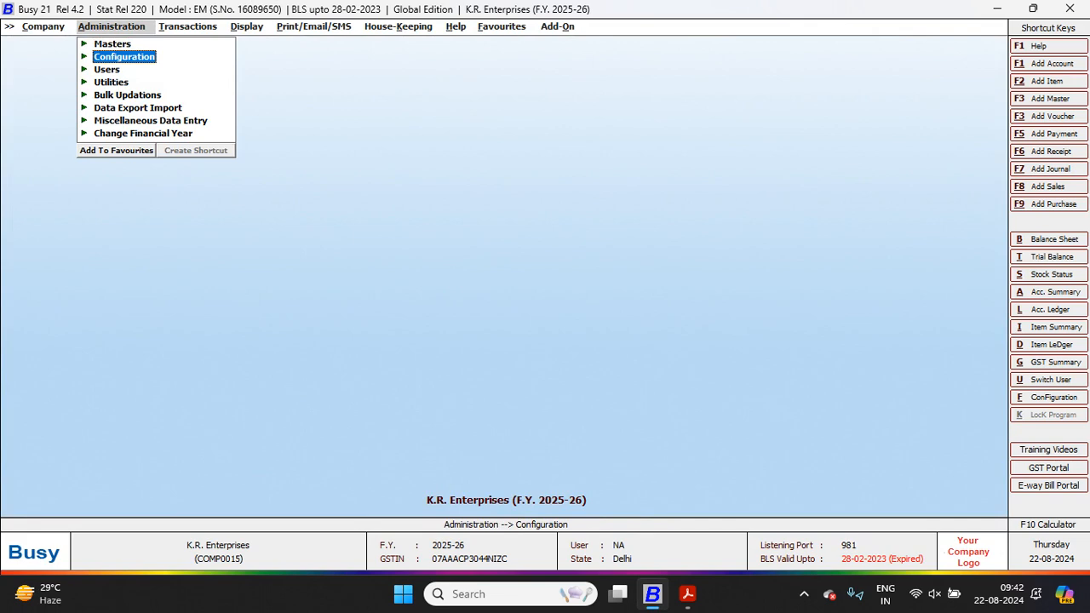
key(Return)
key(Return)
key(Down)
key(Down)
key(Down)
key(Down)
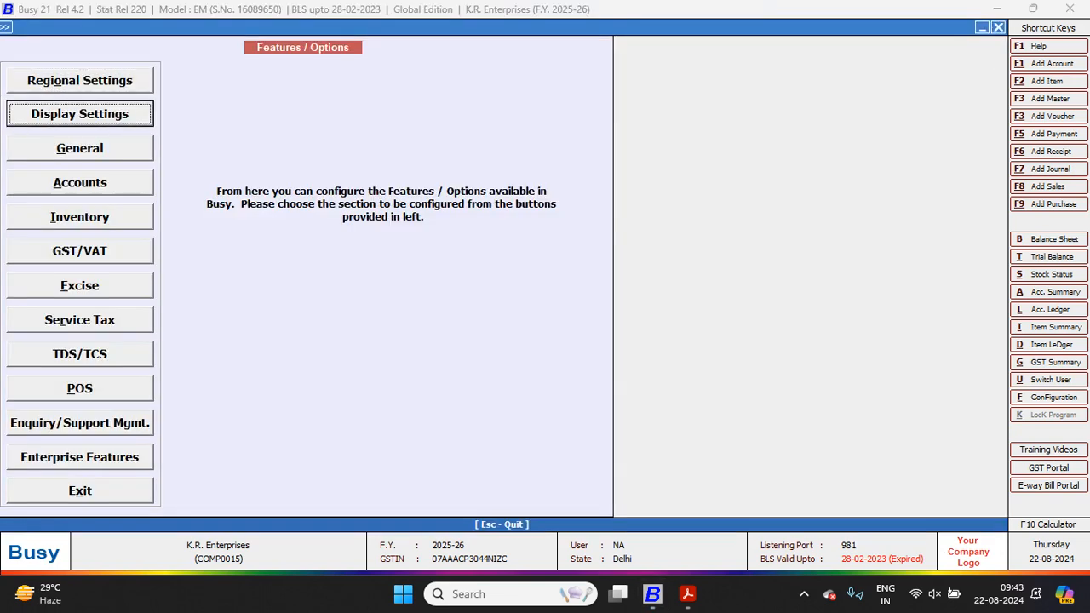
key(Up)
key(Return)
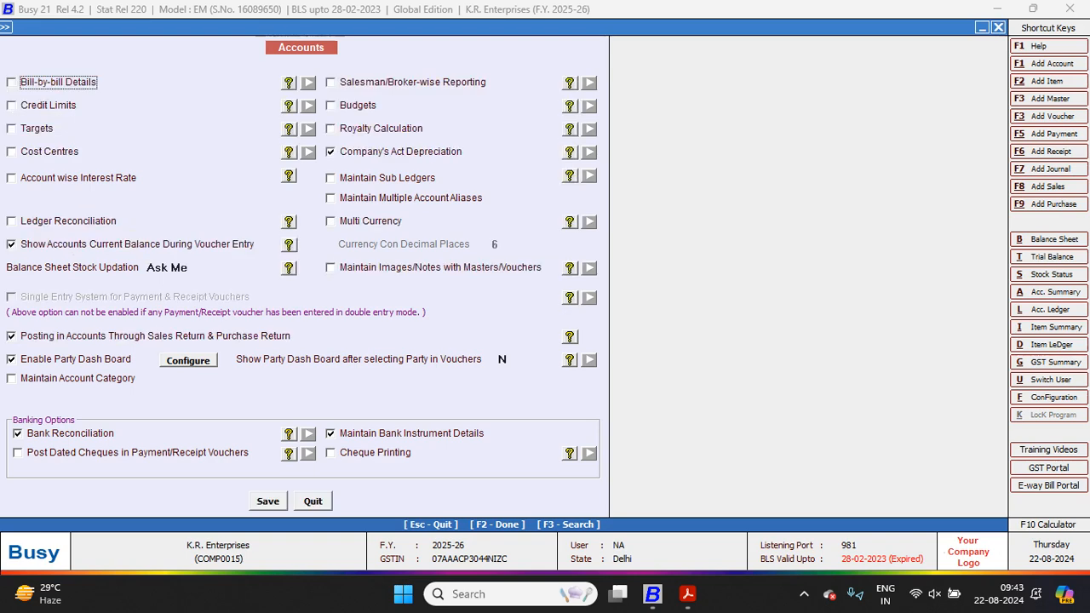
Set Balance Sheet Stock Updation to Stock Status, save the Accounts options and leave the configuration.
click(183, 267)
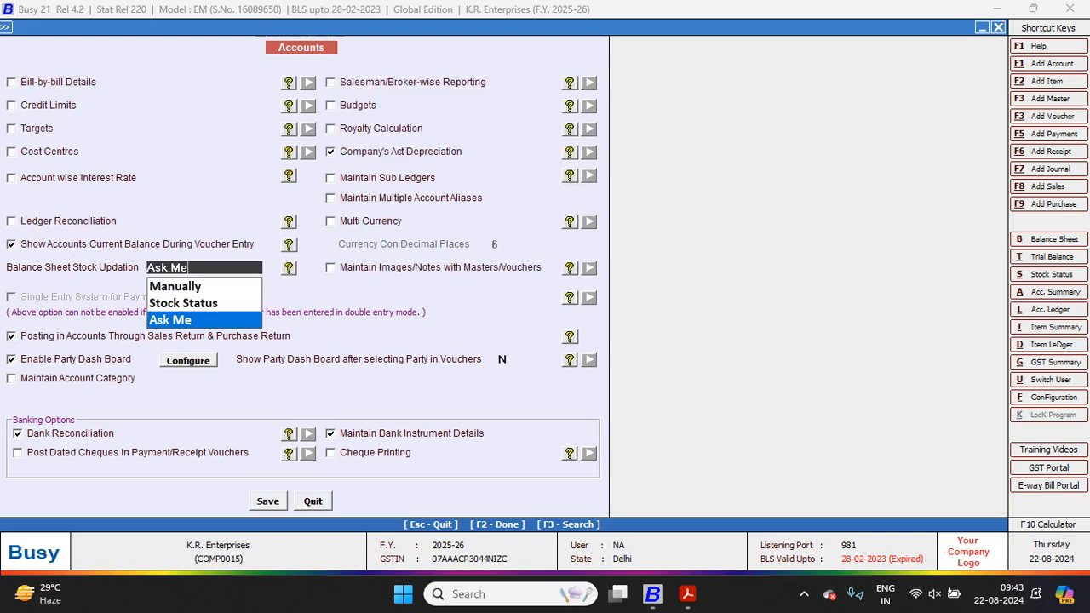
key(Up)
key(Return)
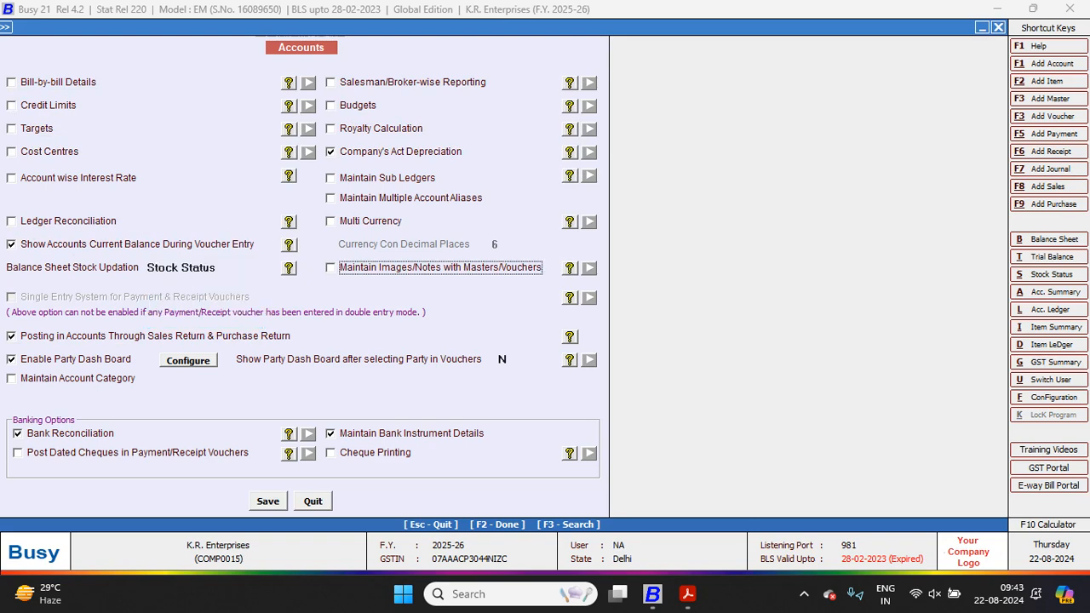
key(F2)
key(Return)
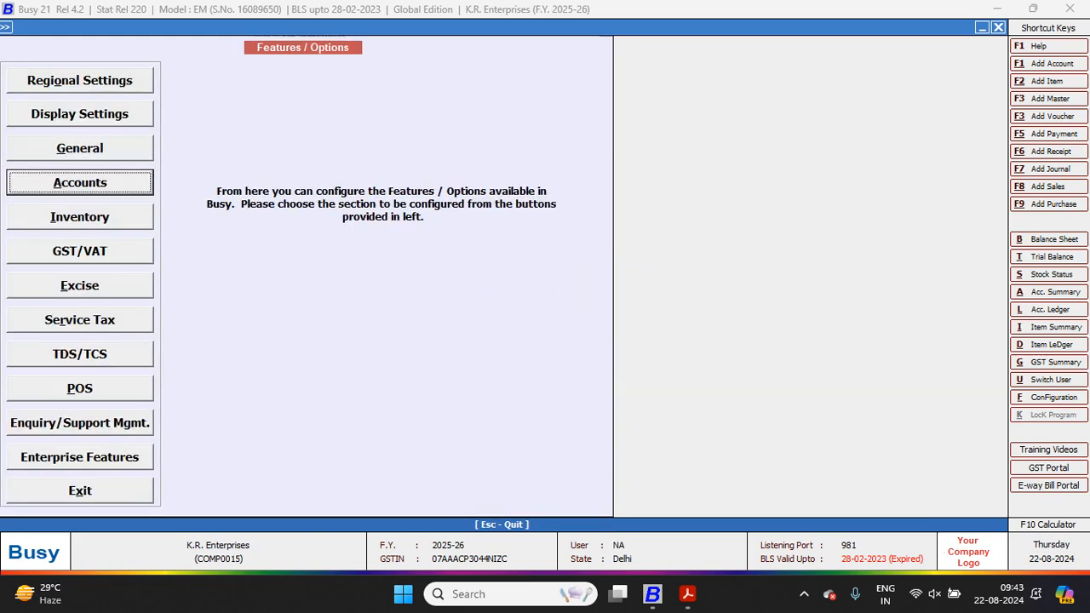
key(Escape)
key(Escape)
Generate the standard horizontal balance sheet for 01-04-2025 to 28-05-2025, accepting the default report options.
key(Right)
key(Right)
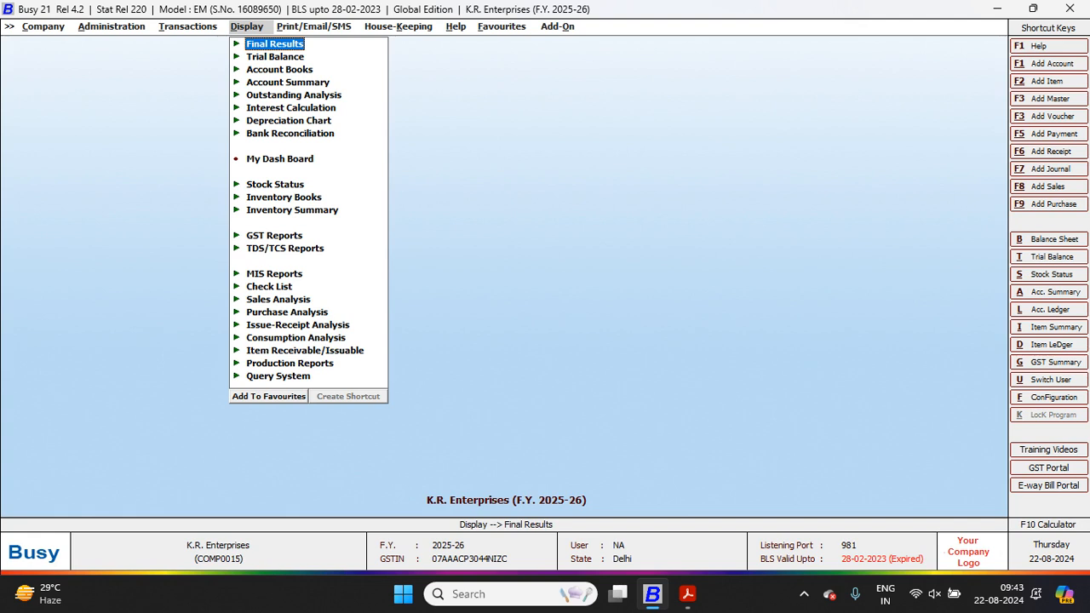
key(Return)
key(Return)
key(Return)
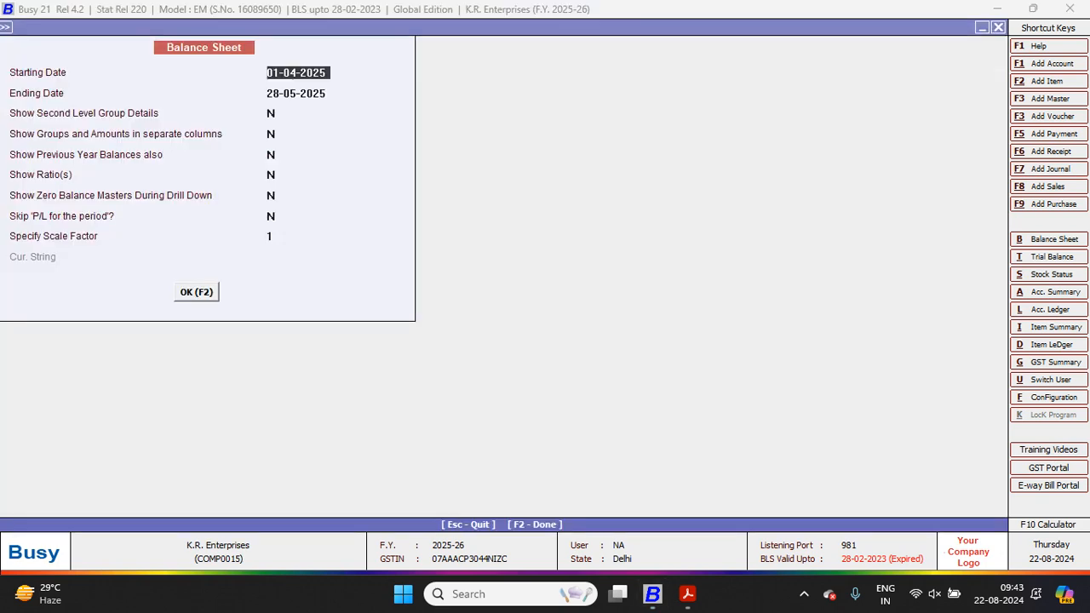
key(Return)
key(Return)
key(Return)
key(Return)
key(Return)
key(Return)
key(Return)
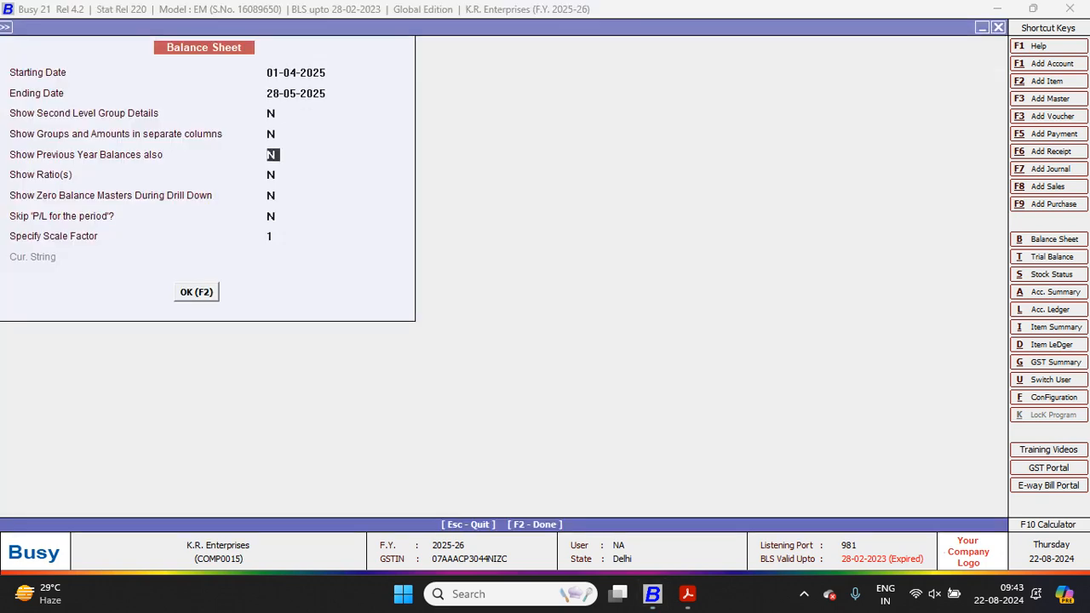
key(Return)
key(Return)
key(Return)
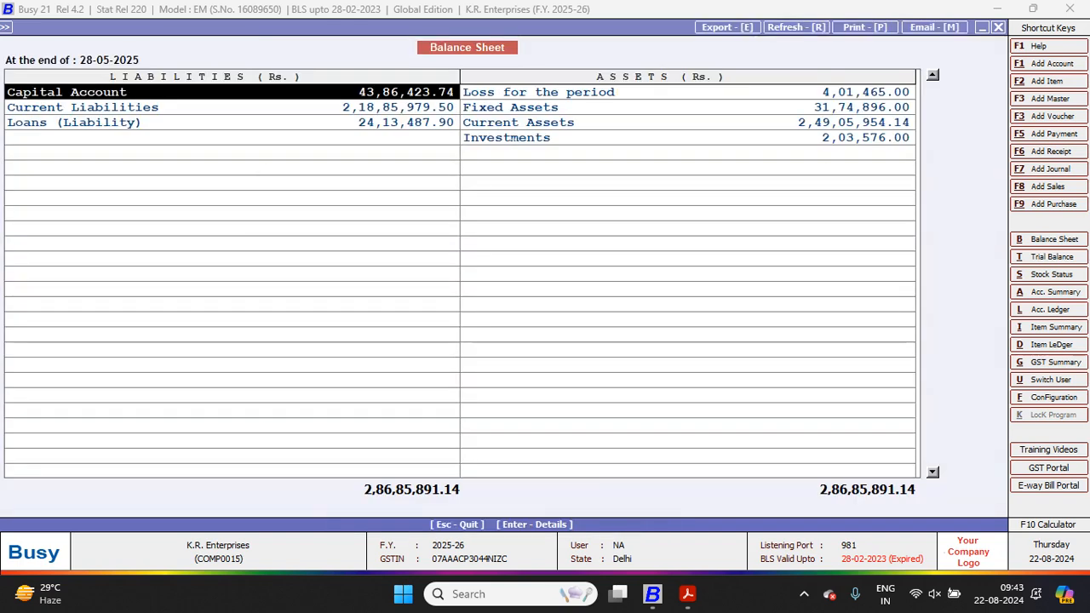
Open the Profit & Loss A/c from the balance sheet's Loss for the period entry and highlight Gross Profit.
key(alt+Tab)
key(alt+Tab)
key(Right)
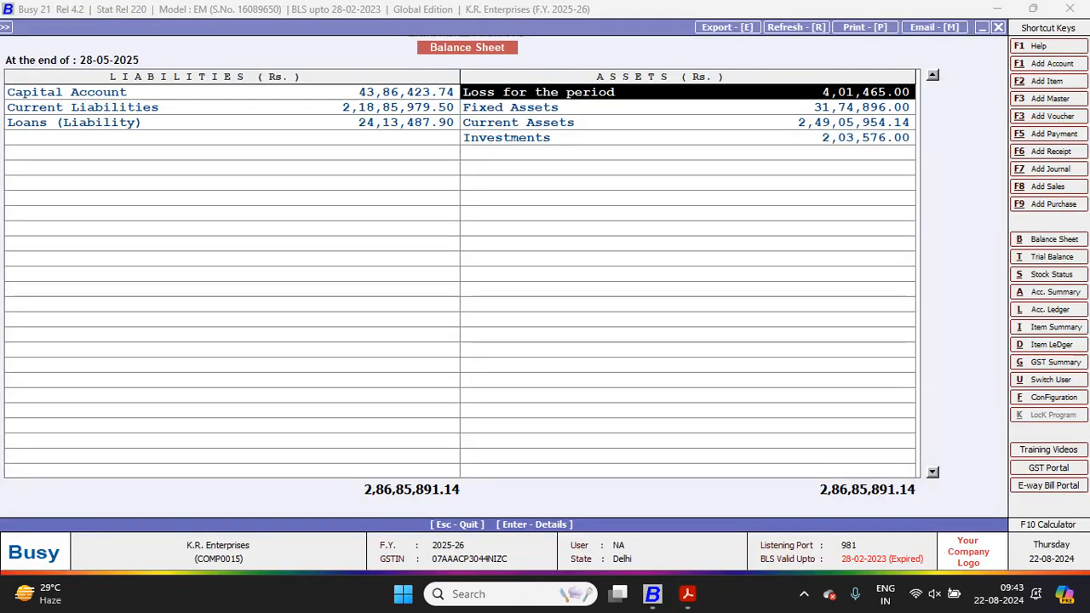
key(Return)
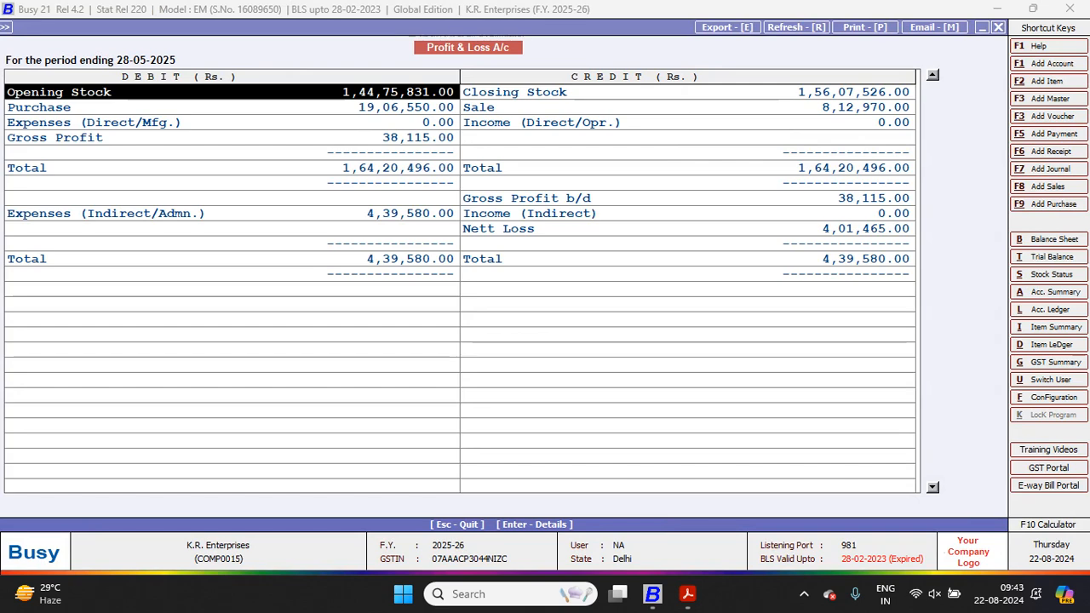
key(Down)
key(Down)
key(Down)
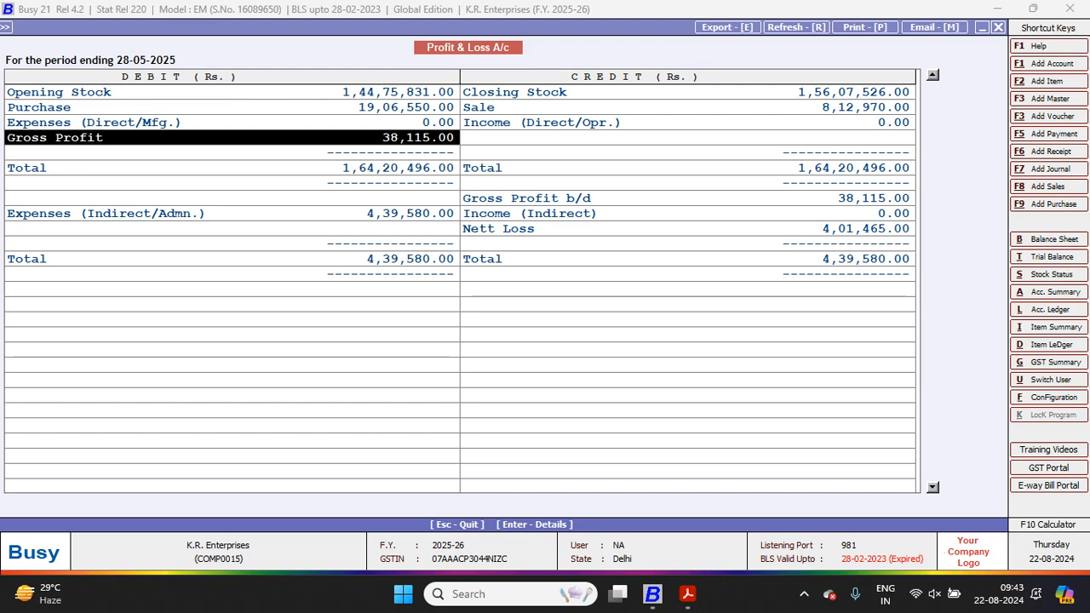
Open the group balances of Expenses (Indirect/Admn.) and go through its expense accounts.
key(Down)
key(Down)
key(Down)
key(Down)
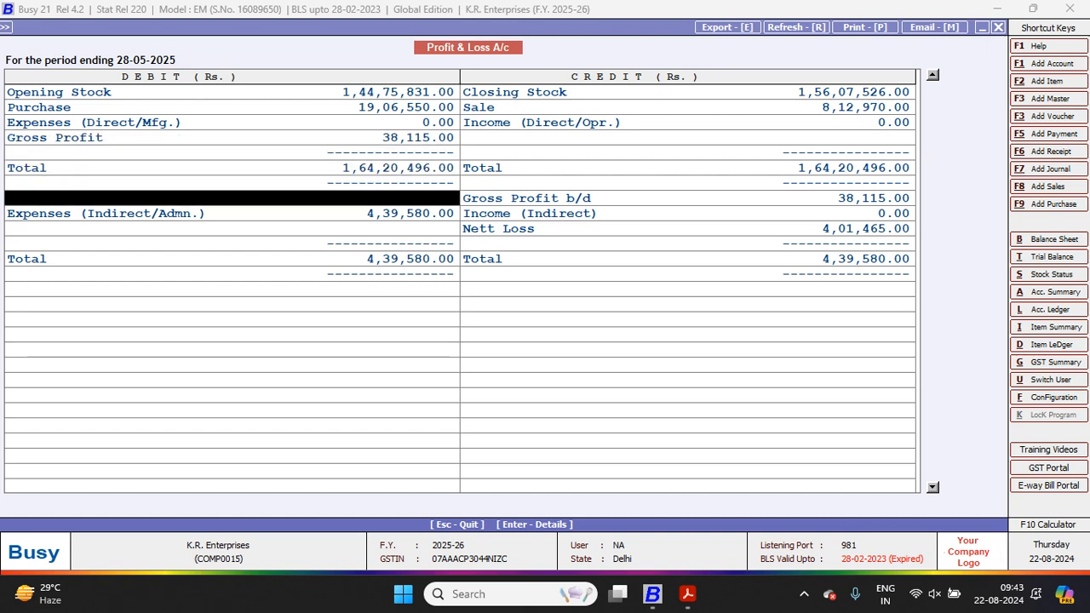
key(Down)
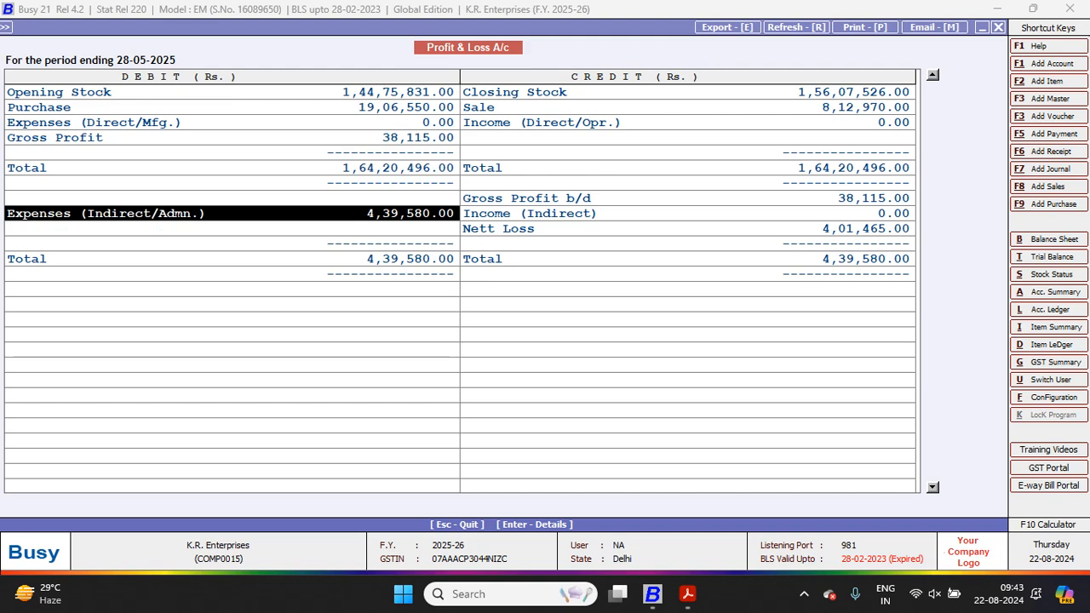
key(Return)
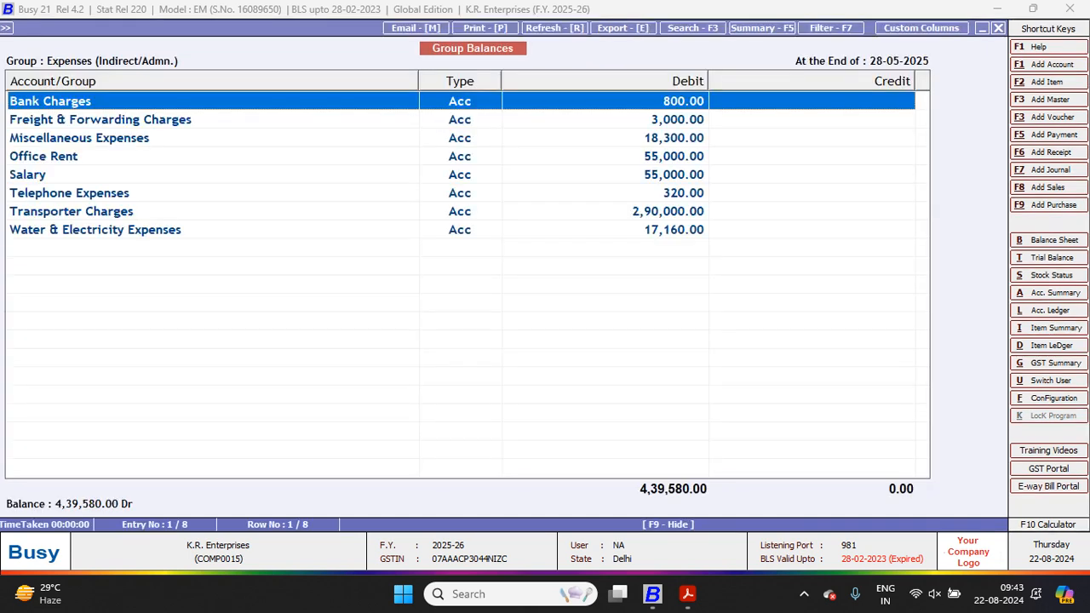
key(Down)
key(Down)
key(Down)
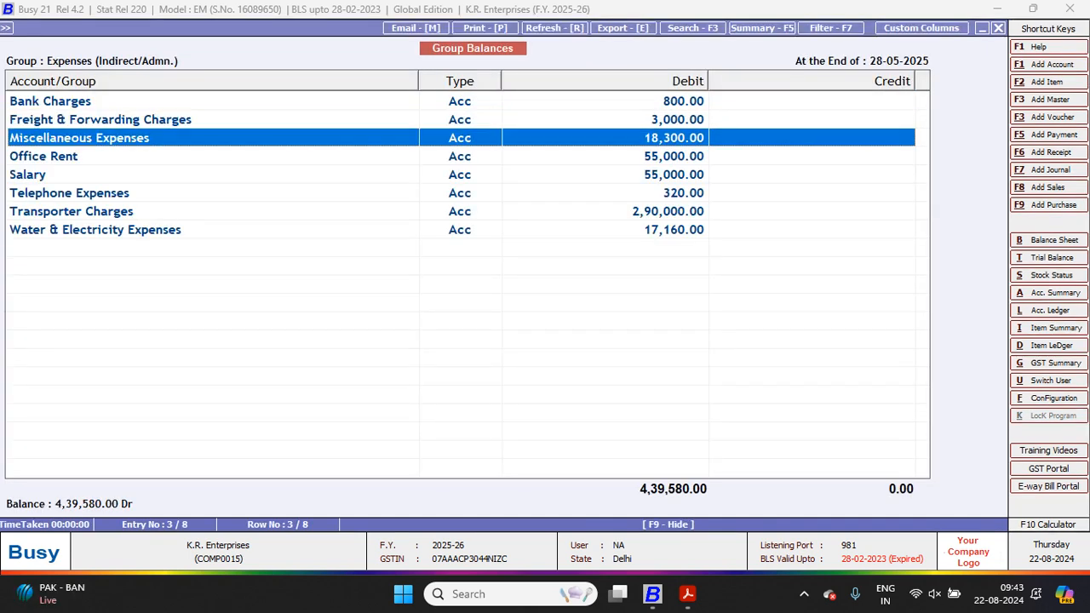
key(Down)
key(Down)
key(Down)
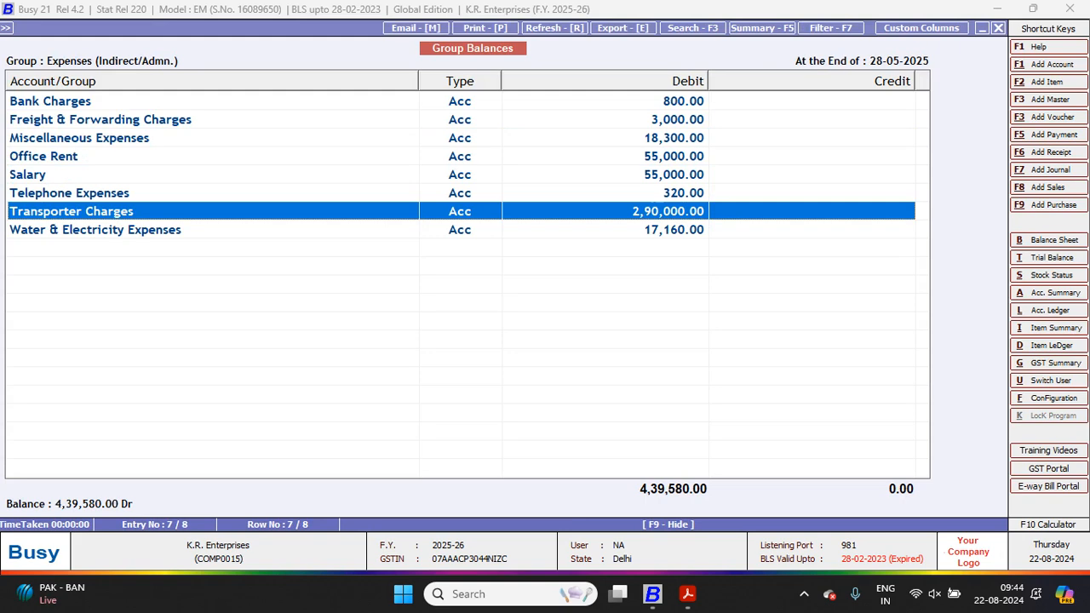
View the May ledger of the Transporter Charges account and return to the Profit & Loss A/c.
key(Return)
key(Down)
key(Return)
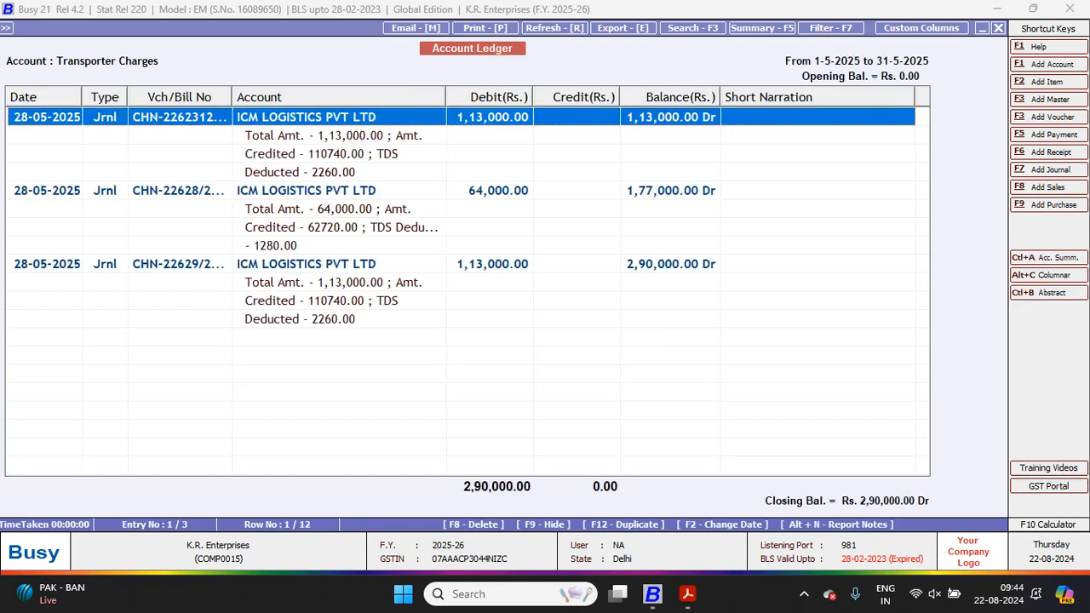
key(Escape)
key(Escape)
key(Escape)
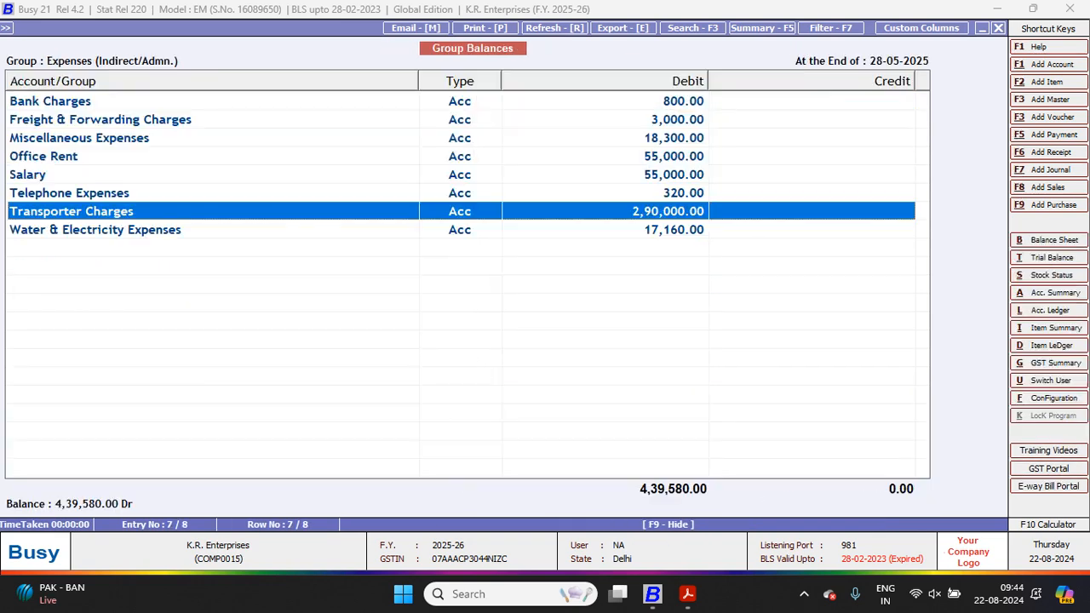
Examine Gross Profit, indirect expenses, indirect income and Nett Loss in the Profit & Loss A/c.
key(Right)
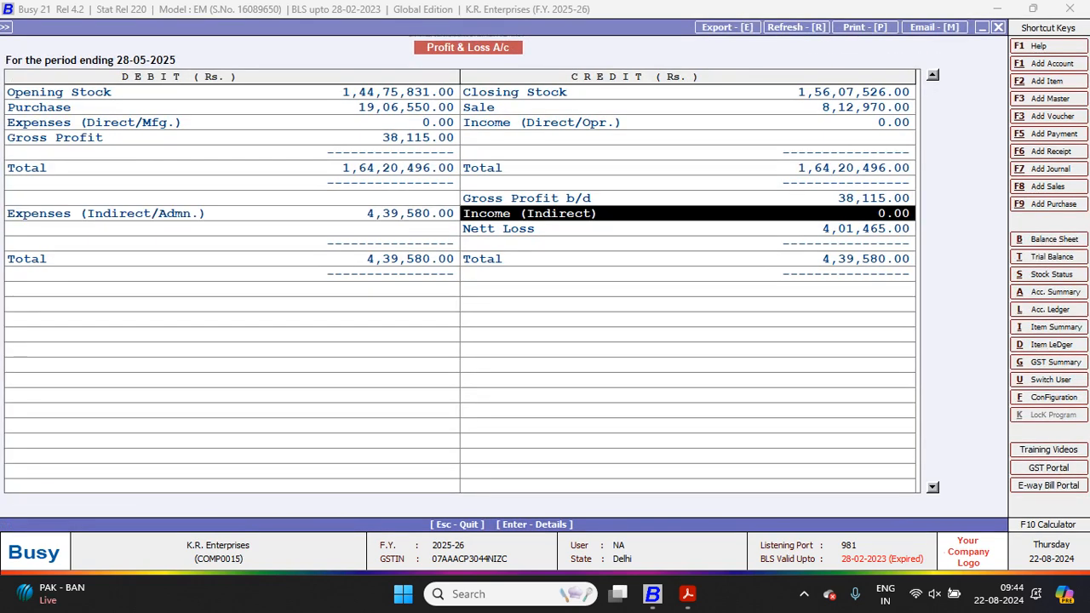
key(Down)
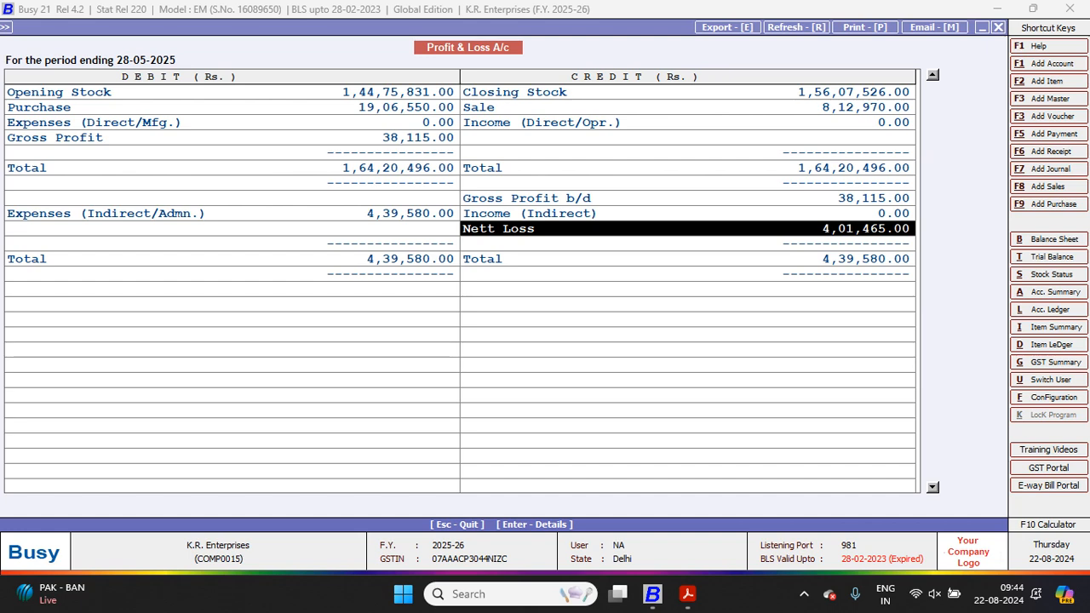
key(Up)
key(Up)
key(Up)
key(Up)
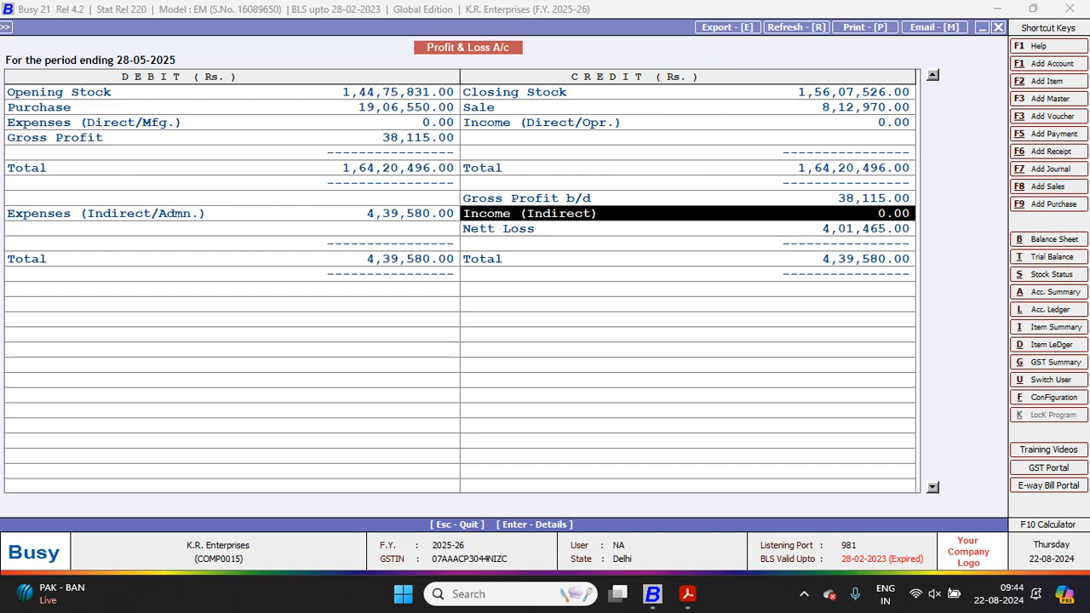
key(Left)
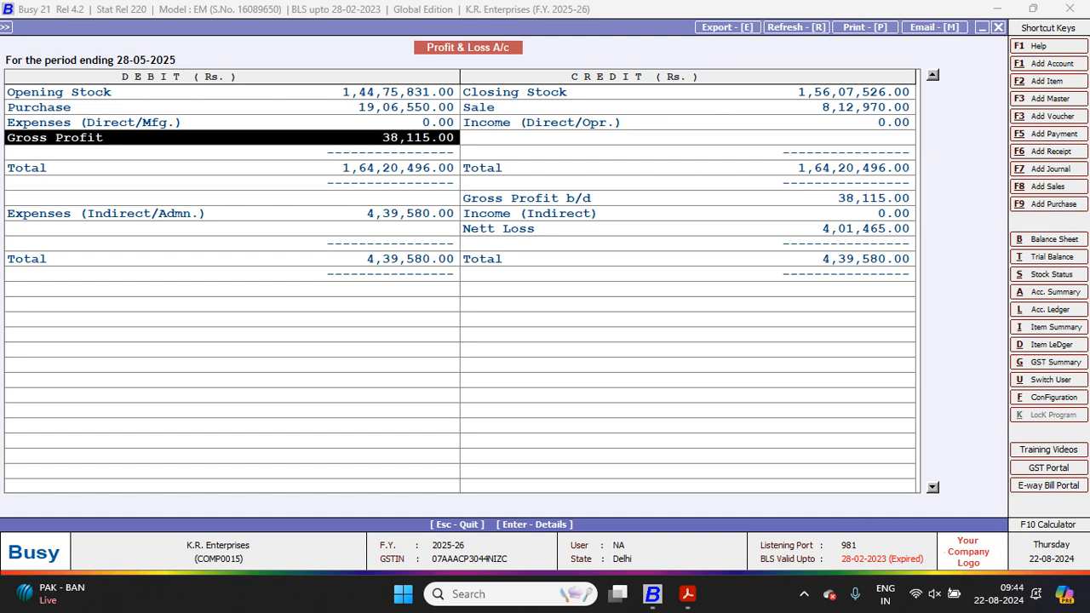
key(Down)
key(Down)
key(Down)
key(Down)
key(Down)
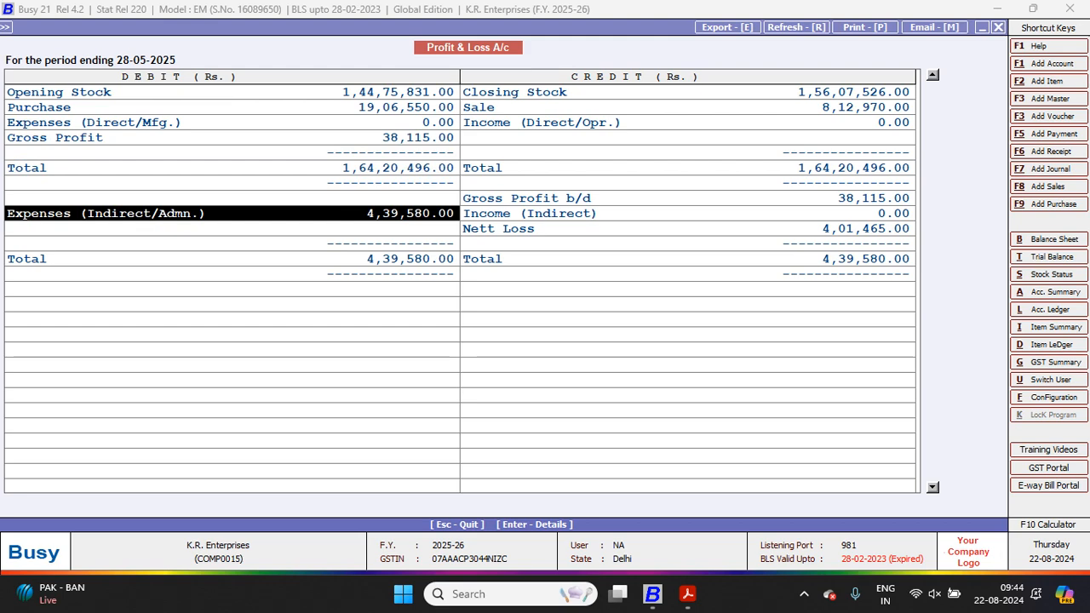
key(Right)
key(Down)
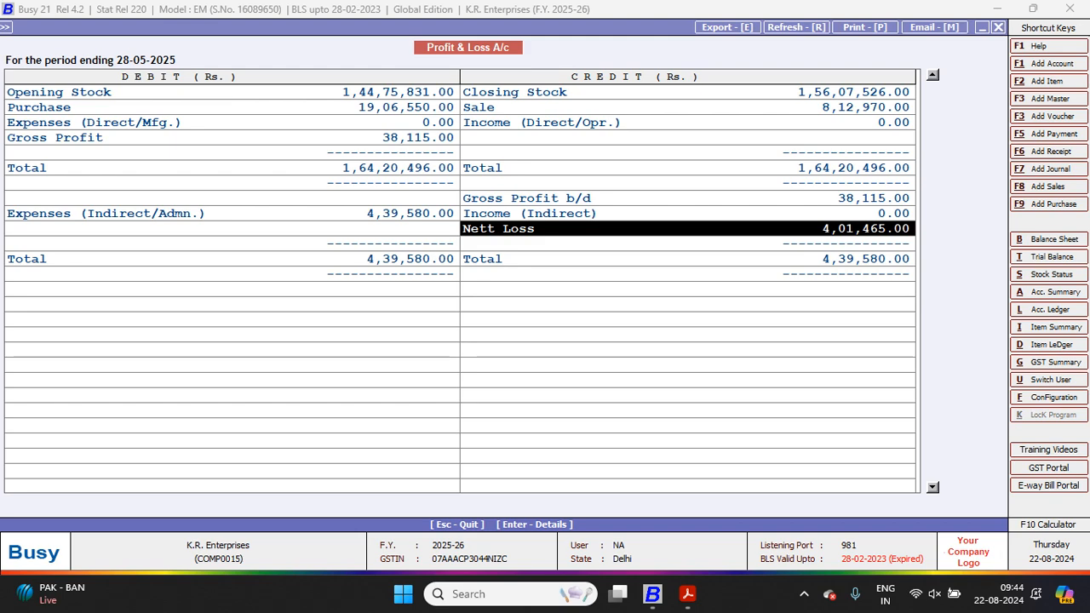
Start an export of the Profit & Loss A/c with Microsoft Excel as the data format.
key(e)
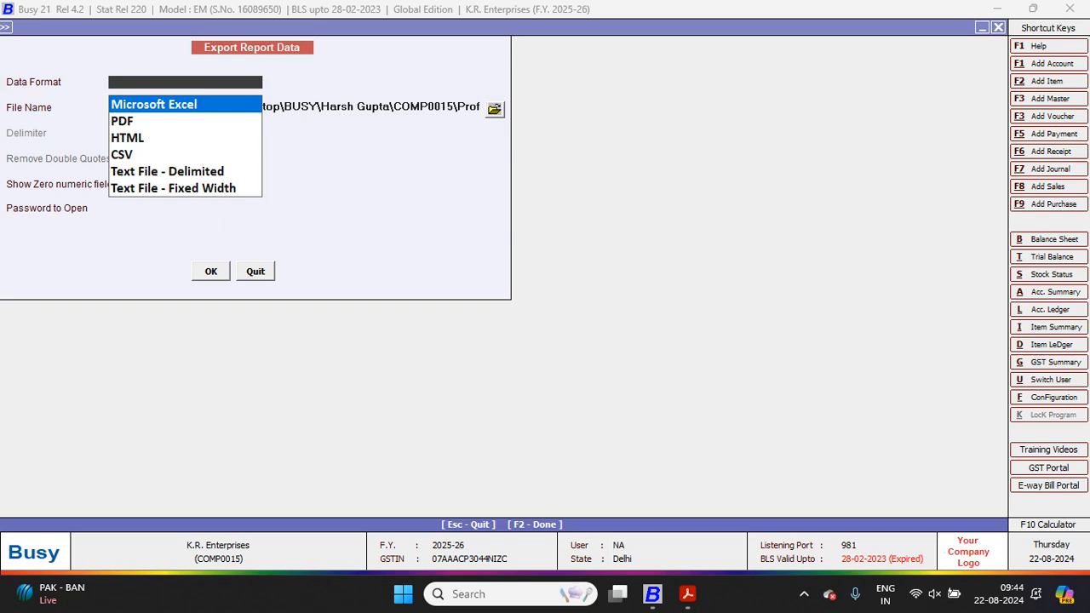
key(Down)
key(Down)
key(Up)
key(Up)
key(Return)
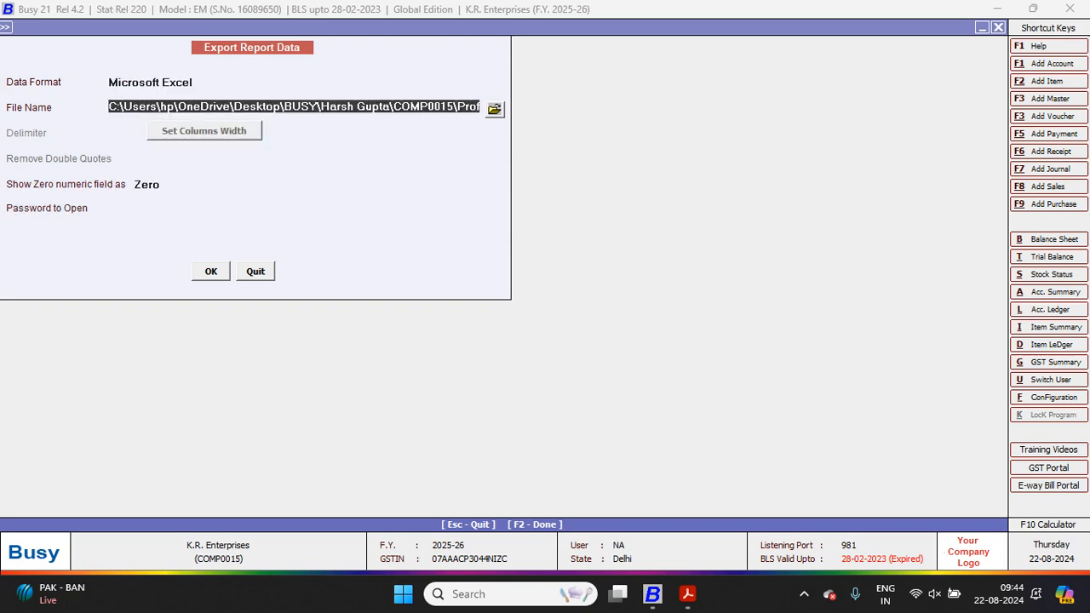
Set the export destination to folder 6 inside the PROJECT QN & ANS folder on drive D.
key(Return)
key(Return)
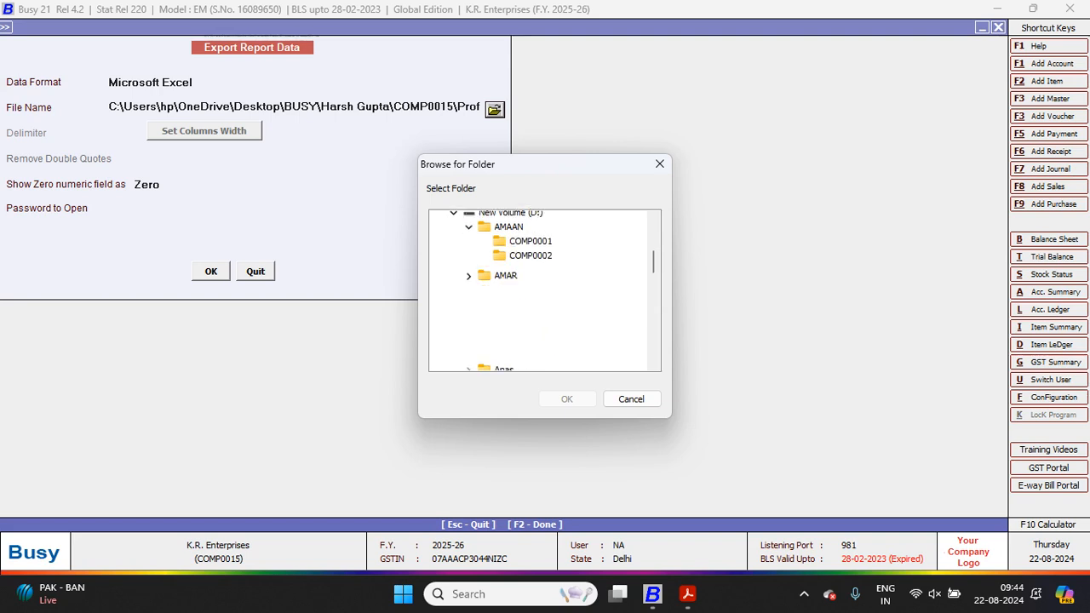
click(484, 362)
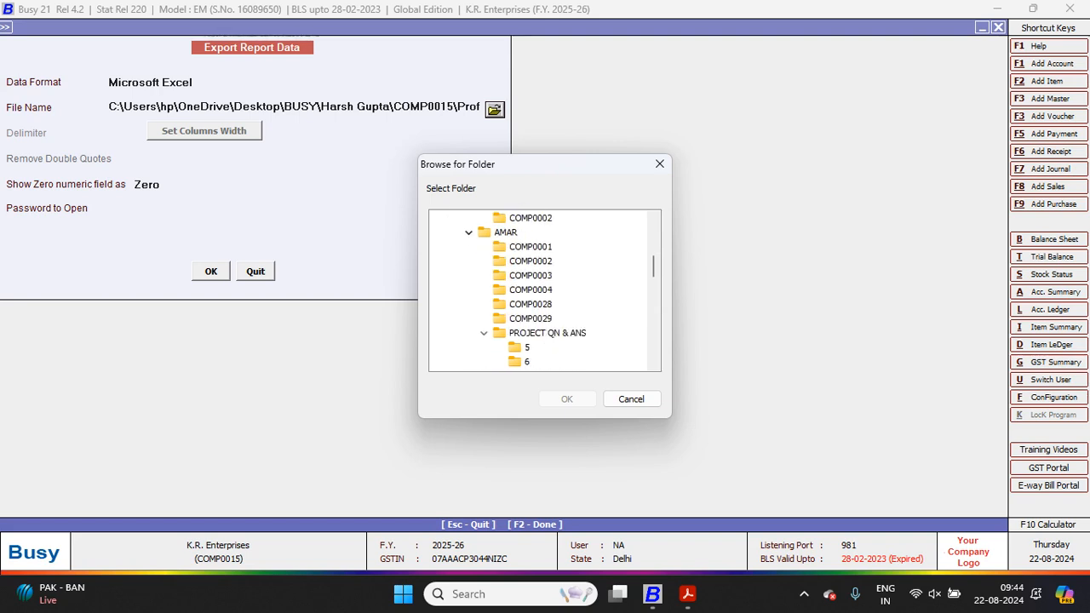
click(513, 362)
click(567, 399)
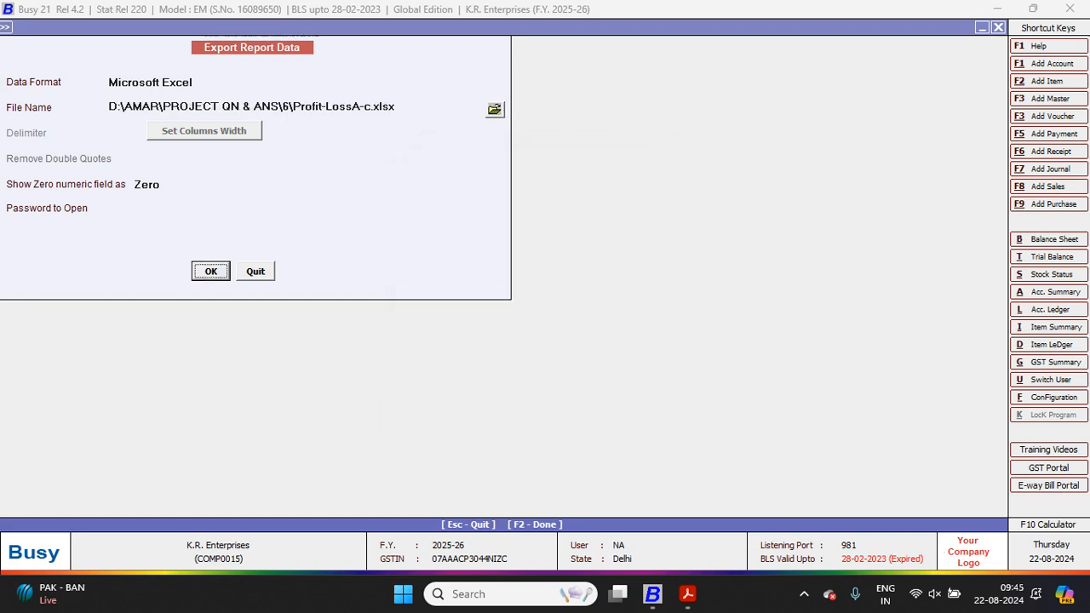
Export the Profit & Loss A/c to Profit-LossA-c.xlsx in folder 6 and check the question list in Project 15.pdf.
key(Return)
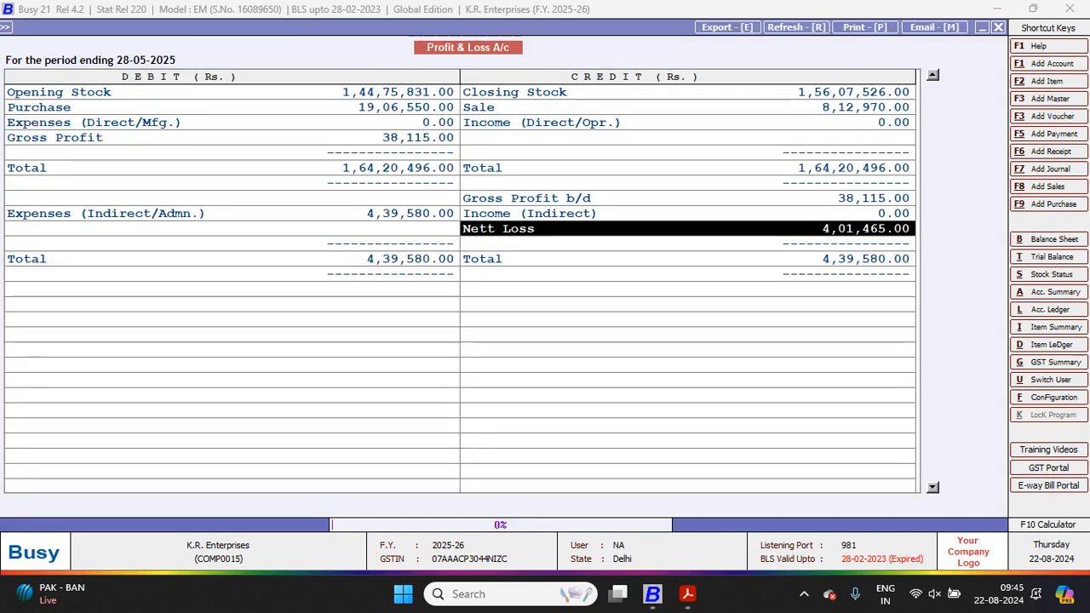
key(Return)
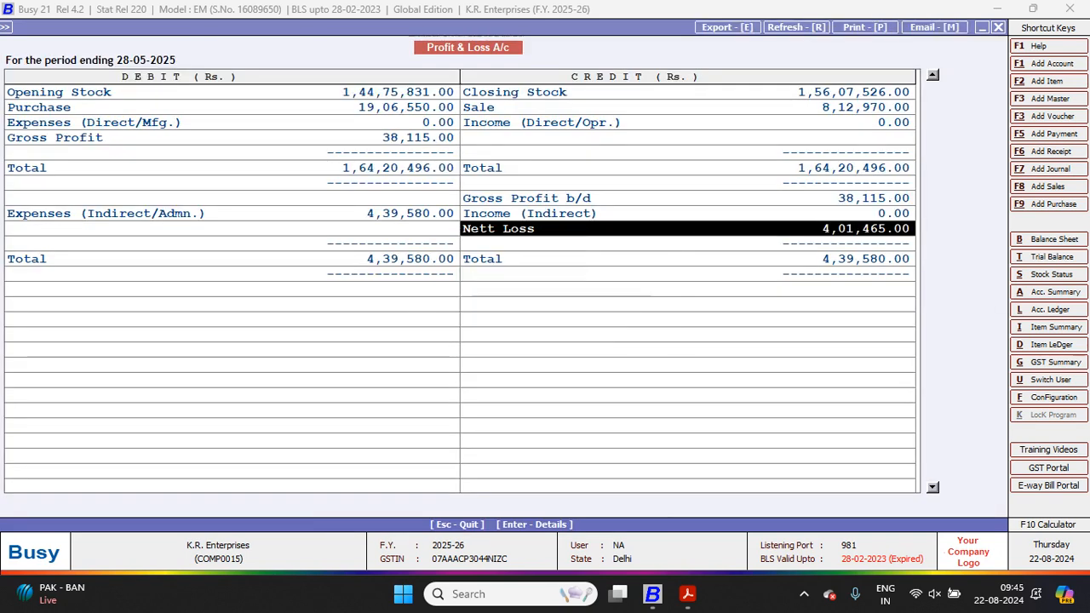
key(alt+Tab)
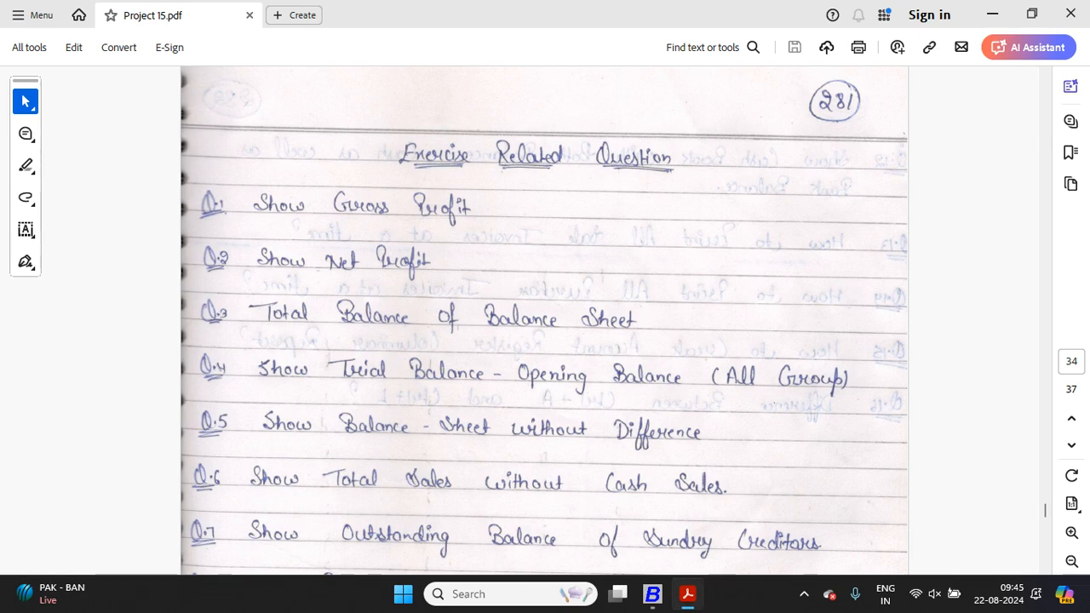
scroll(544, 320, down, 3)
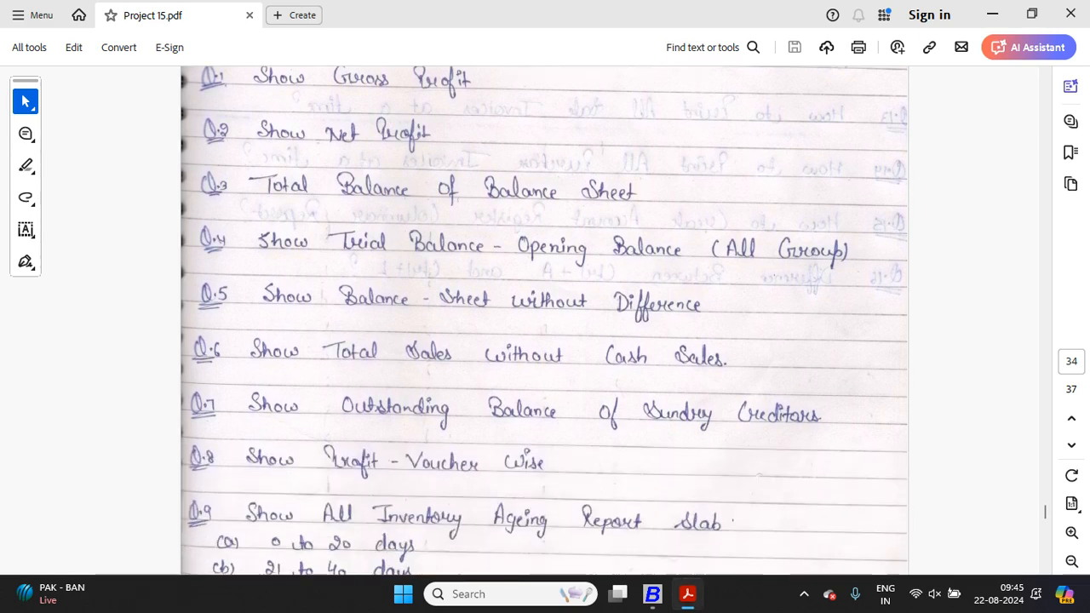
key(alt+Tab)
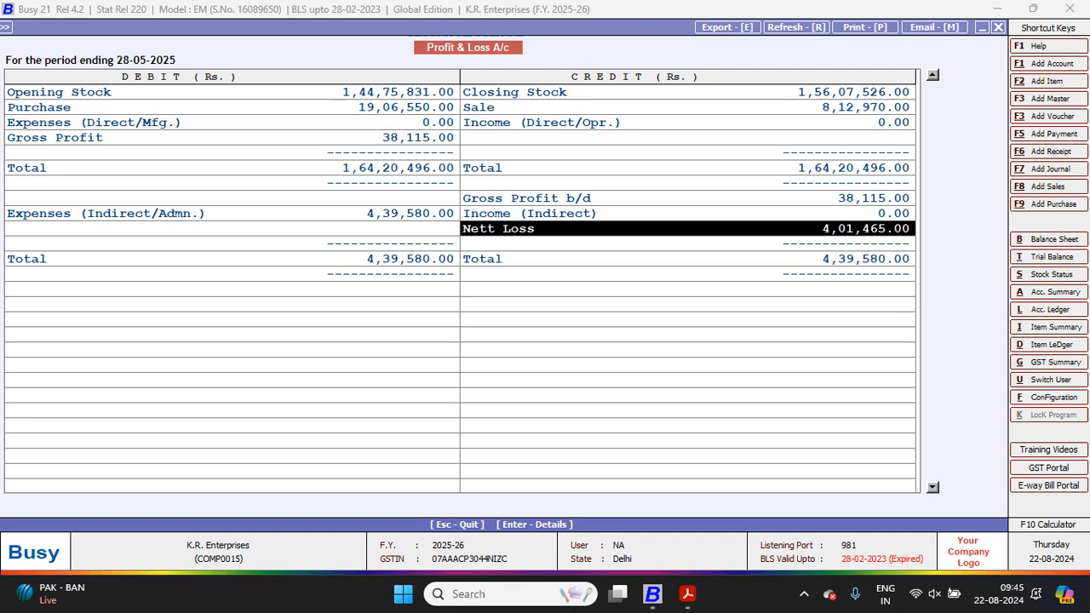
Return to the Balance Sheet, reopen the Profit & Loss A/c for the period and examine its Nett Loss line.
key(Left)
key(Up)
key(Right)
key(Down)
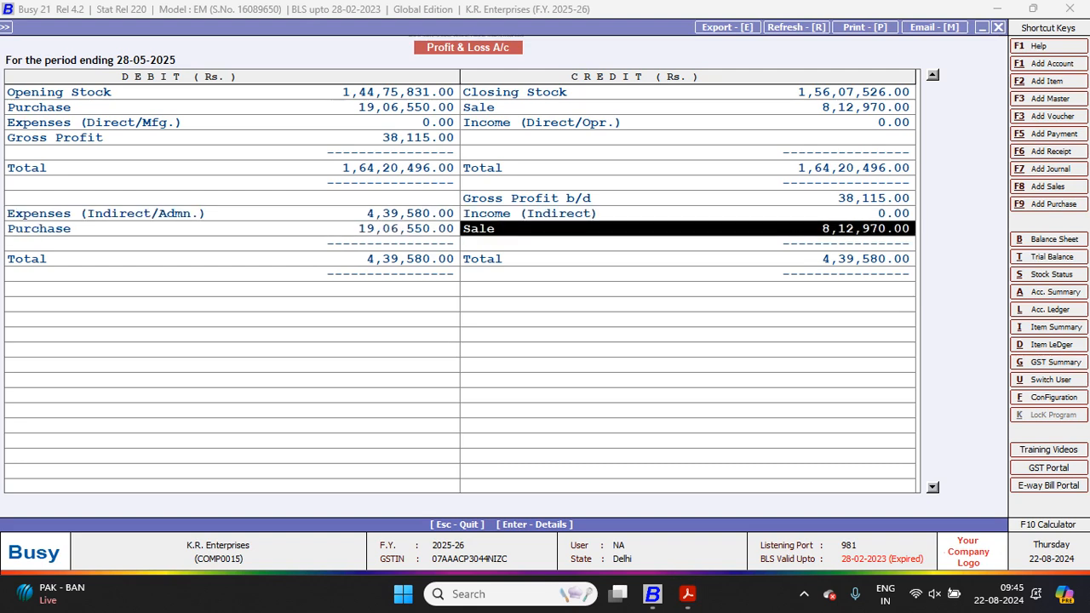
key(Escape)
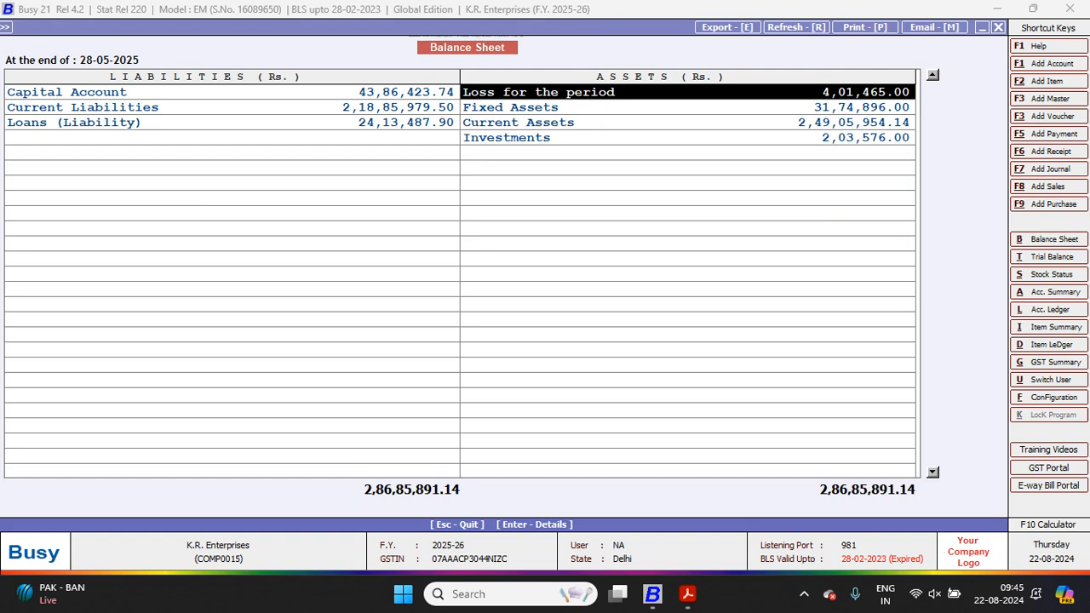
key(Return)
key(Down)
key(Down)
key(Down)
key(Down)
key(Down)
key(Down)
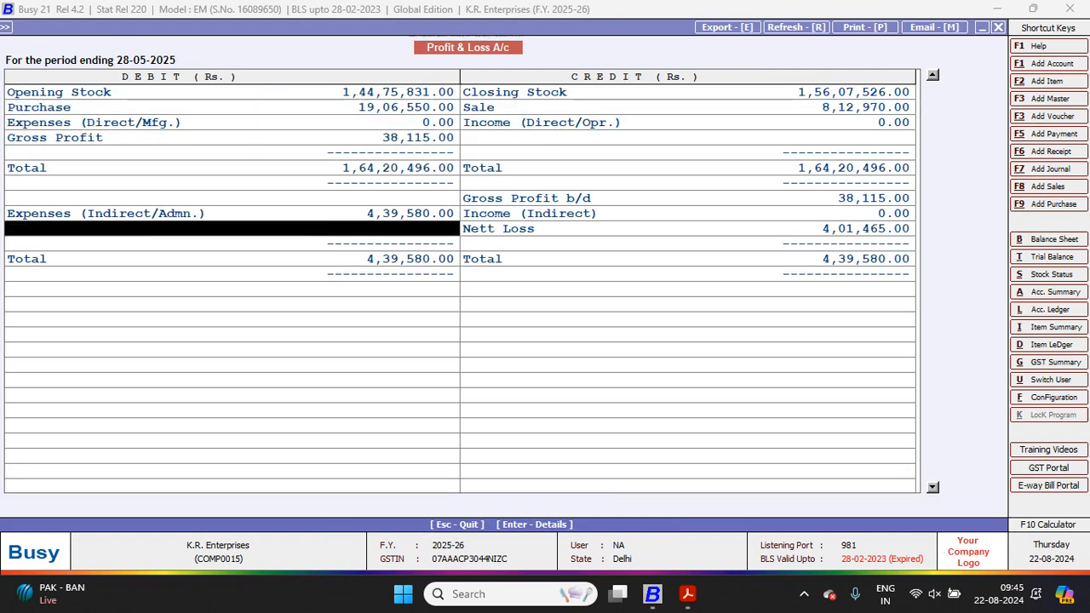
key(Right)
key(Left)
key(Right)
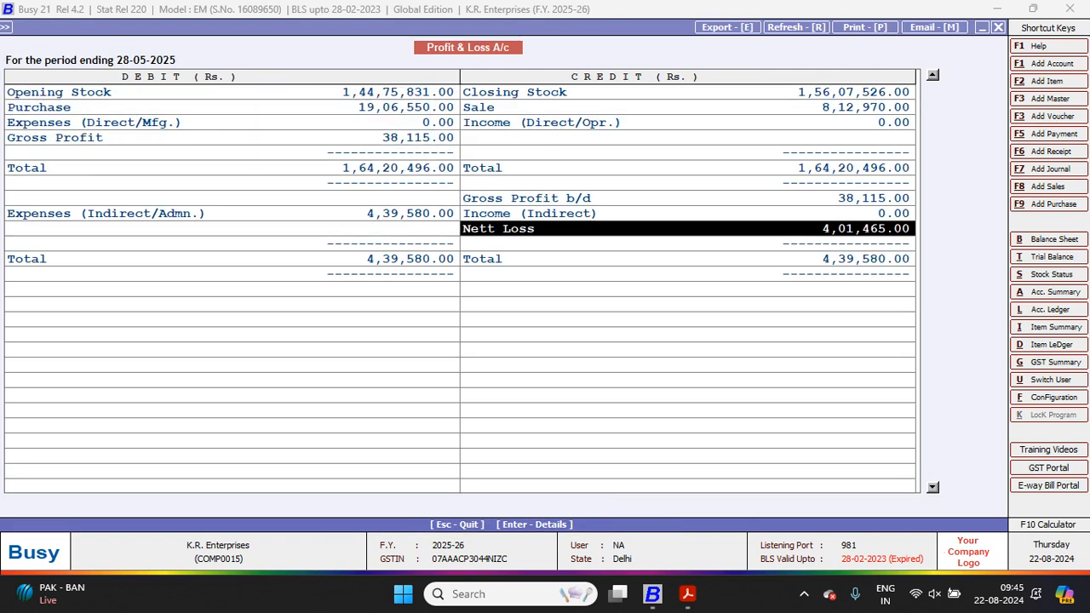
Read question 3 about the total balance of the Balance Sheet in Project 15.pdf and return to Busy.
key(alt+Tab)
key(Down)
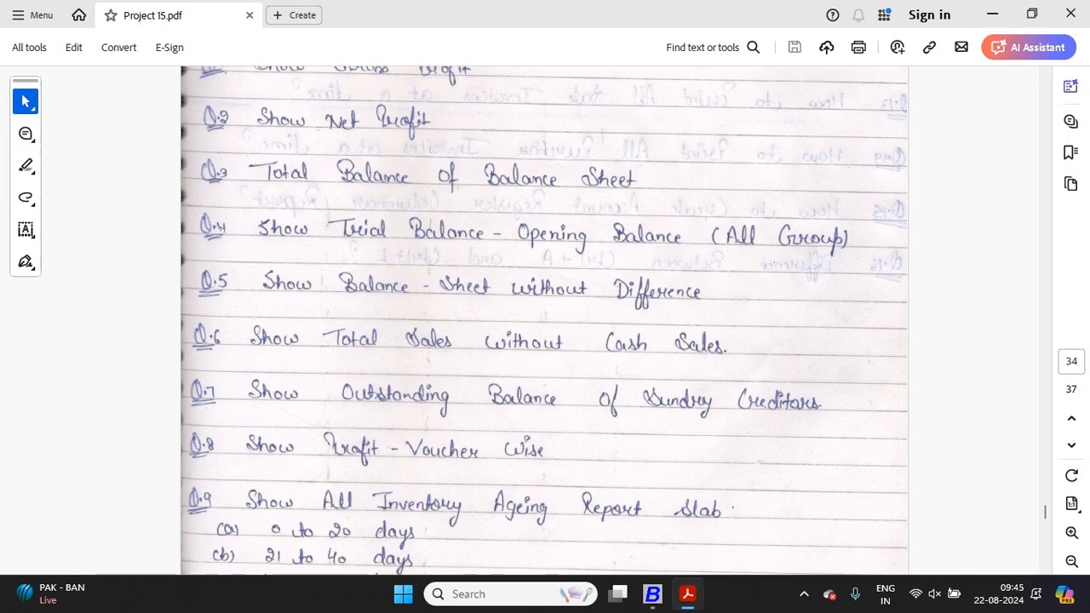
key(Down)
key(Down)
key(Down)
key(Down)
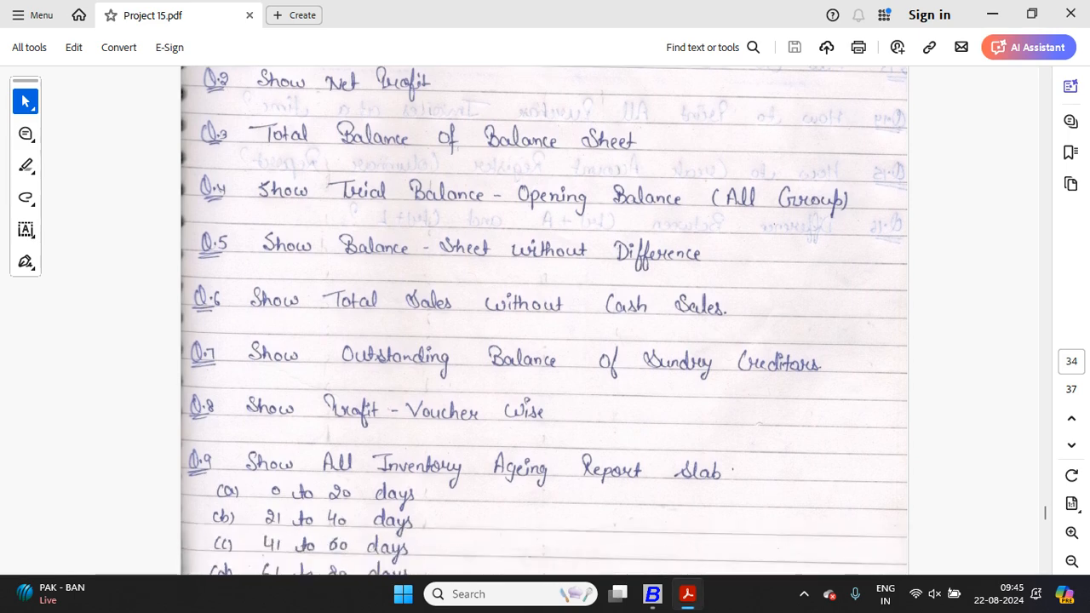
key(alt+Tab)
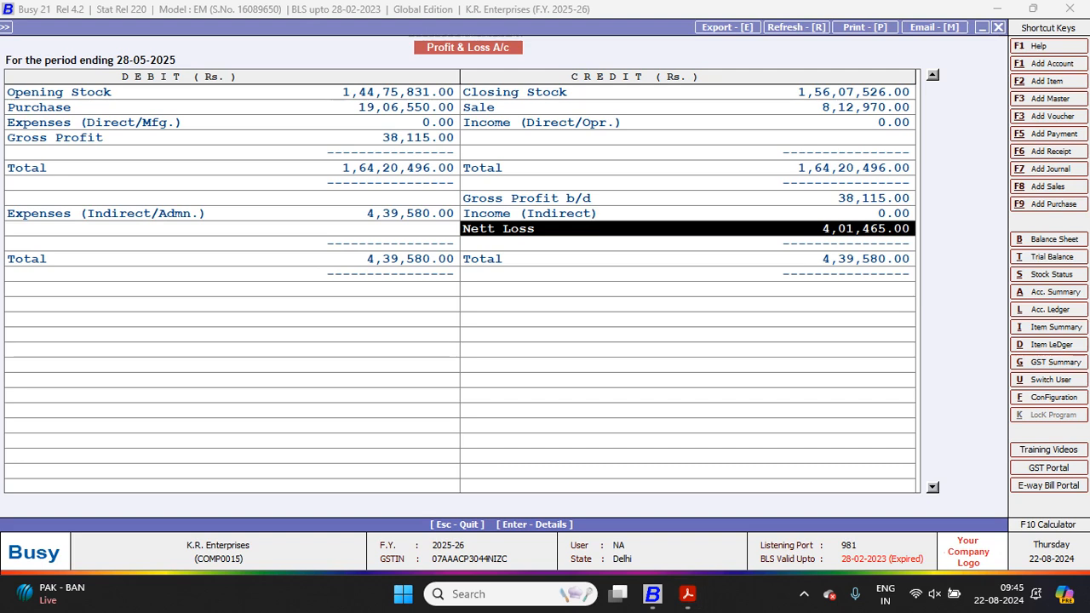
Regenerate the Balance Sheet for 01-04-2025 to 28-05-2025 with groups and amounts in separate columns.
key(Escape)
key(Escape)
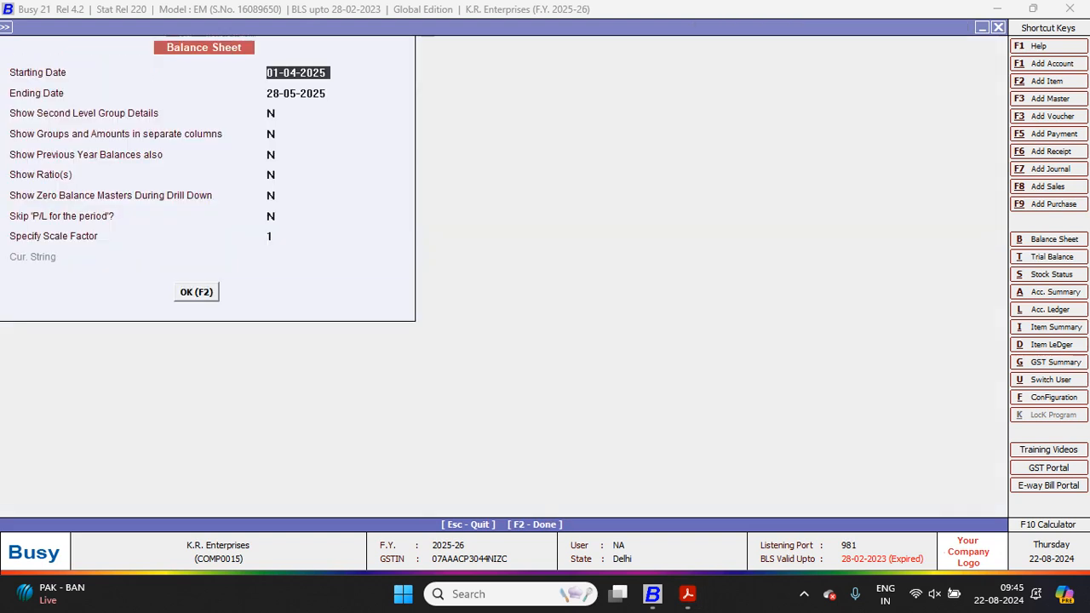
key(Return)
key(Return)
key(Return)
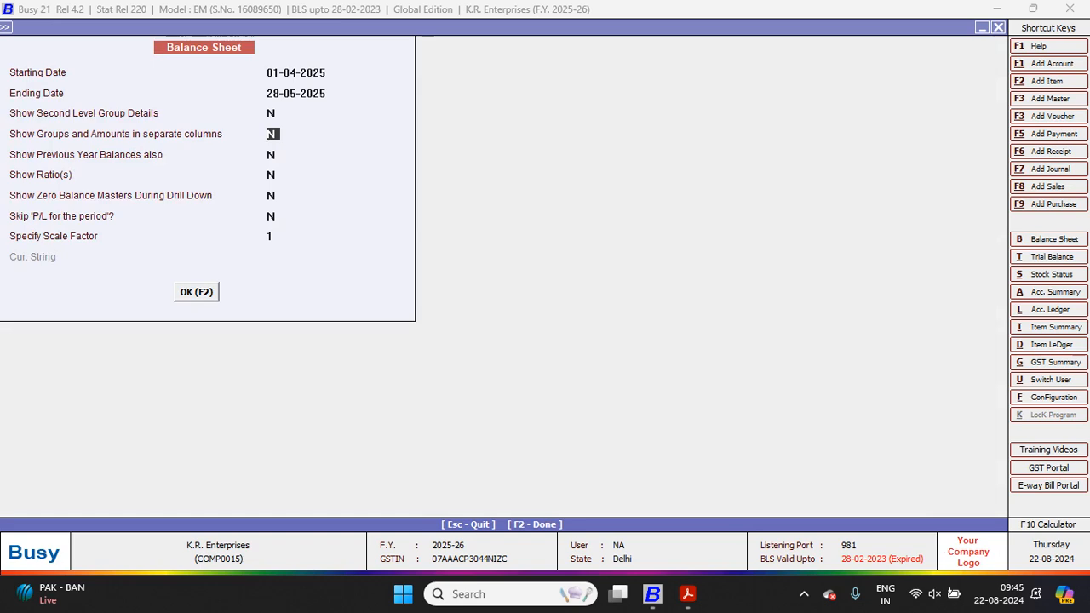
text(Y)
key(Return)
key(Return)
key(Return)
key(Return)
key(Return)
key(Return)
key(Return)
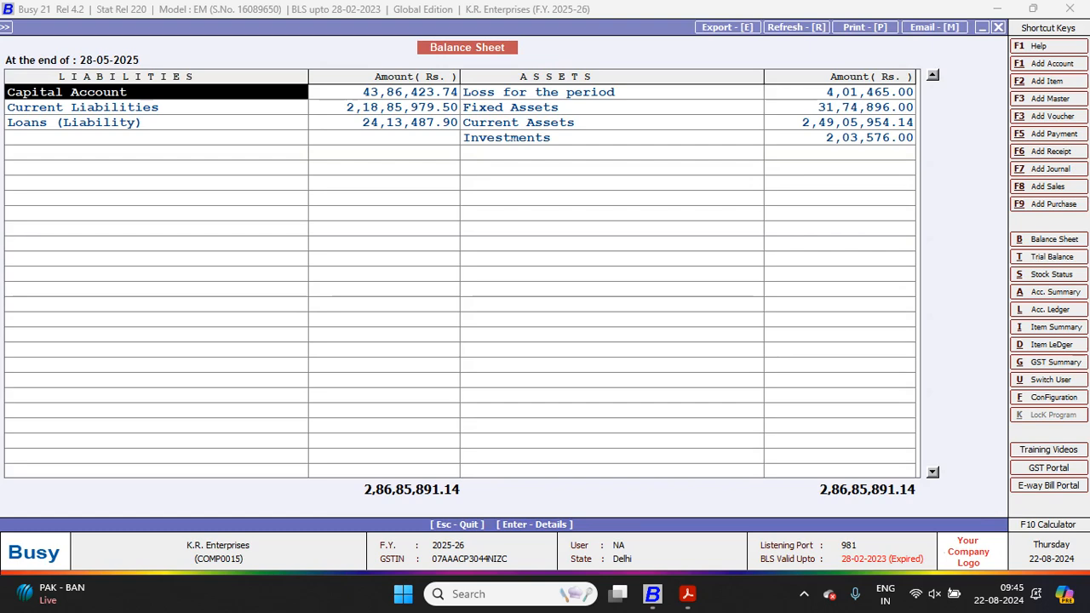
key(Right)
key(Right)
Regenerate the Balance Sheet with second level group details shown.
key(Escape)
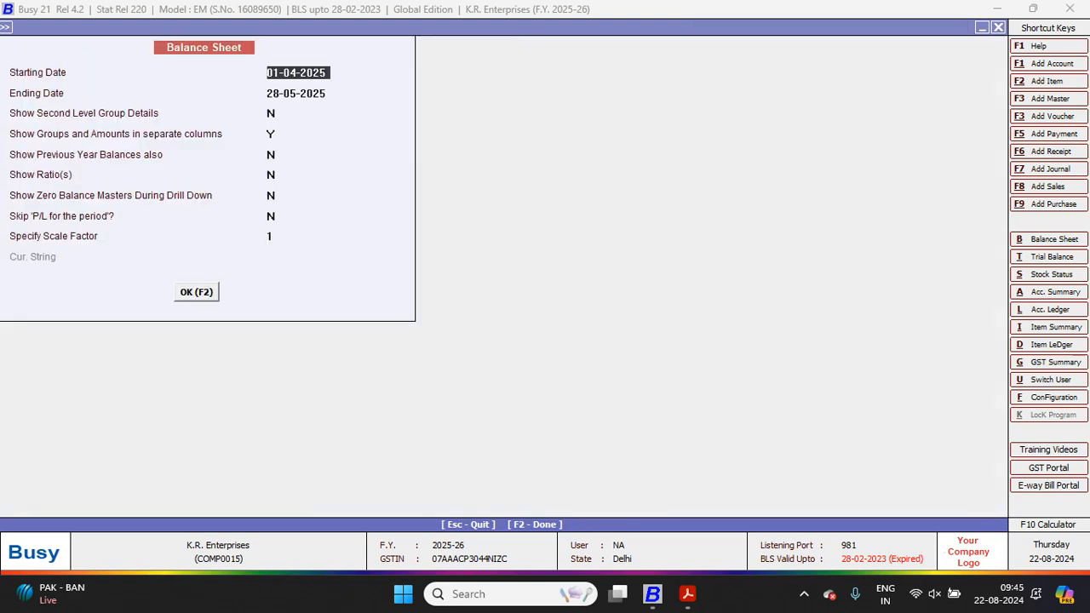
key(Return)
key(Return)
text(Y)
key(Return)
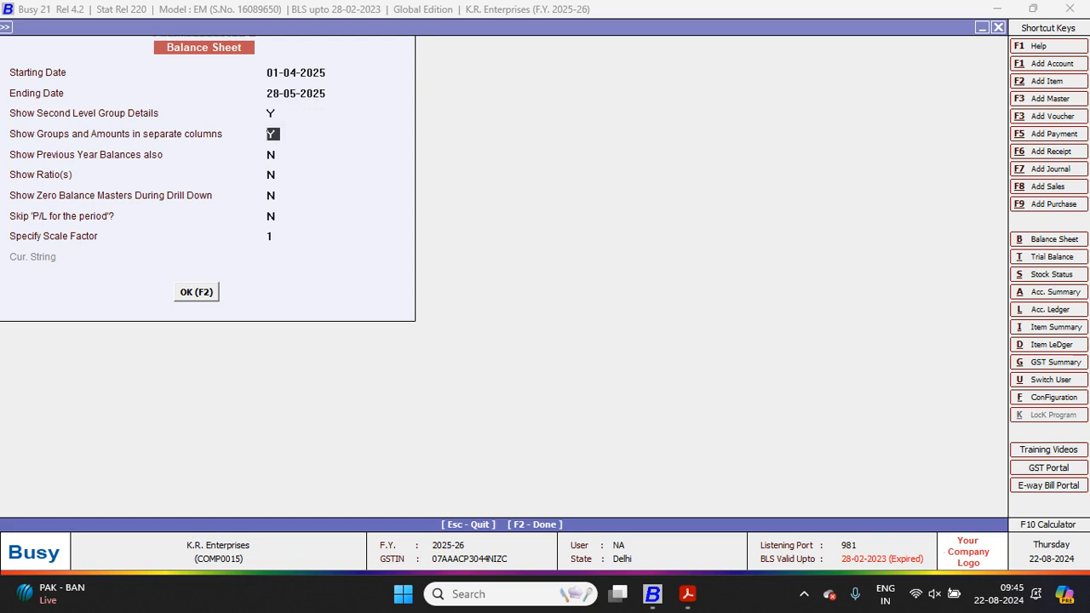
key(F2)
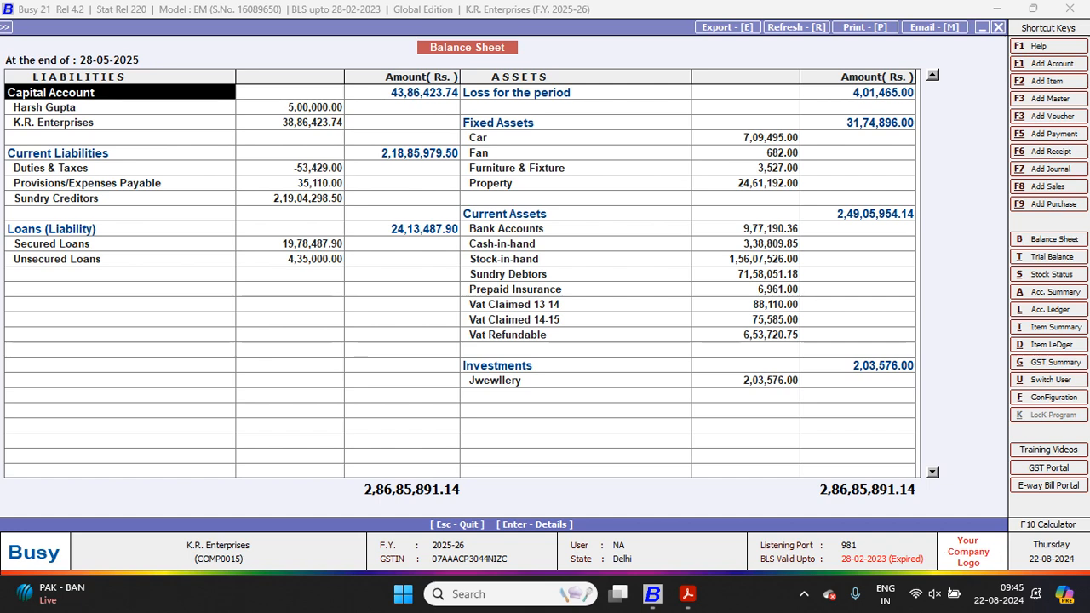
Examine the liabilities side of the Balance Sheet, covering Capital Account, Current Liabilities and Loans with their subgroups.
key(Down)
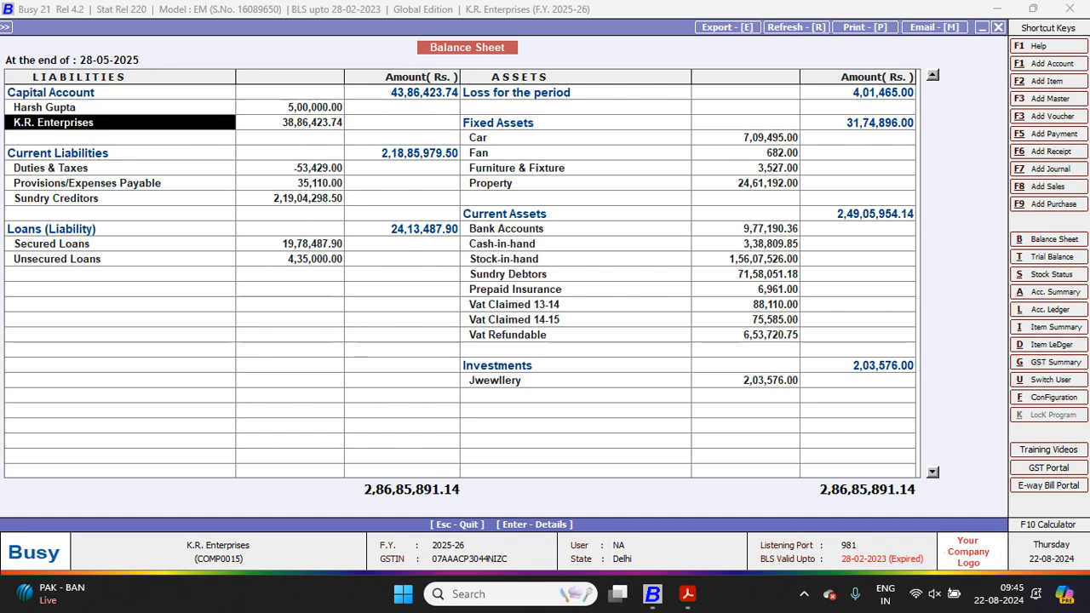
key(Down)
key(Down)
key(Down)
key(Down)
key(Down)
key(Down)
key(Down)
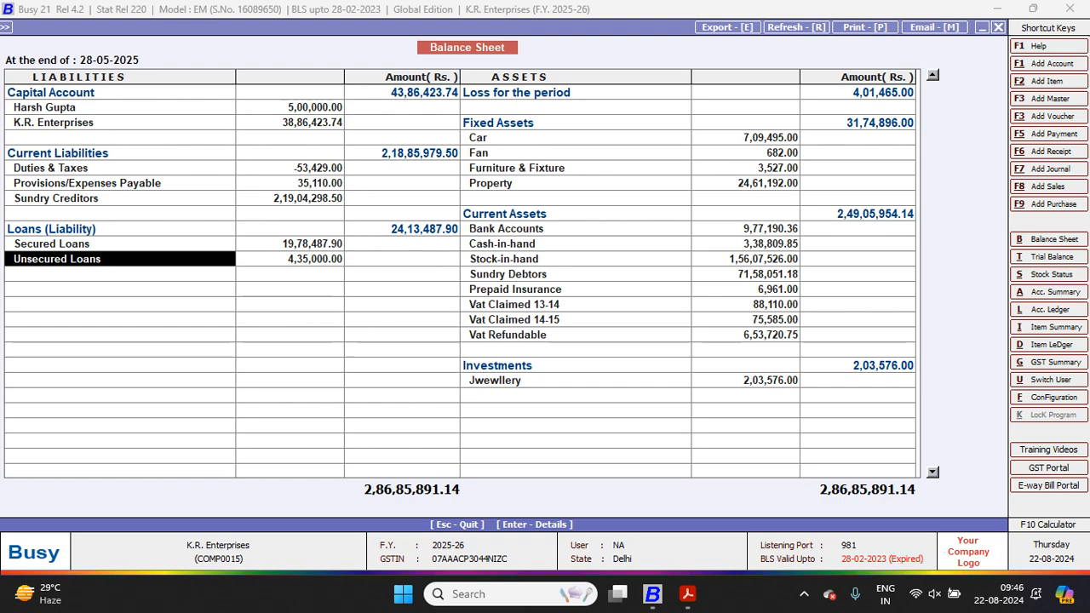
key(Up)
key(Up)
key(Up)
key(Up)
key(Up)
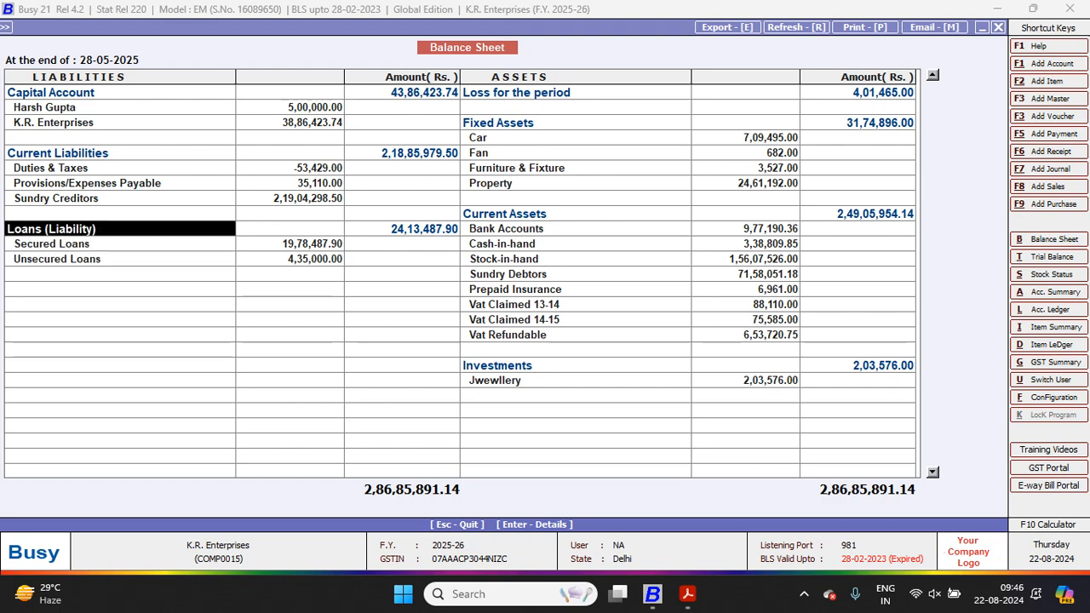
key(Up)
key(Down)
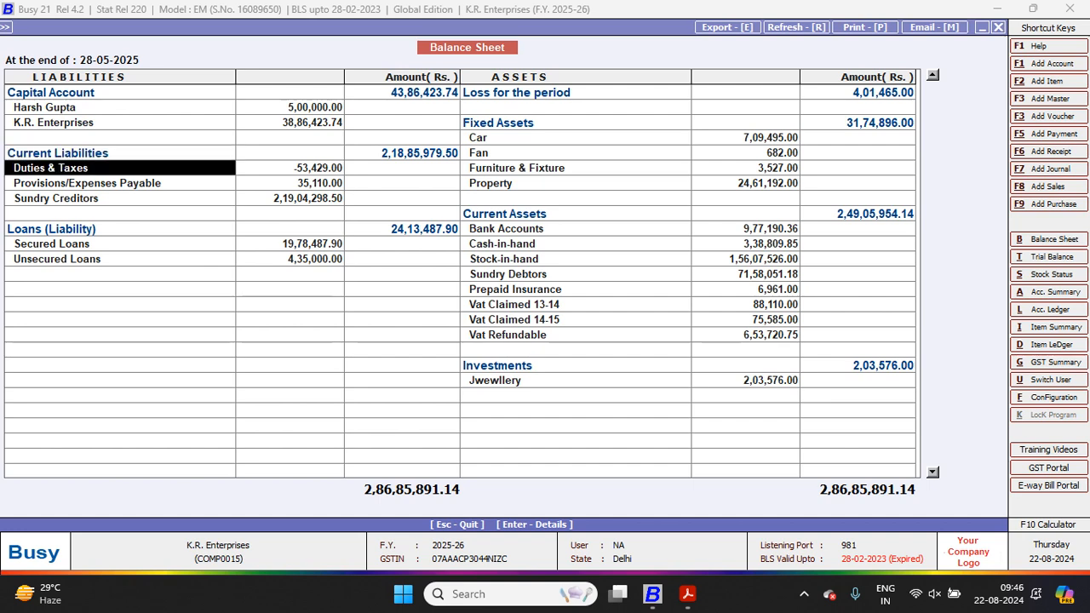
key(Down)
key(Down)
key(Down)
key(Down)
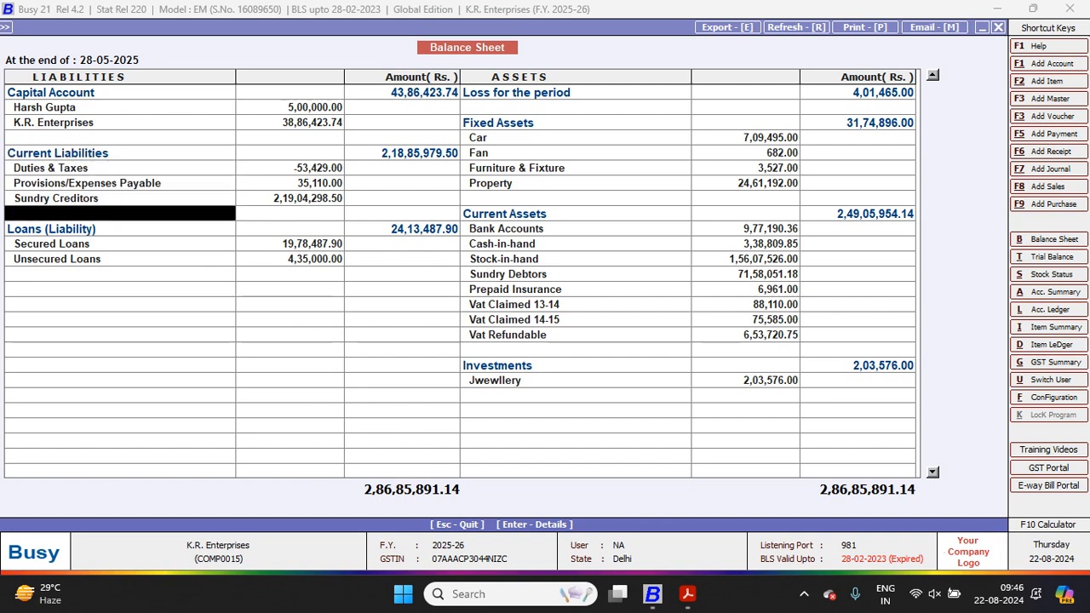
key(Down)
key(Down)
Examine the assets side of the Balance Sheet, from Fixed Assets through Current Assets to Investments.
key(Right)
key(Up)
key(Up)
key(Up)
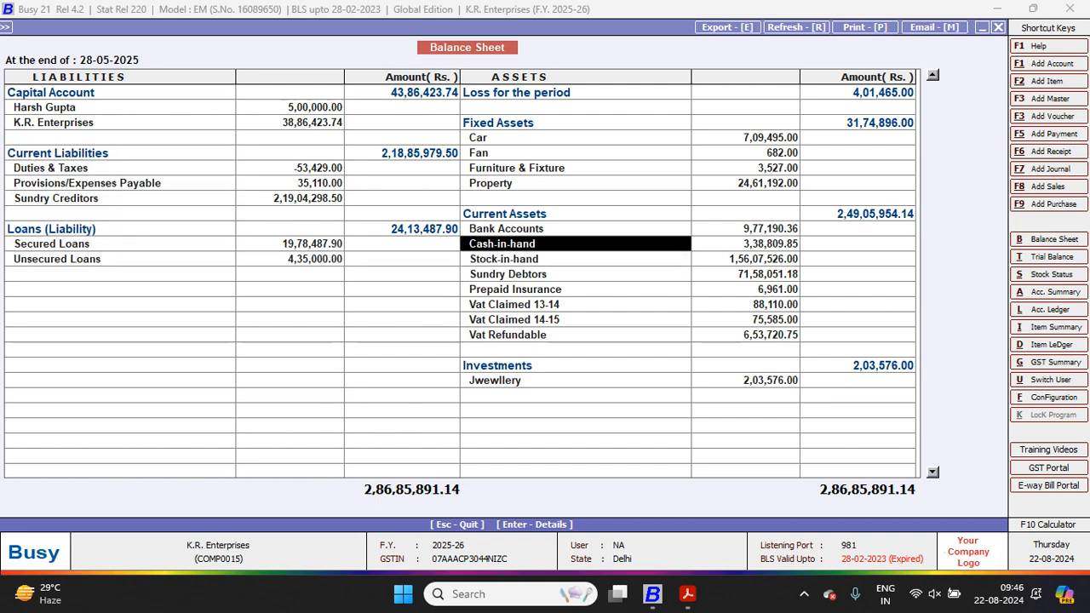
key(Up)
key(Up)
key(Up)
key(Up)
key(Up)
key(Down)
key(Down)
key(Down)
key(Down)
key(Down)
key(Down)
key(Down)
key(Down)
key(Down)
key(Down)
key(Down)
key(Down)
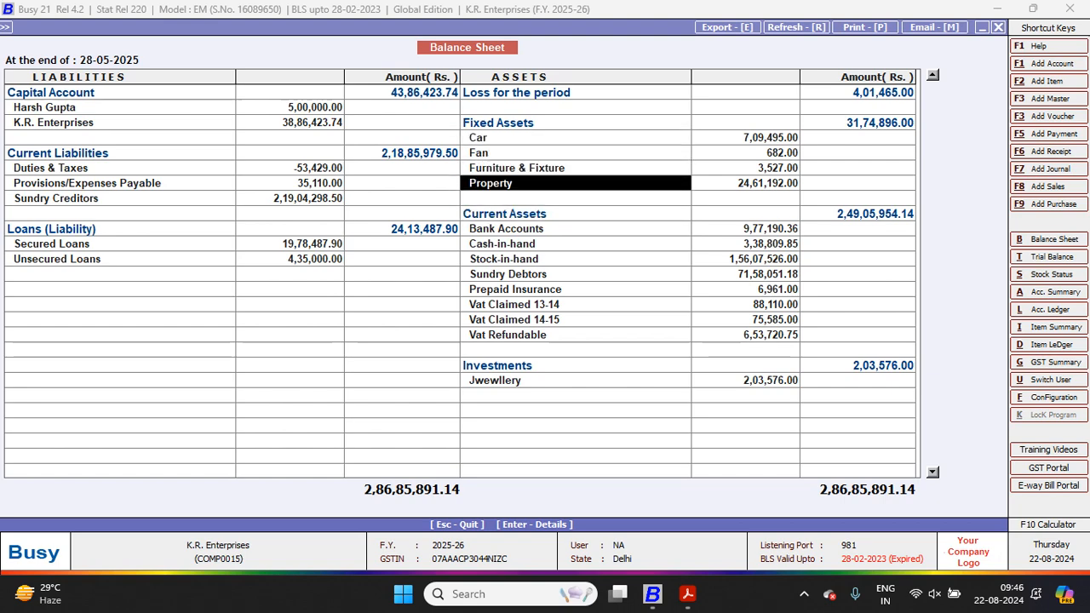
key(Down)
key(Down)
key(Down)
key(Down)
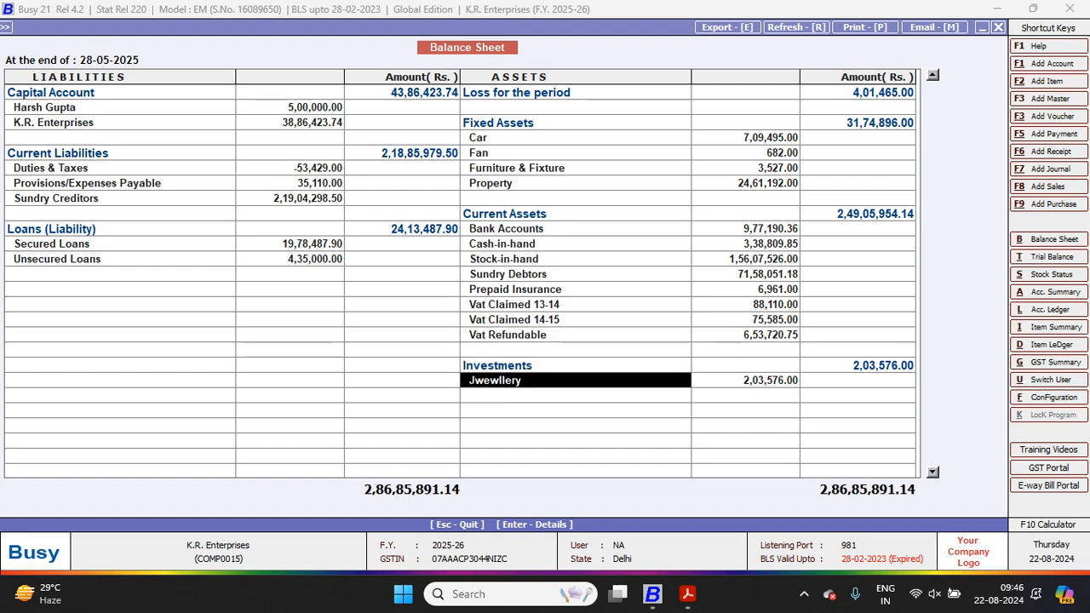
key(Right)
Read question 4 about the opening trial balance for all groups in Project 15.pdf and switch back to Busy.
key(alt+Tab)
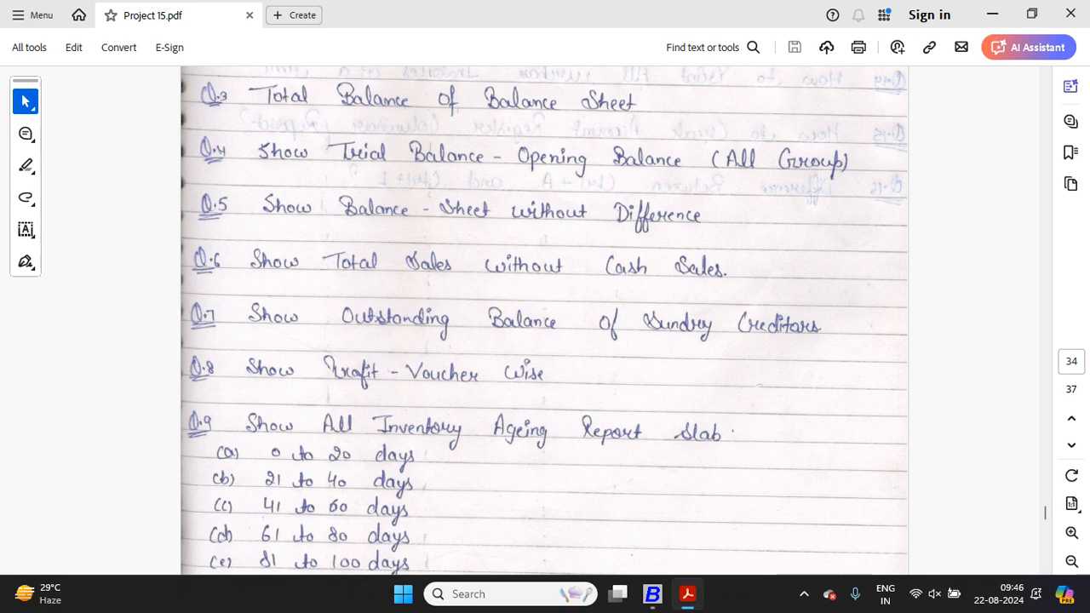
key(Down)
key(Down)
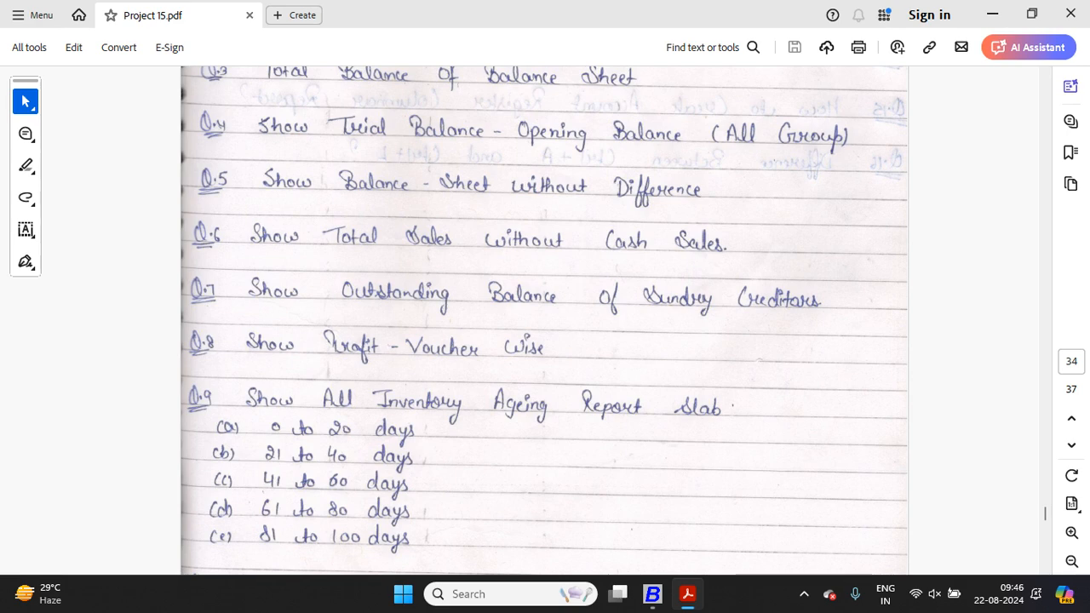
key(alt+Tab)
Close the Balance Sheet, find Opening Trial - Alphabetical among the Trial Balance reports and recheck question 4 in Project 15.pdf.
key(Escape)
key(Escape)
key(Escape)
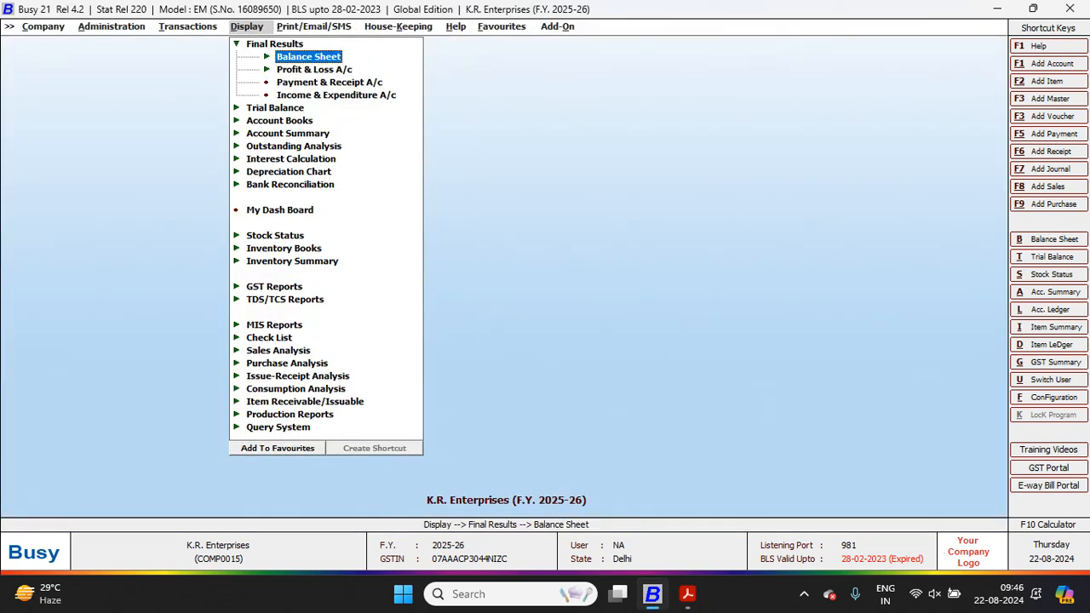
key(Escape)
key(Down)
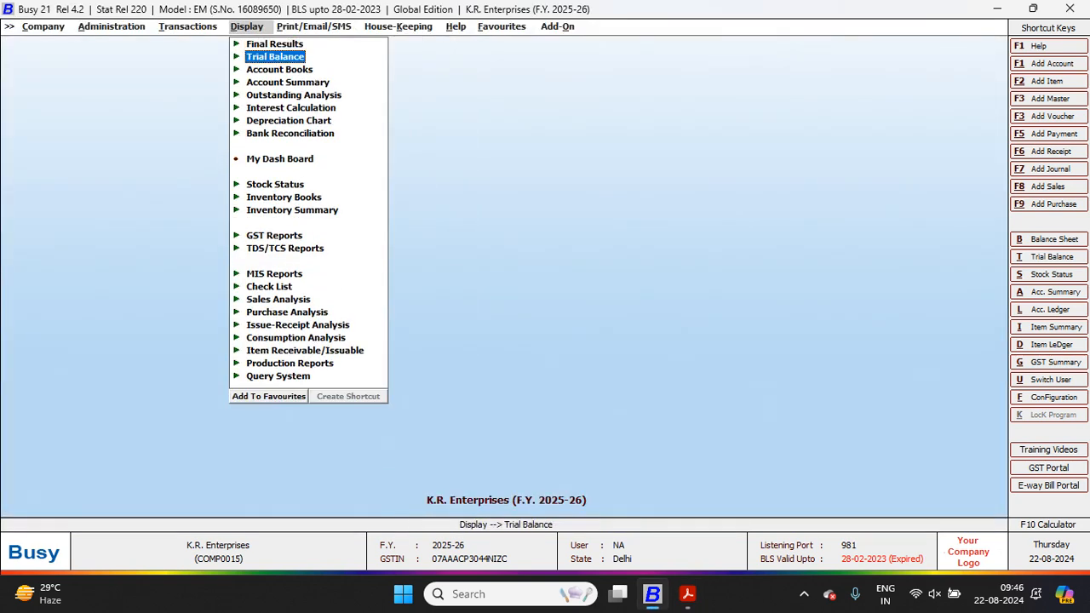
key(Return)
key(Down)
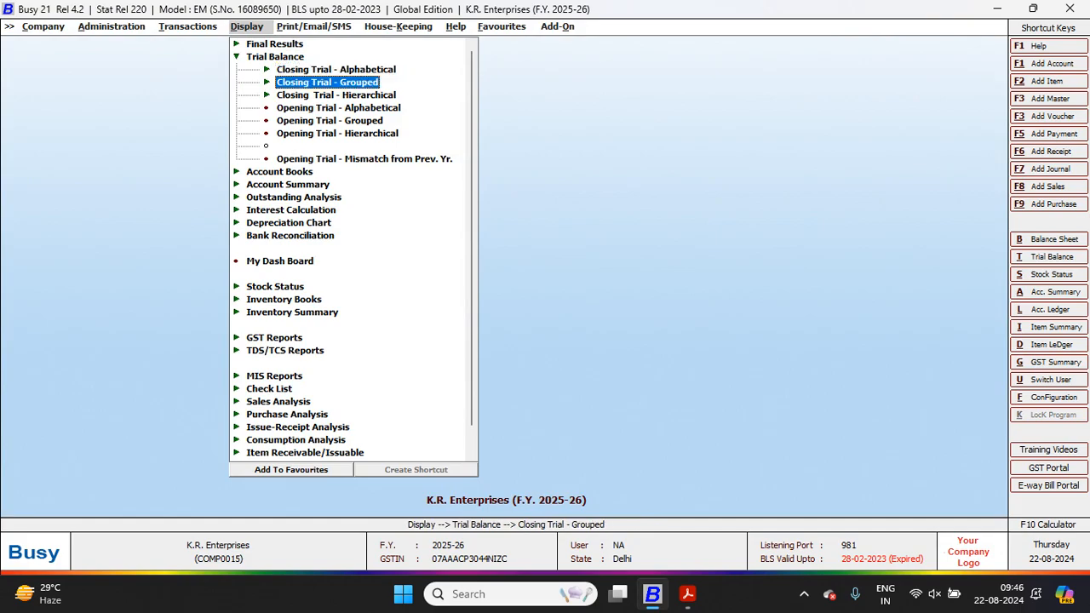
key(Down)
key(Down)
key(alt+Tab)
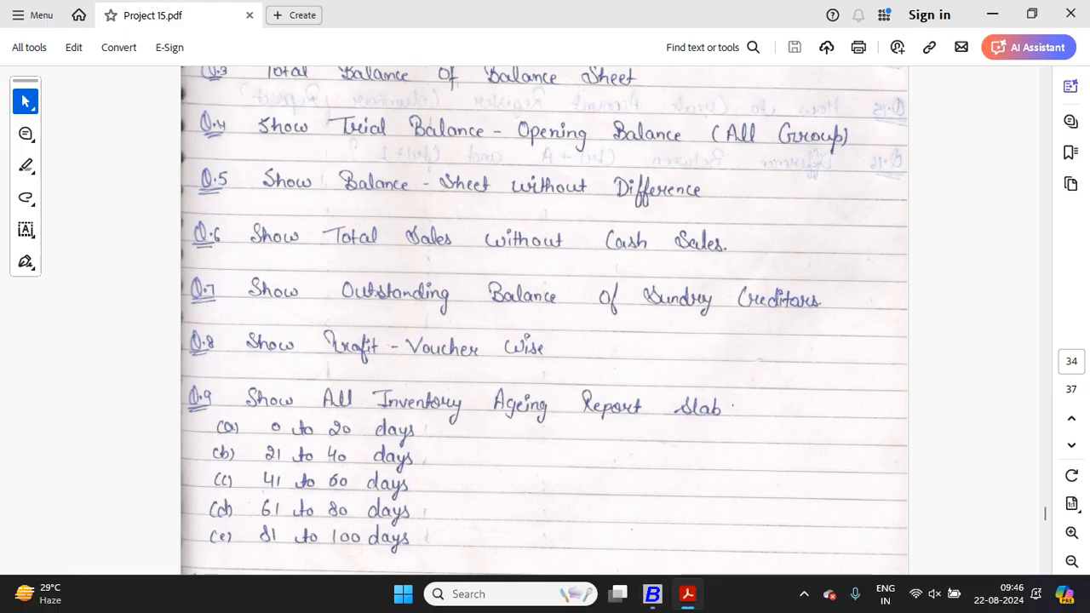
key(alt+Tab)
Generate the alphabetical Opening Trial for All Accounts as of 01-04-2025, shown by name without zero balance accounts or parent groups.
key(Return)
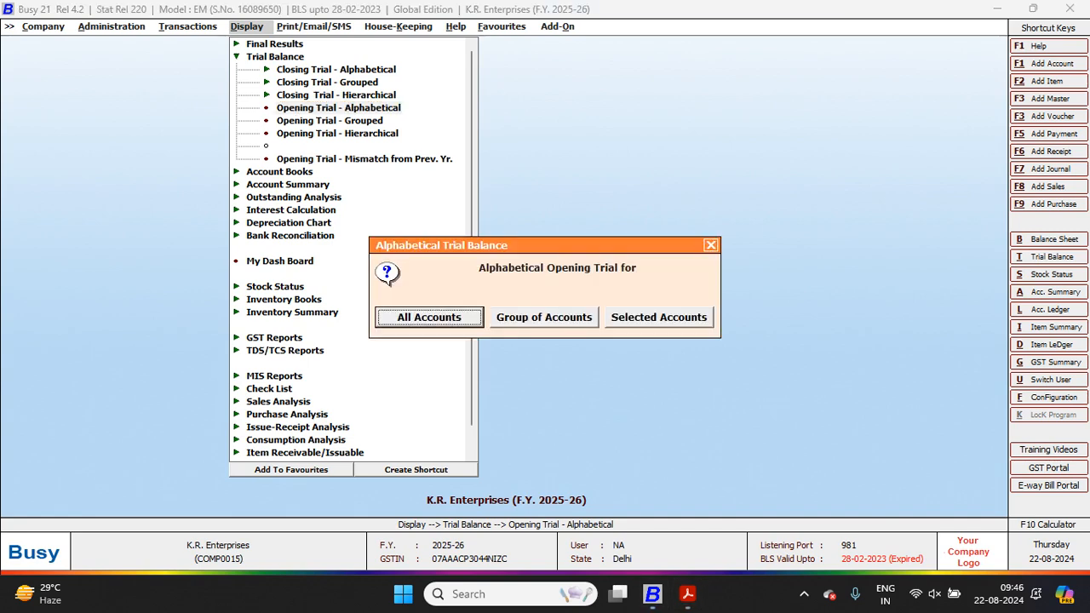
key(Return)
key(Return)
key(Return)
key(Return)
key(Return)
key(Return)
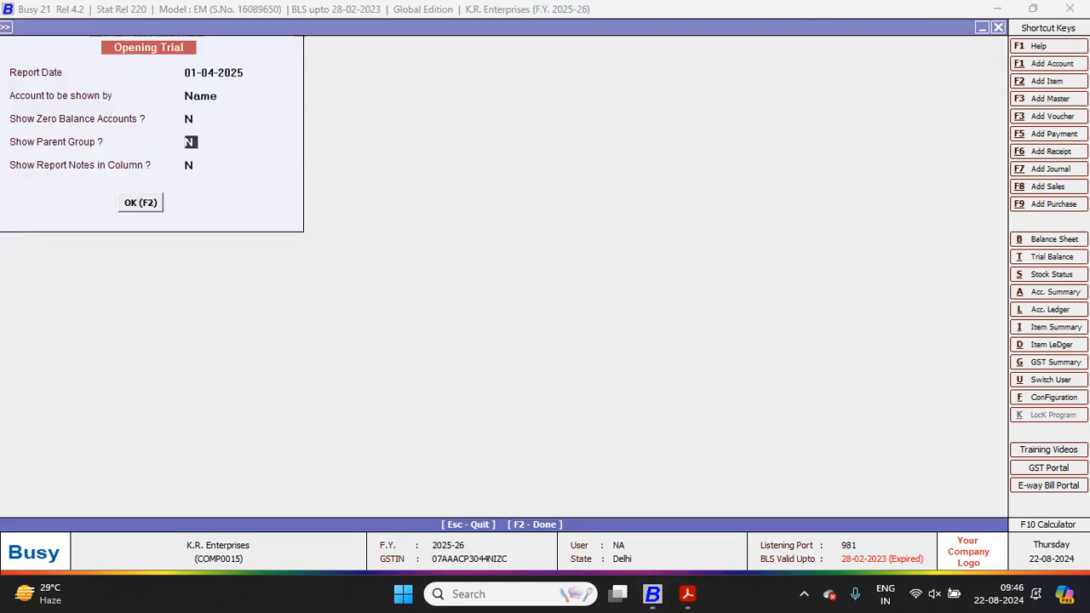
key(Return)
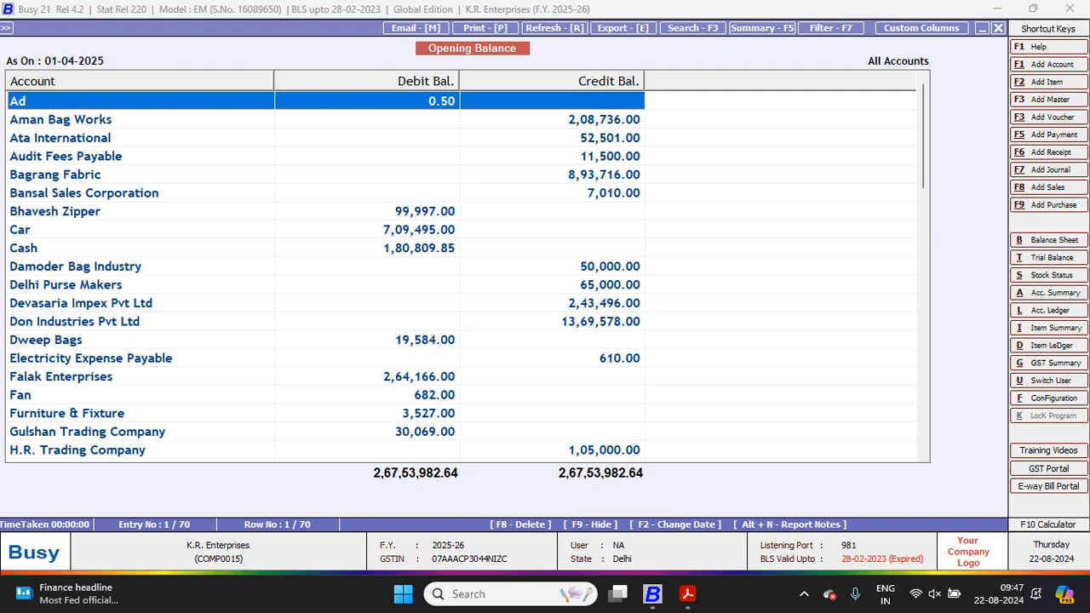
Read question 5 about the Balance Sheet without difference in Project 15.pdf and switch back to Busy.
key(alt+Tab)
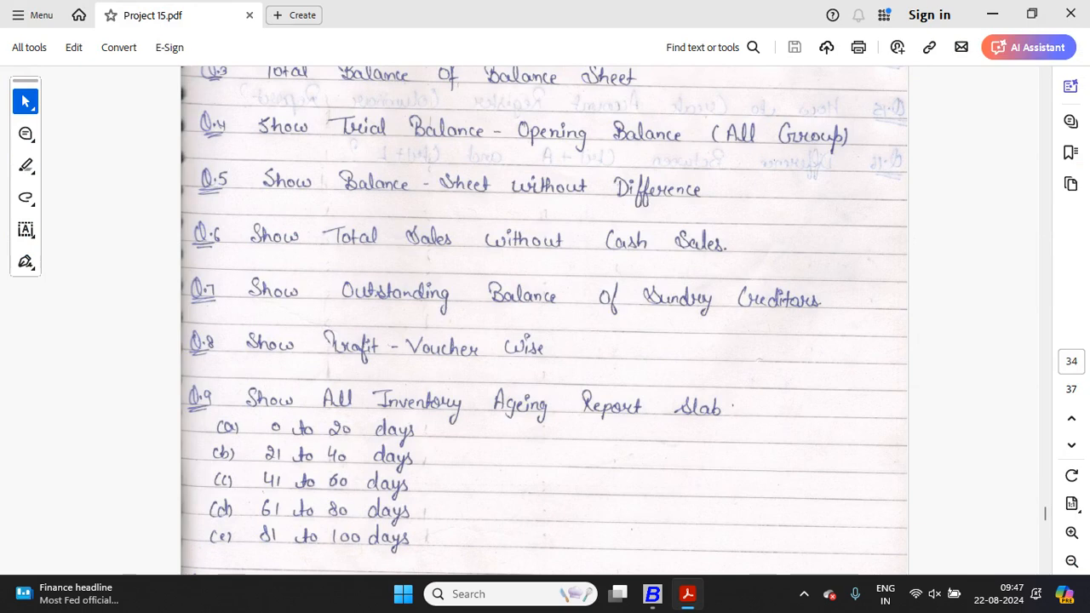
scroll(544, 320, down, 2)
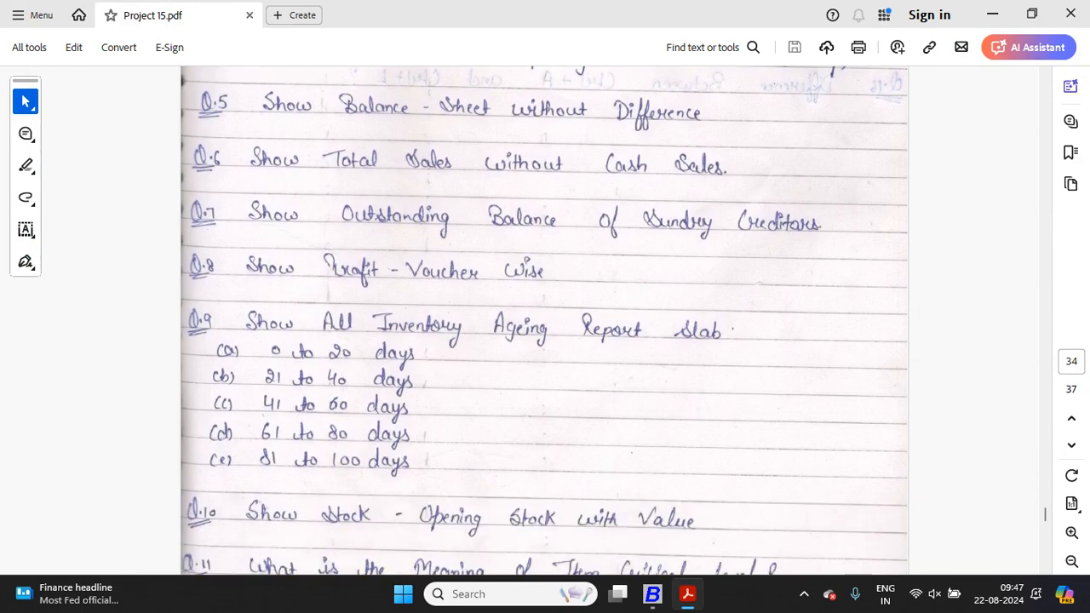
key(alt+Tab)
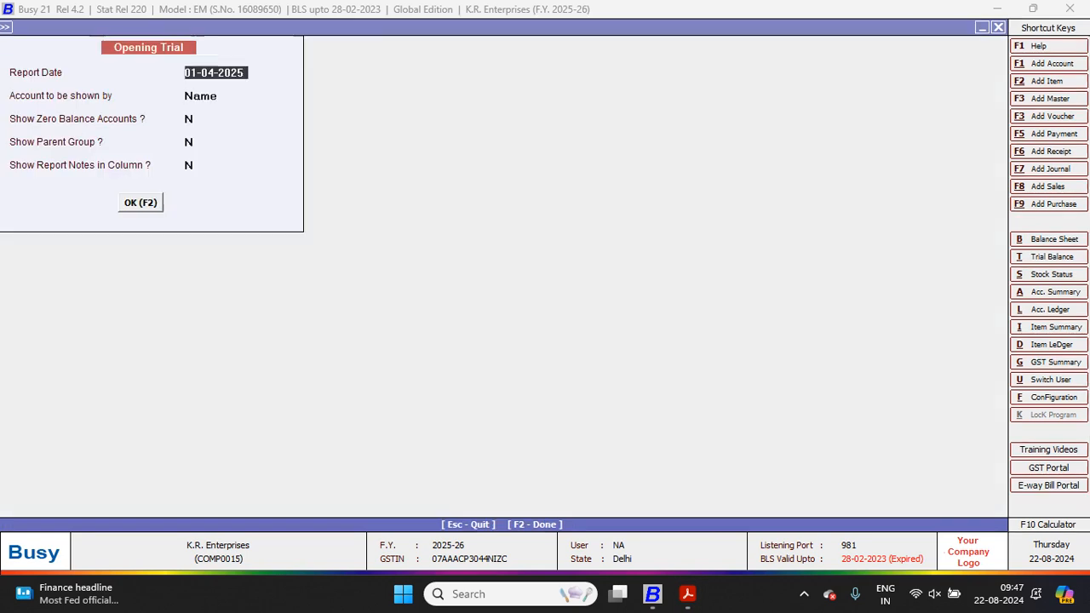
Close the opening trial report and generate the Balance Sheet for 01-04-2025 to 28-05-2025 from the Final Results reports.
key(Escape)
key(Escape)
key(Escape)
key(Up)
key(Return)
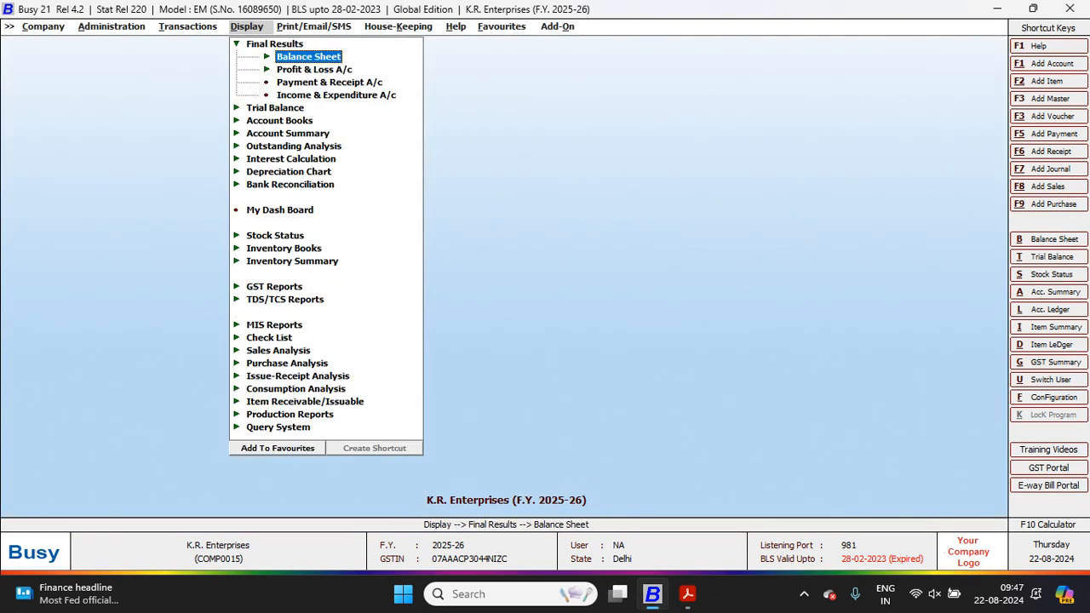
key(Return)
key(Return)
key(Return)
key(F2)
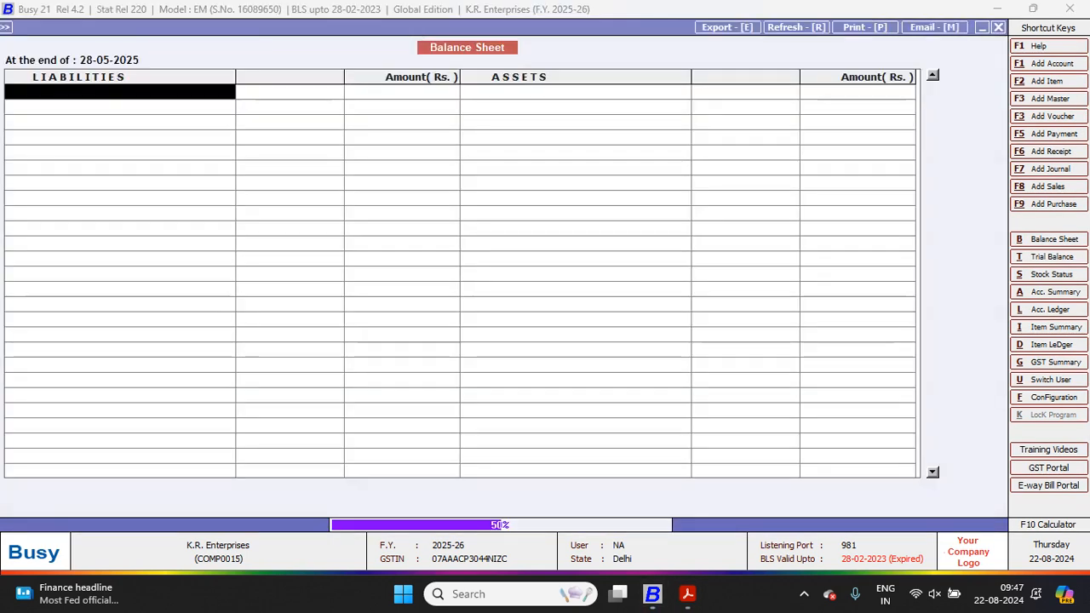
Regenerate the Balance Sheet without second level group details or separate columns for groups and amounts, and compare its liabilities and assets sides.
key(Escape)
key(Return)
key(Return)
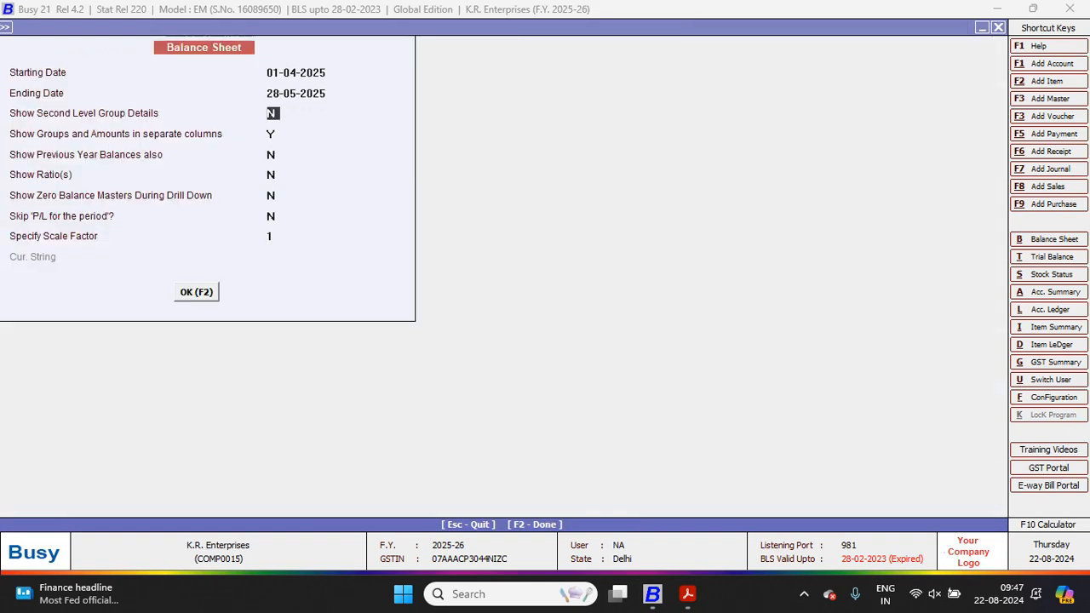
key(n)
key(Return)
key(n)
key(F2)
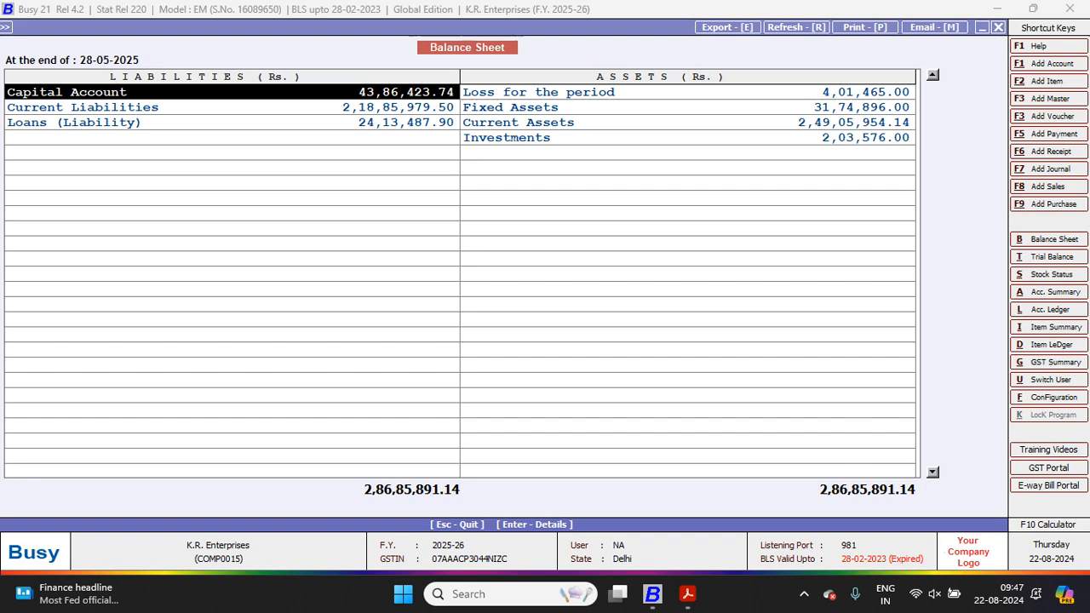
key(Right)
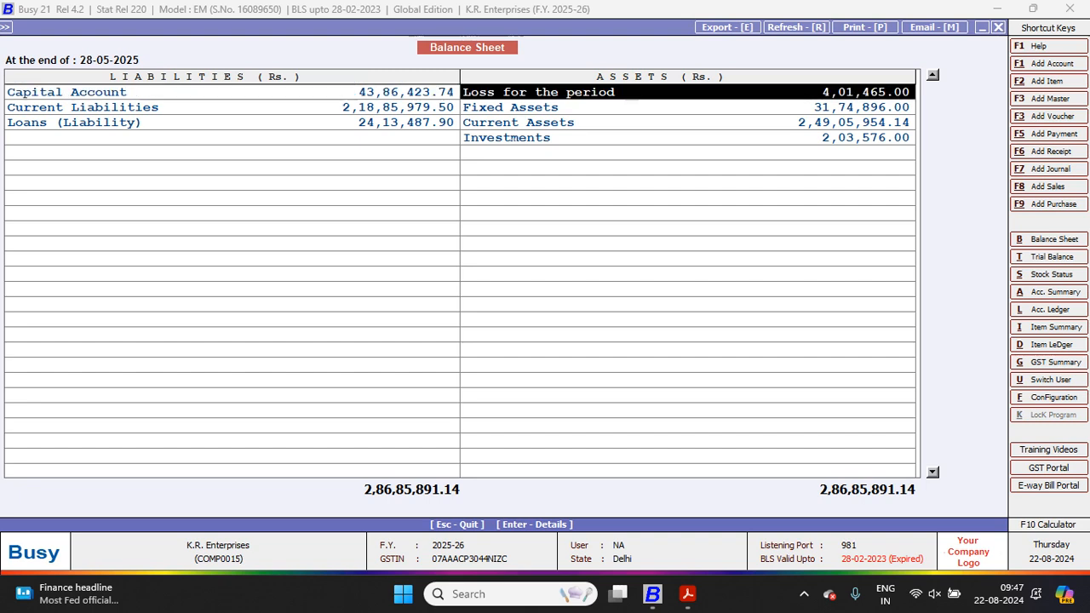
key(Left)
key(Right)
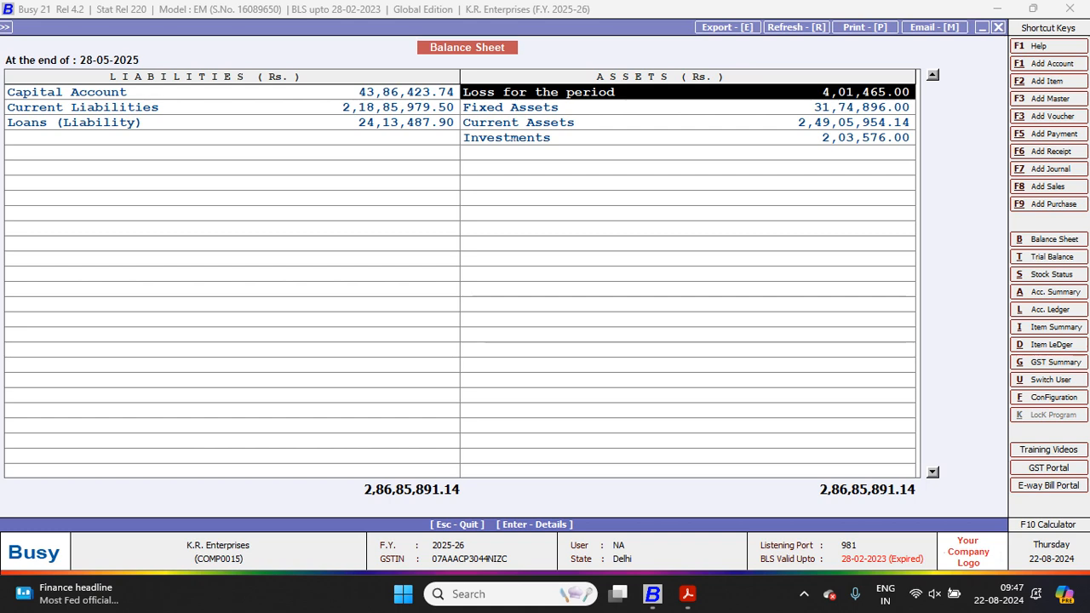
Read question 6 about total sales without cash sales in Project 15.pdf and switch back to Busy.
key(alt+Tab)
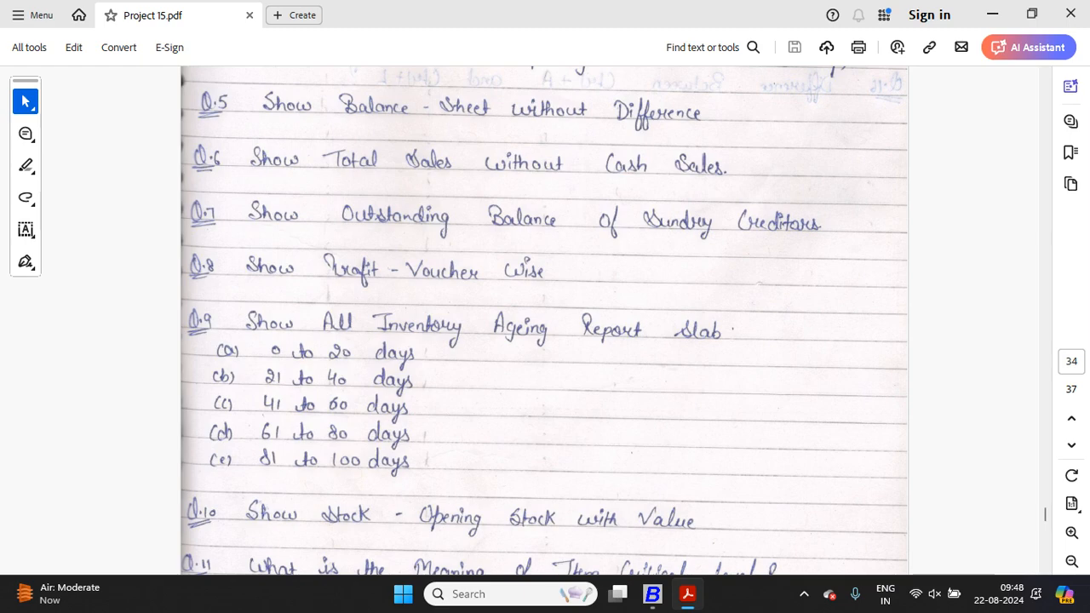
scroll(544, 321, down, 3)
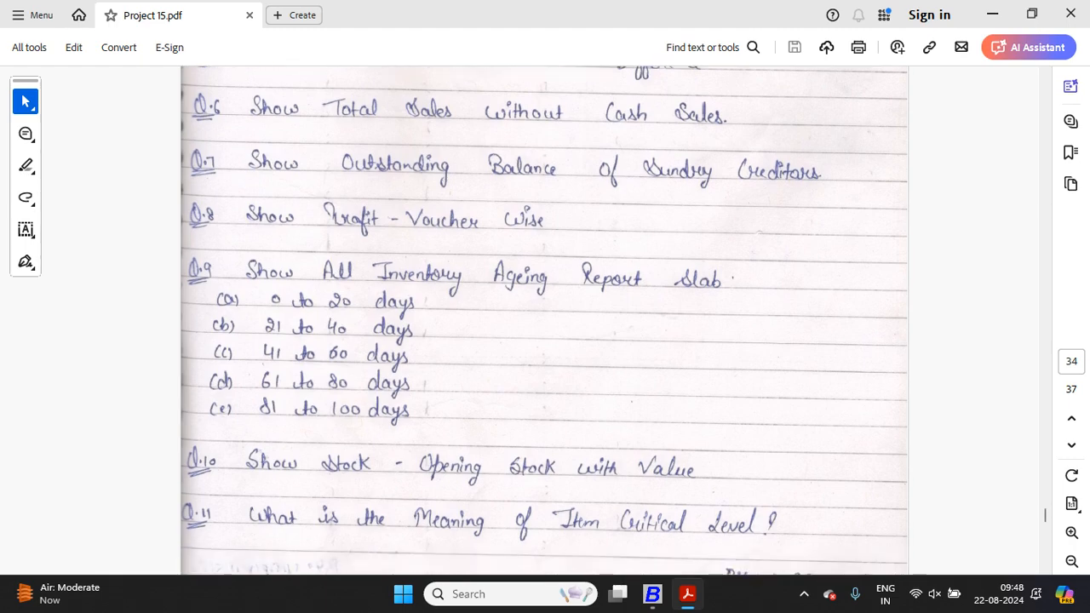
scroll(544, 321, down, 1)
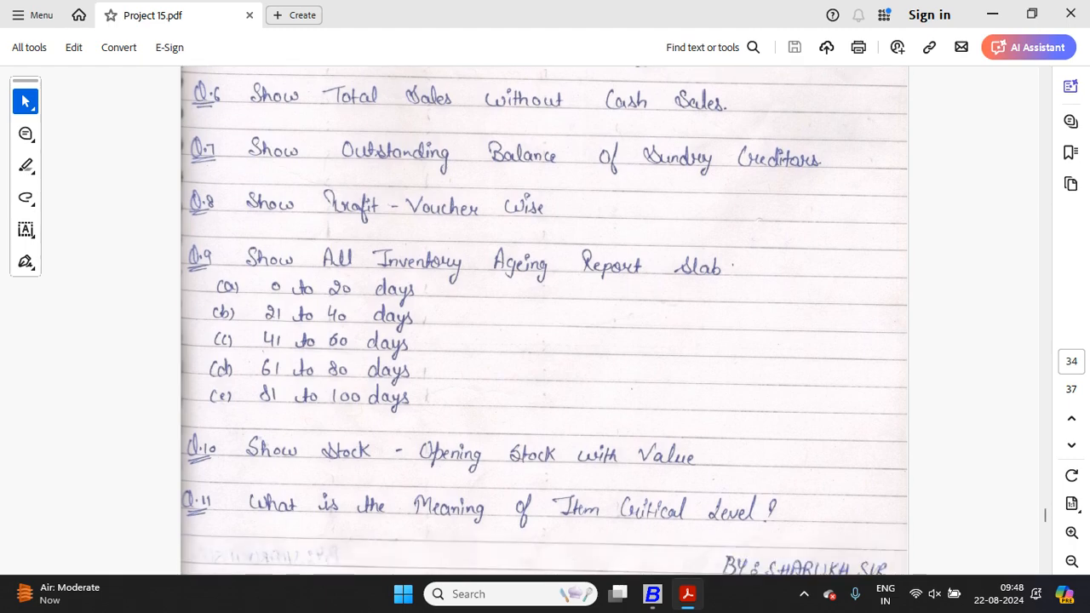
key(alt+Tab)
Close the Balance Sheet and open the Sales Register from the standard account registers in Account Books.
key(Escape)
key(Escape)
key(Escape)
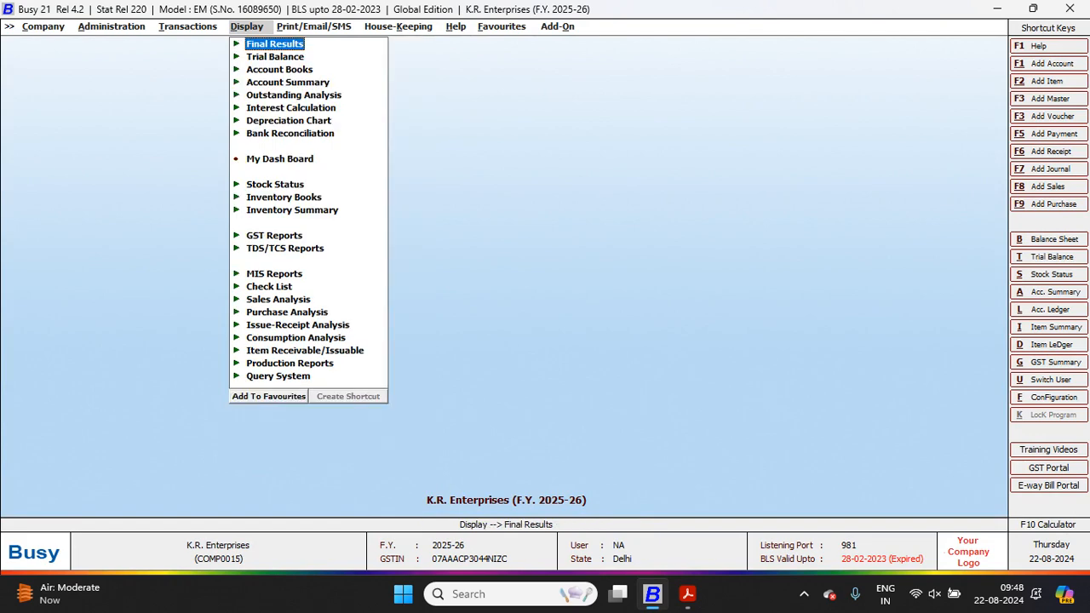
key(Down)
key(Down)
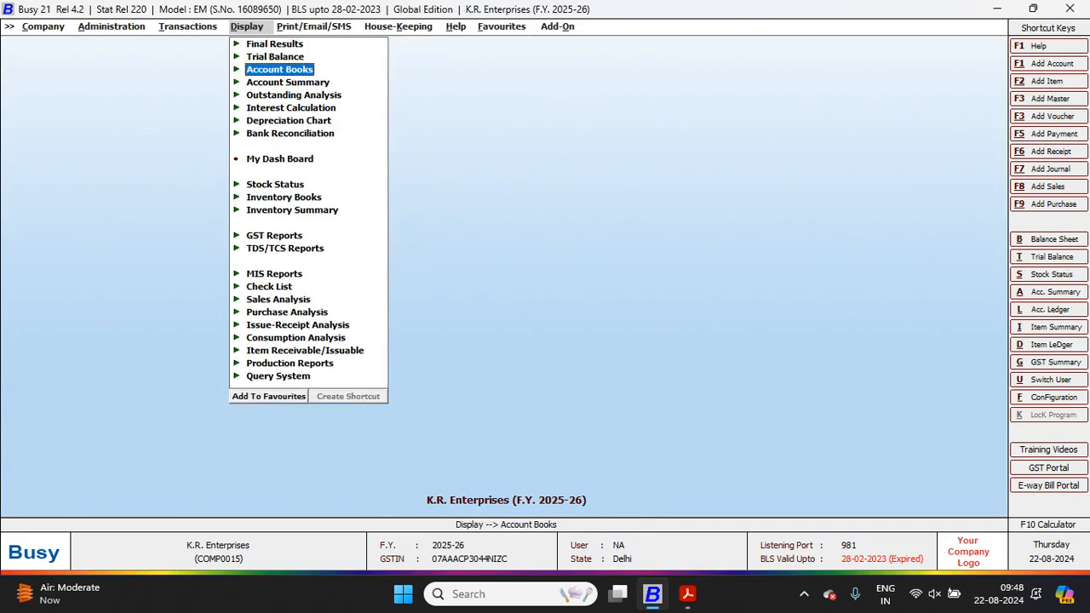
key(Return)
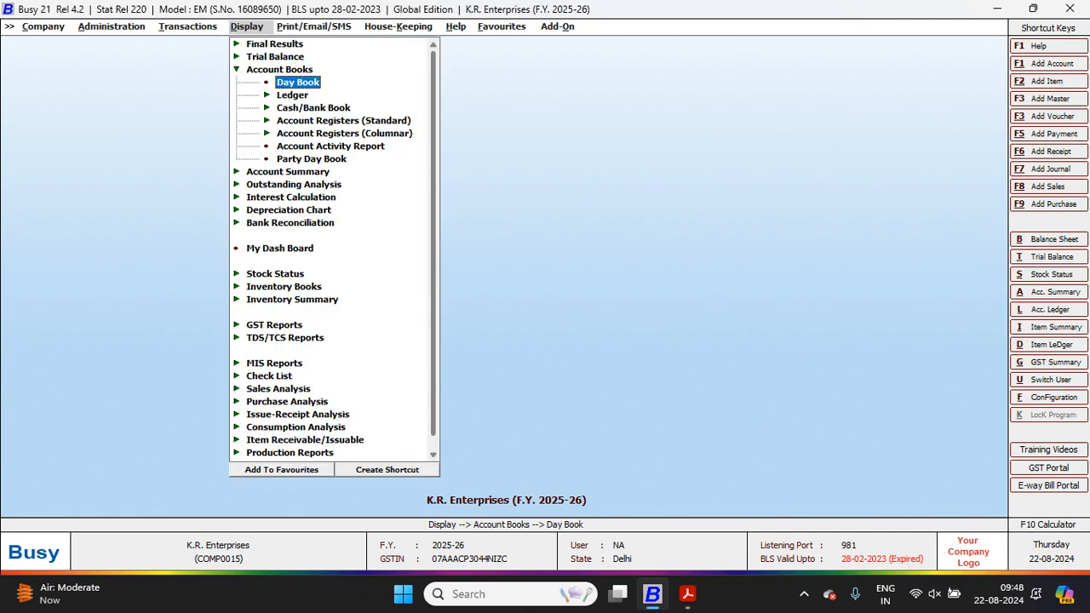
key(Down)
key(Down)
key(Down)
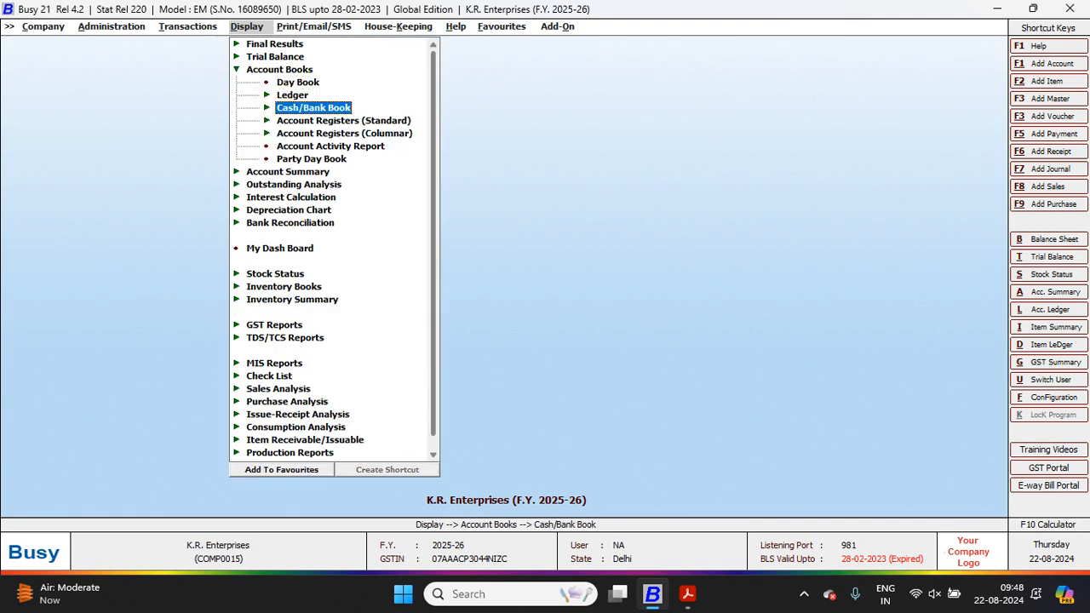
key(Return)
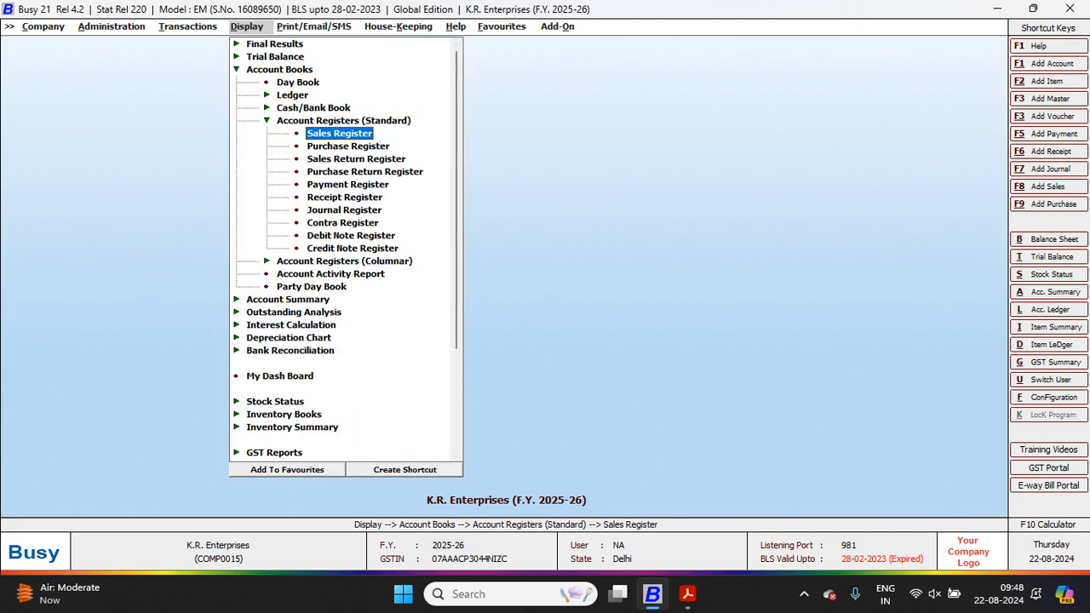
key(Return)
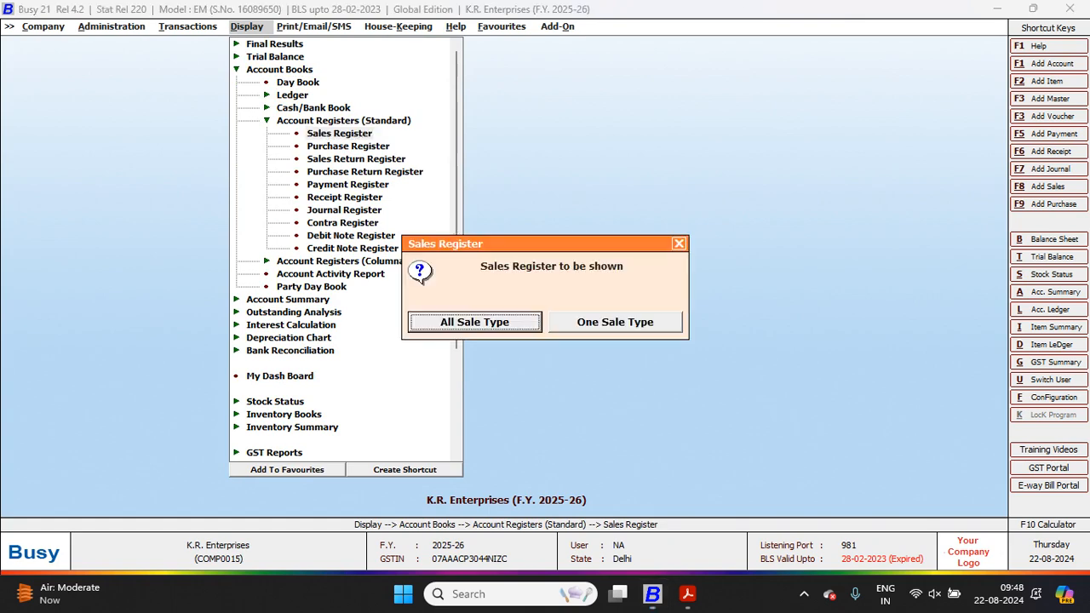
Choose all sale types and a group of parties for the Sales Register, selecting the Sundry Debtors group.
key(Return)
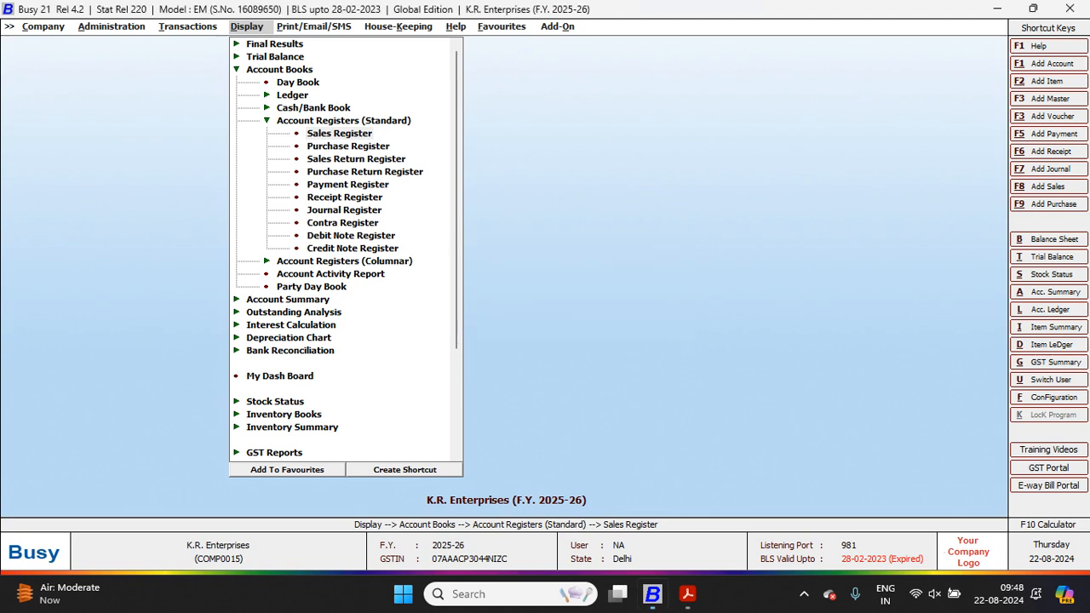
key(Right)
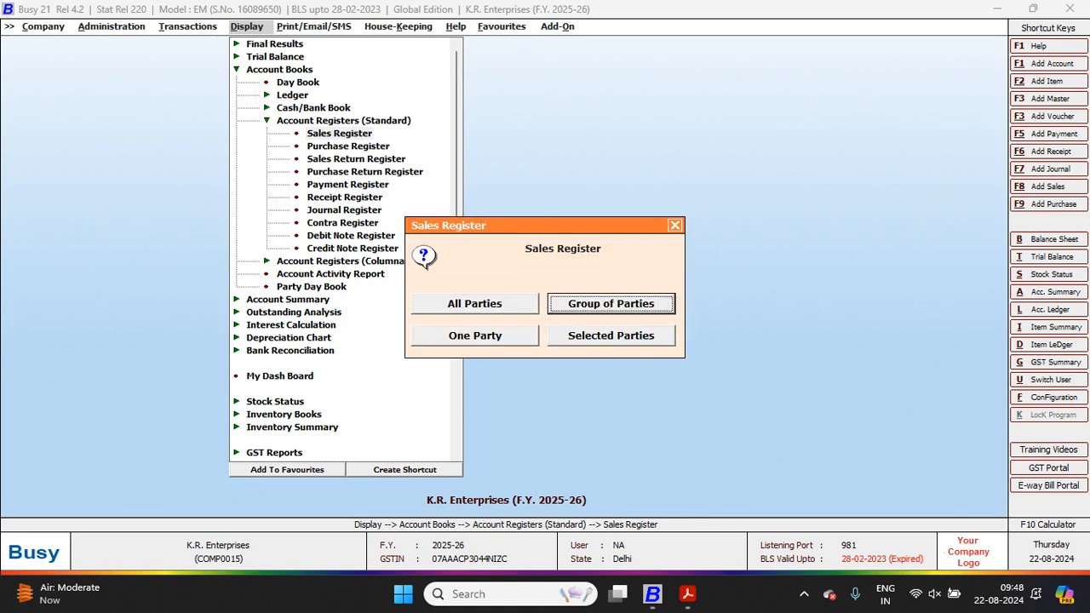
key(Return)
key(Down)
key(Down)
key(Down)
key(Down)
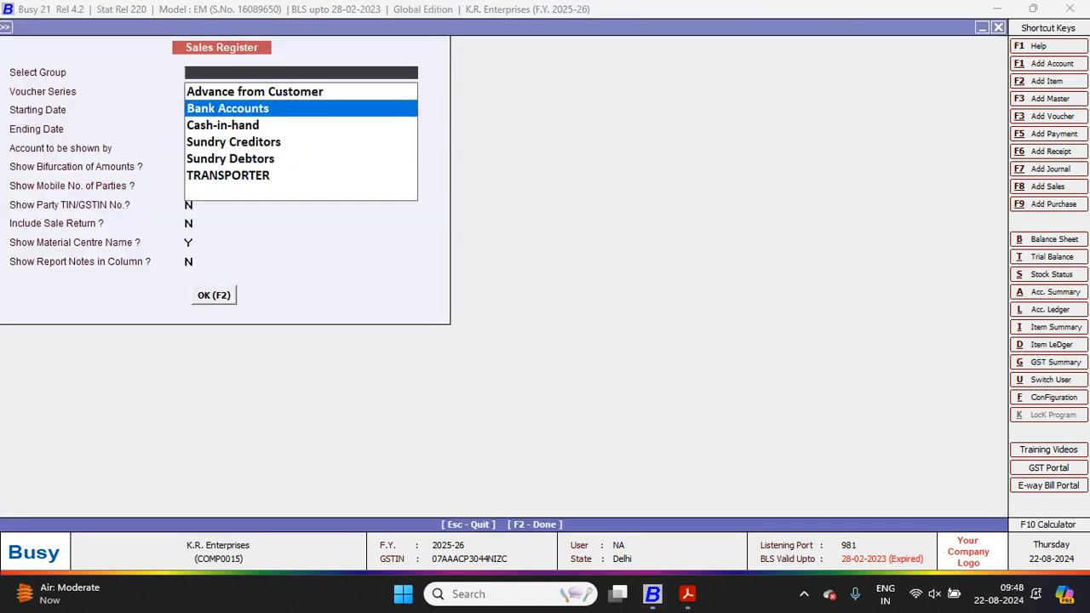
key(Return)
Generate the Sales Register for all voucher series from 01-04-2025 to 28-05-2025, with accounts by name, material centre shown and sale returns excluded.
key(Return)
key(Return)
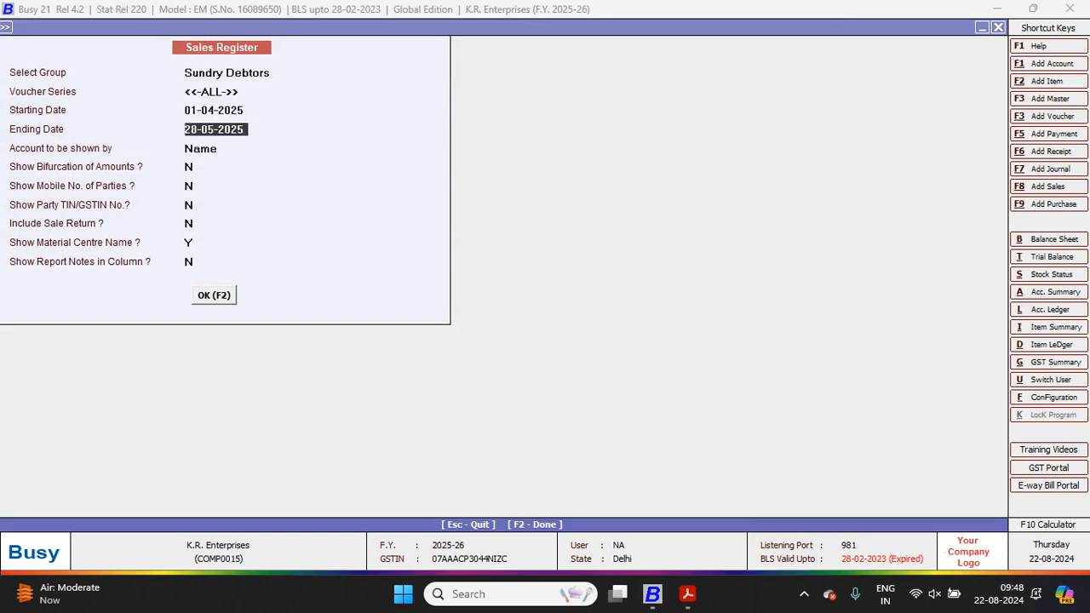
key(Return)
key(Return)
key(Return)
key(Return)
key(Return)
key(Return)
key(Return)
key(Return)
key(Return)
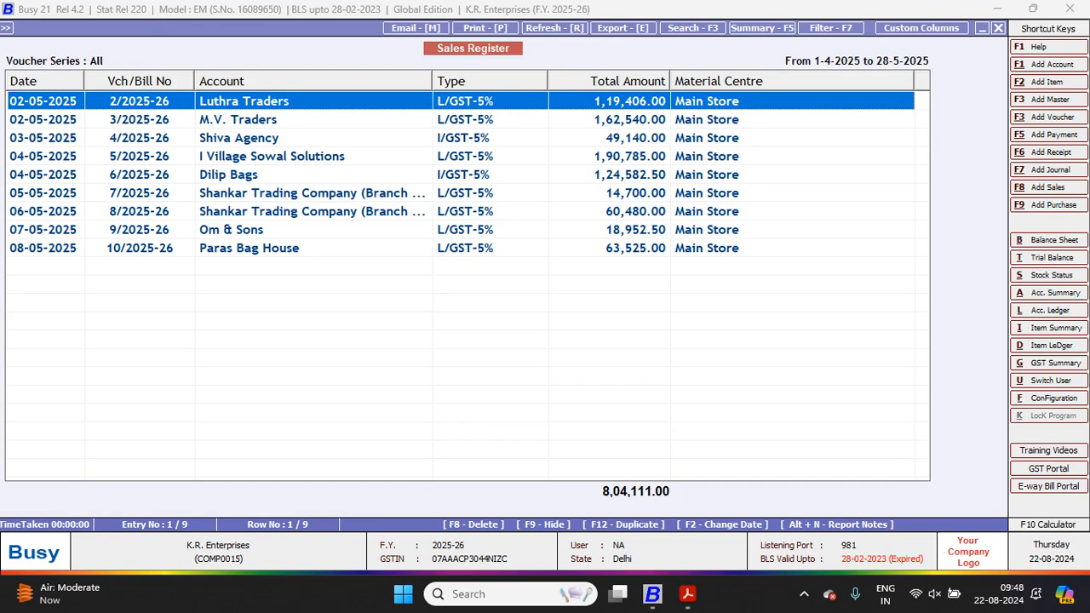
Regenerate the Sales Register for the Cash-in-hand group over the same period.
key(Escape)
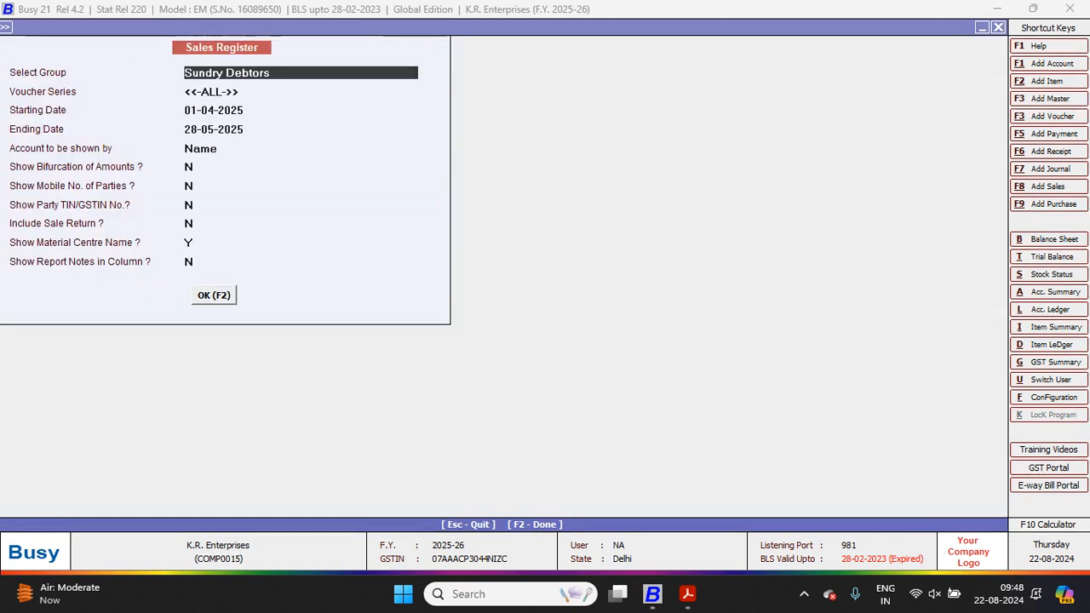
text(CAS)
key(Return)
key(F2)
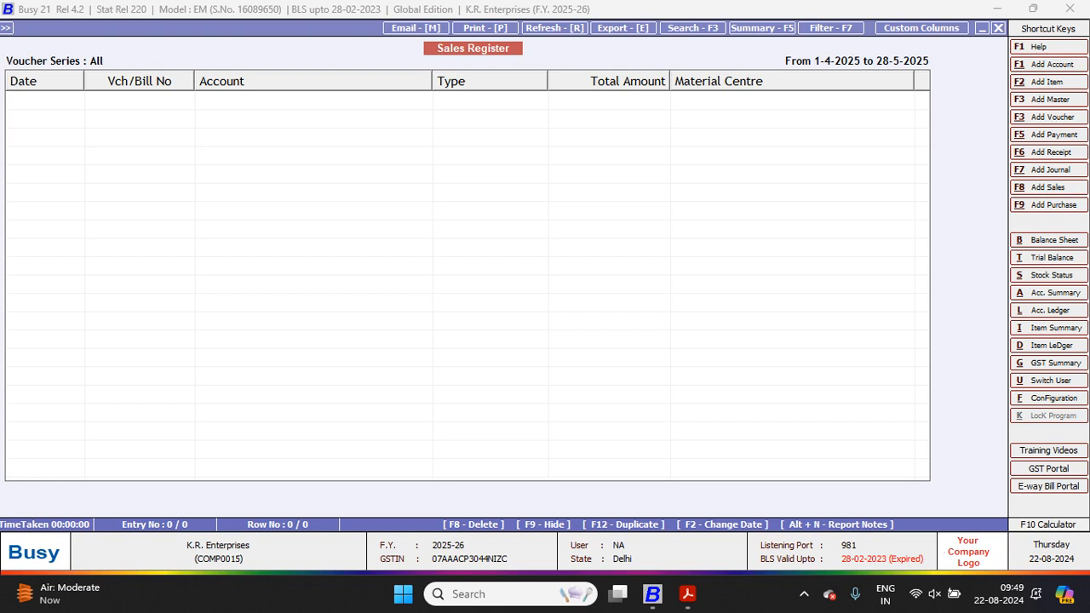
Read question 7 about the outstanding balance of Sundry Creditors in Project 15.pdf and switch back to Busy.
key(alt+Tab)
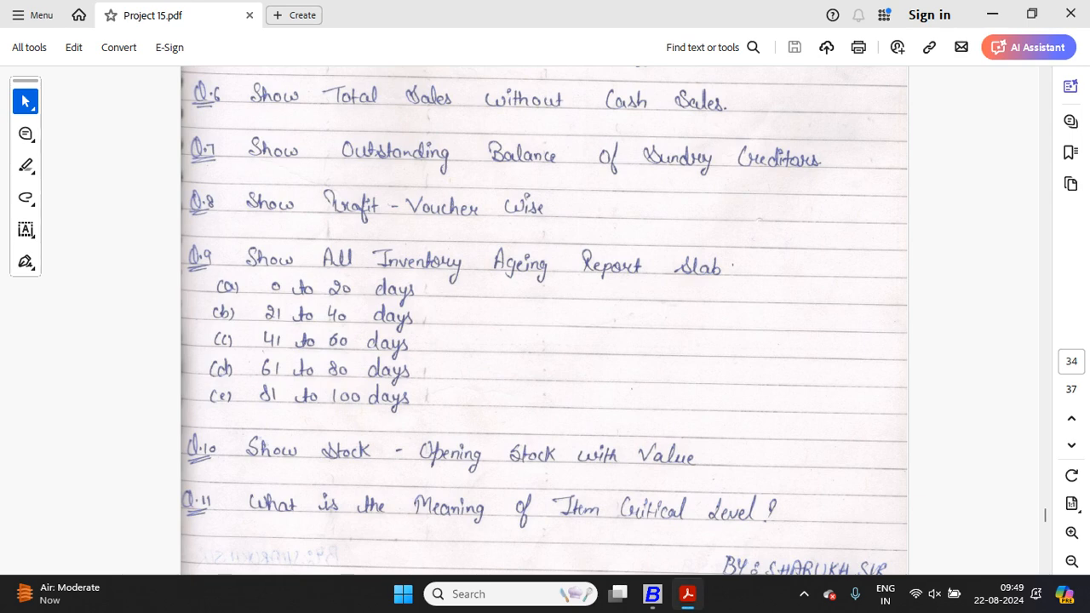
scroll(544, 320, down, 3)
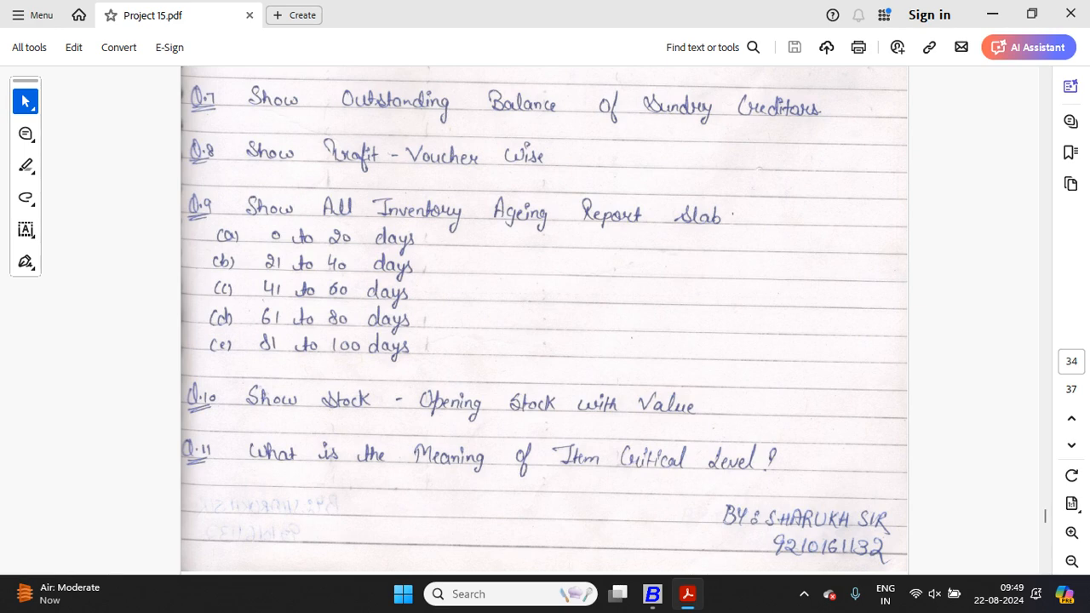
key(alt+Tab)
Close the Sales Register and collapse the Account Books reports.
key(Escape)
key(Escape)
key(Escape)
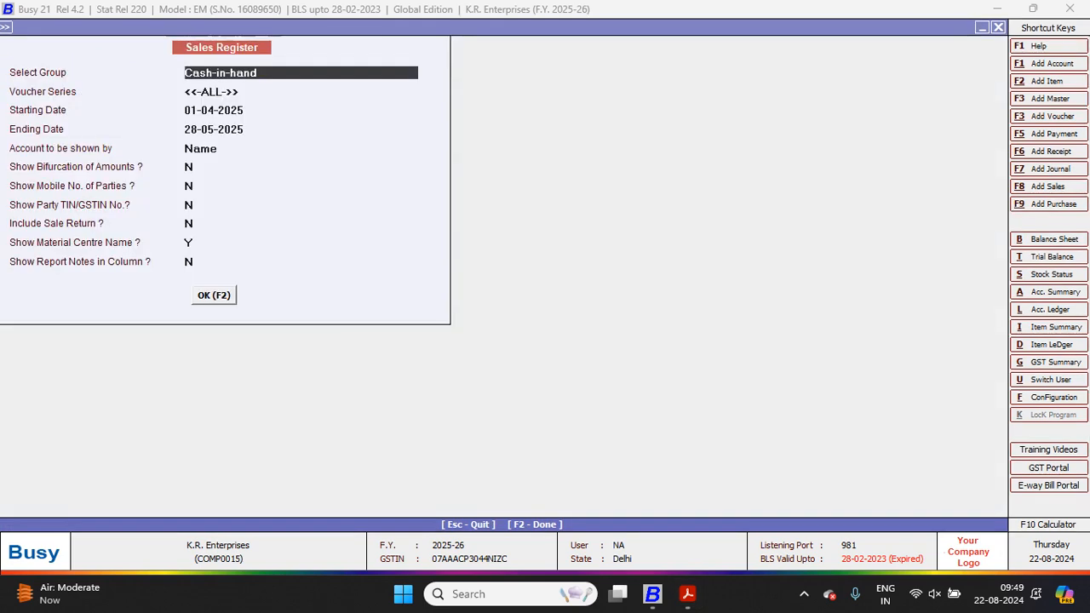
key(Escape)
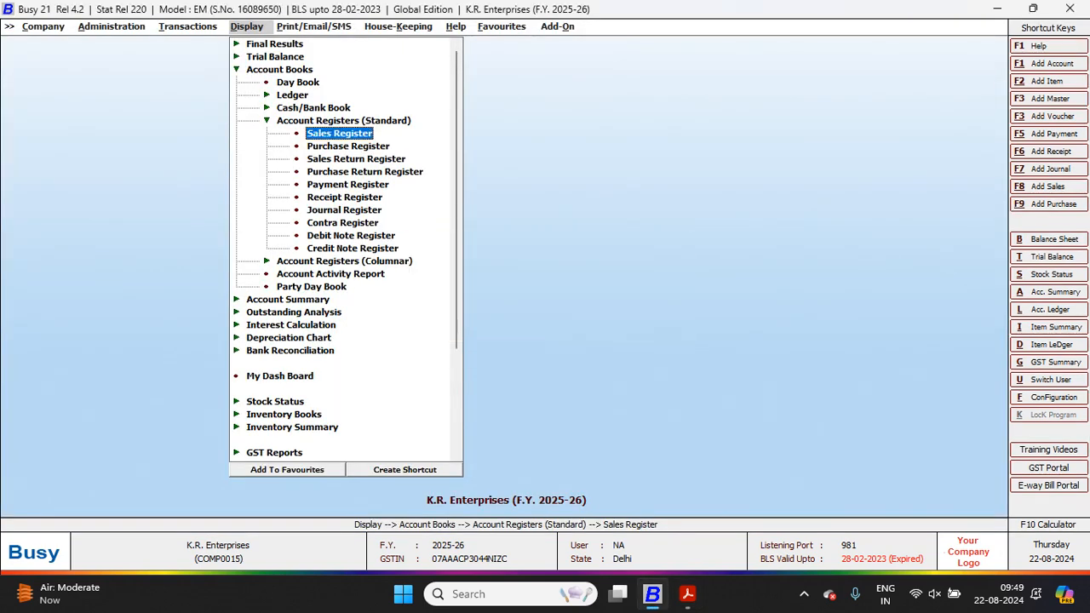
key(Escape)
key(Escape)
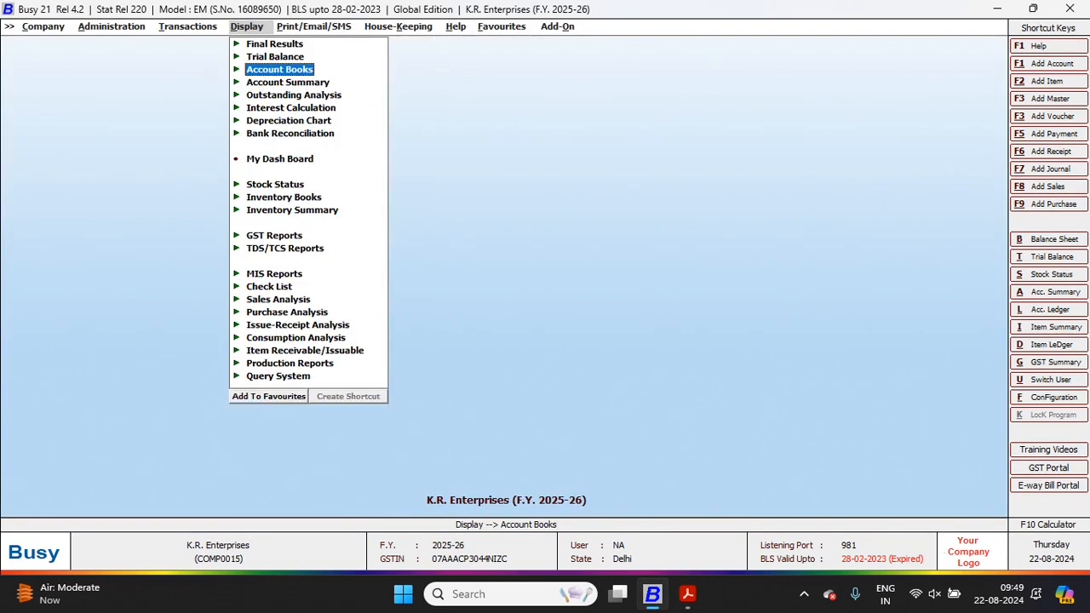
Generate the Balance Sheet for 01-04-2025 to 28-05-2025 with second level details and separate amount columns left off.
key(Up)
key(Up)
key(Return)
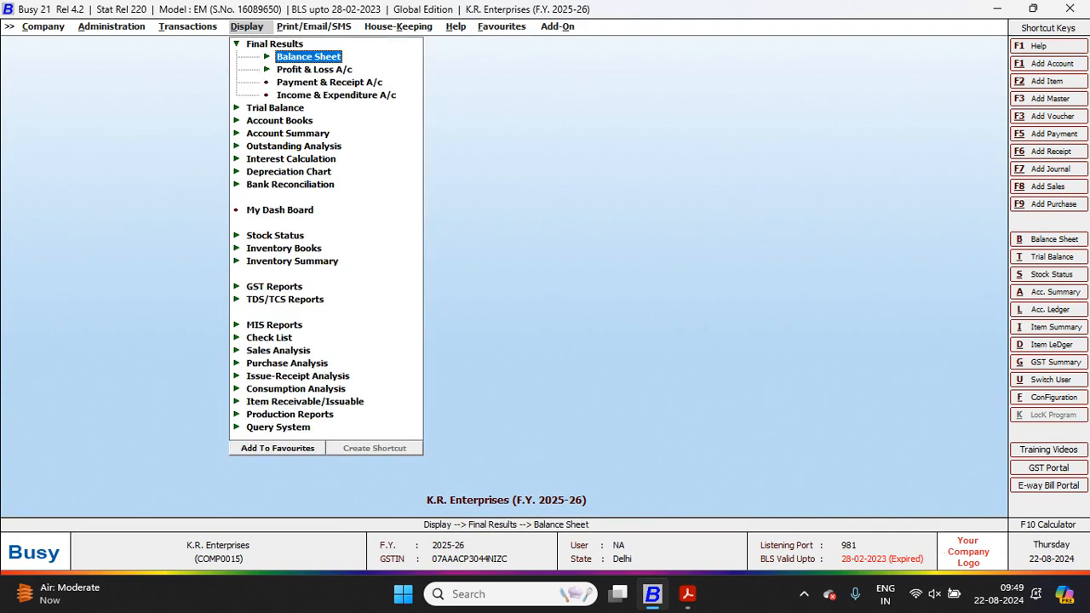
key(Return)
key(Return)
key(Return)
key(Return)
key(Return)
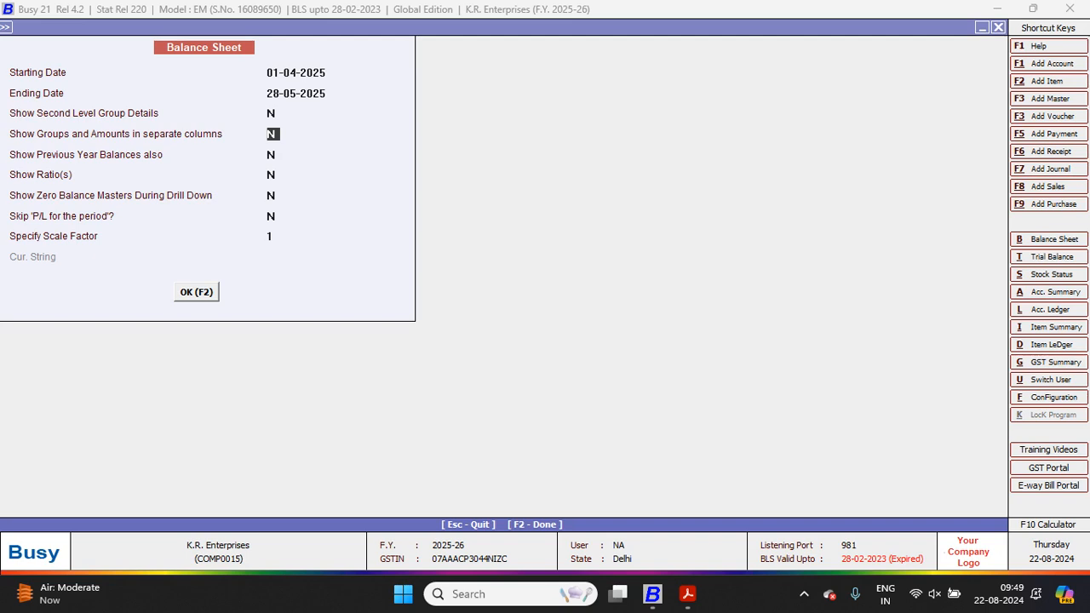
key(F2)
Drill down from Current Liabilities into the Sundry Creditors group balances.
key(Down)
key(Return)
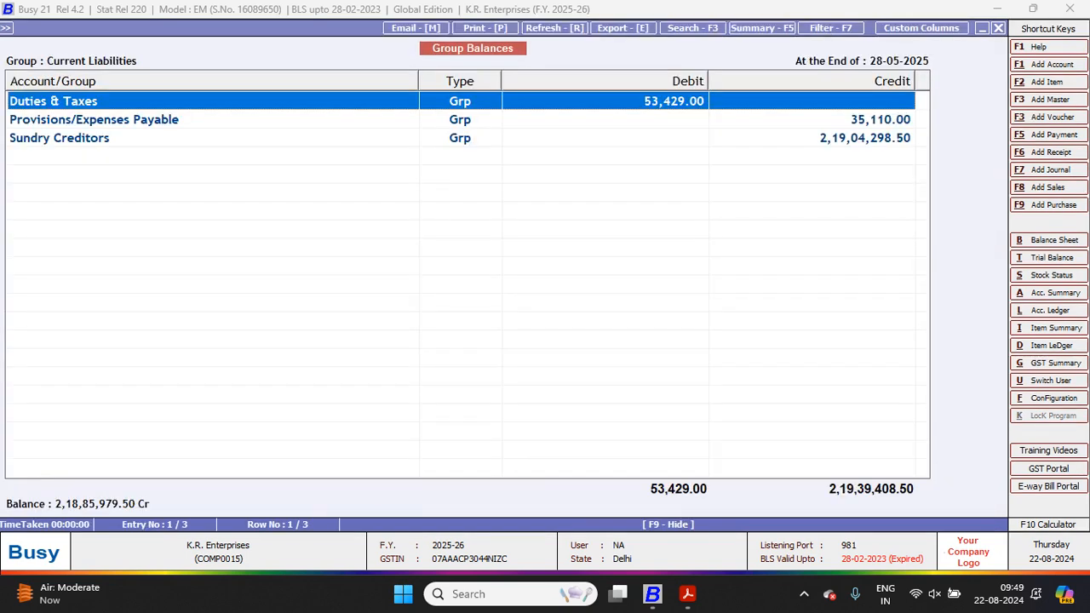
key(Down)
key(Down)
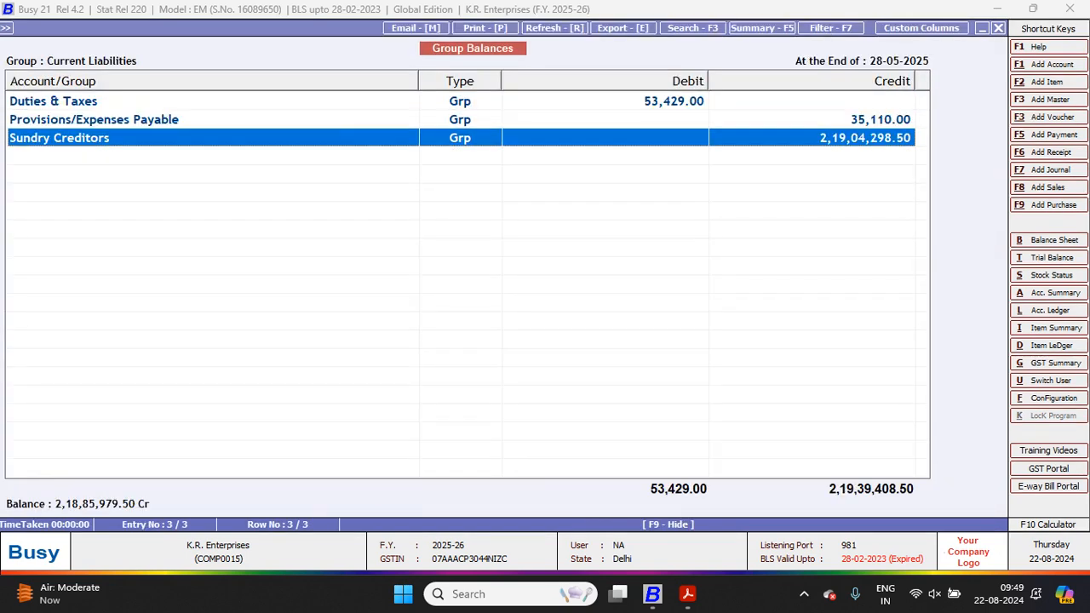
key(Return)
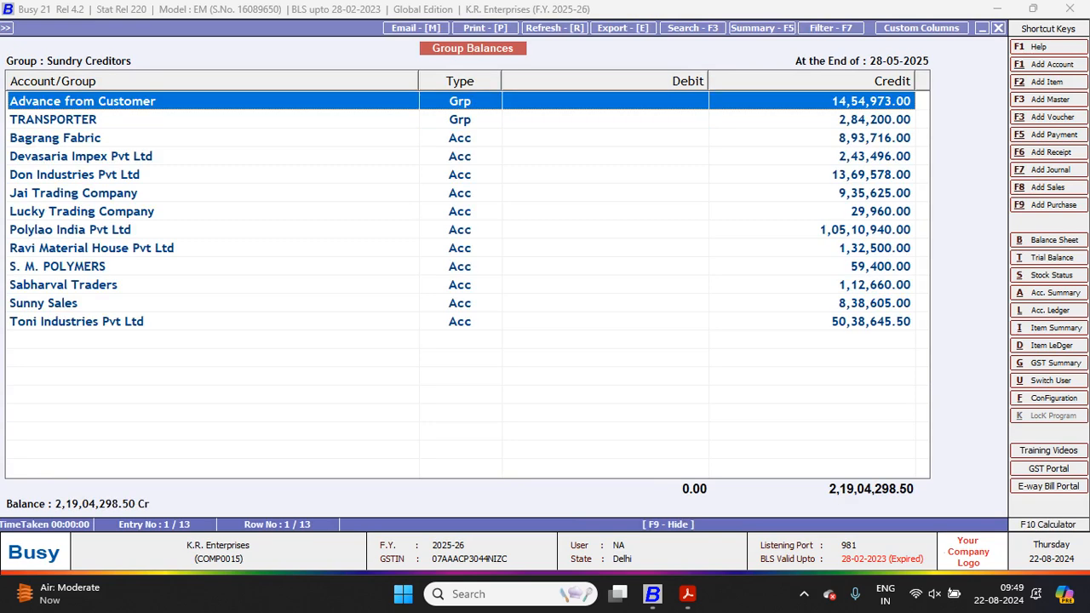
Read question 8 about voucher-wise profit in Project 15.pdf and switch back to Busy.
key(Down)
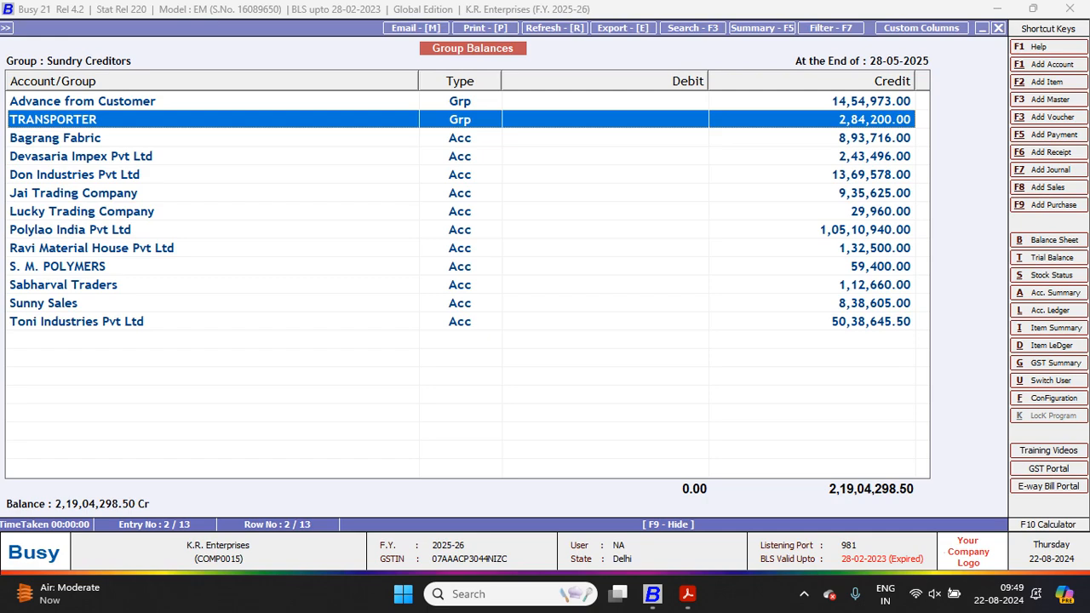
key(alt+Tab)
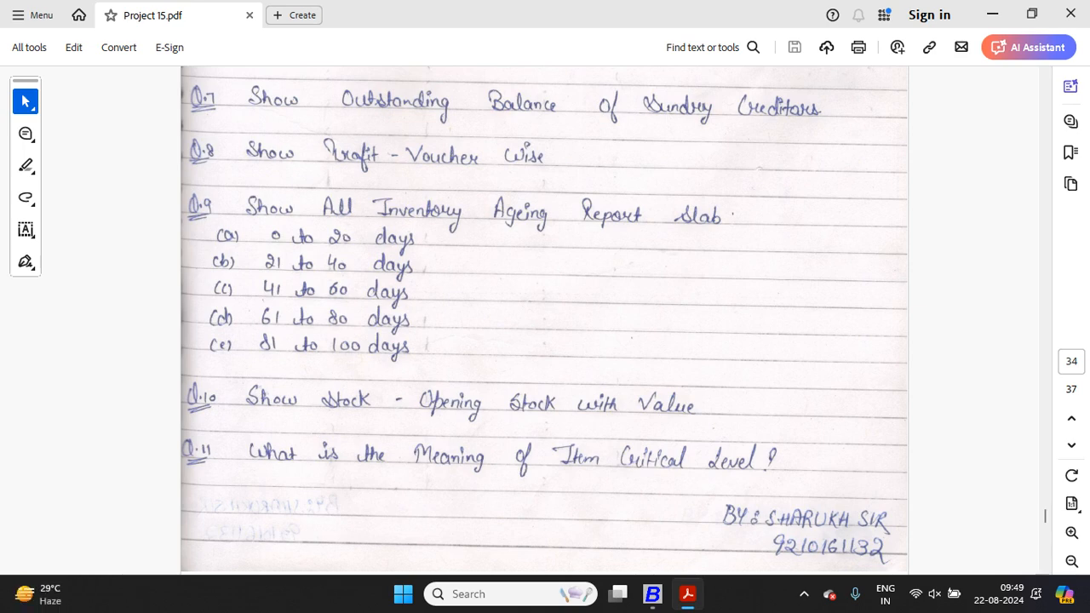
scroll(544, 320, down, 2)
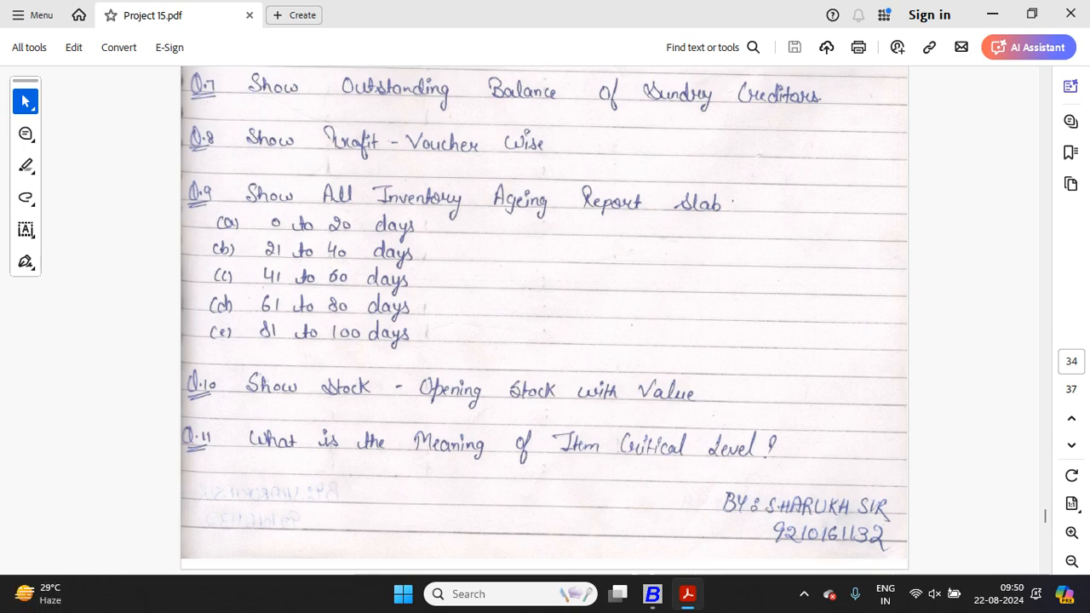
scroll(544, 321, down, 2)
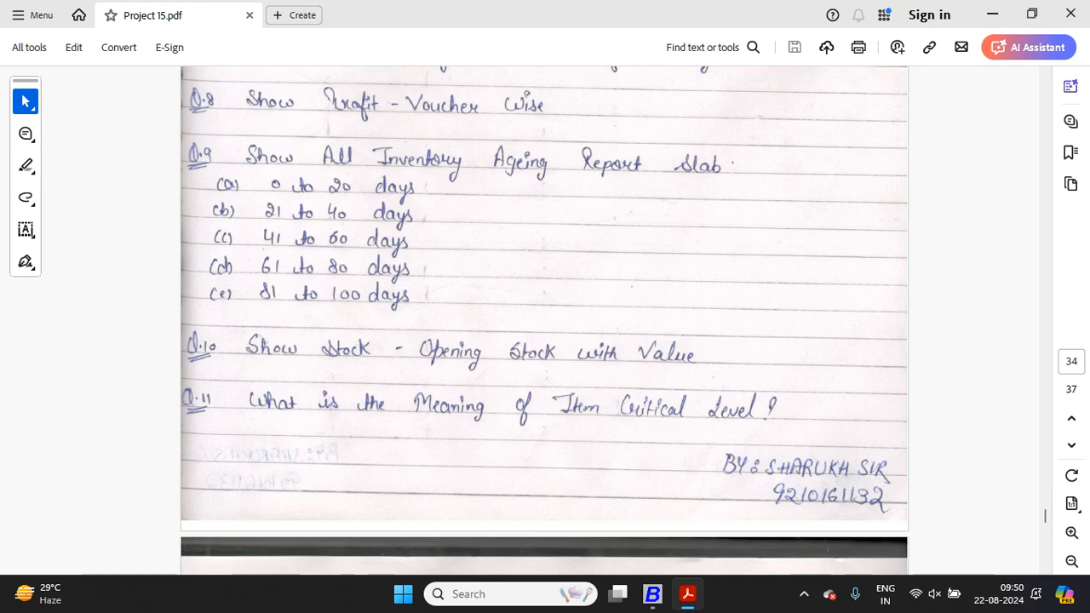
key(alt+Tab)
Close the Sundry Creditors group balances and the Balance Sheet, and collapse the Final Results reports.
key(Escape)
key(Escape)
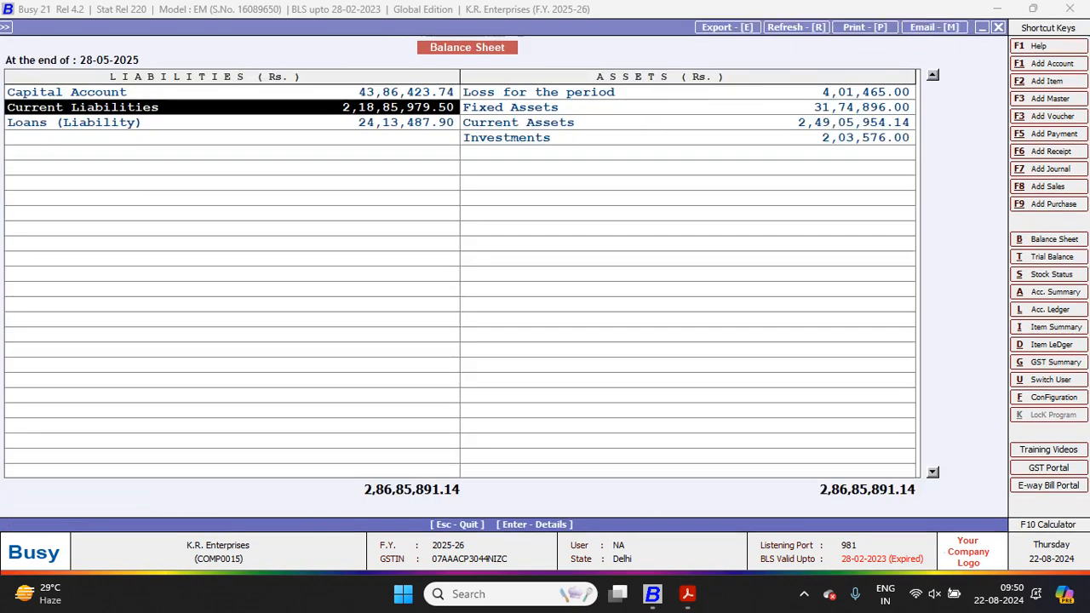
key(Escape)
key(Escape)
key(Escape)
Open the options for the Bill-wise Profitability report among the MIS profitability reports.
key(Down)
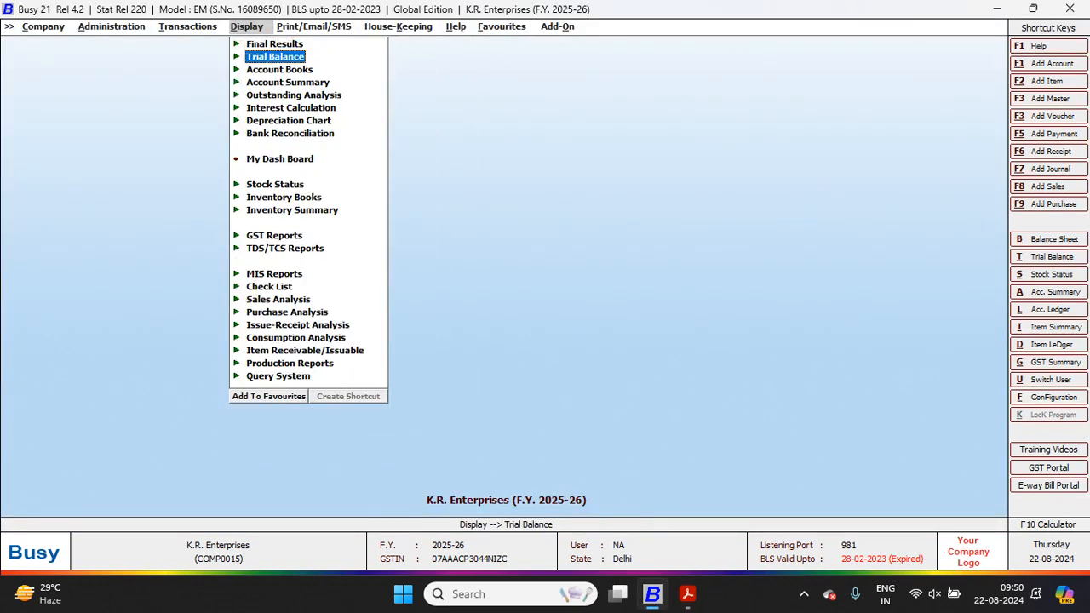
key(Down)
key(Down)
key(Down)
key(Down)
key(Down)
key(Down)
key(Down)
key(Down)
key(Down)
key(Down)
key(Down)
key(Down)
key(Down)
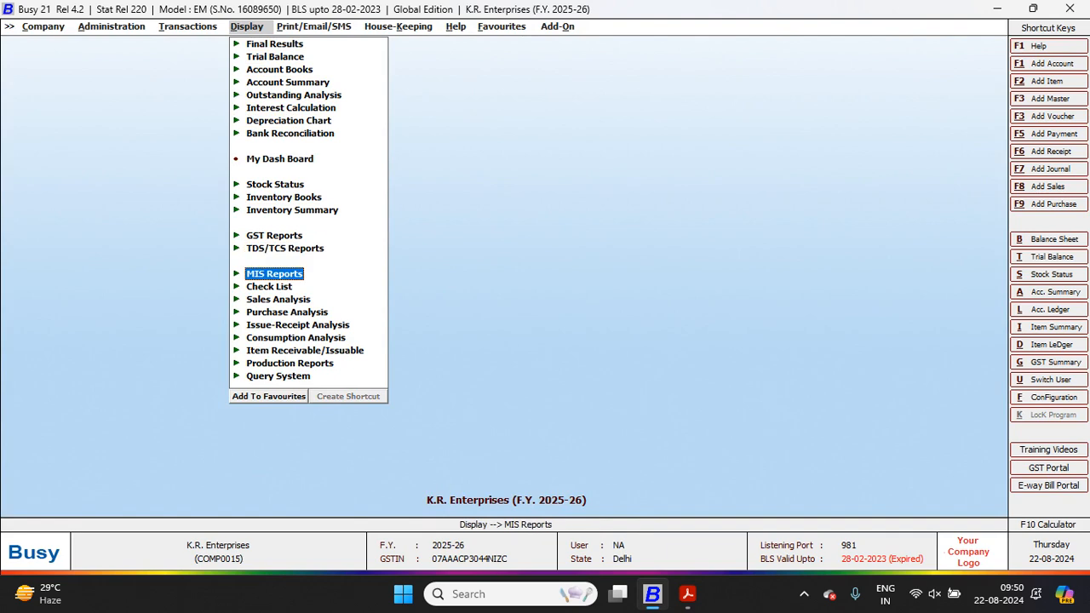
key(Return)
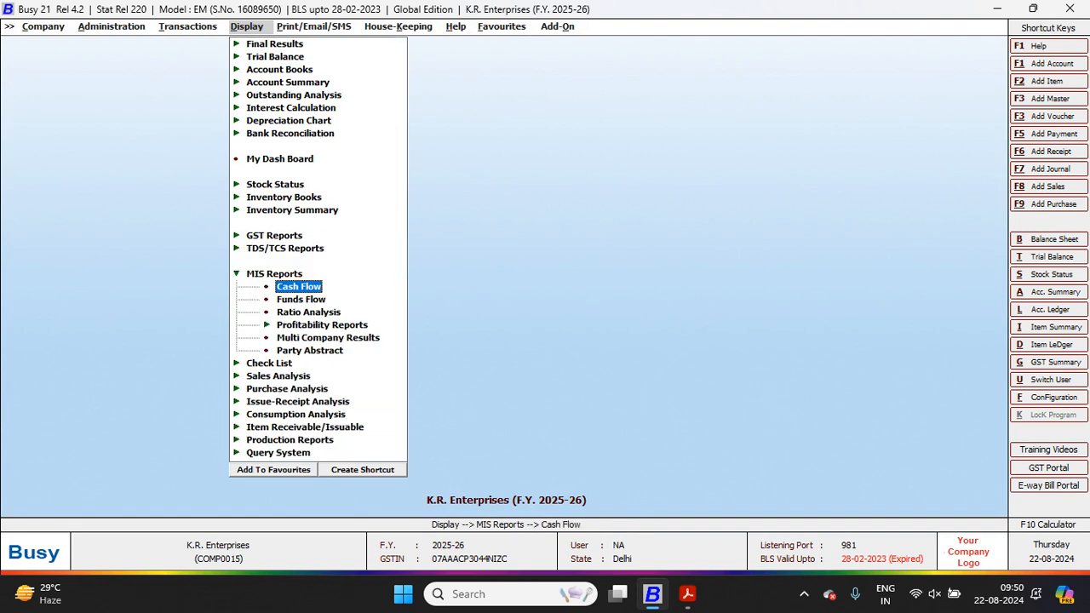
key(Down)
key(Down)
key(Down)
key(Return)
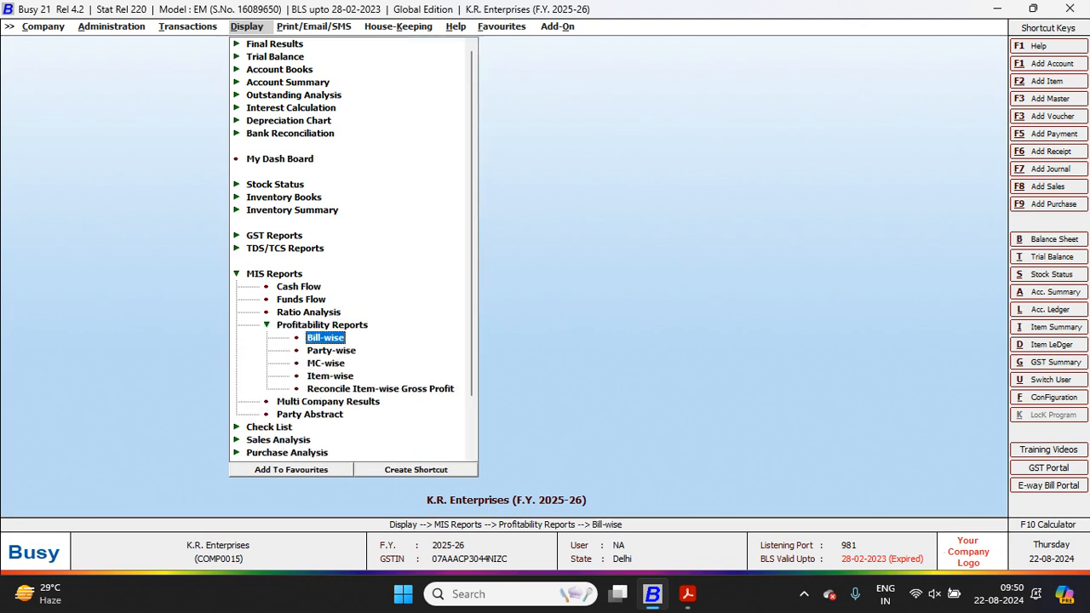
key(Return)
Generate Bill-wise Profitability for all voucher series, 01-04-2025 to 28-05-2025, at Weighted Average cost, without item details, sales returns or stock transfer exclusion.
key(Return)
key(Return)
key(Return)
key(Return)
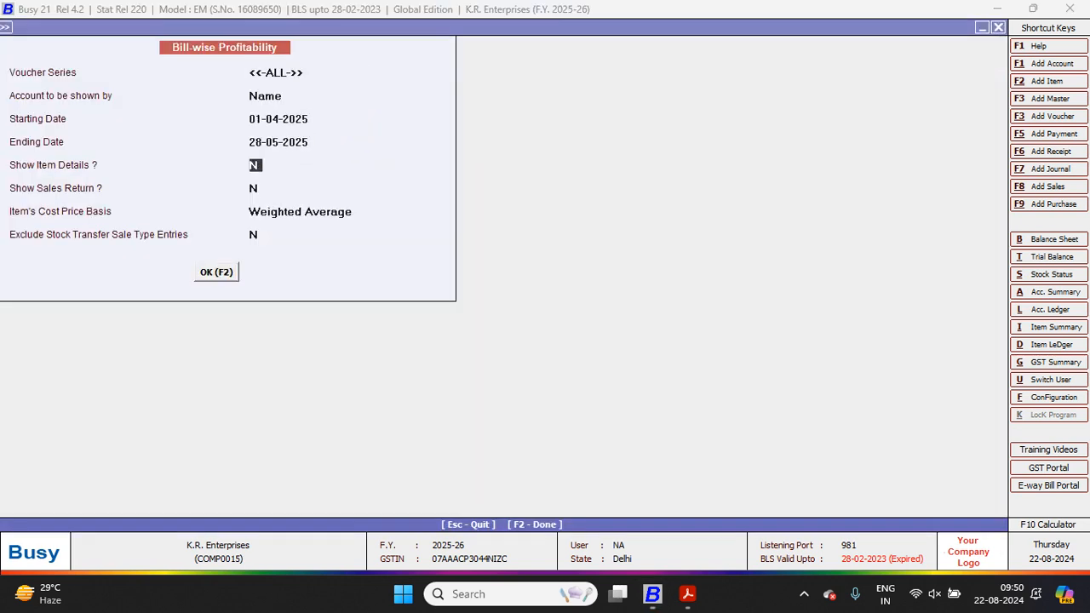
key(Return)
key(Return)
key(Return)
key(Return)
key(Return)
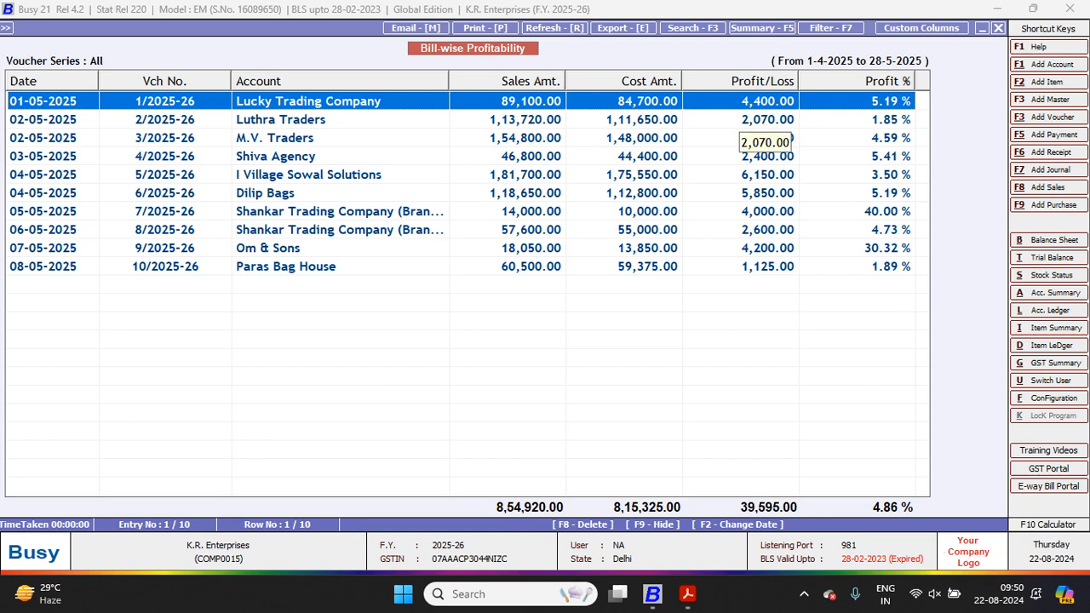
Examine the sales amount, cost amount, profit and profit percentage of each voucher in the Bill-wise Profitability report.
click(746, 120)
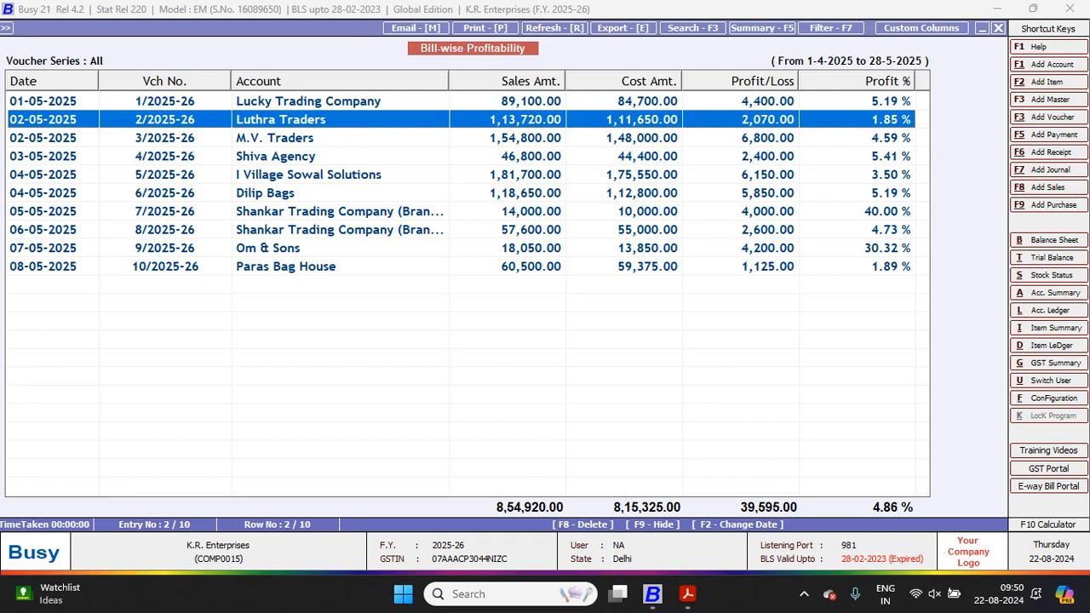
click(746, 138)
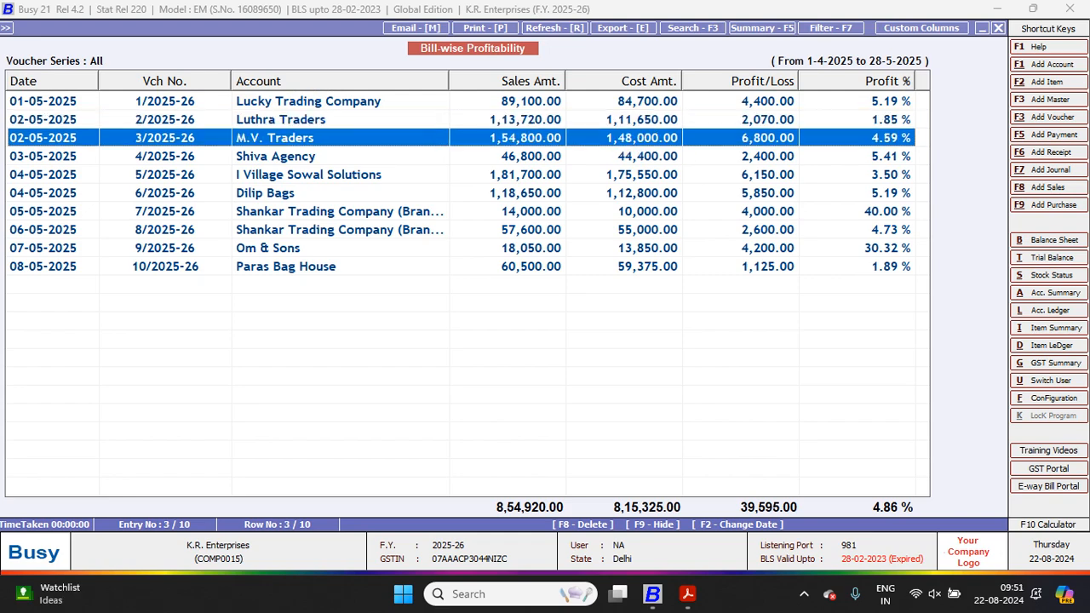
click(746, 120)
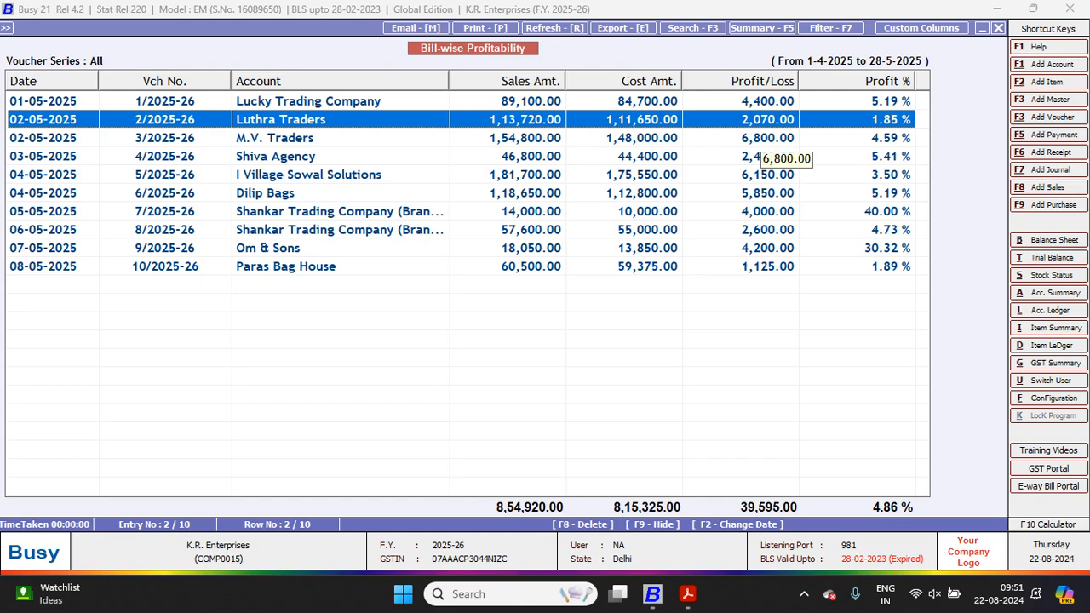
key(Down)
key(Down)
key(Down)
key(Down)
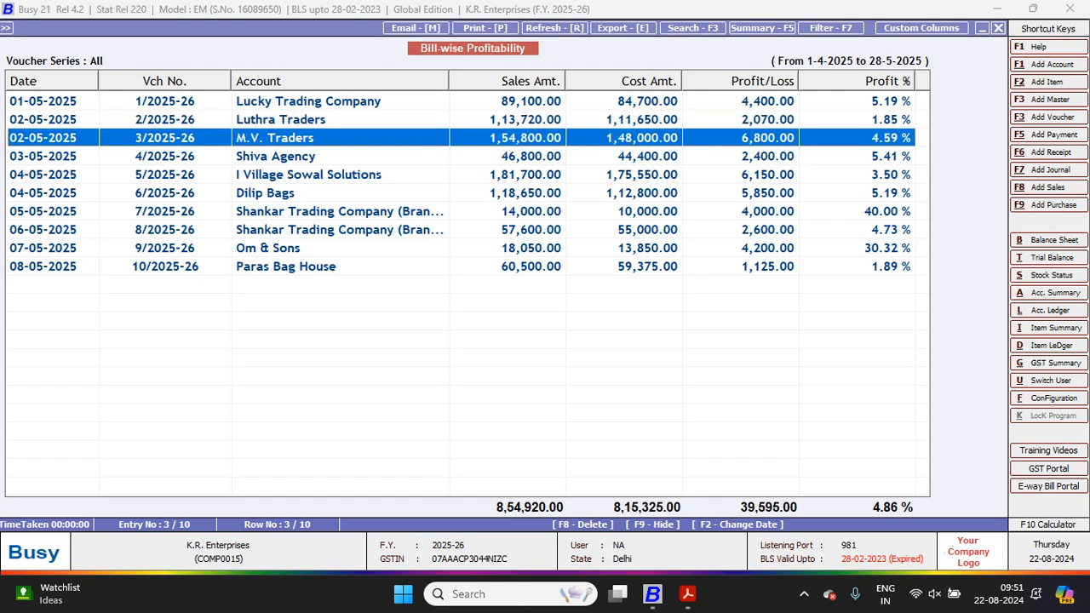
key(Down)
key(Down)
key(Down)
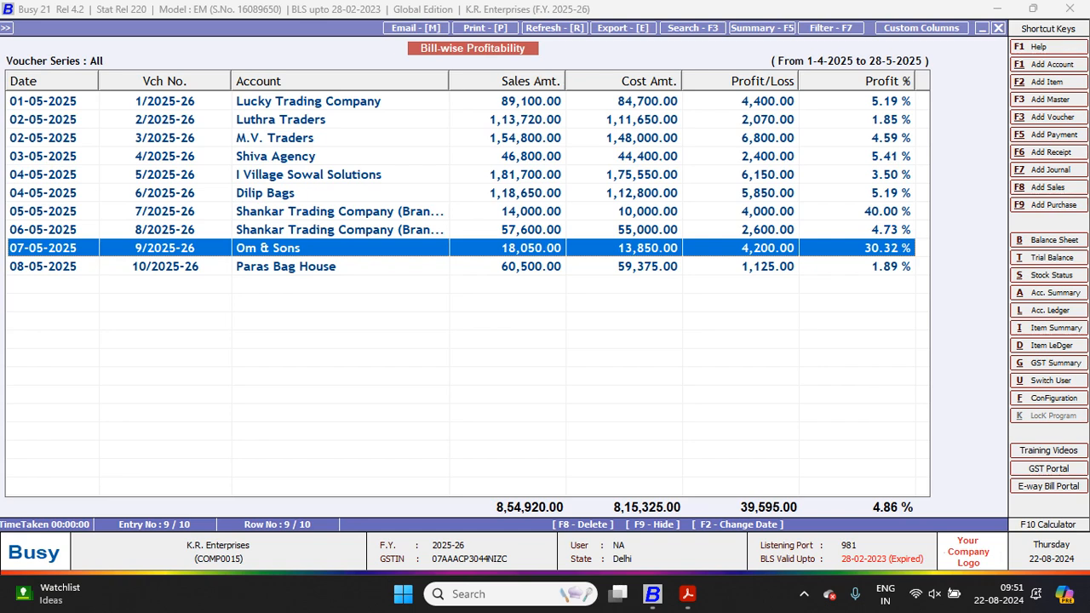
drag(464, 101, 464, 268)
key(Down)
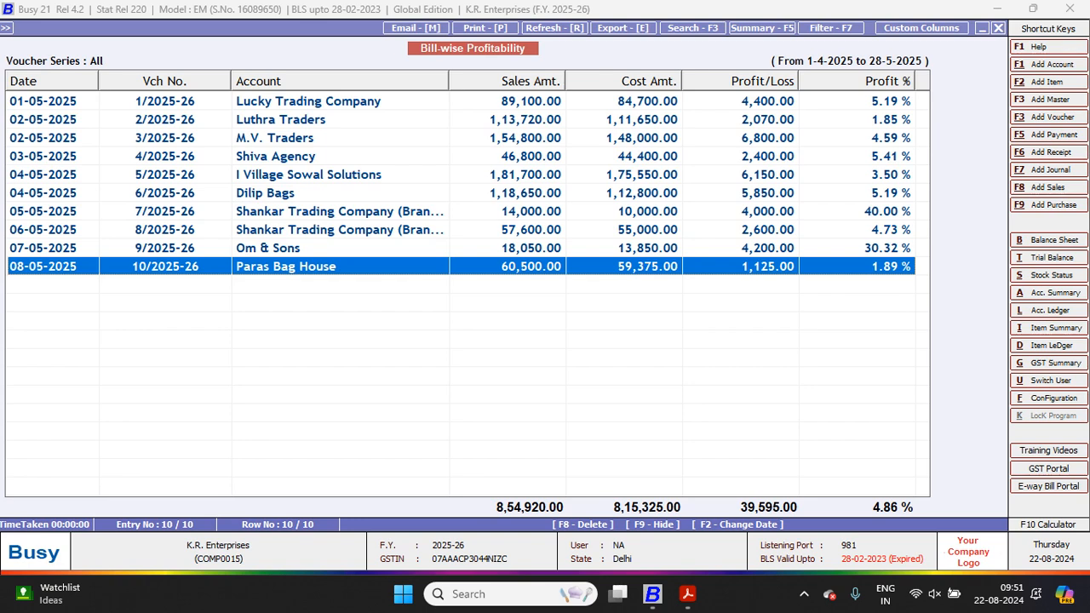
key(Down)
key(Down)
key(Down)
key(Down)
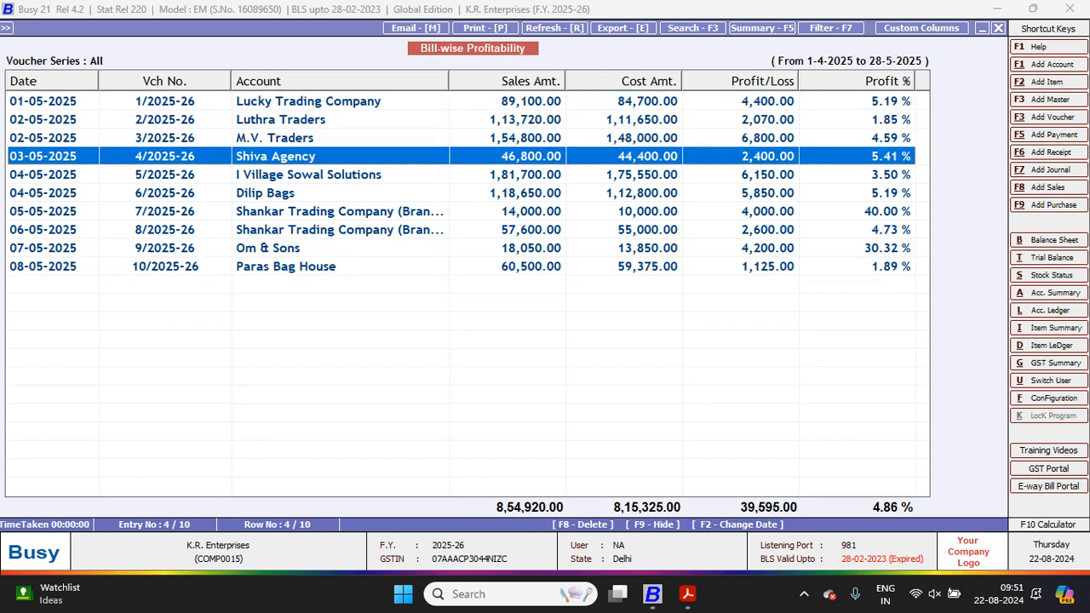
key(Down)
key(Down)
key(Down)
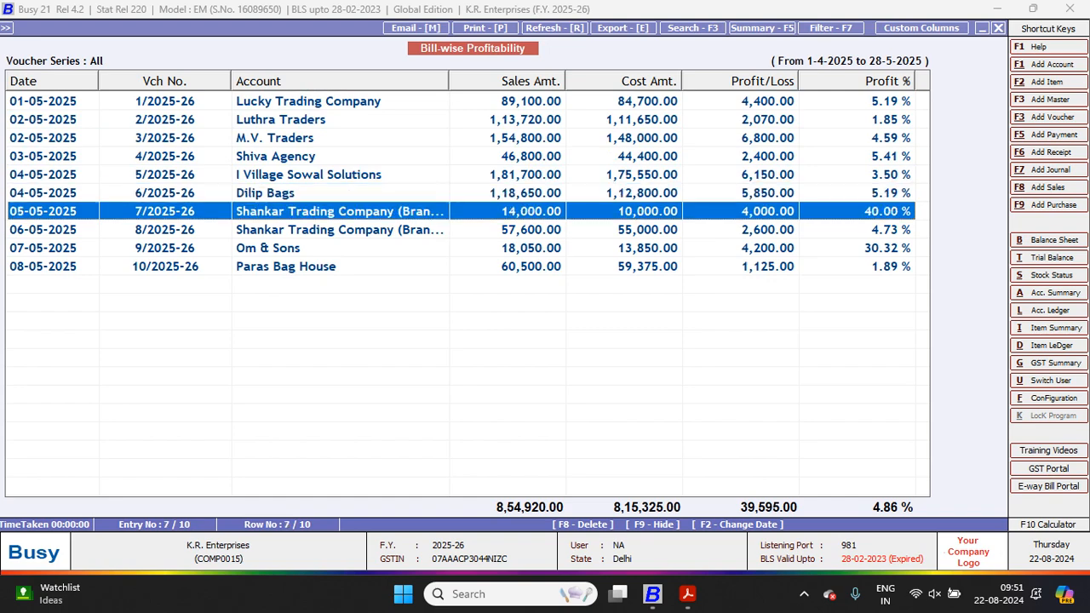
key(Down)
key(Down)
key(Down)
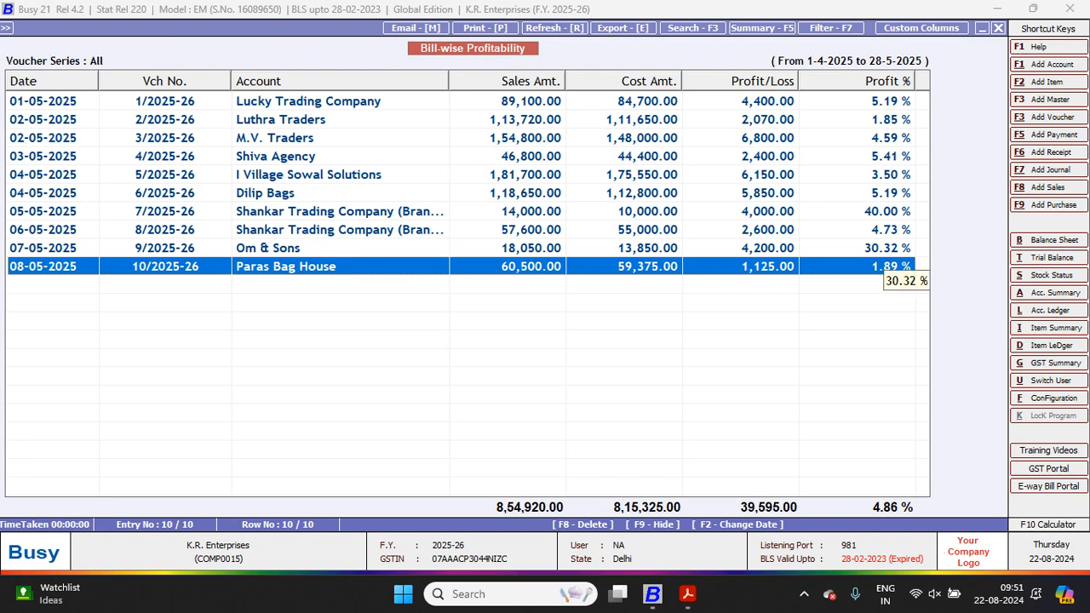
Read question 9 about the inventory ageing report slabs in Project 15.pdf and switch back to Busy.
key(alt+Tab)
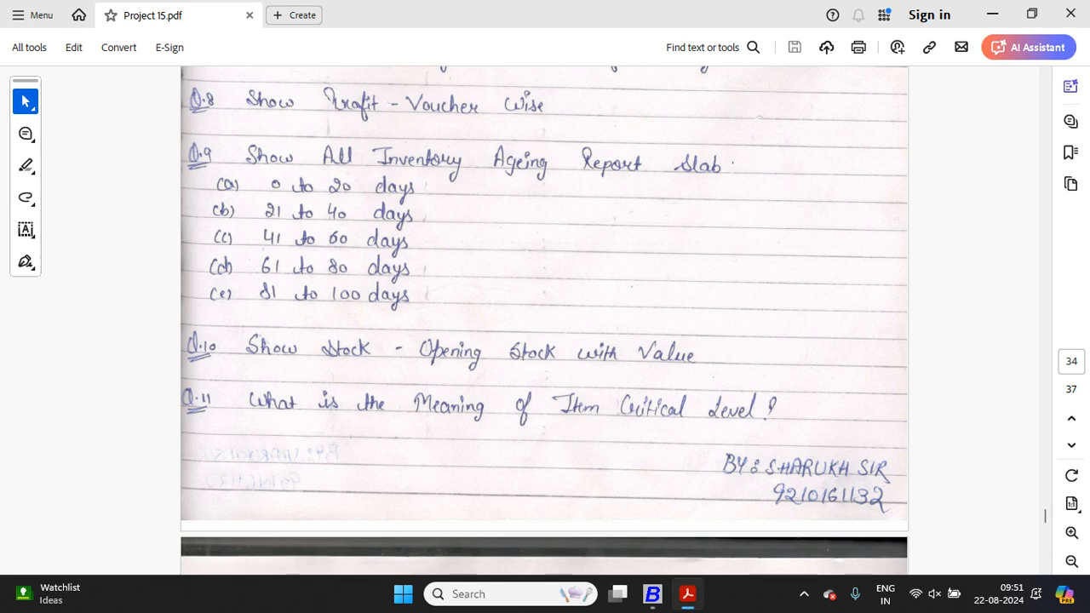
scroll(544, 320, down, 2)
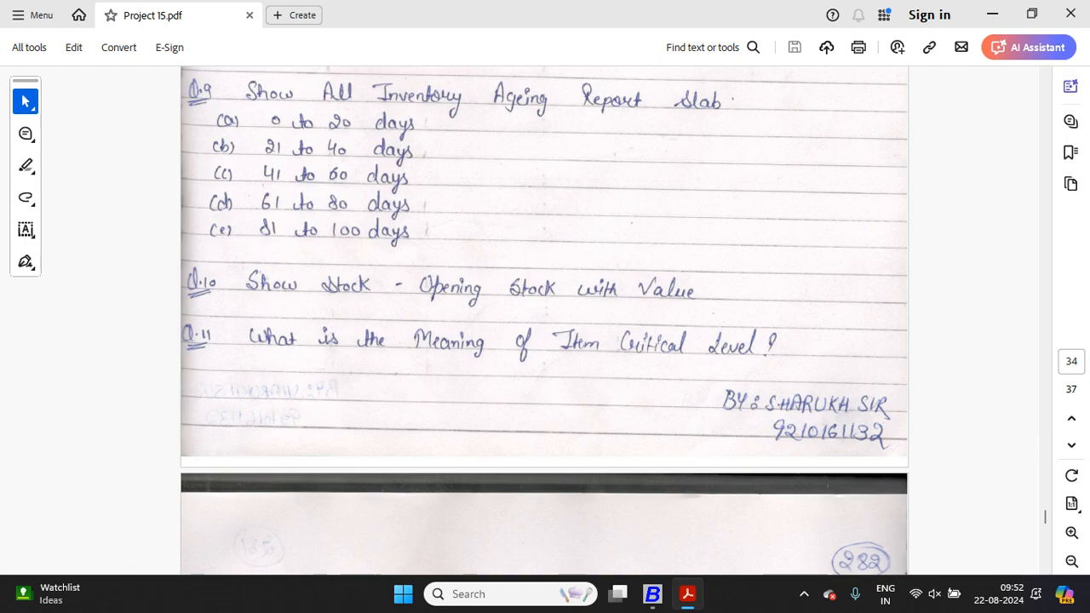
key(alt+Tab)
Close the Bill-wise Profitability report and its options.
key(Escape)
key(Escape)
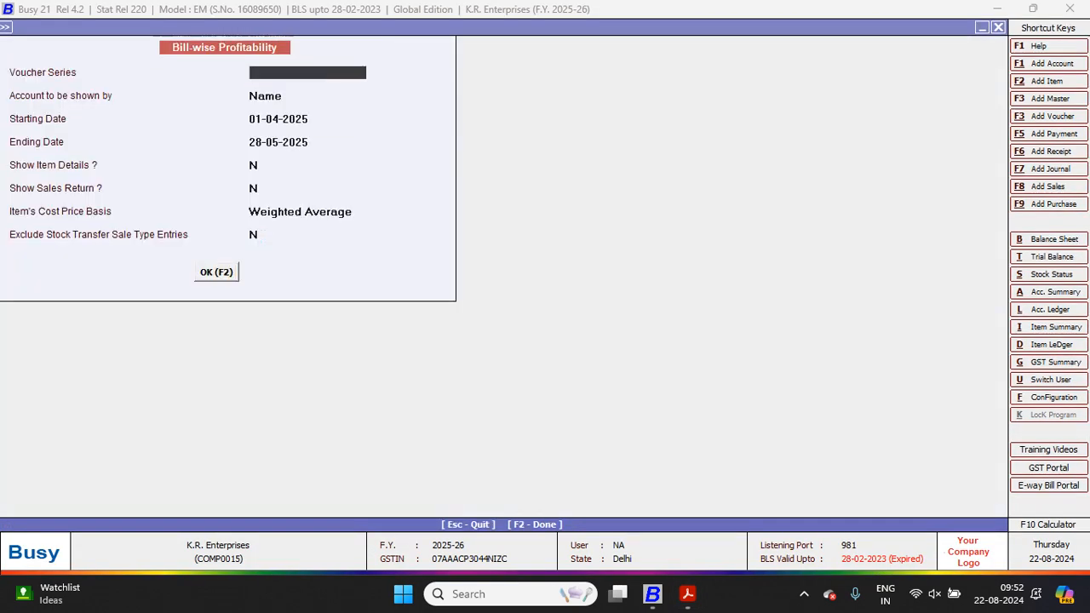
key(Escape)
key(Escape)
Open the Ageing Analysis Time Slabs configuration for inventory.
key(Left)
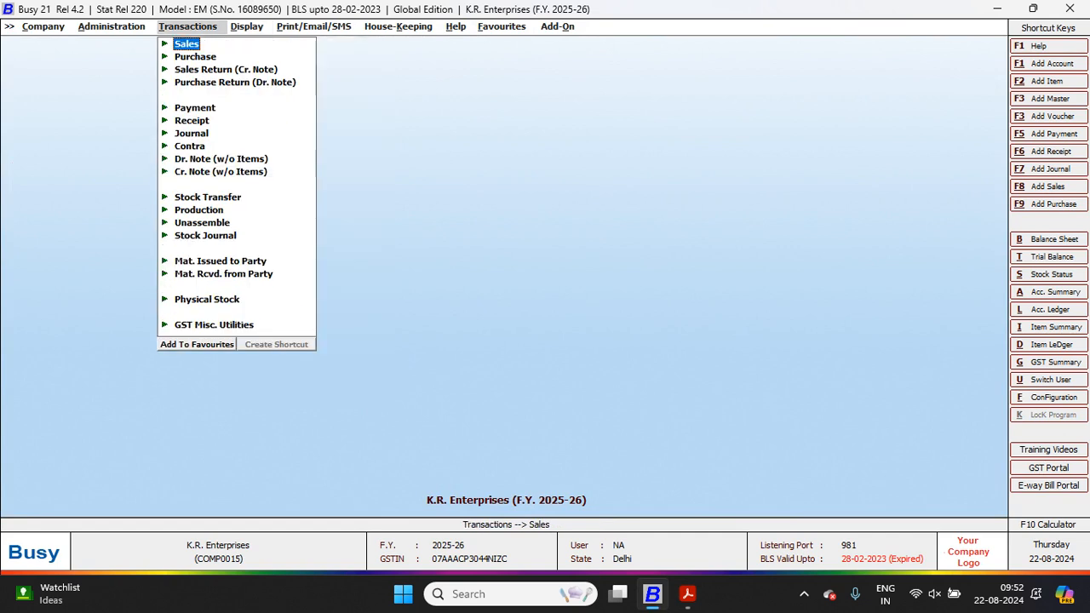
key(Left)
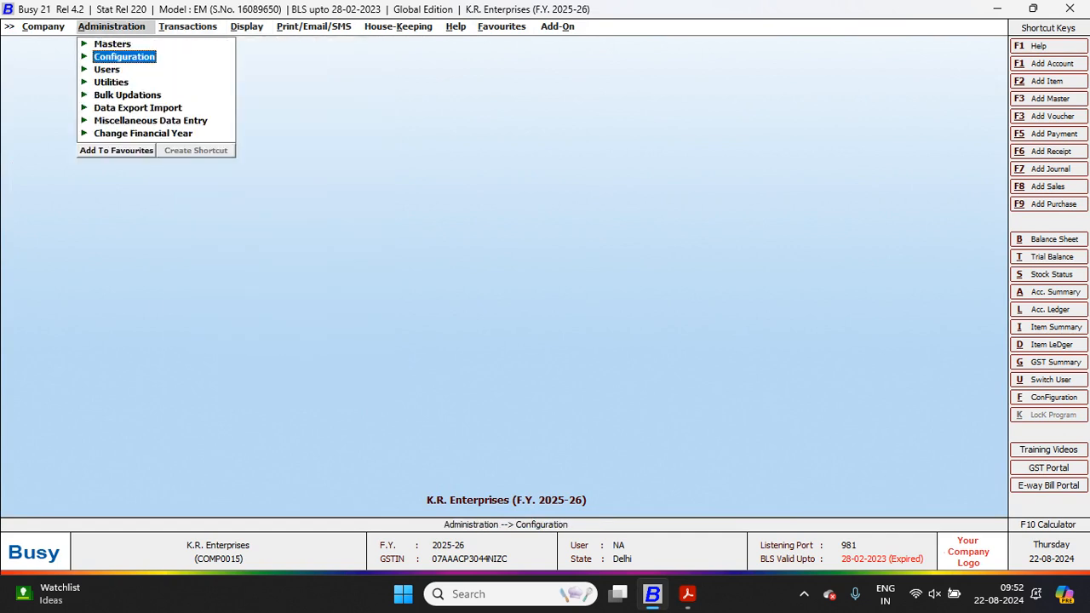
key(Return)
key(Down)
key(Down)
key(Down)
key(Down)
key(Down)
key(Down)
key(Down)
key(Down)
key(Down)
key(Down)
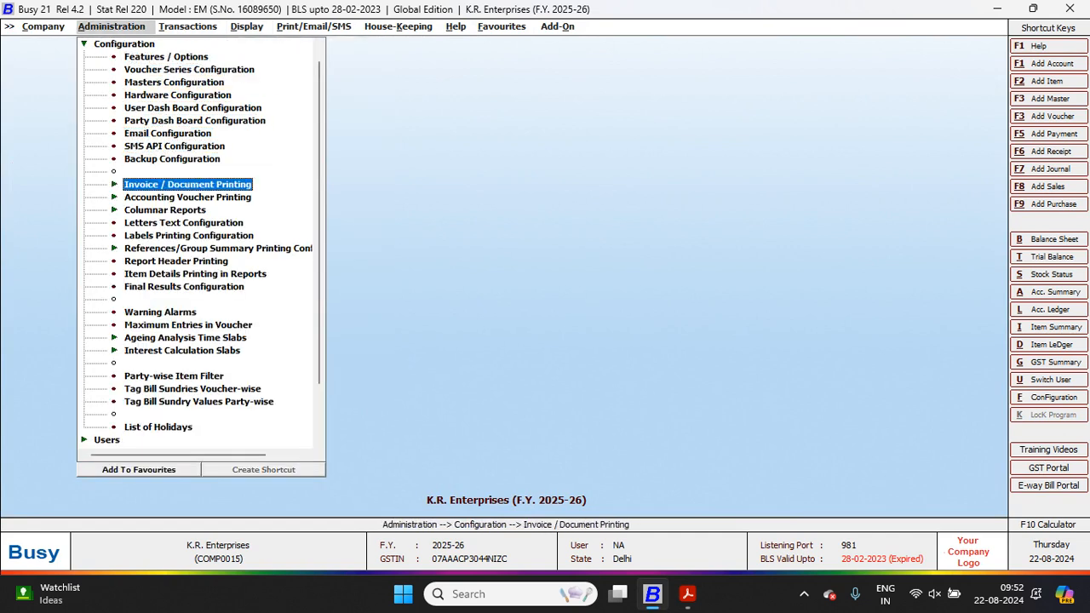
key(Down)
key(Down)
key(Down)
key(Down)
key(Down)
key(Down)
key(Down)
key(Down)
key(Down)
key(Down)
key(Down)
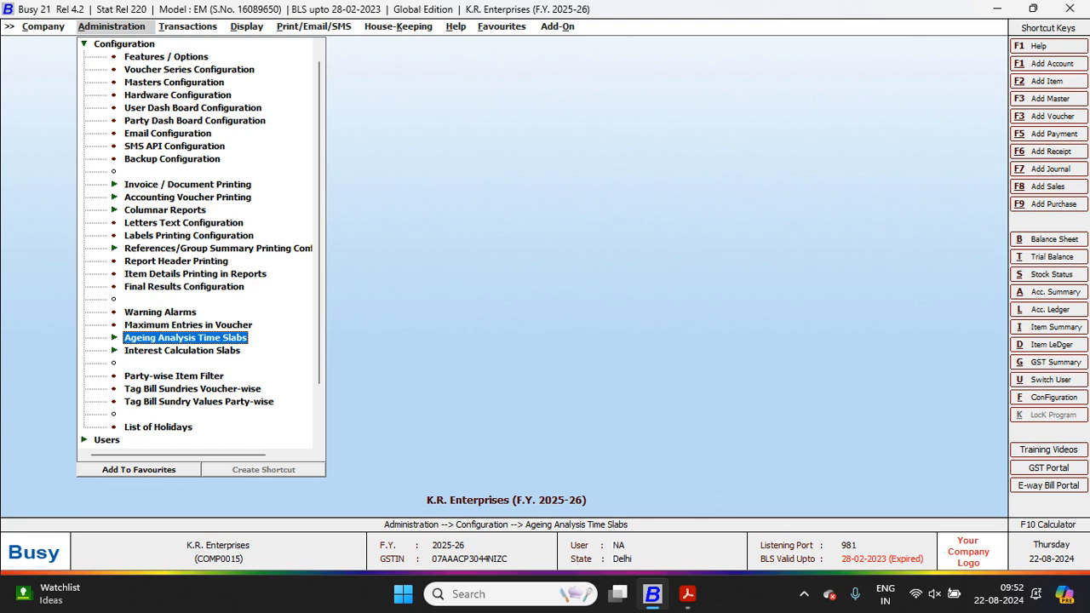
key(Return)
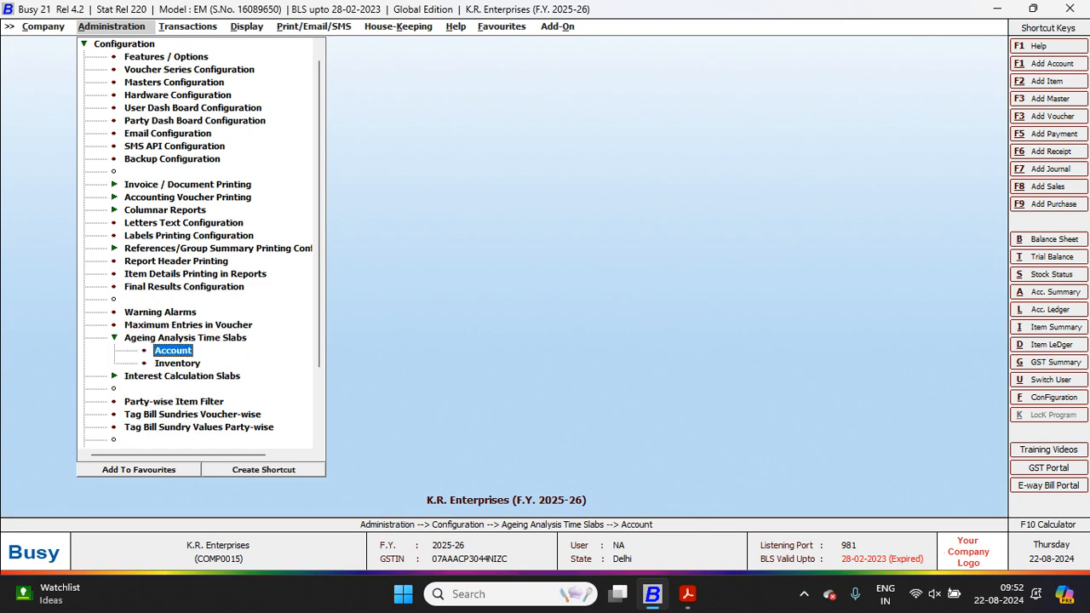
key(Down)
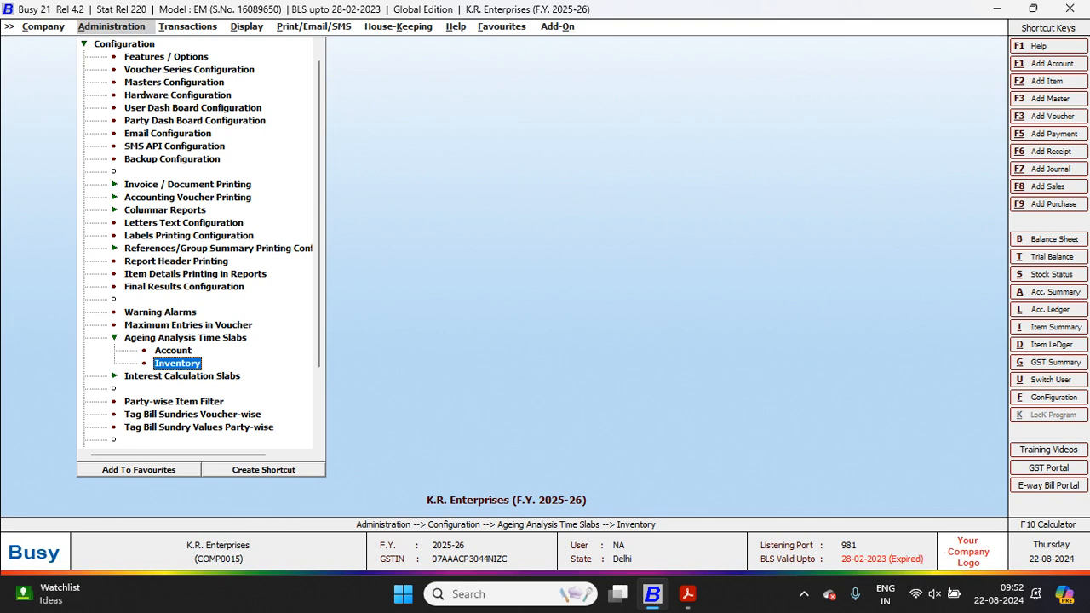
key(Return)
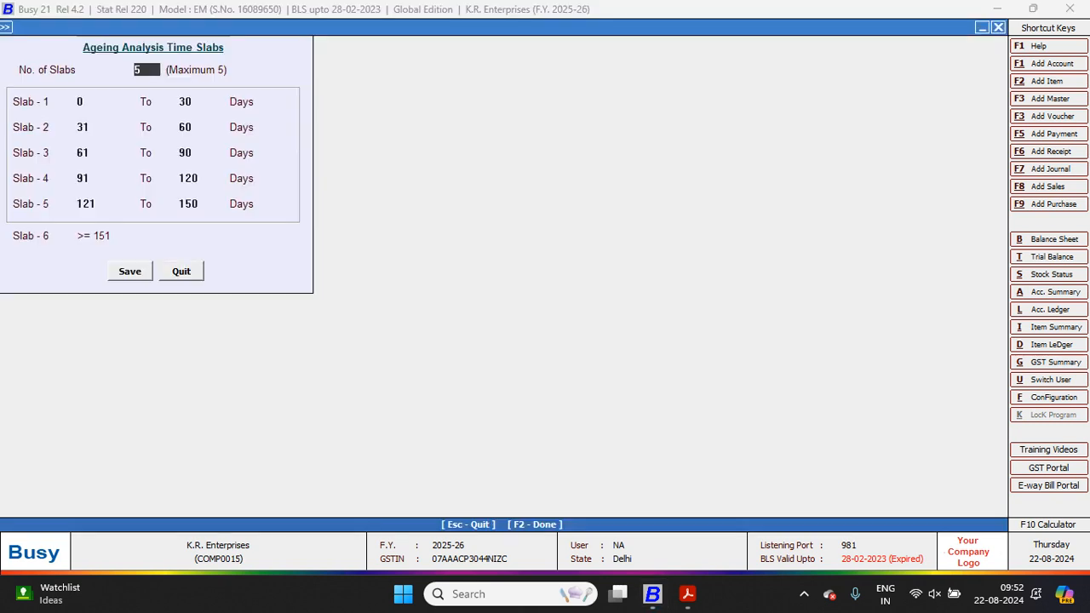
Keep 5 slabs, check the required ranges in Project 15.pdf and set Slab 1 to 0 to 20 days.
key(Return)
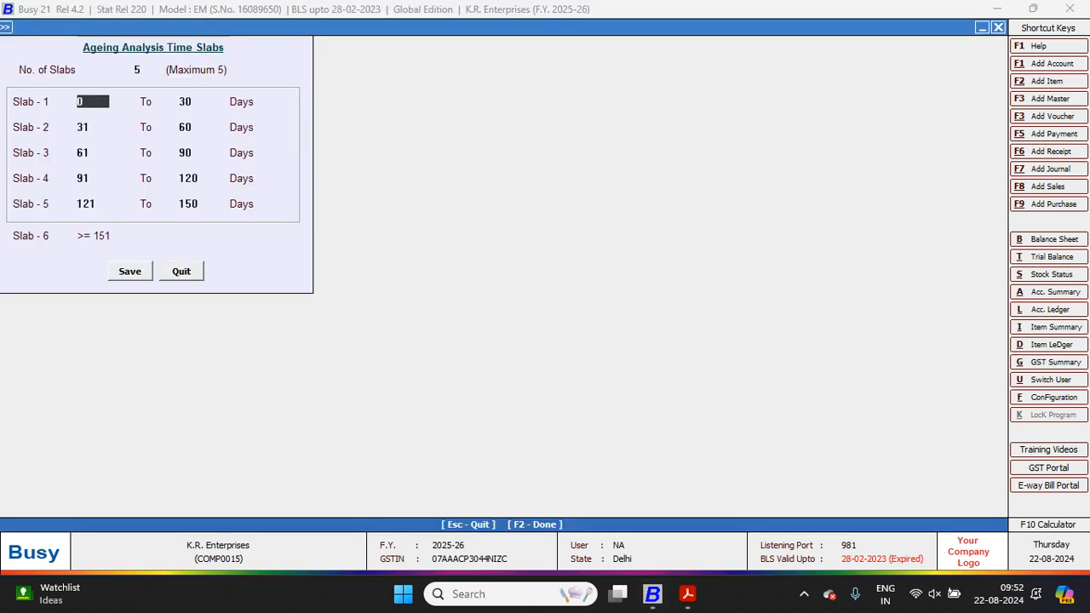
key(alt+Tab)
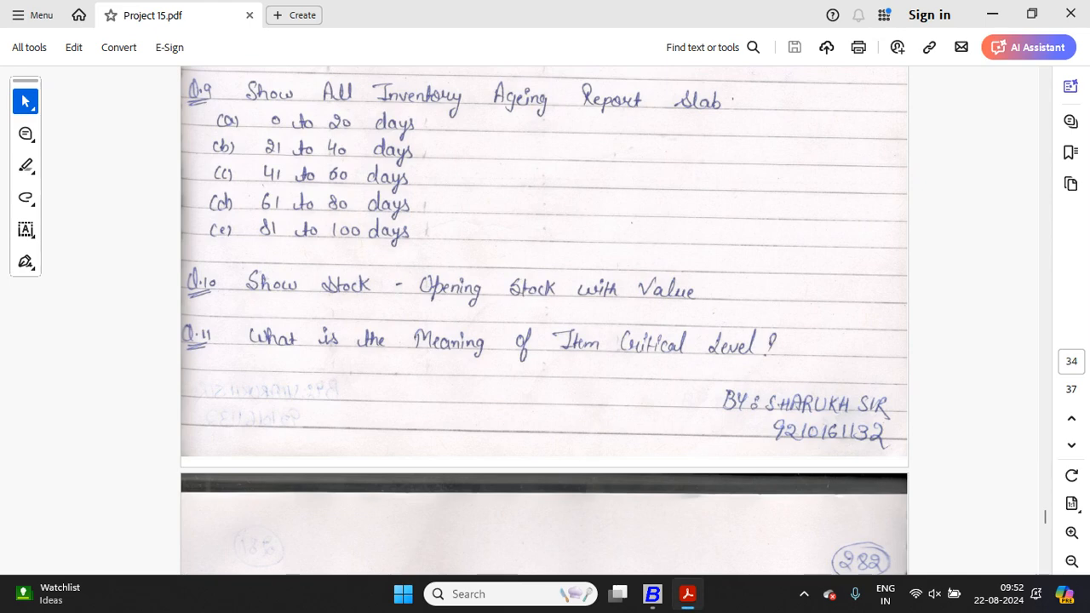
key(alt+Tab)
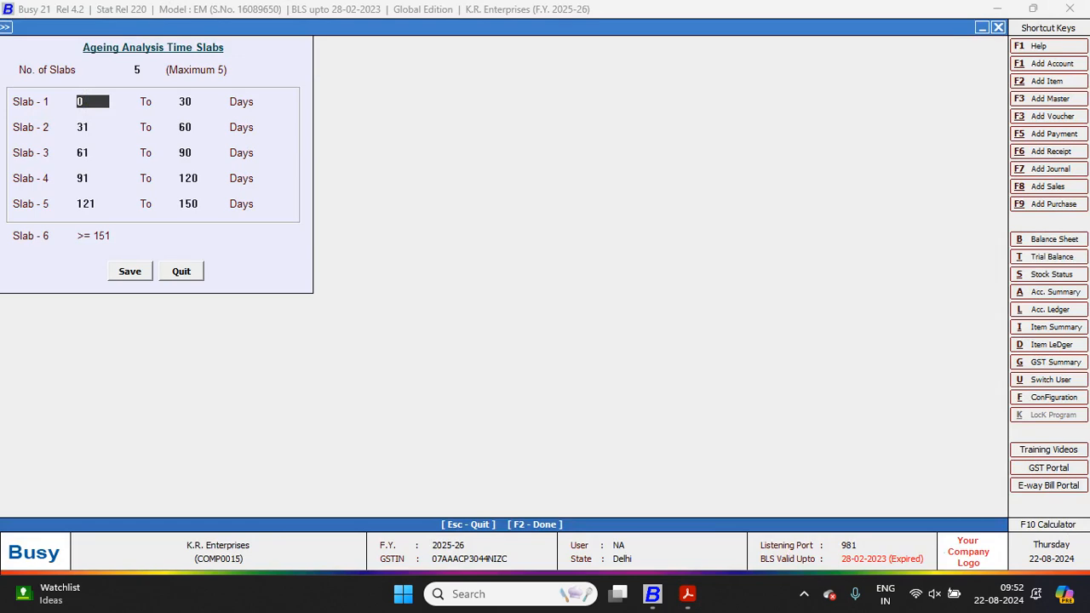
key(Return)
text(20)
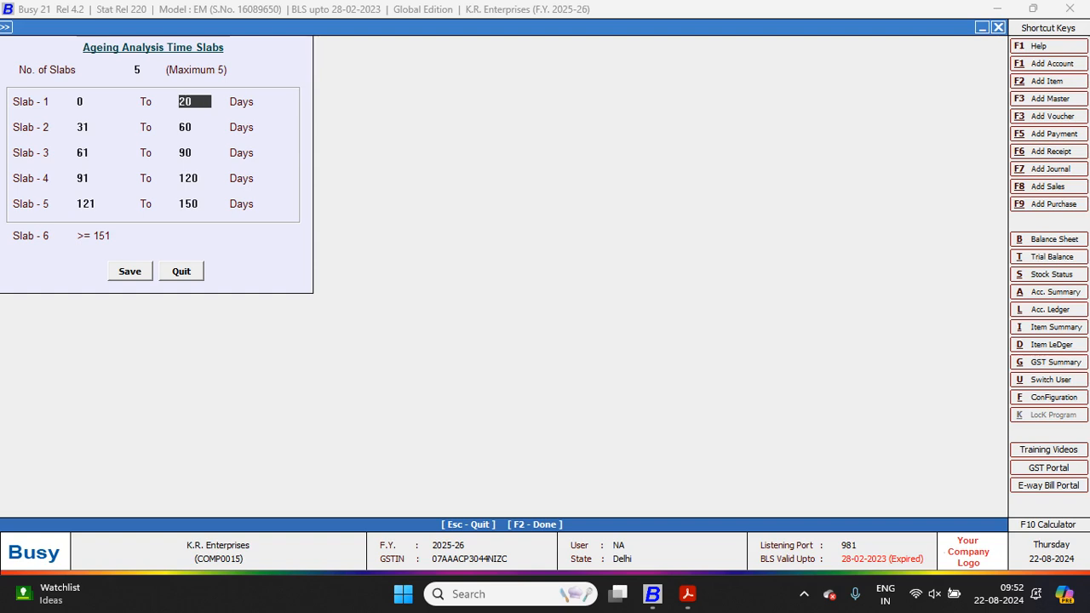
key(Return)
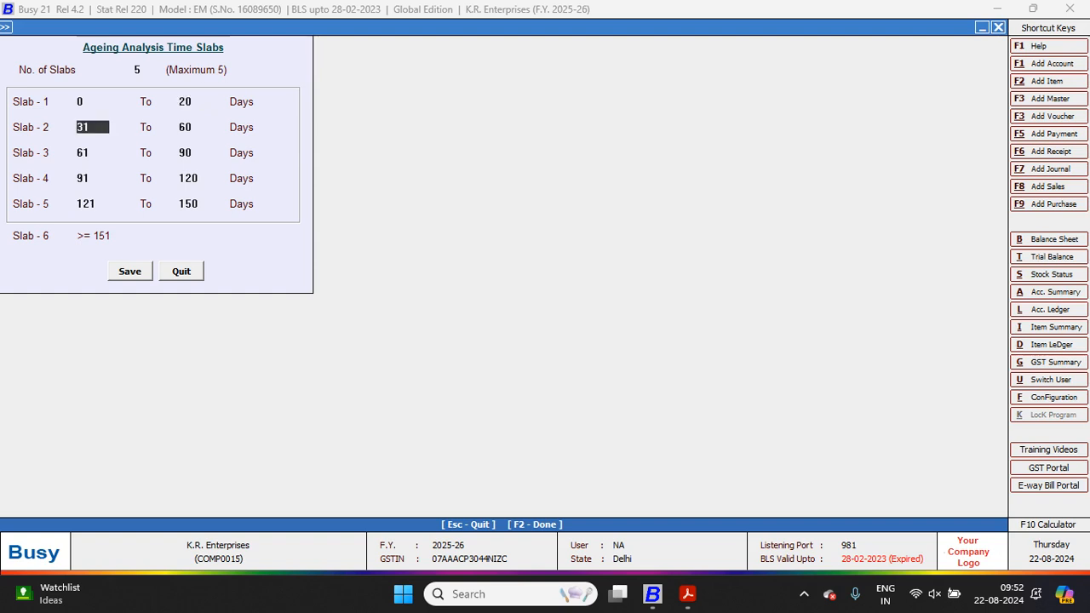
Set Slab 2 to 21 to 40 days, checking the required range in Project 15.pdf.
text(21)
key(alt+Tab)
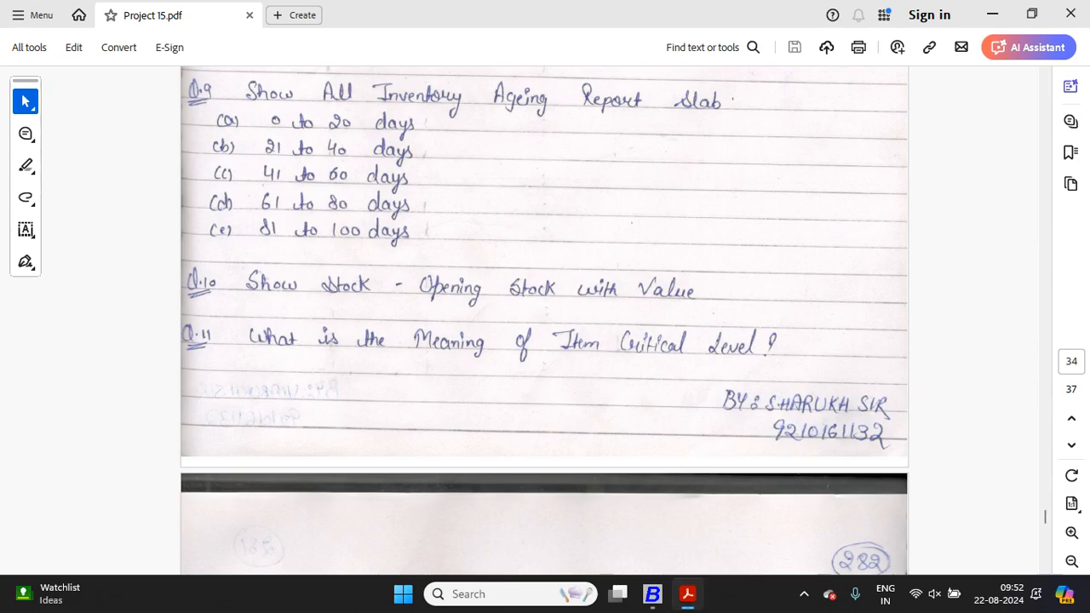
key(alt+Tab)
key(Return)
text(40)
key(Return)
Set Slab 3 to 41 to 60 days and Slab 4 to 61 to 80 days.
text(41)
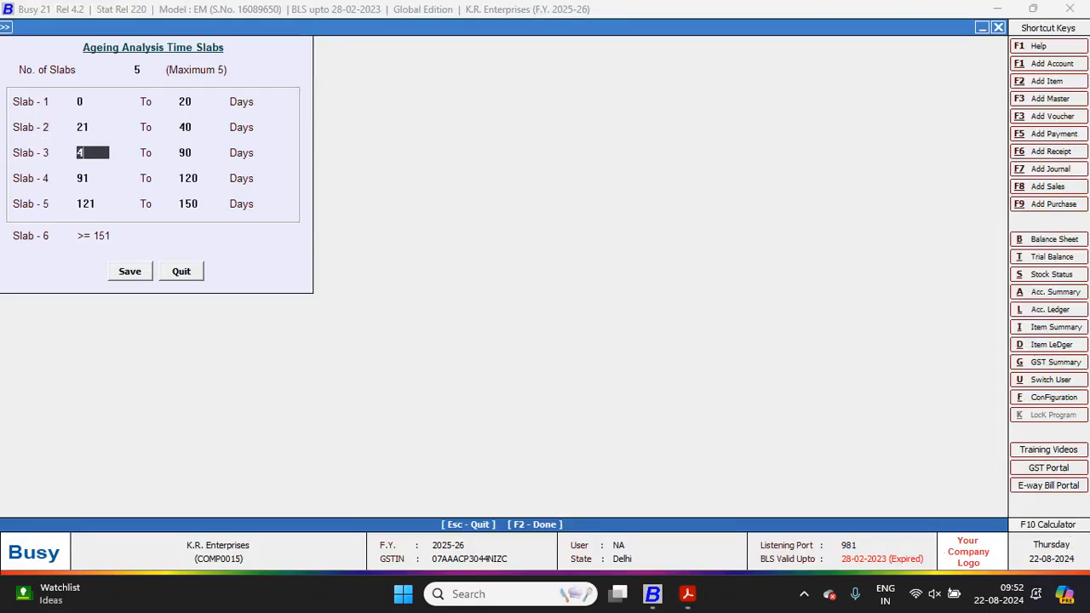
key(Return)
text(60)
key(Return)
text(61)
key(Return)
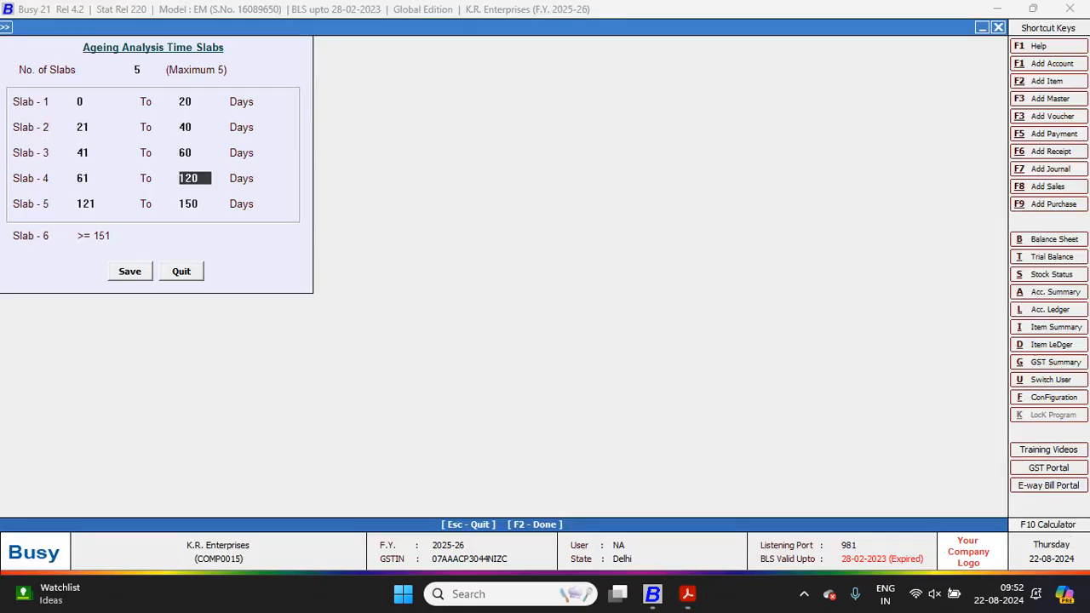
text(80)
key(Return)
Set Slab 5 to 81 to 100 days and save the inventory ageing time slabs.
text(81)
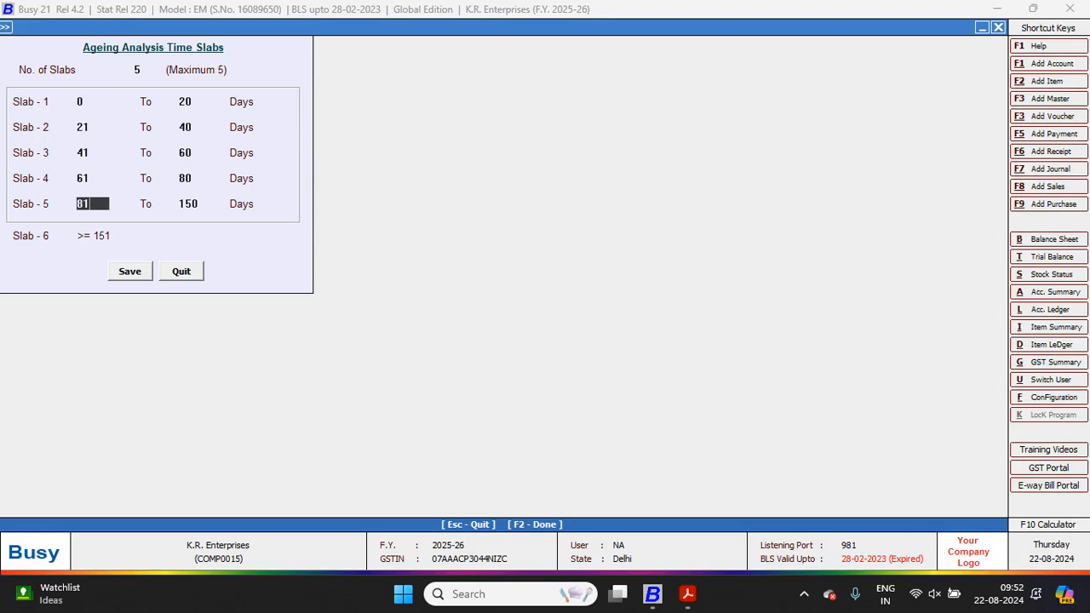
key(Return)
text(100)
key(Return)
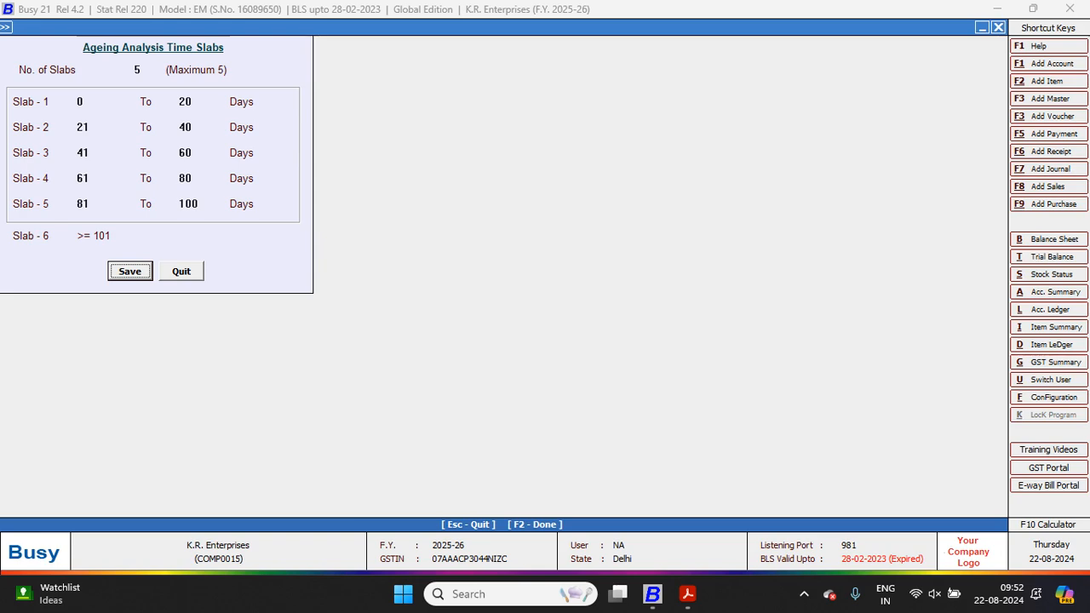
key(Return)
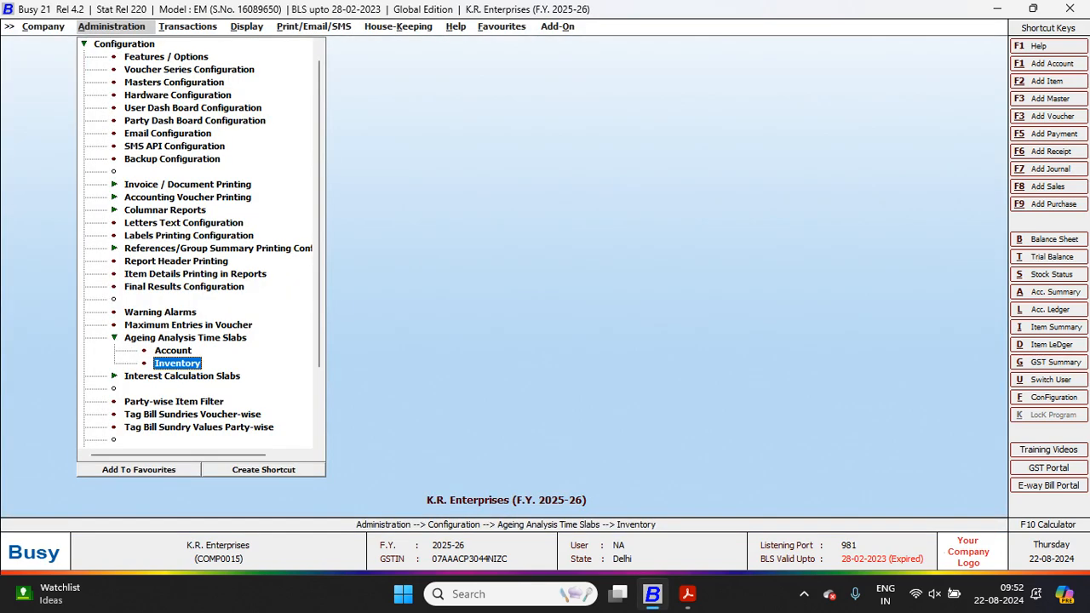
Open the Stock Ageing FIFO Basis report from the Inventory Summary reports.
key(Right)
key(Right)
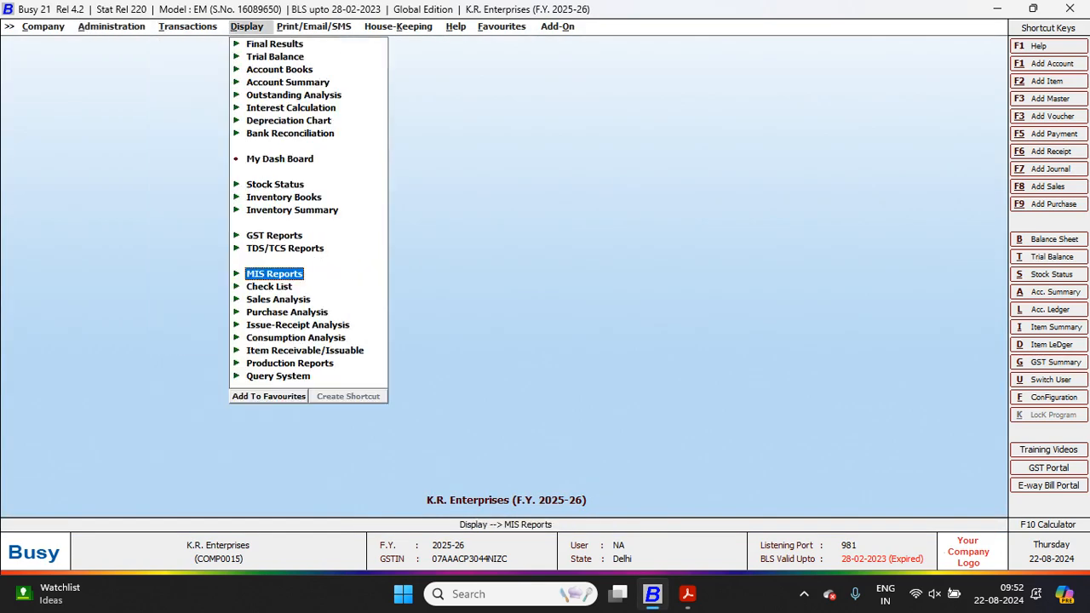
key(Up)
key(Up)
key(Up)
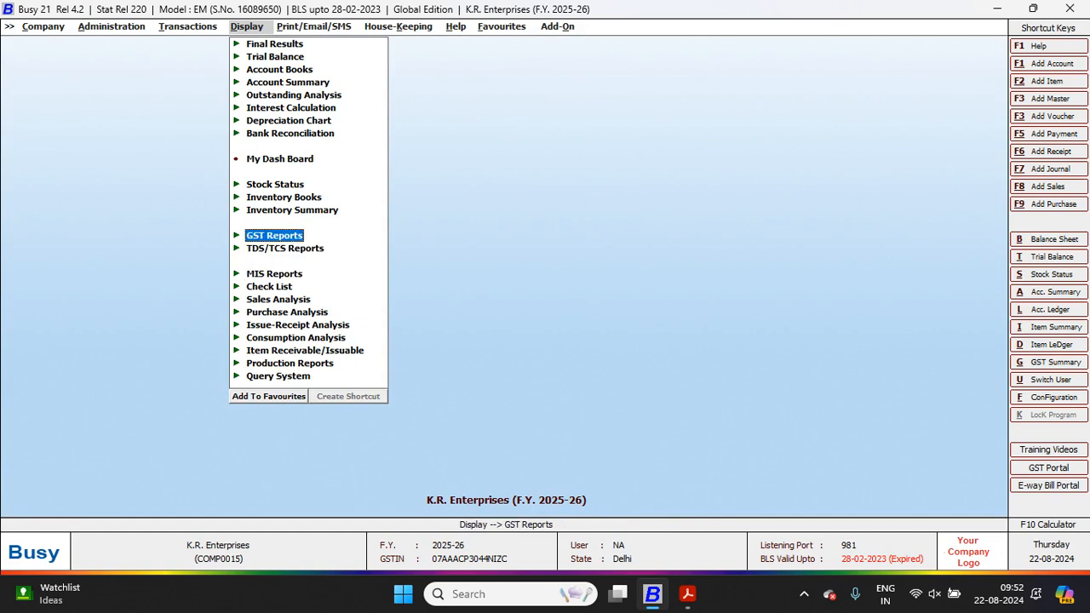
key(Return)
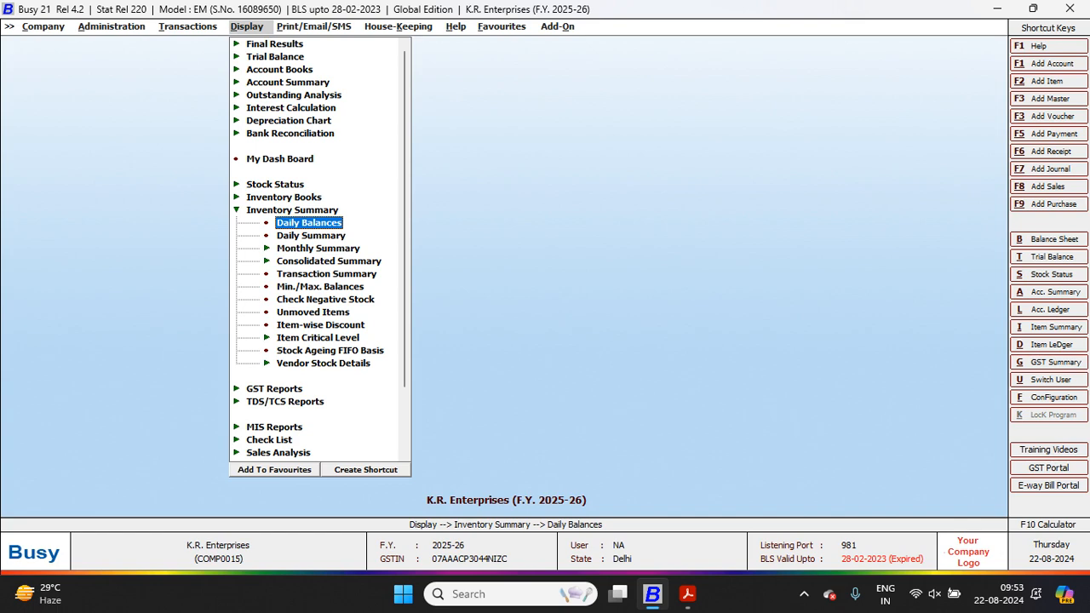
key(Down)
key(Down)
key(Down)
key(Down)
key(Down)
key(Down)
key(Down)
key(Down)
key(Down)
key(Down)
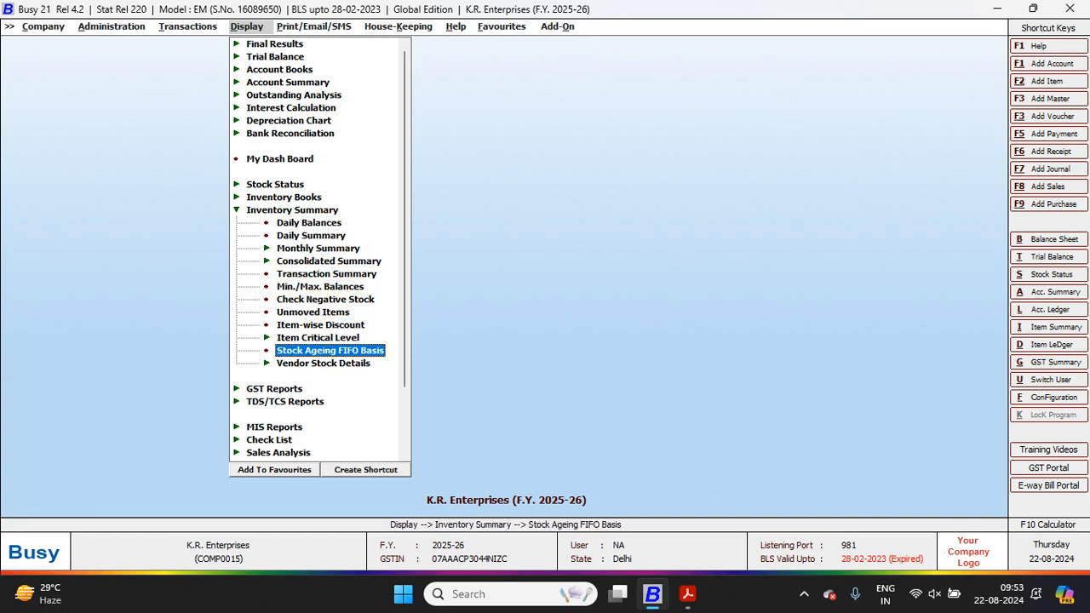
key(Return)
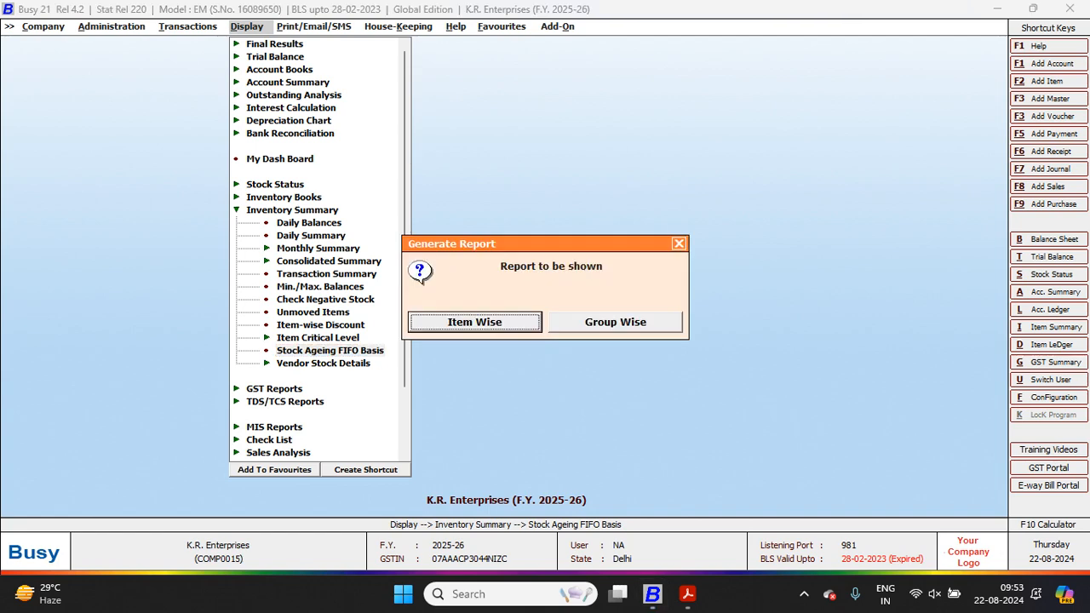
Generate the item-wise stock ageing report as on 28-05-2025 without item values and widen the 41-60 days column.
key(Return)
key(Return)
key(Return)
key(Return)
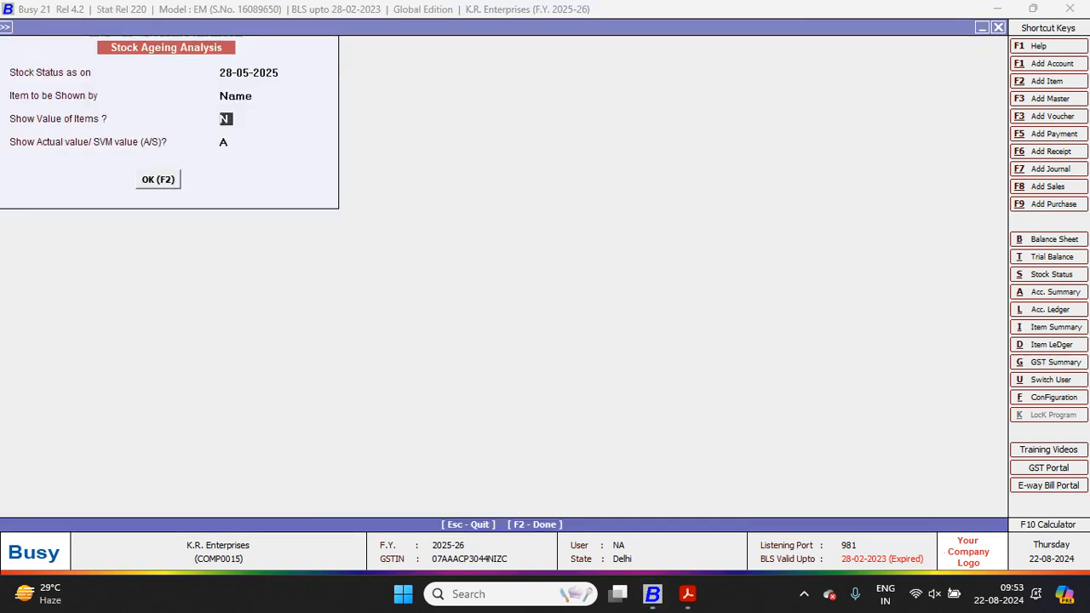
key(Return)
key(Return)
key(Return)
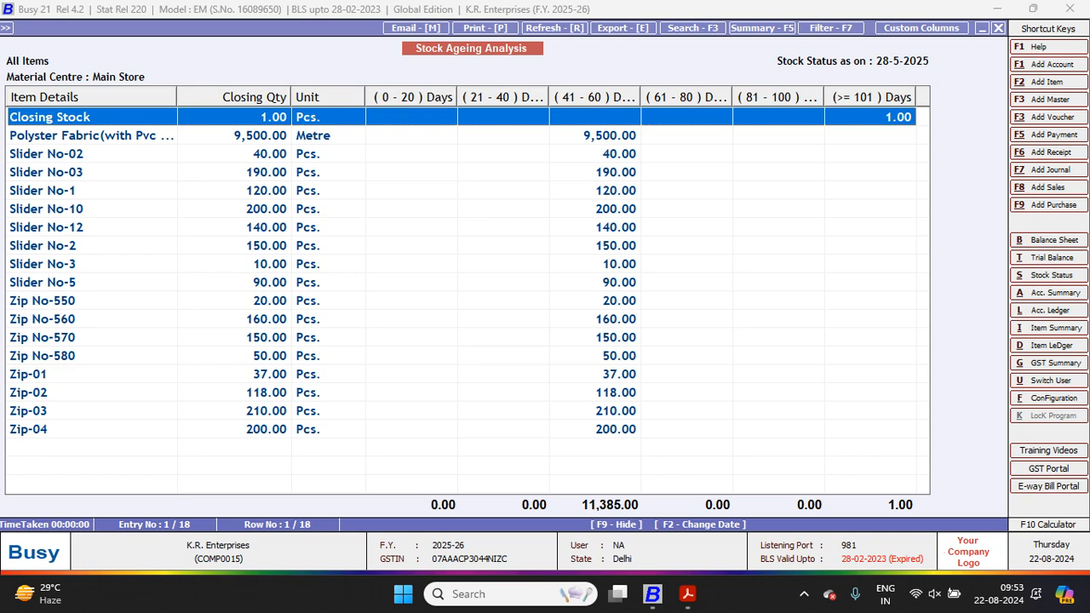
drag(641, 97, 656, 97)
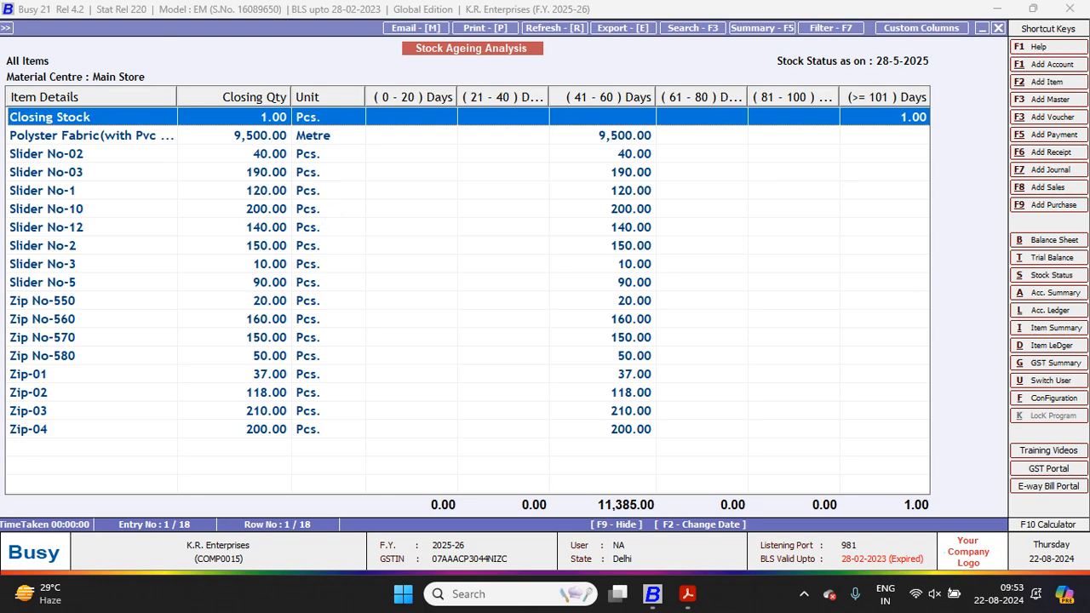
Set the stock ageing report's status date to 30-04-2025.
key(F2)
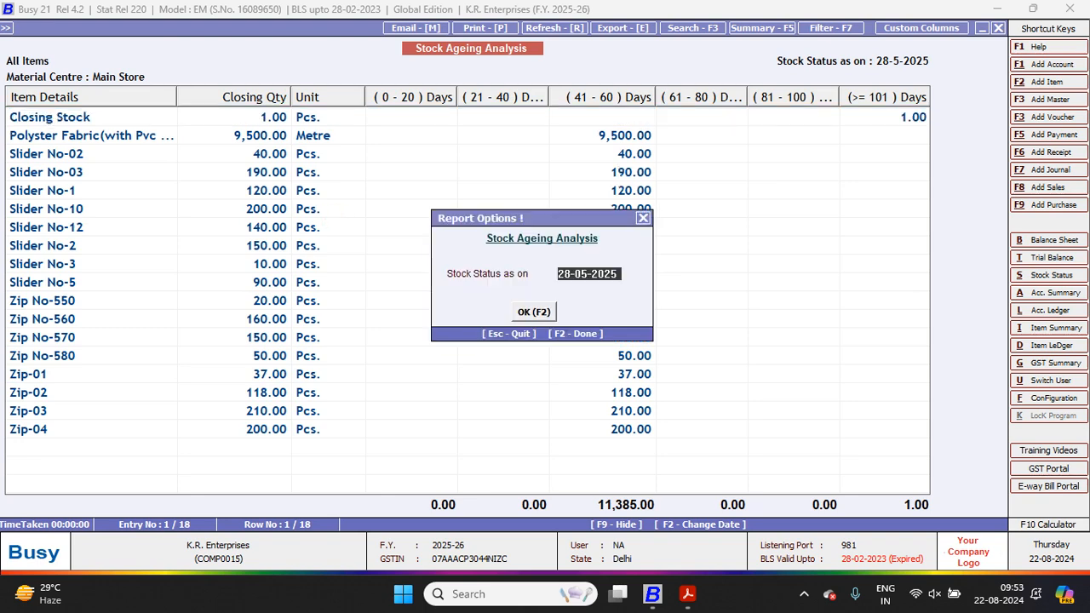
text(30 5)
key(Return)
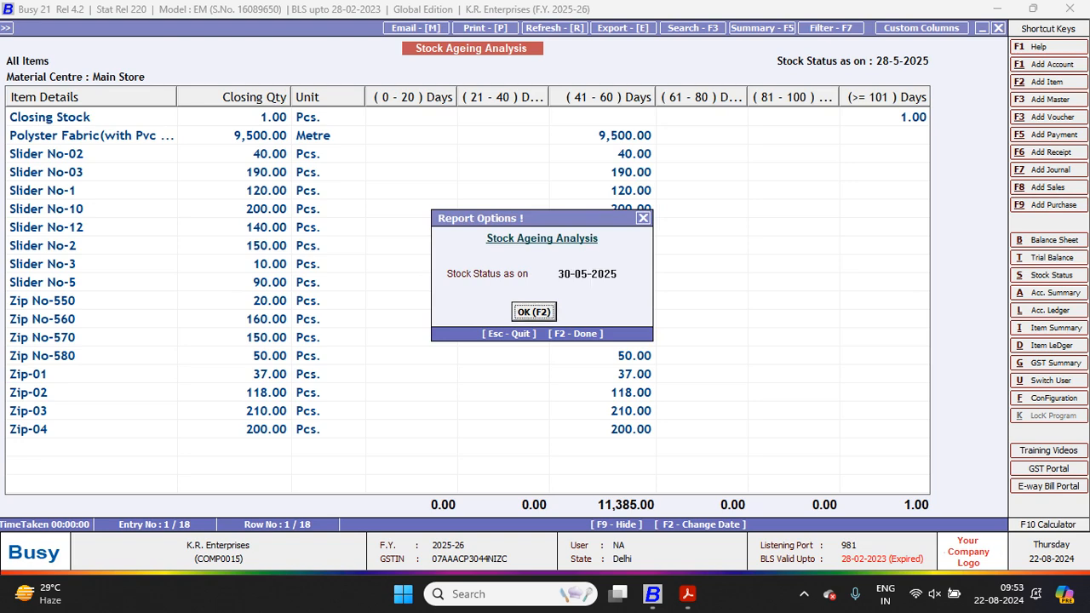
key(Return)
text(30 4)
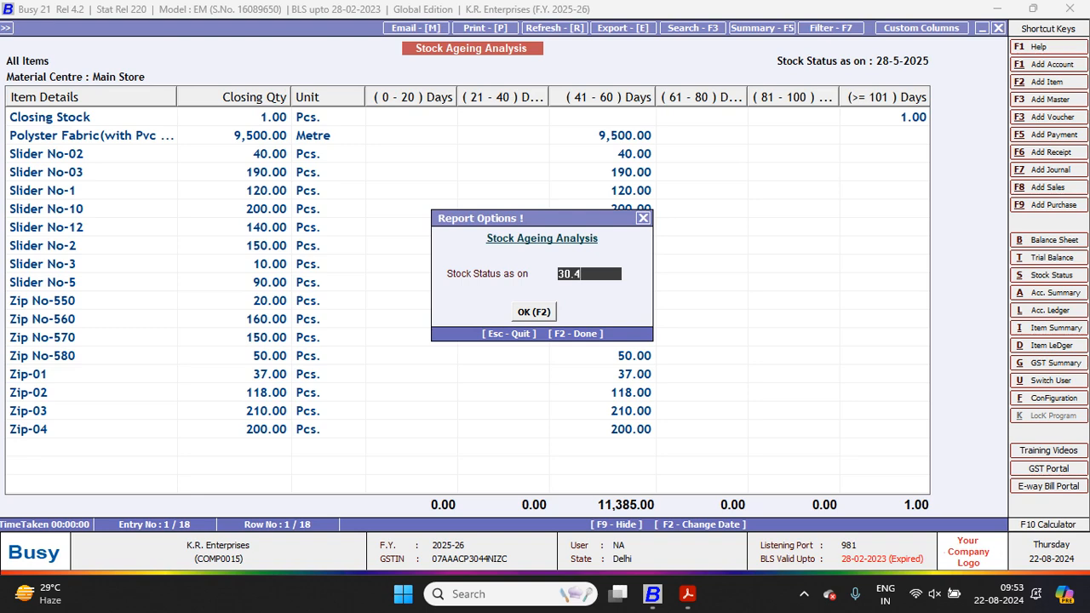
key(Return)
key(Return)
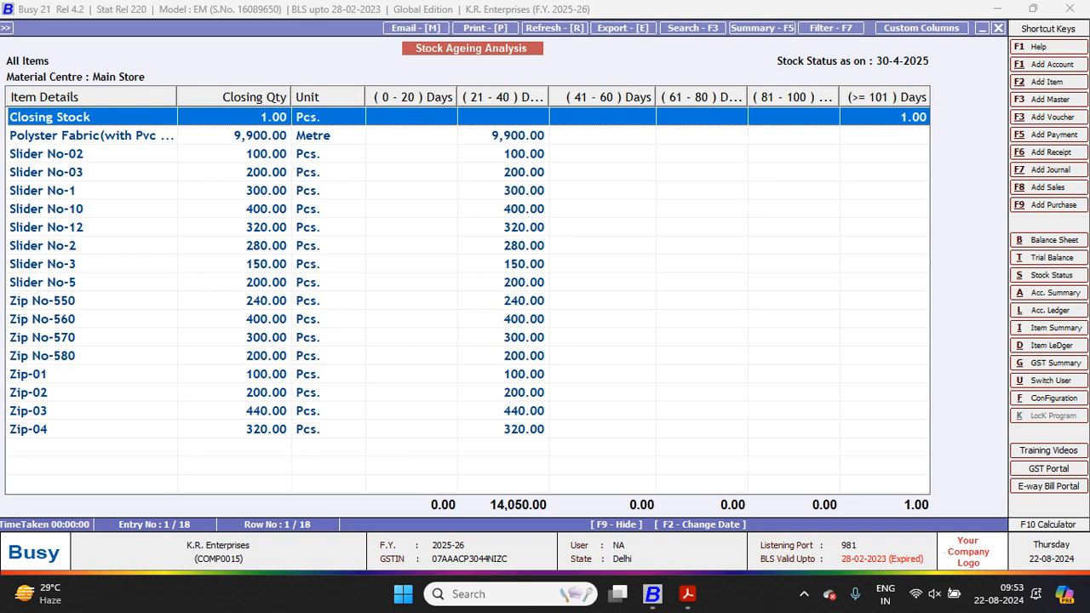
Go through the items down to Zip-04 in the ageing report and widen the 81-100 days column.
key(Down)
key(Down)
key(Down)
key(Down)
key(Down)
key(Down)
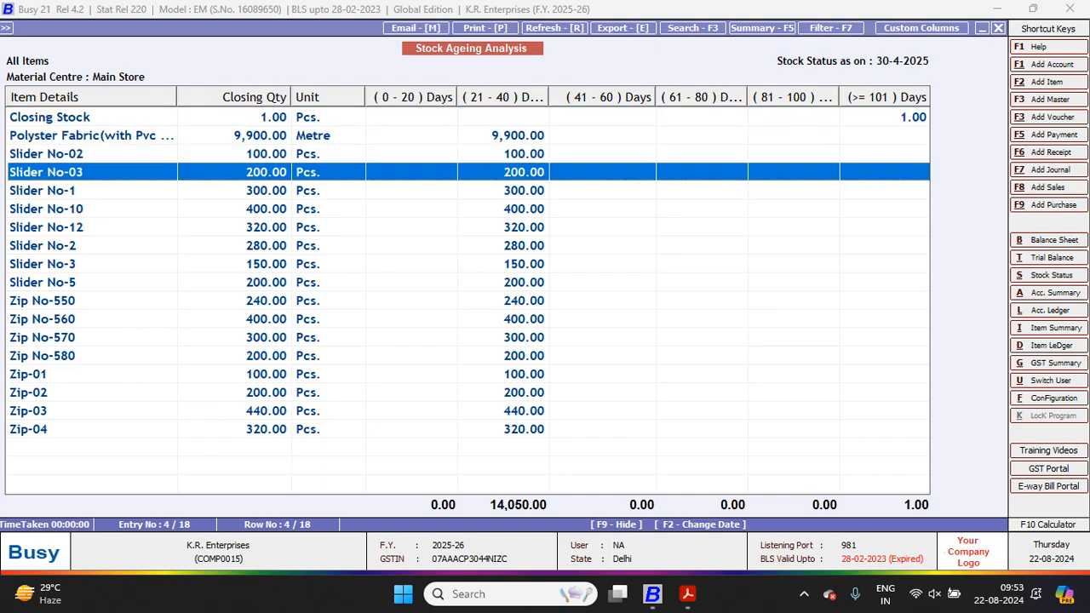
key(Down)
key(Down)
key(Down)
key(Down)
key(Down)
key(Down)
key(Down)
key(Down)
key(Down)
key(Down)
key(Down)
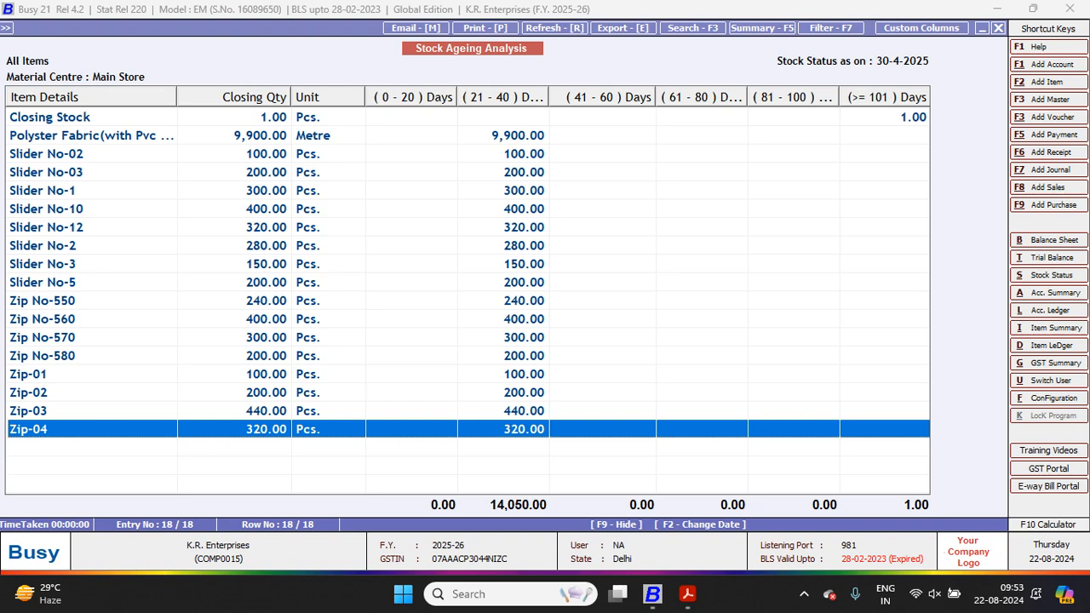
drag(838, 97, 848, 97)
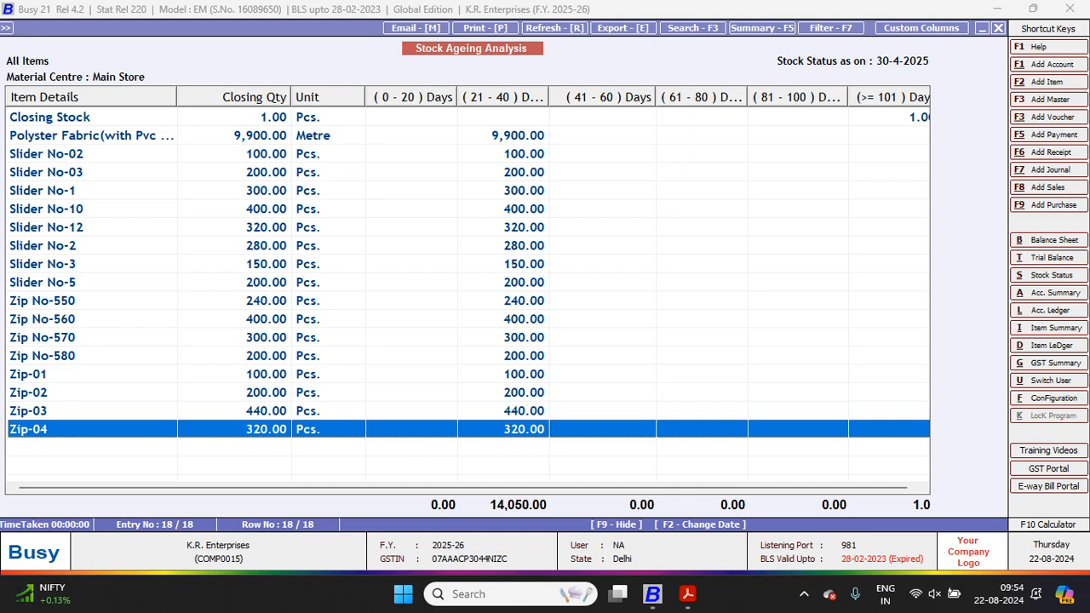
Close the Stock Ageing Analysis report and its options.
key(Escape)
key(Escape)
key(Escape)
key(Escape)
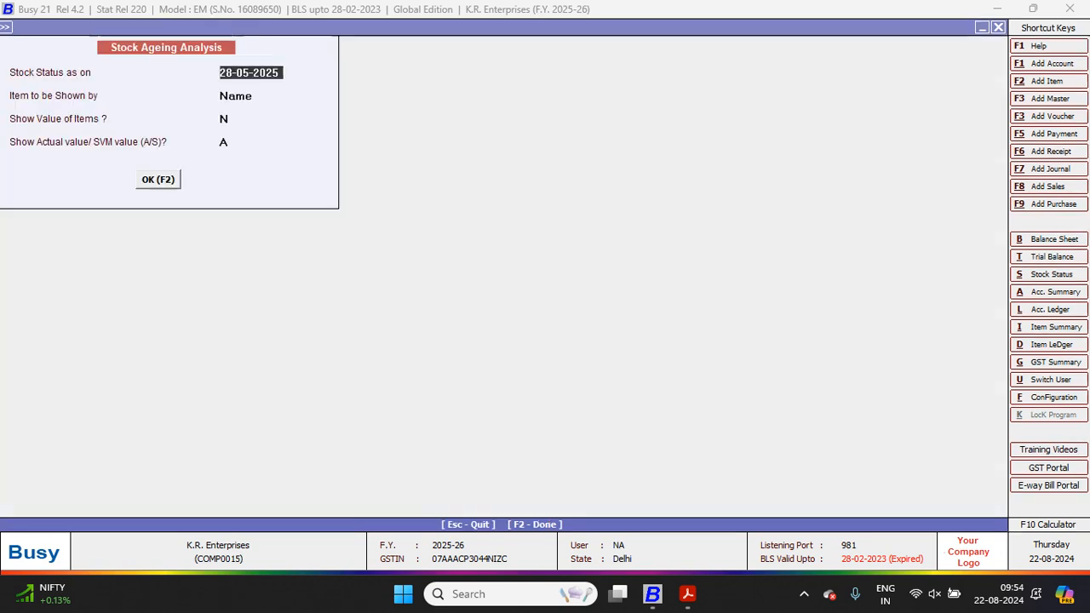
key(Escape)
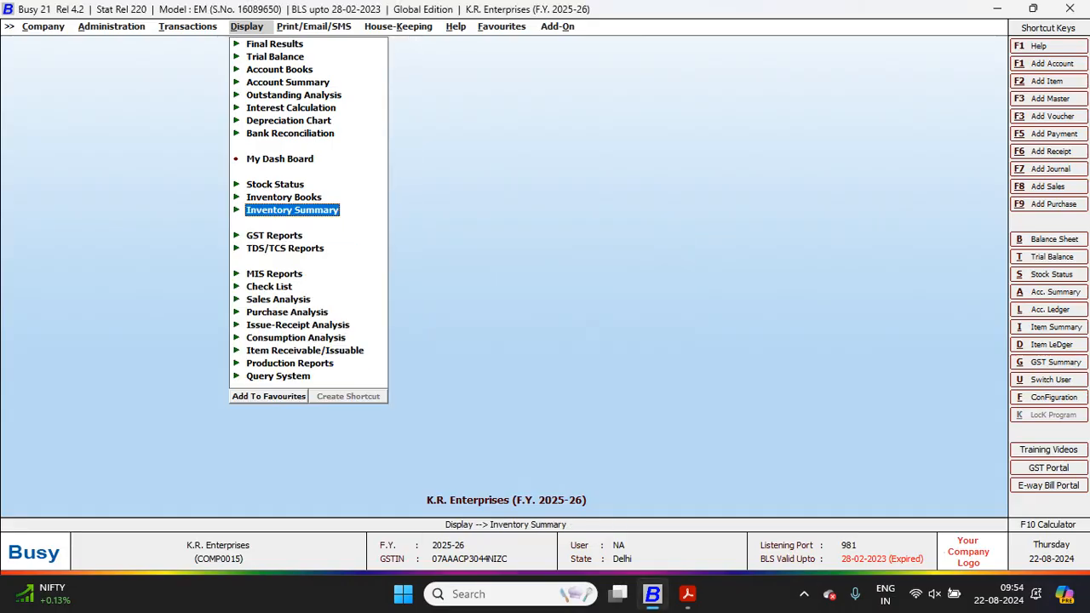
Read questions 10 to 14 in Project 15.pdf and switch back to Busy.
key(alt+Tab)
key(Down)
key(Down)
key(Down)
key(Down)
key(Down)
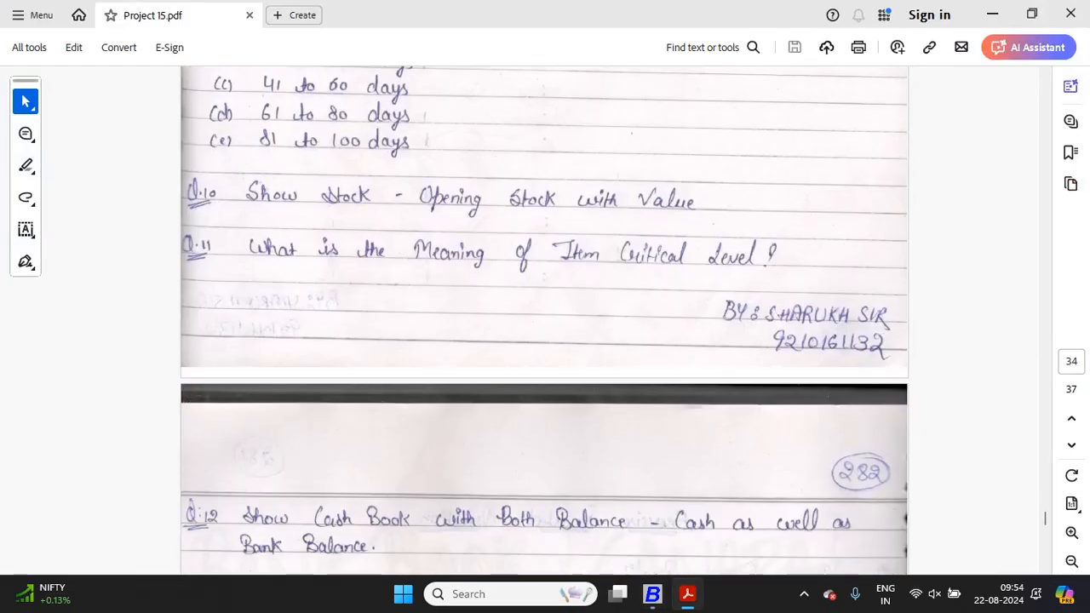
key(Down)
key(Down)
key(Down)
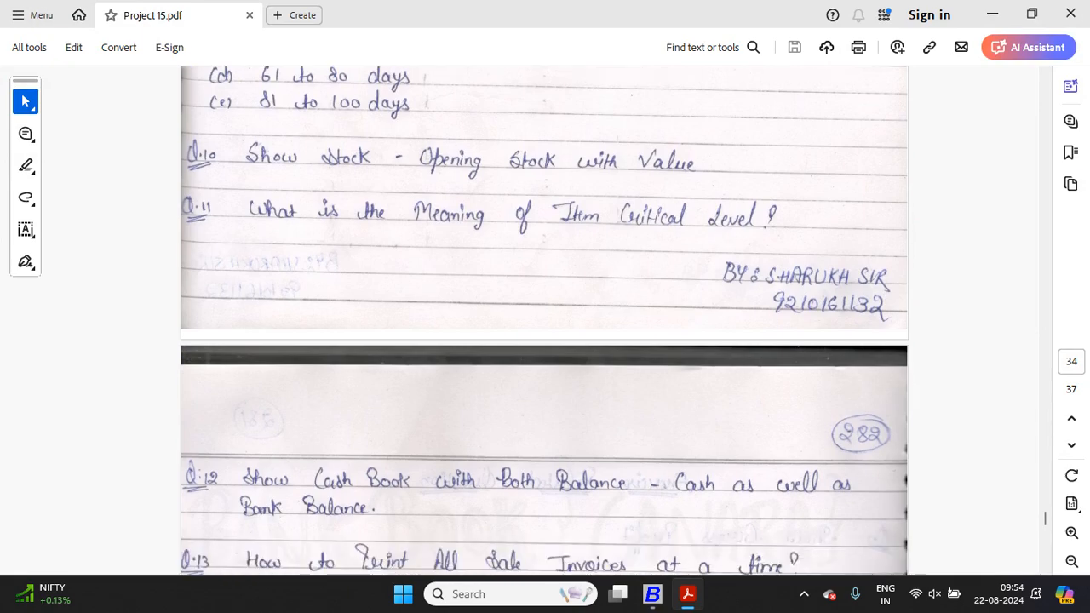
key(Down)
key(Down)
key(Down)
key(Down)
key(alt+Tab)
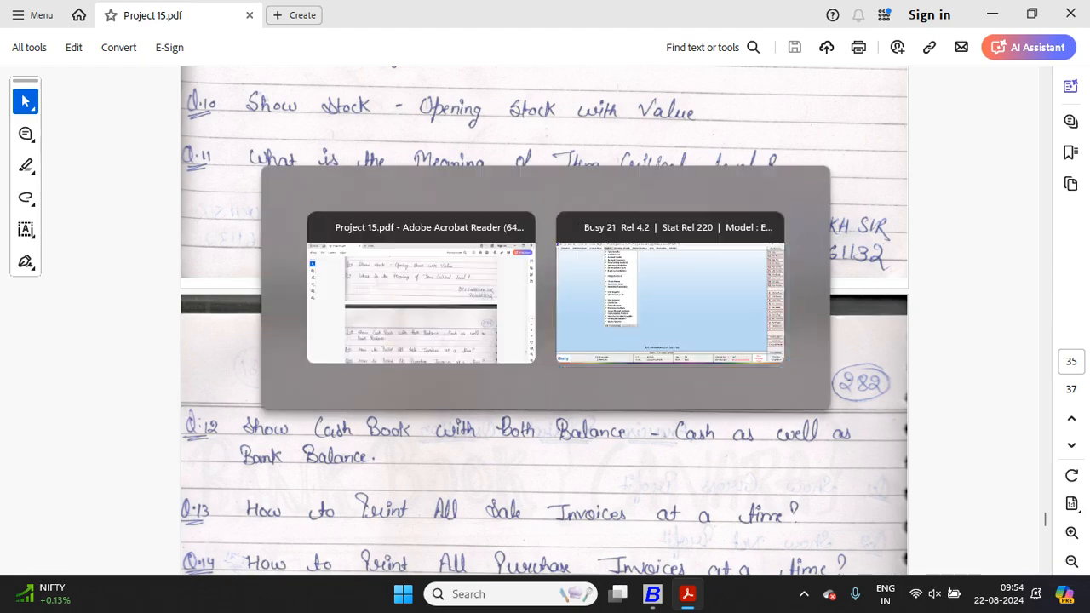
Open the options of the alphabetical Opening Stock report, balances only, for all items.
key(Up)
key(Up)
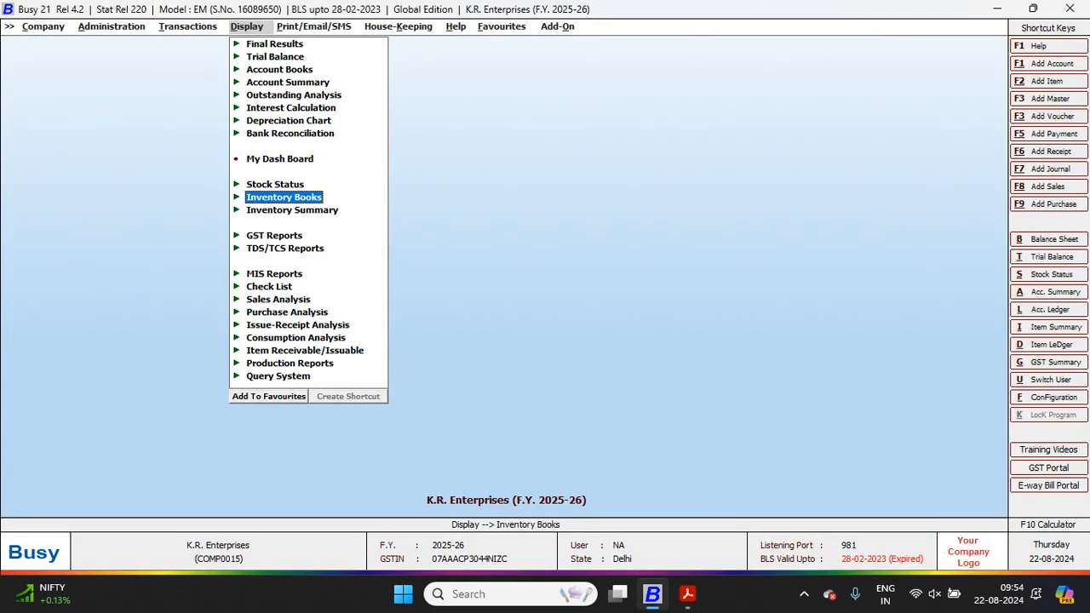
key(Return)
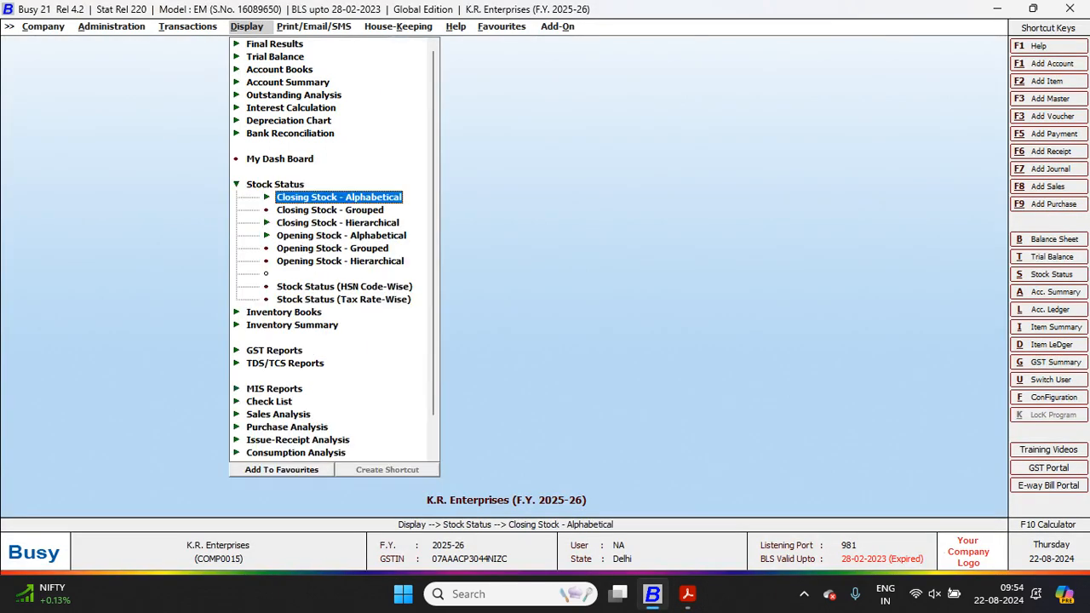
key(Down)
key(Down)
key(Down)
key(Up)
key(Up)
key(Up)
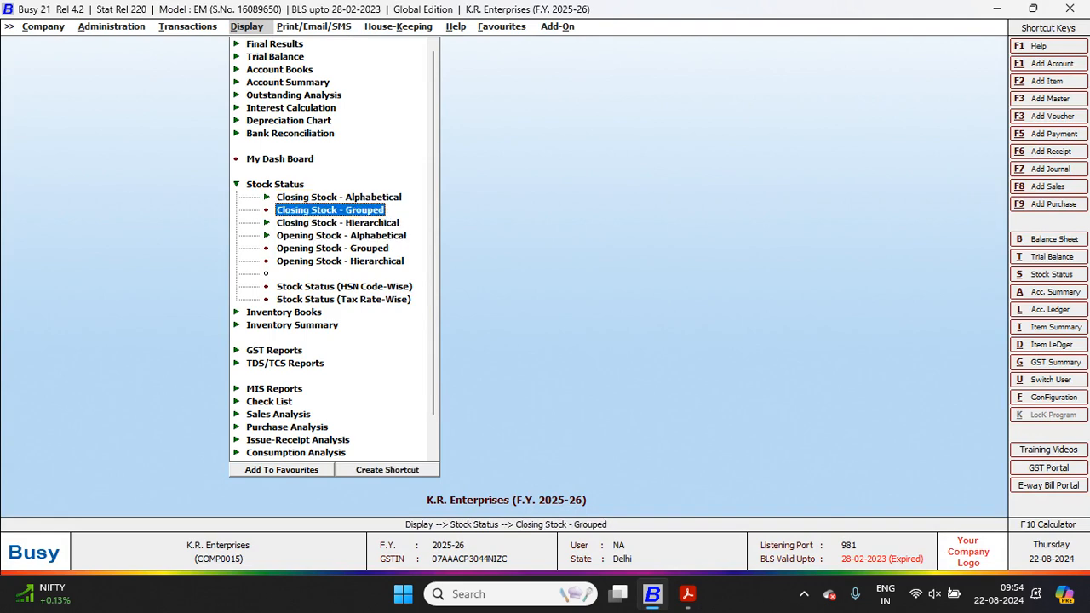
key(Down)
key(Down)
key(Down)
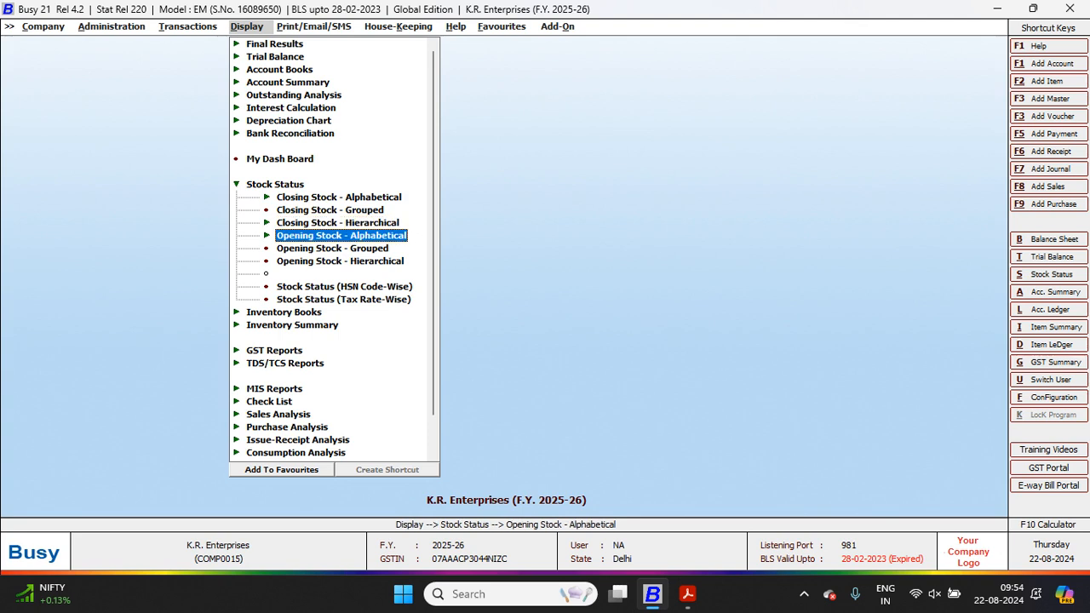
key(Return)
key(Return)
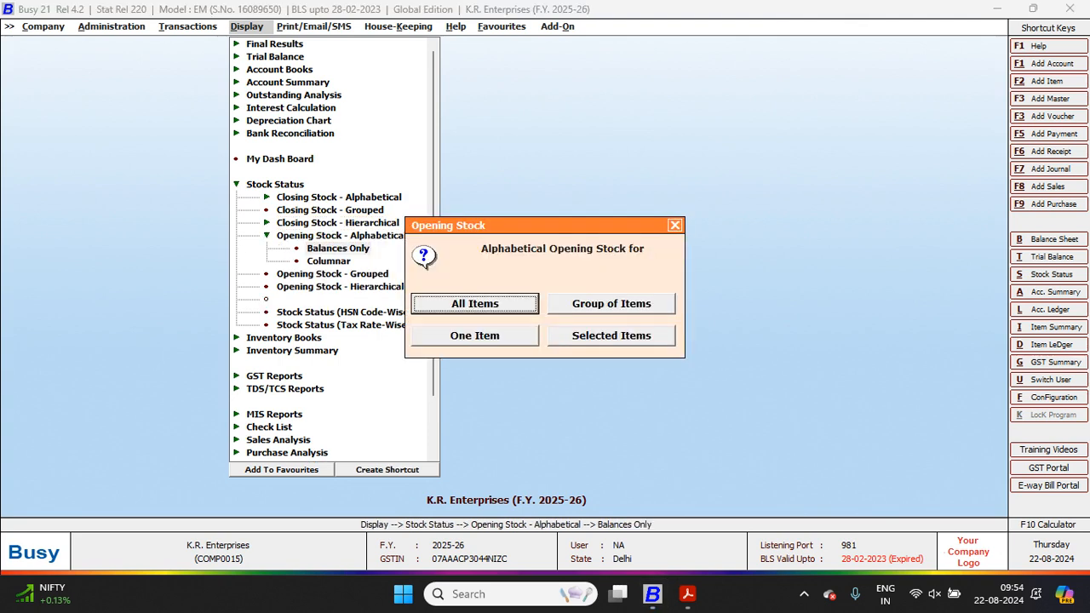
key(Return)
key(Return)
key(Return)
key(F2)
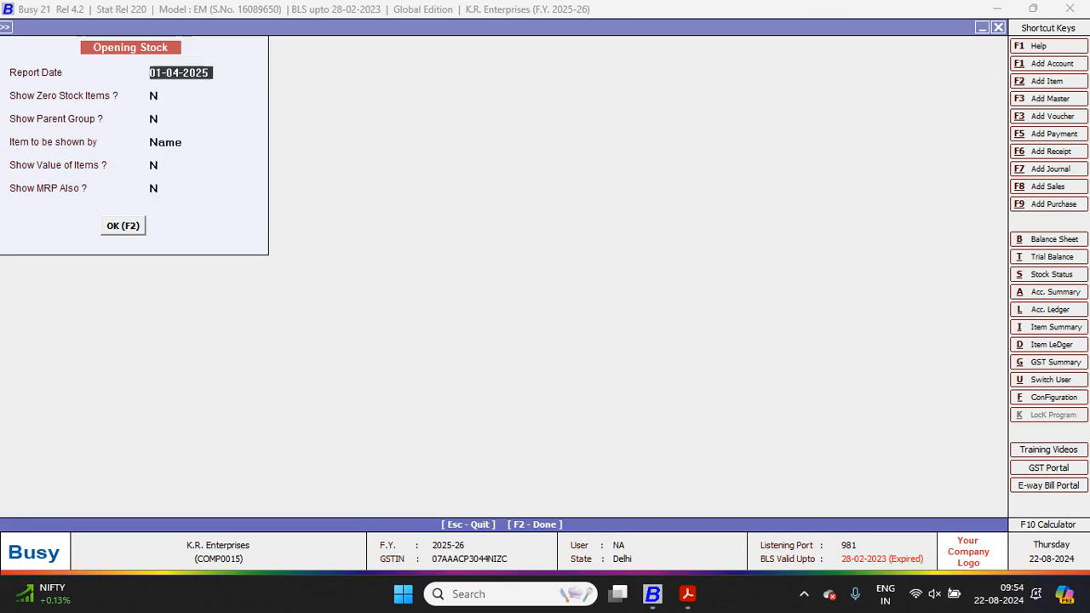
key(Return)
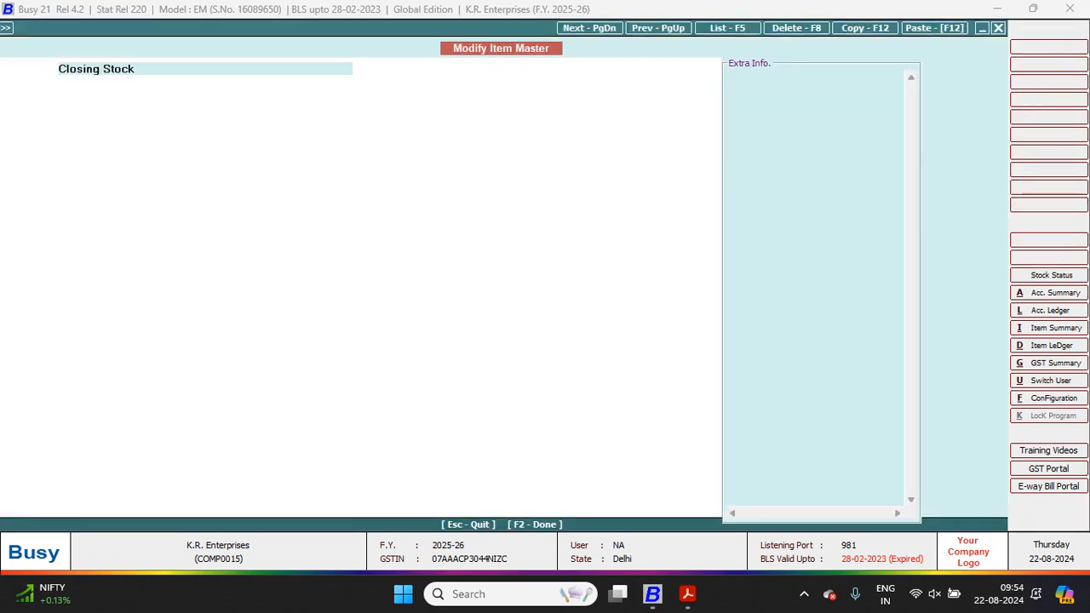
key(Escape)
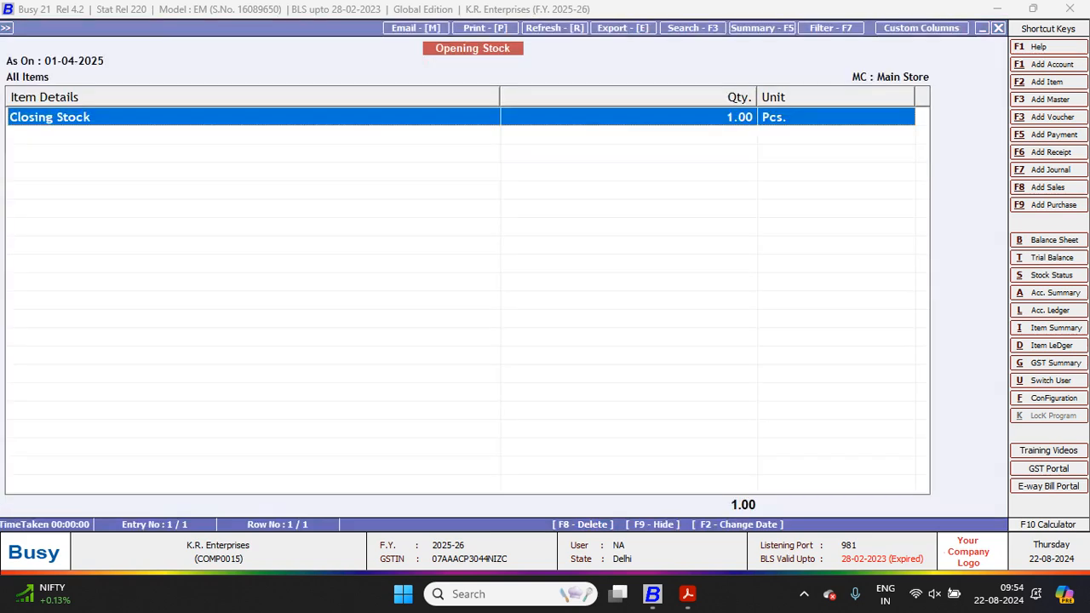
key(Escape)
Generate the Opening Stock report as on 01-04-2025 with item values shown and without MRP.
key(Return)
key(Return)
key(Return)
key(Return)
text(y)
key(Return)
key(Return)
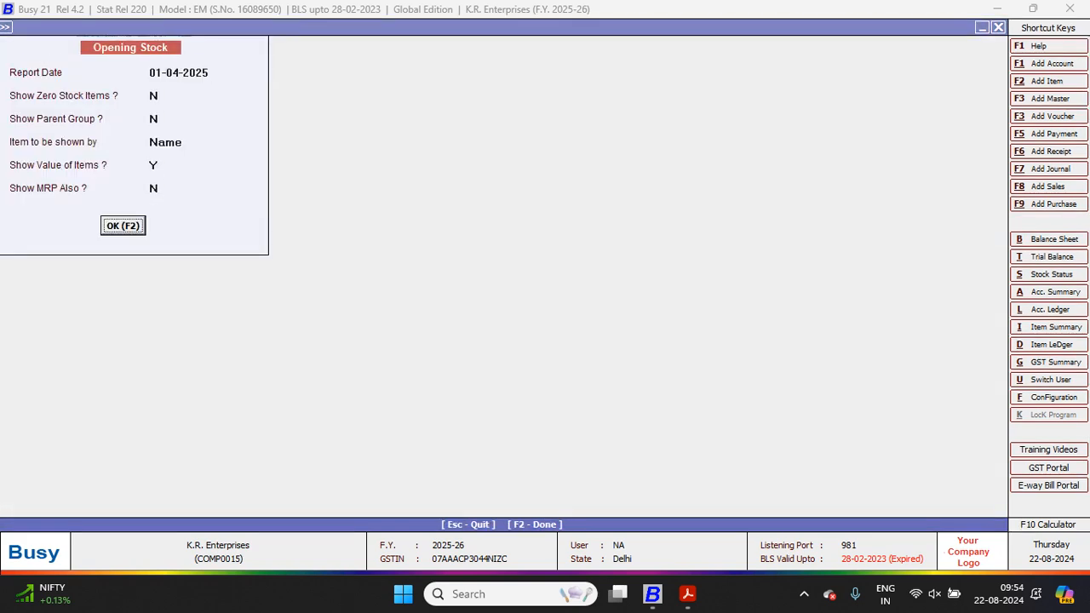
key(Return)
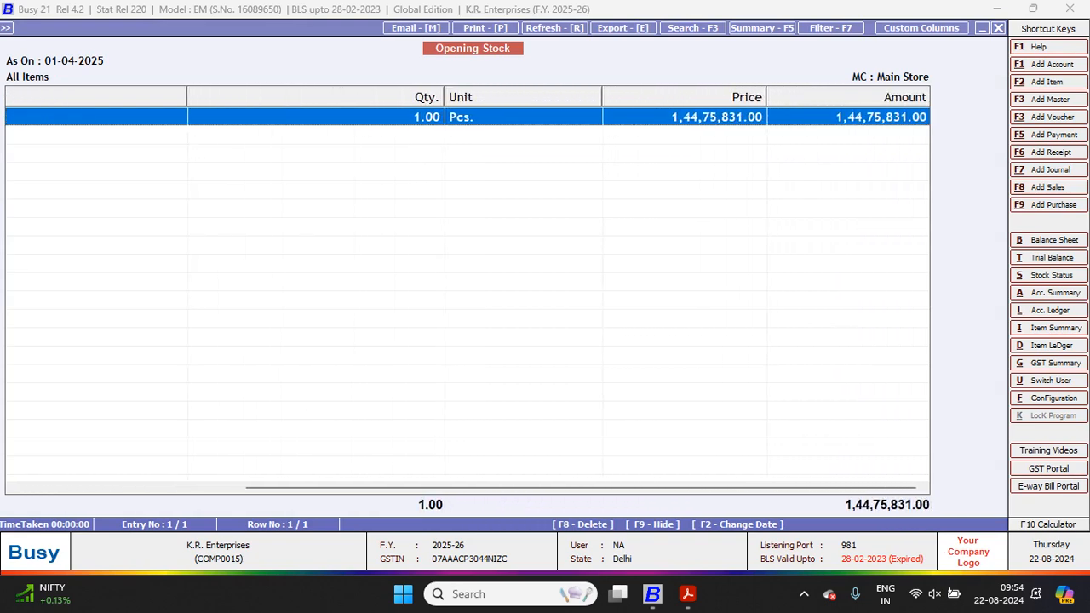
Examine the Opening Stock report's columns from amount and price back to the item details.
key(Left)
key(Left)
key(Left)
key(Left)
key(Left)
key(Left)
key(Left)
key(Left)
key(Left)
key(Left)
key(Left)
key(Left)
key(Left)
key(Left)
key(Left)
key(Left)
key(Left)
key(Left)
key(Left)
key(Left)
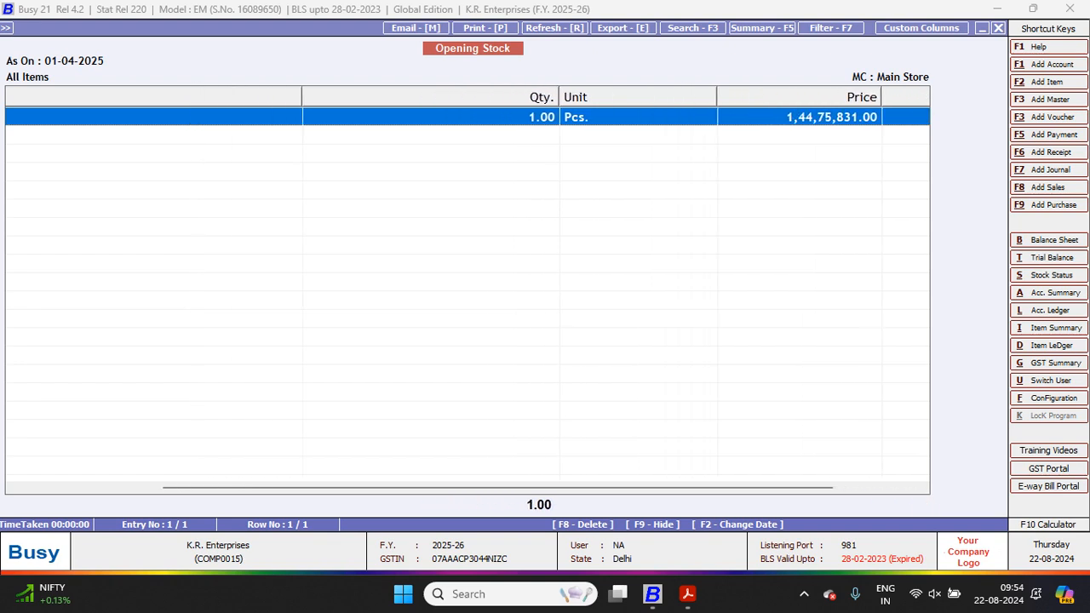
key(Left)
key(Left)
key(Left)
key(Left)
key(Left)
key(Left)
key(Left)
key(Left)
key(Left)
key(Left)
key(Left)
key(Left)
key(Left)
key(Left)
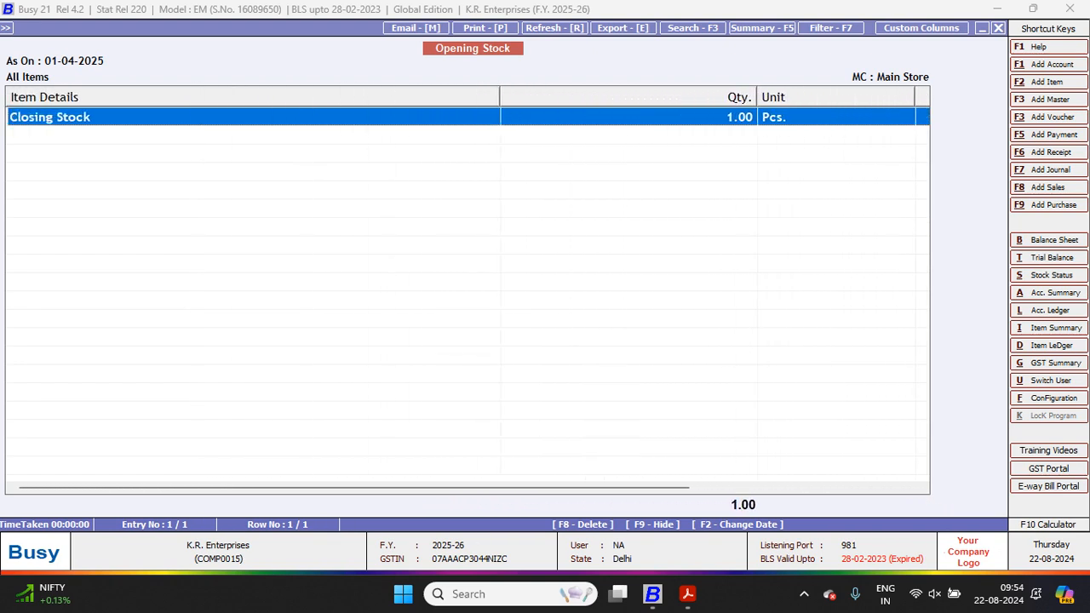
Read questions 11 to 15 in Project 15.pdf and switch back to Busy.
key(alt+Tab)
key(Down)
key(Down)
key(Down)
key(Down)
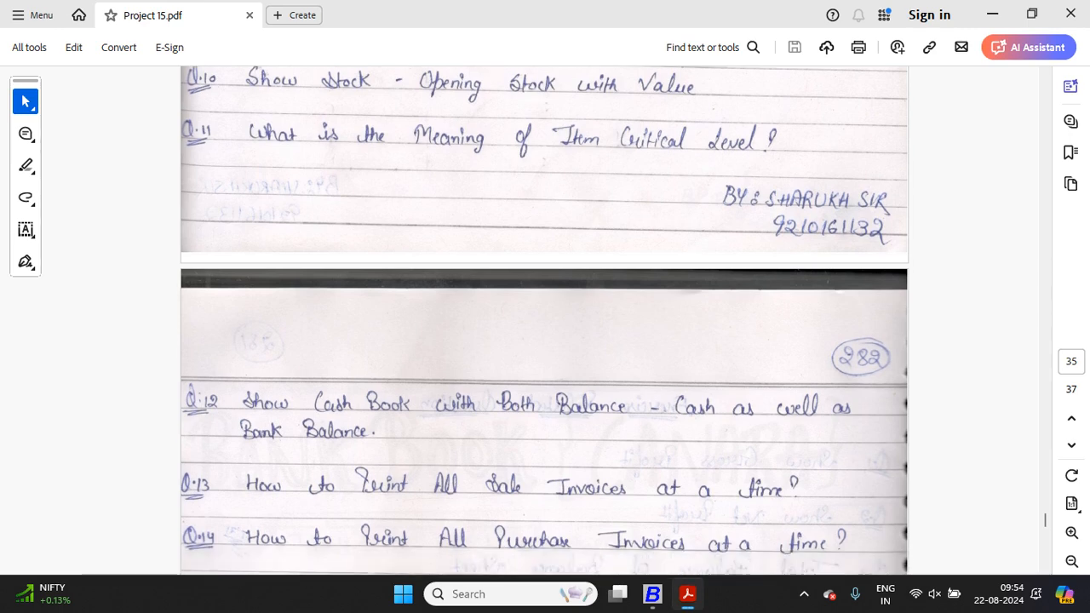
key(Down)
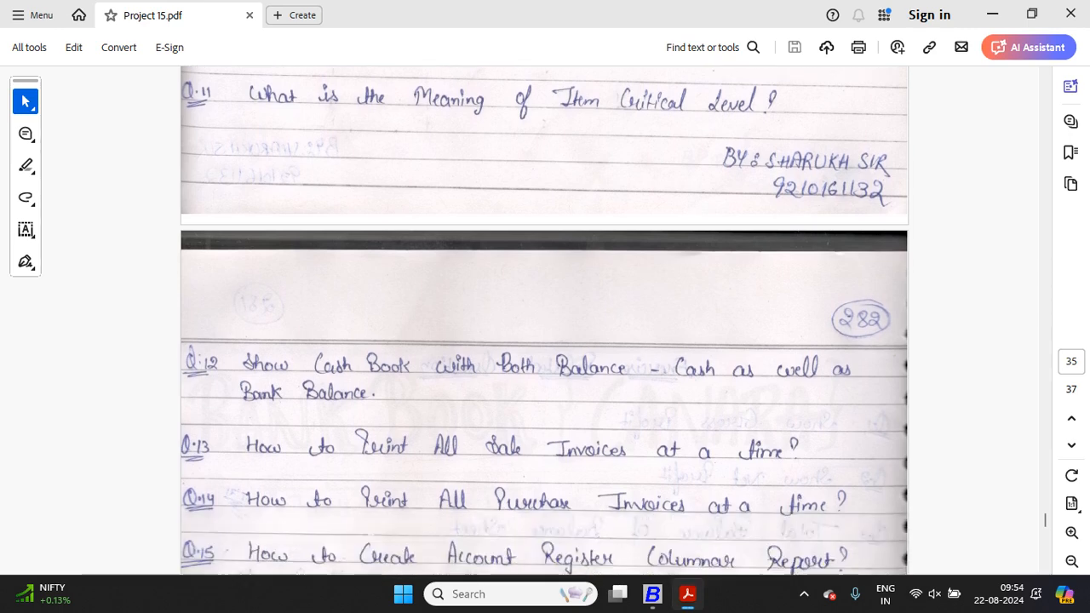
key(alt+Tab)
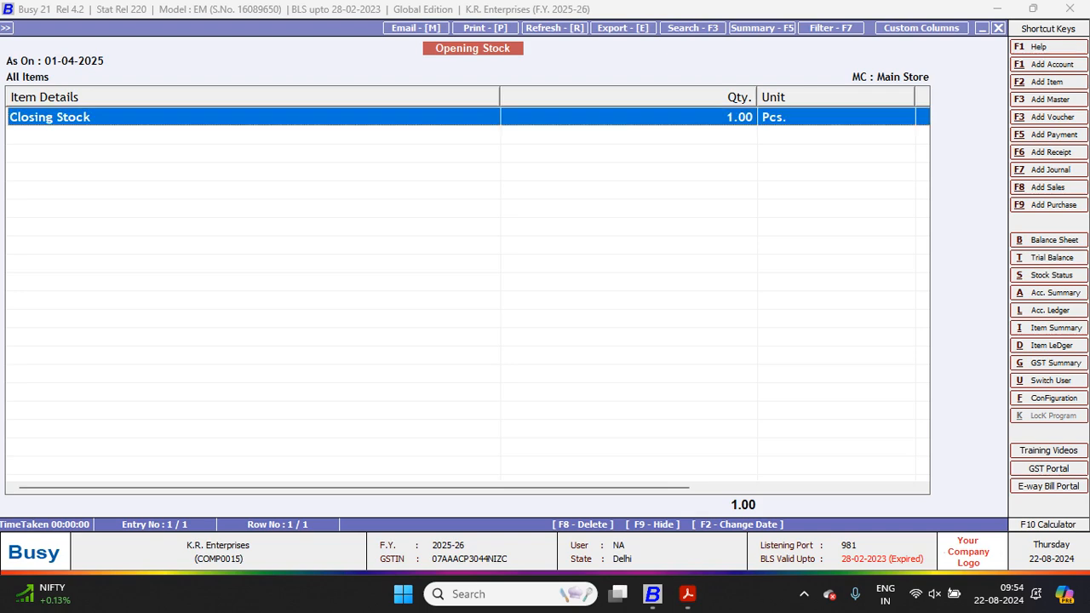
Close the Opening Stock report and open the selection of item masters for modification.
key(Escape)
key(Left)
key(Left)
key(Left)
key(Left)
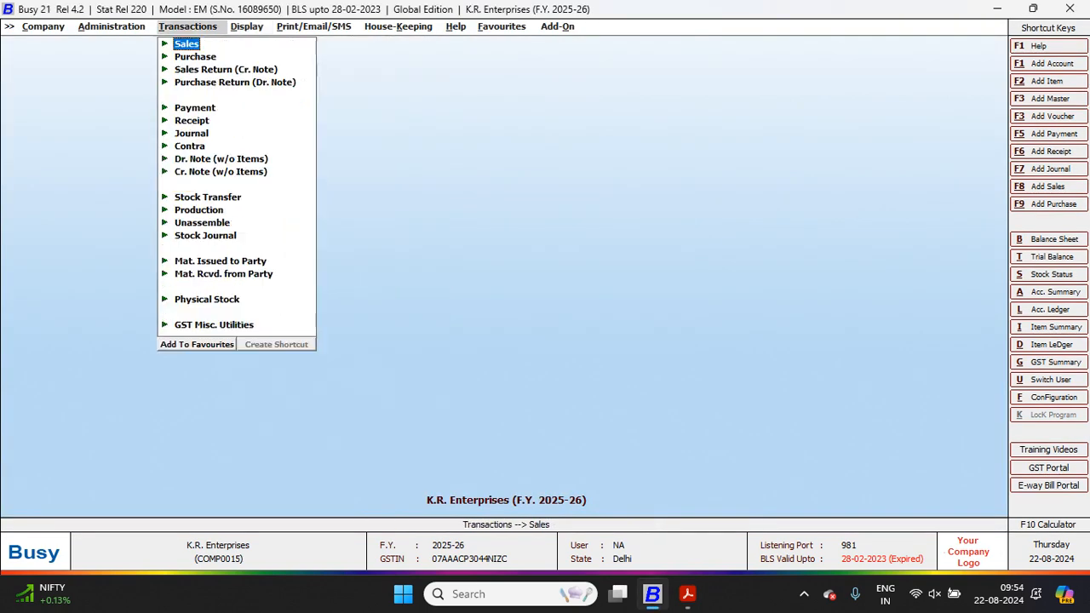
key(Left)
key(Up)
key(Return)
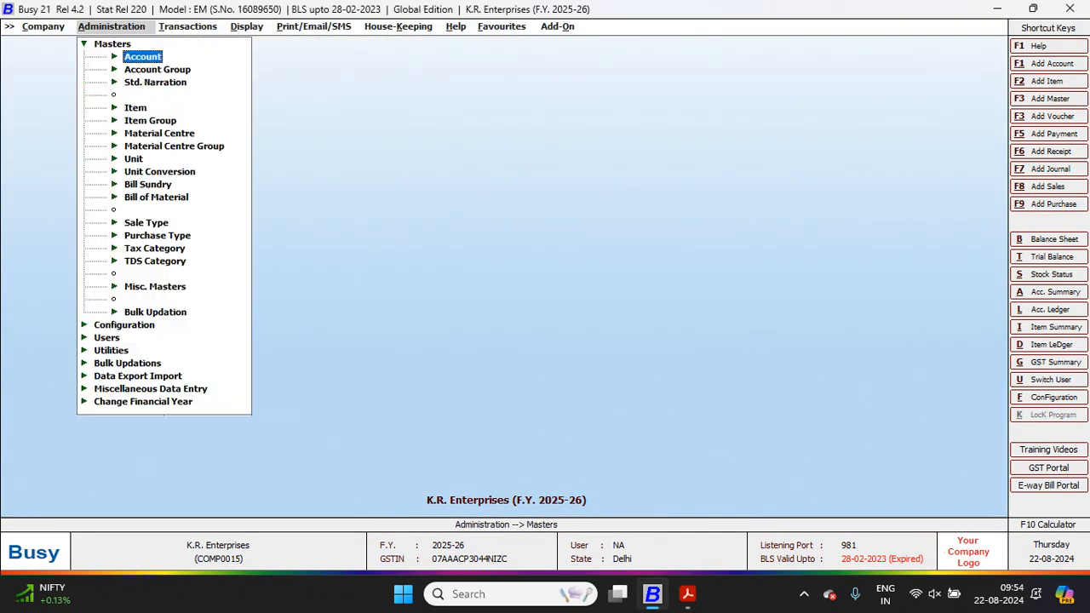
key(Down)
key(Down)
key(Down)
key(Down)
key(Return)
key(Down)
key(Return)
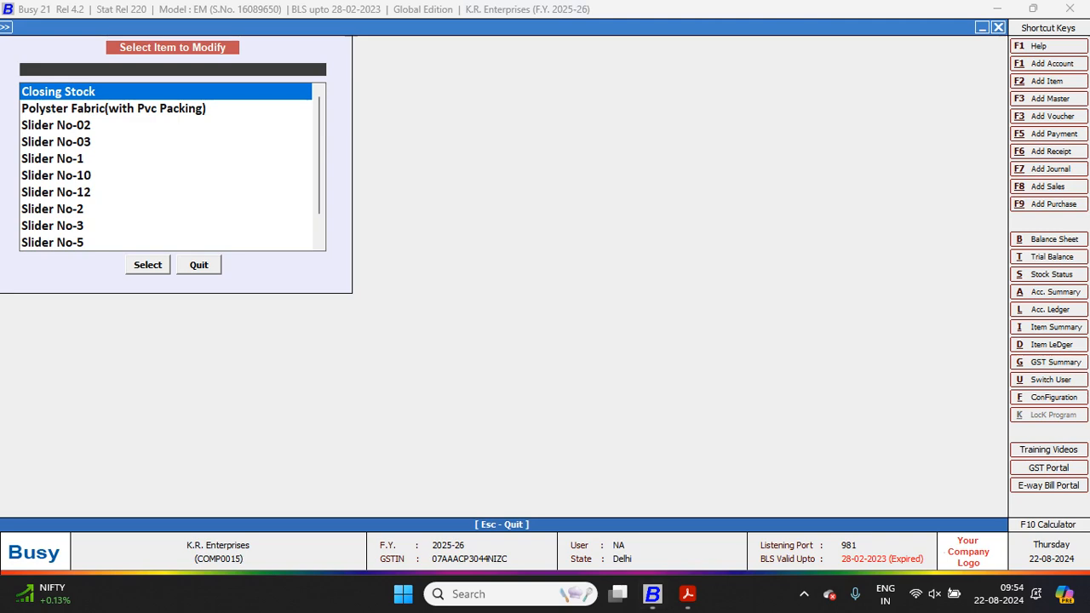
Open the item master of Slider No-1 and its critical level definition.
key(Down)
key(Down)
key(Down)
key(Down)
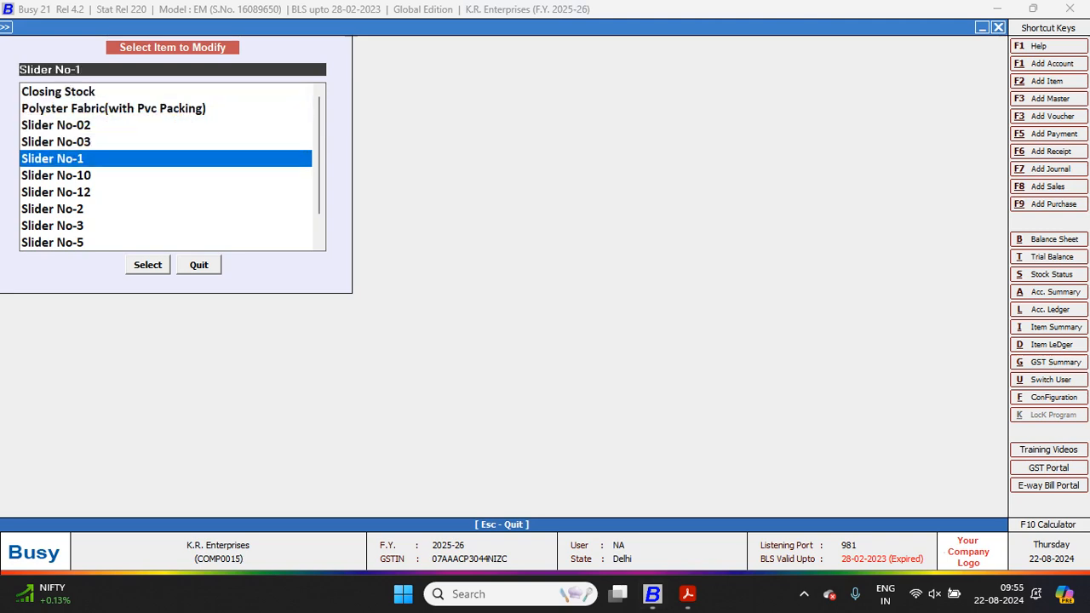
key(Return)
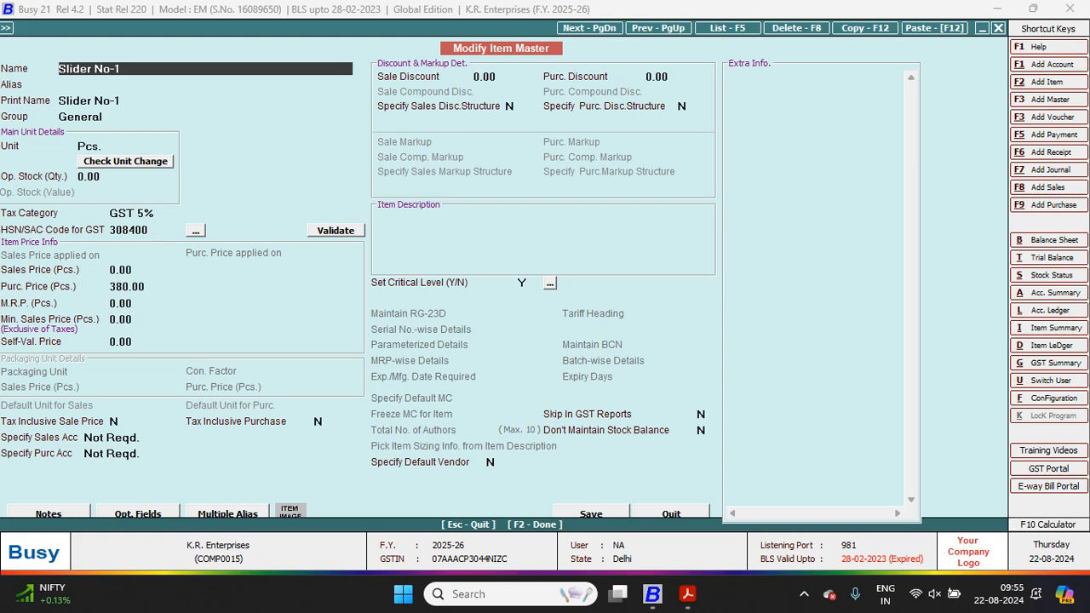
click(523, 283)
key(Return)
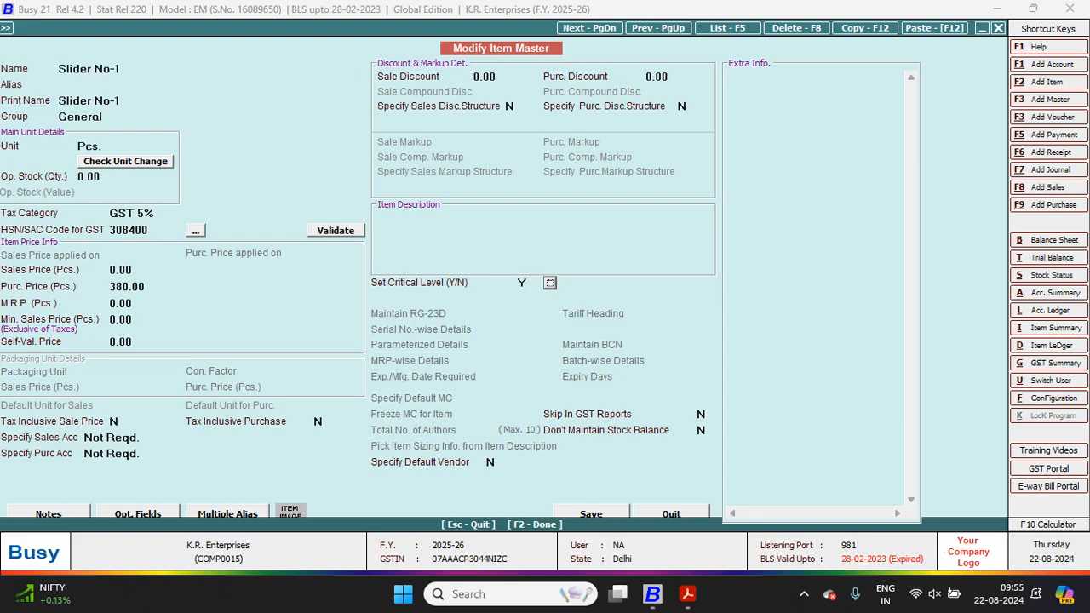
key(Return)
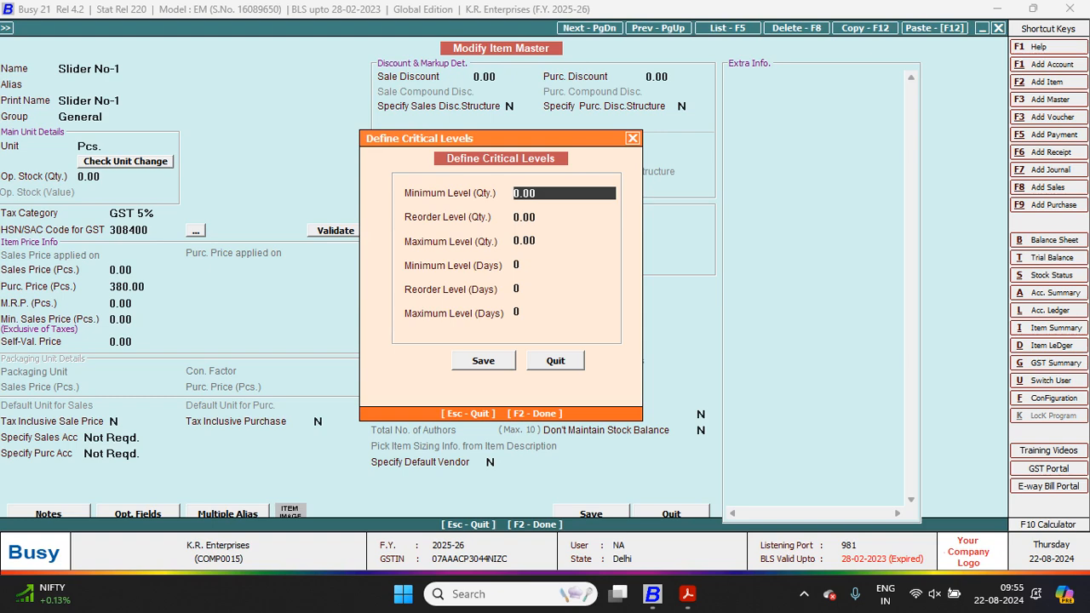
Define Slider No-1's critical quantities as minimum level 50, reorder level 500 and maximum level 500.
text(50)
key(Return)
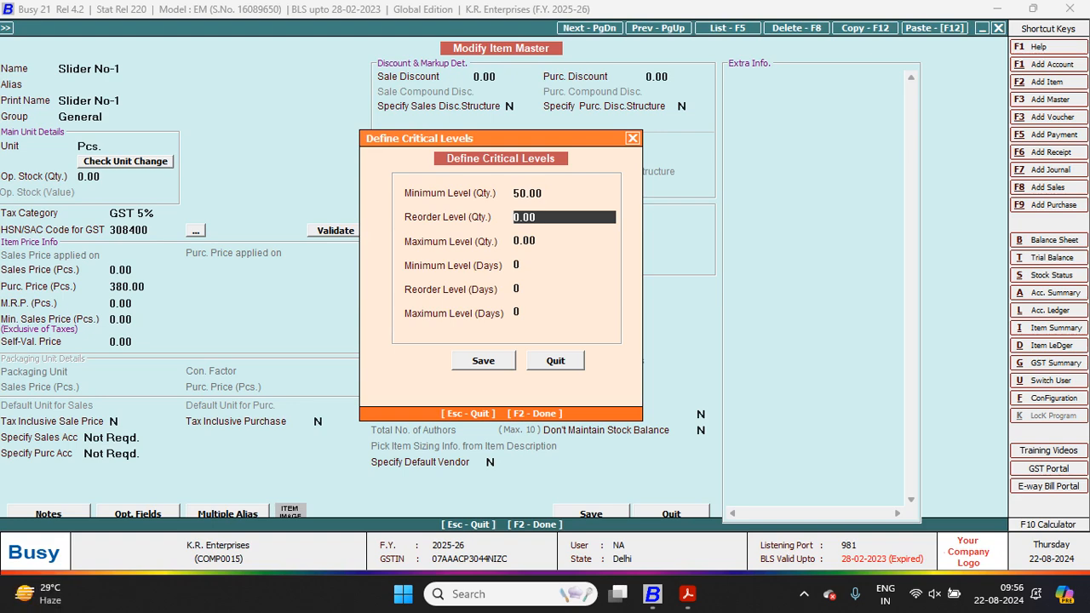
text(500)
key(Return)
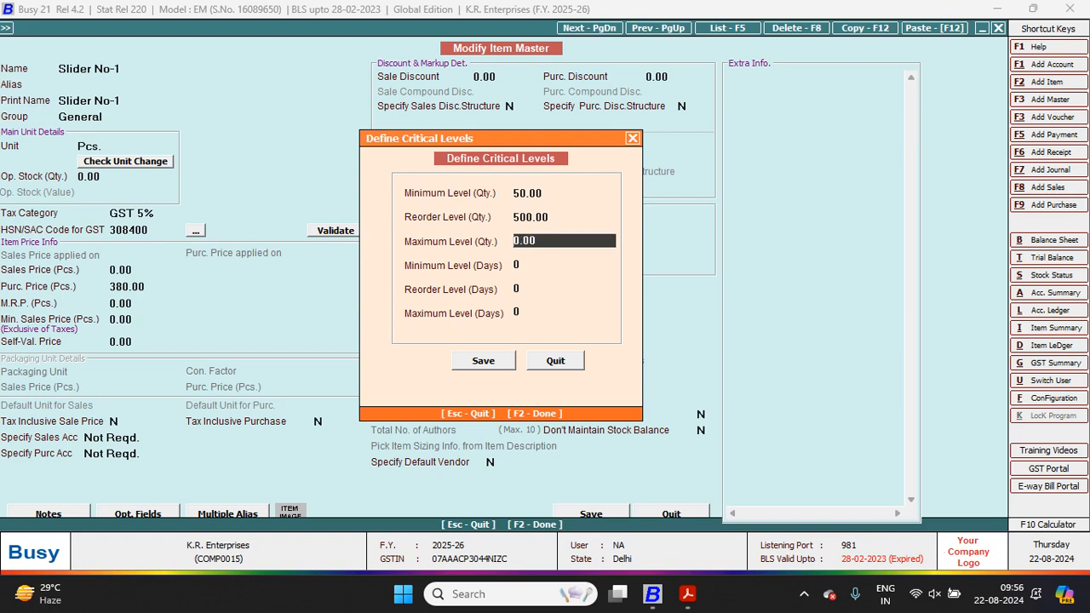
text(500)
key(Return)
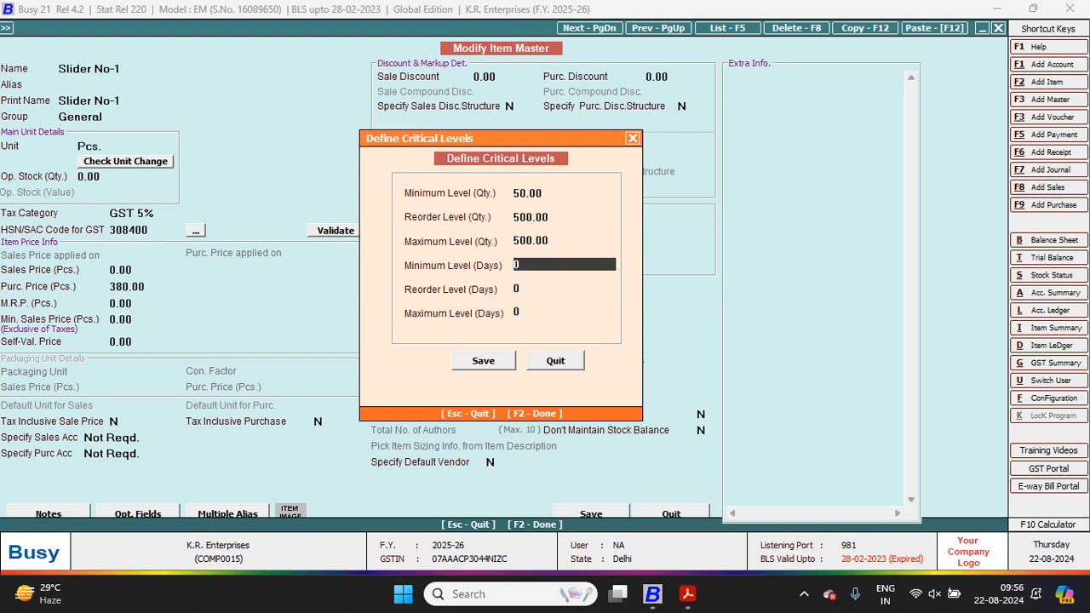
key(F2)
key(F2)
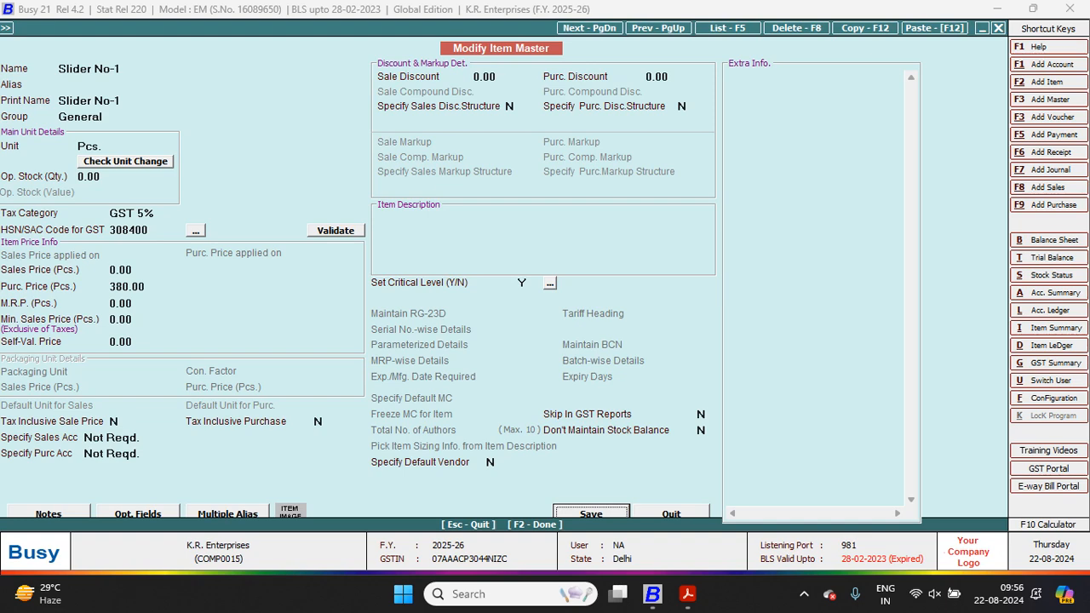
Review the critical level fields of Slider No-1 again and leave the item master without saving.
click(522, 282)
key(Return)
key(Return)
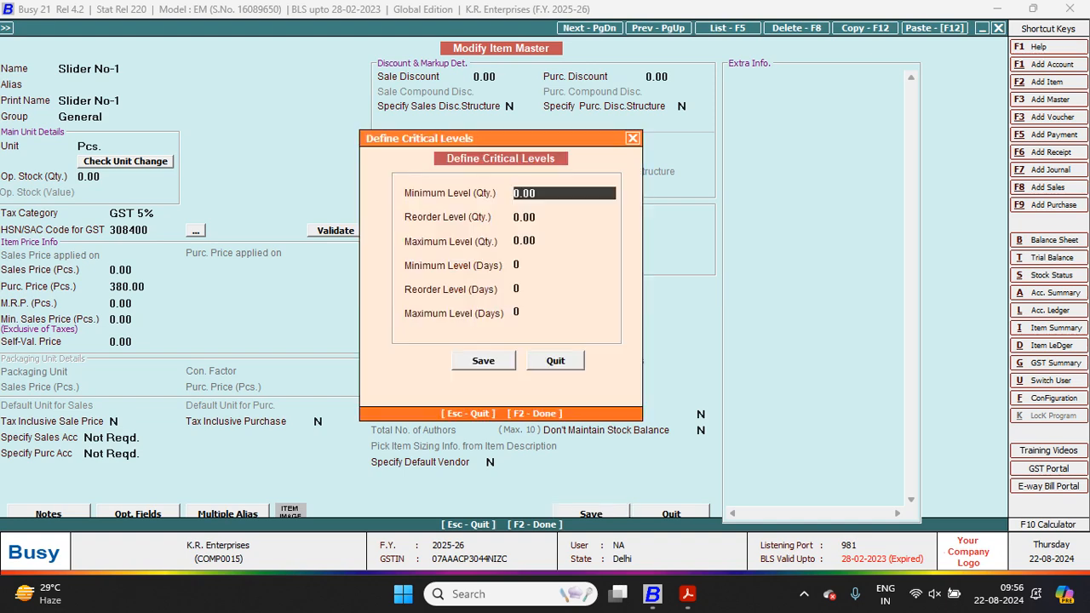
key(Return)
key(Return)
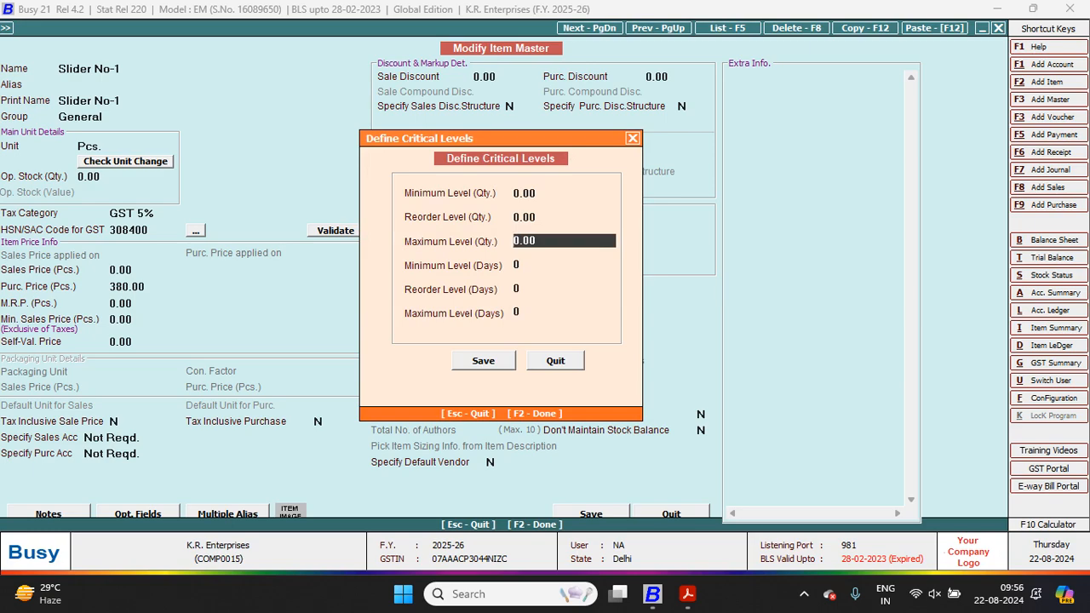
key(Escape)
key(Escape)
key(Escape)
key(Escape)
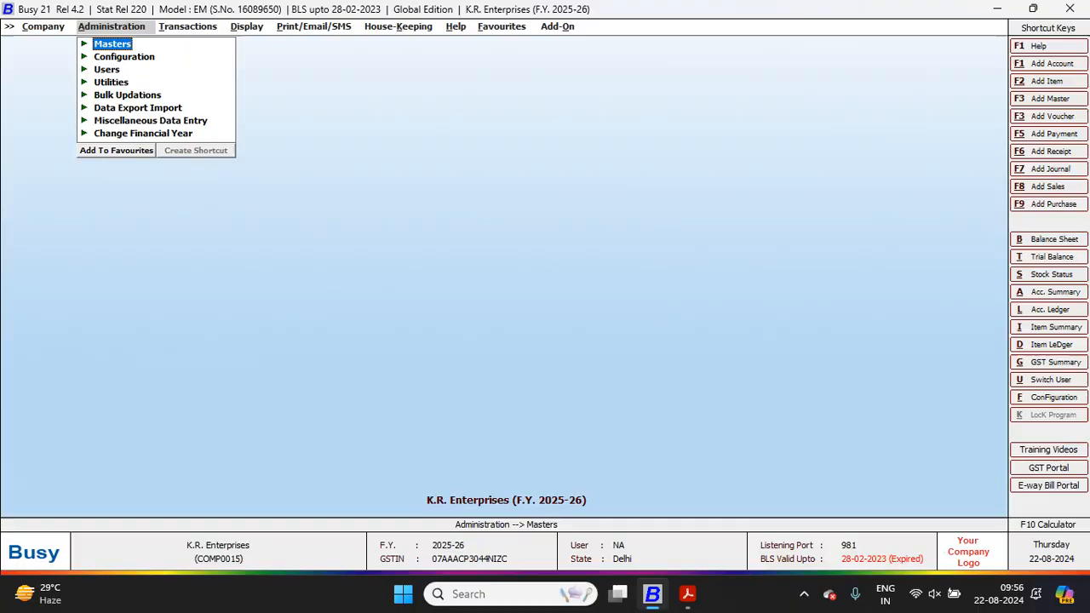
Read questions 12 to 16 in Project 15.pdf and switch back to Busy.
key(alt+Tab)
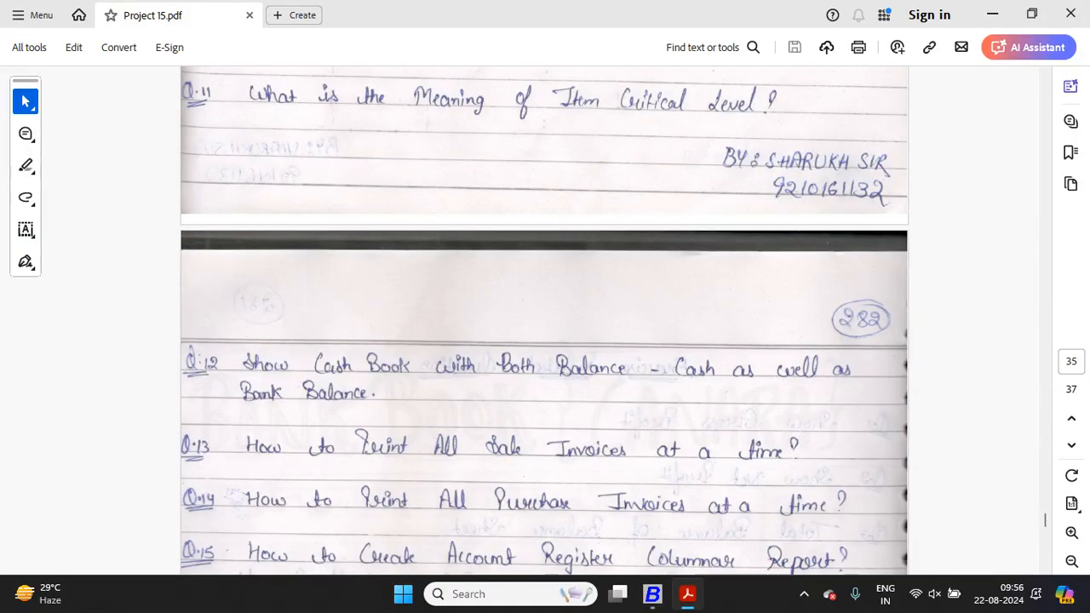
scroll(545, 320, down, 5)
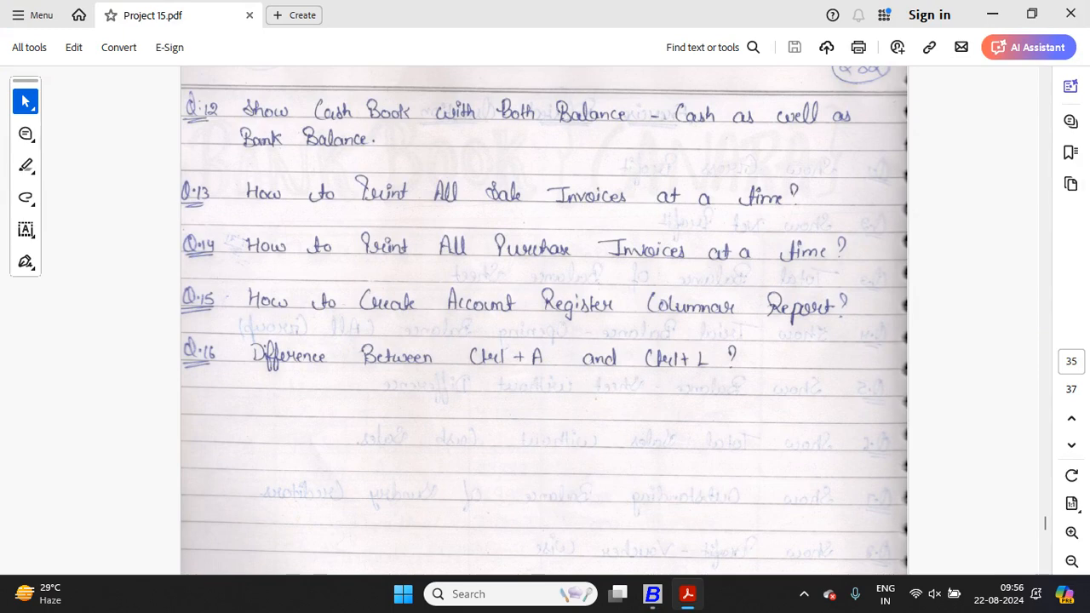
key(alt+Tab)
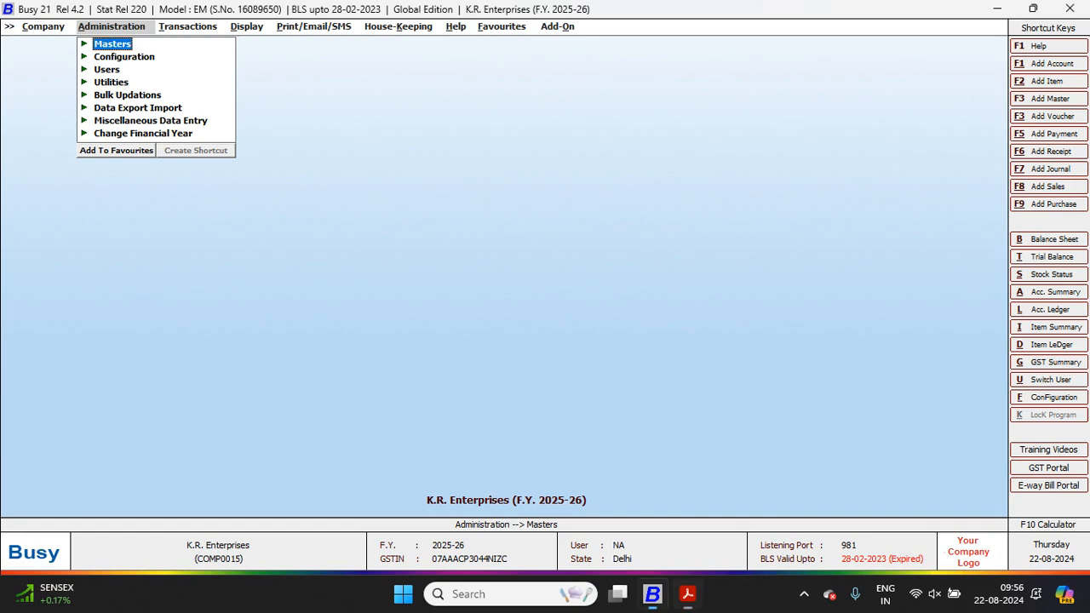
Open the columnar report configuration for the multiple-column Cash/Bank Book.
key(Down)
key(Return)
key(Down)
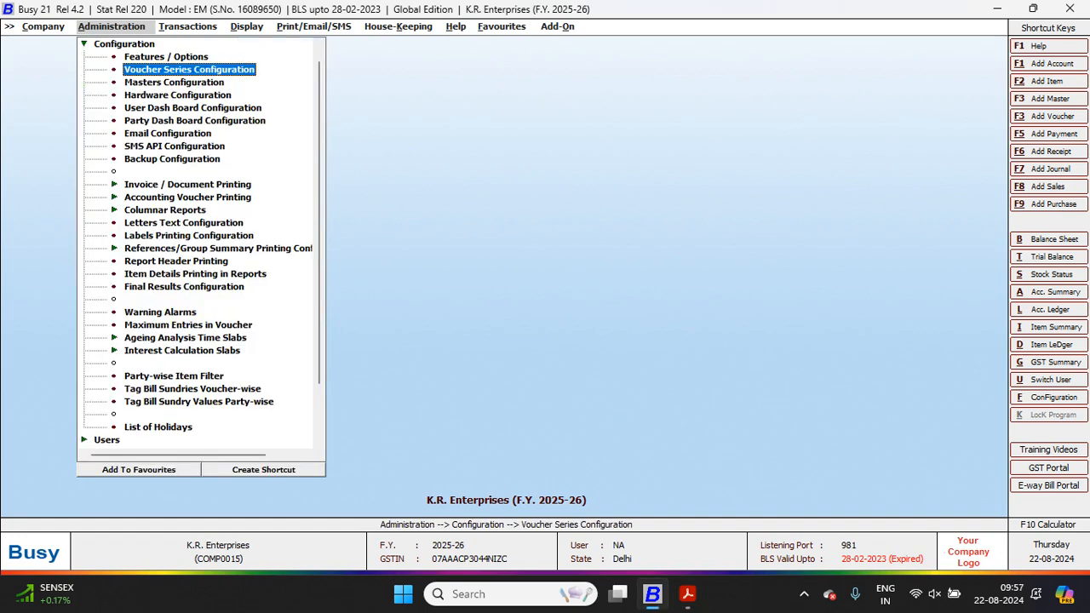
key(Down)
key(a)
key(Down)
key(Return)
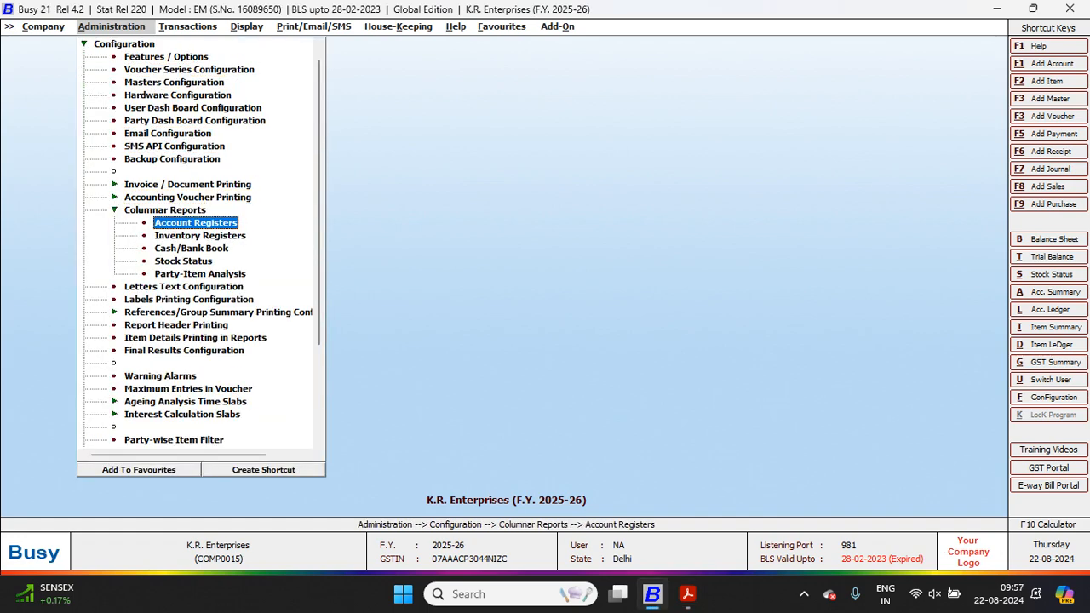
key(Down)
key(Down)
key(Return)
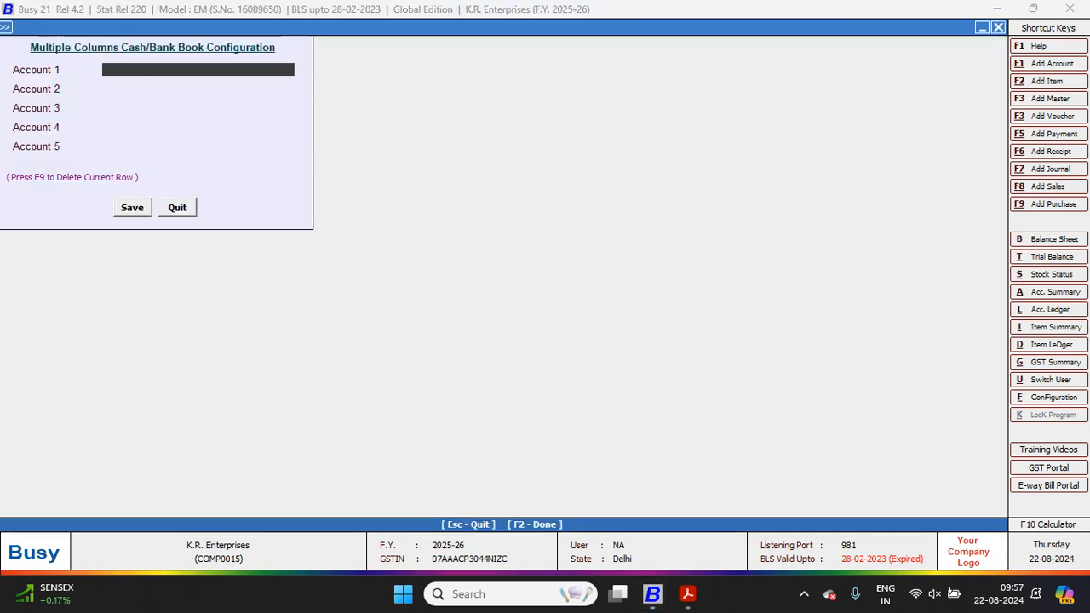
Set Cash, CANARA BANK A/C and Pnb Bank A/C as Accounts 1 to 3 and save the Cash/Bank Book configuration.
key(Down)
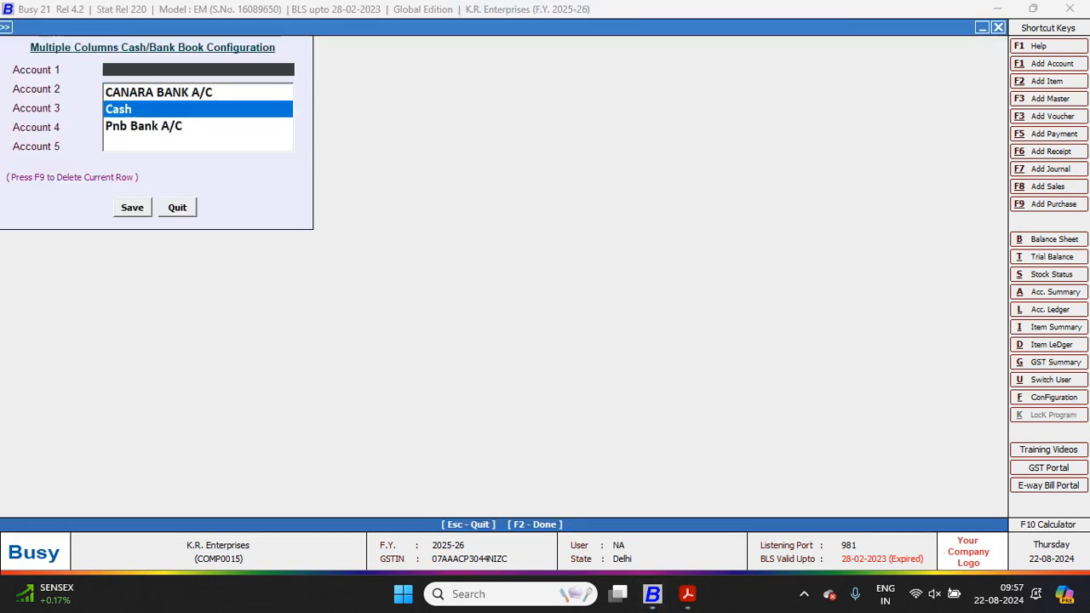
key(Return)
key(Return)
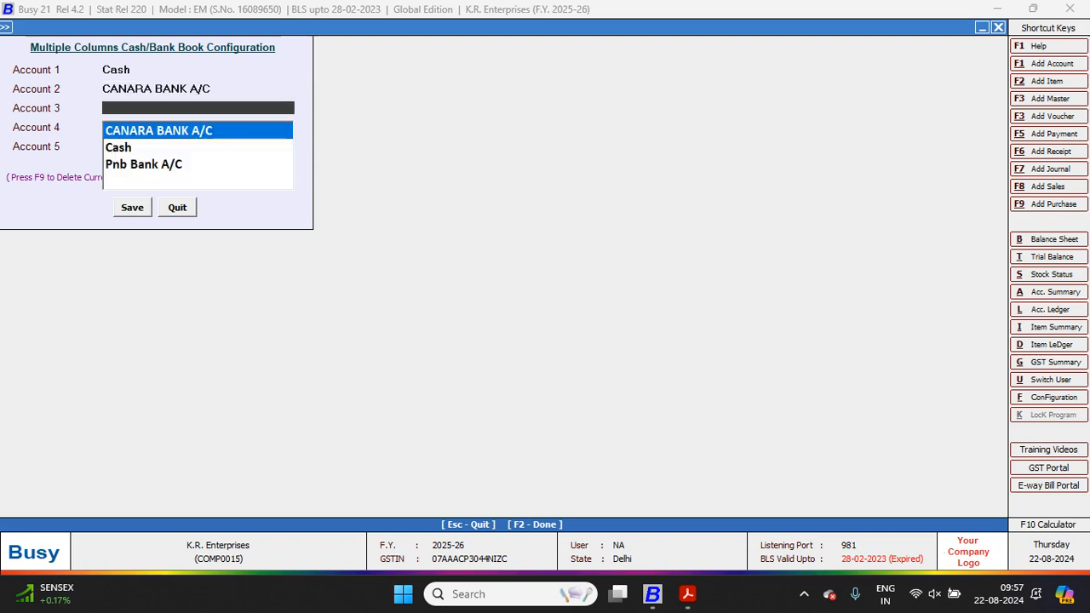
key(Down)
key(Down)
key(Return)
key(Up)
key(Up)
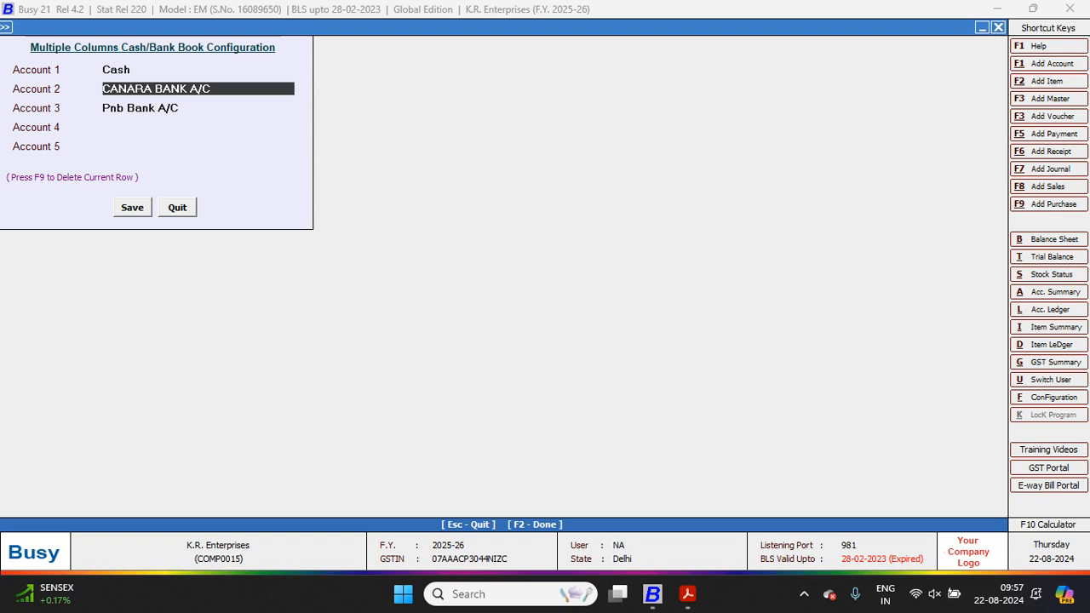
key(F2)
key(Return)
key(Escape)
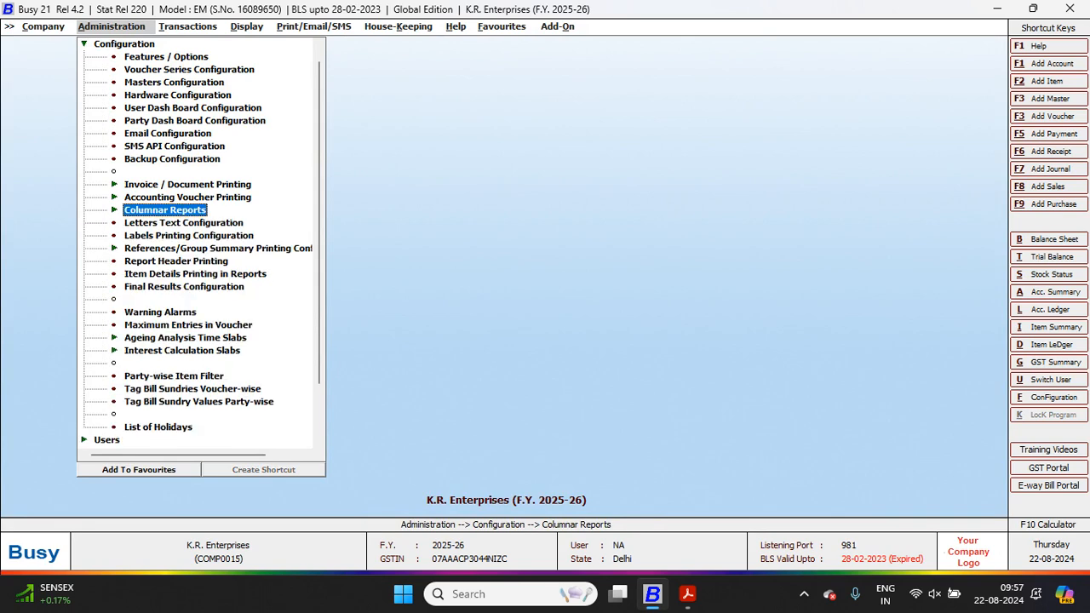
Go to the Cash/Bank Book reports among the account books.
key(Right)
key(Right)
key(Up)
key(Up)
key(Up)
key(Up)
key(Up)
key(Up)
key(Up)
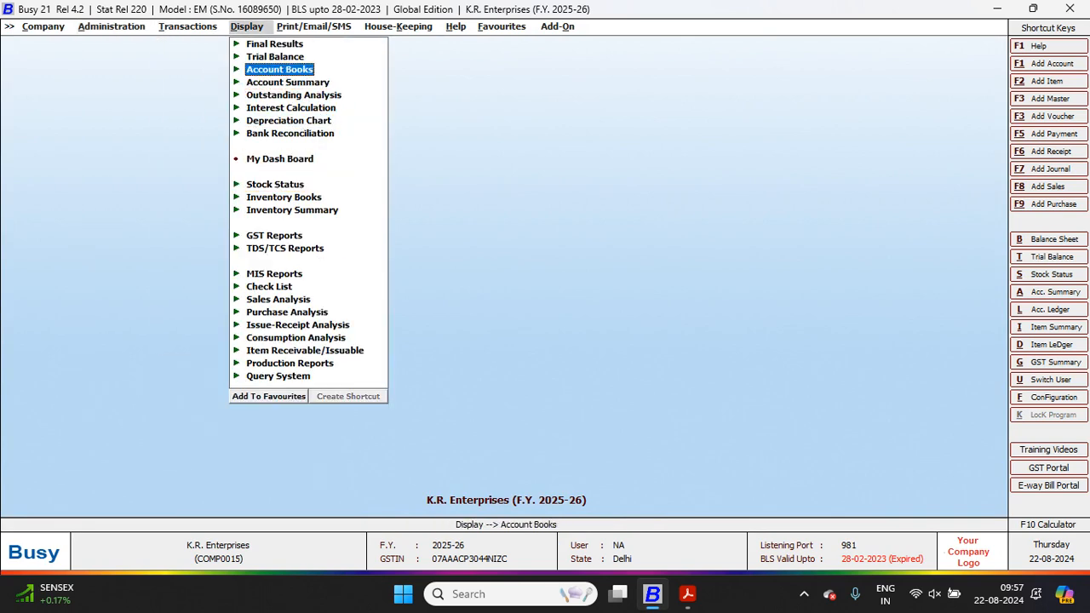
key(Return)
key(Down)
key(Down)
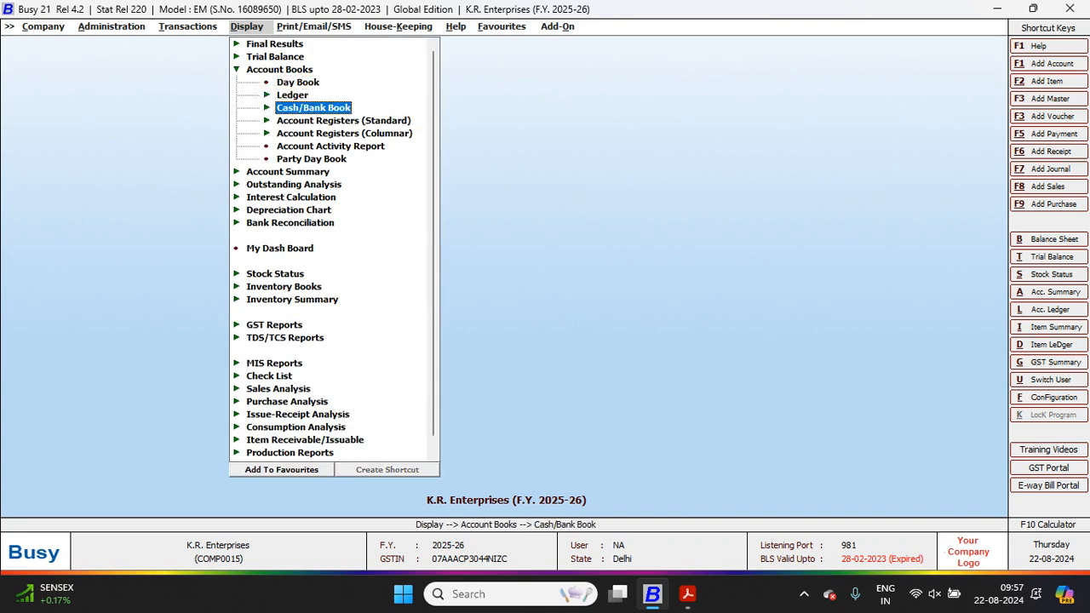
Generate the multiple-column Cash/Bank Book for the period 1-4-2025 to 28-5-2025.
key(Down)
key(Up)
key(Return)
key(Down)
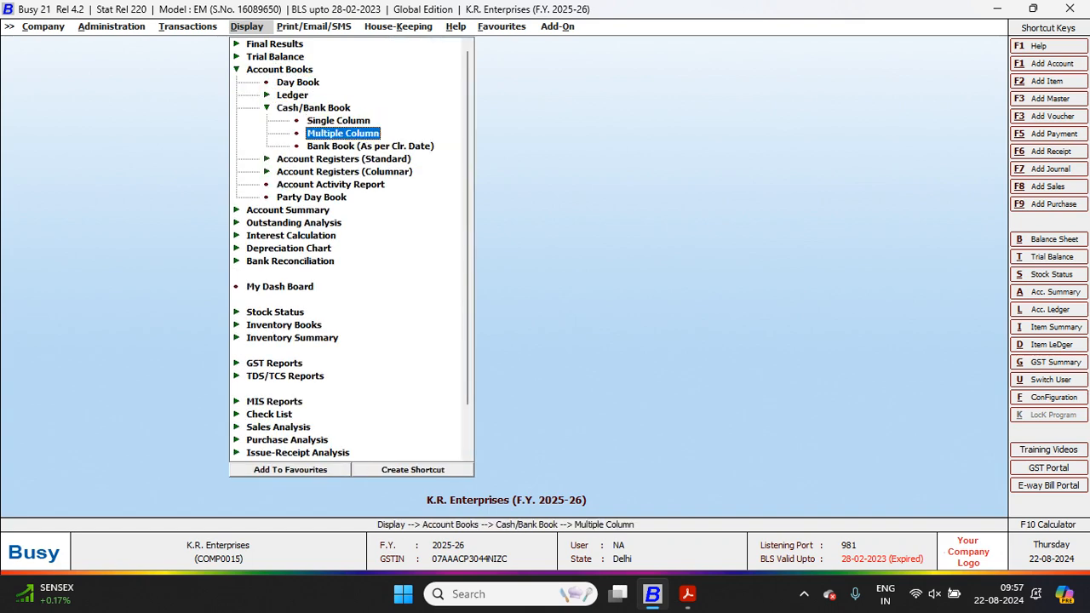
key(Return)
key(Return)
key(Return)
key(Return)
key(F2)
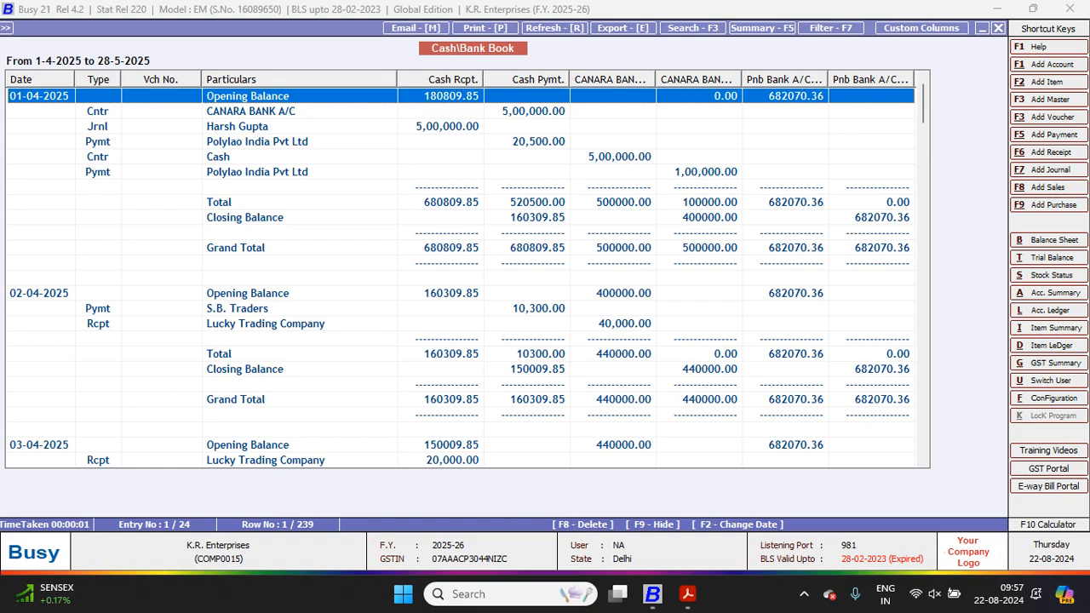
Review the day-wise opening and closing balances of cash, CANARA BANK A/C and Pnb Bank A/C in the Cash/Bank Book.
key(Down)
key(Down)
key(Down)
key(Down)
key(Down)
key(Down)
key(Down)
key(Down)
key(Down)
key(Down)
key(Down)
key(Down)
key(Down)
key(Down)
key(Down)
key(Down)
key(Down)
key(Down)
key(Down)
key(Down)
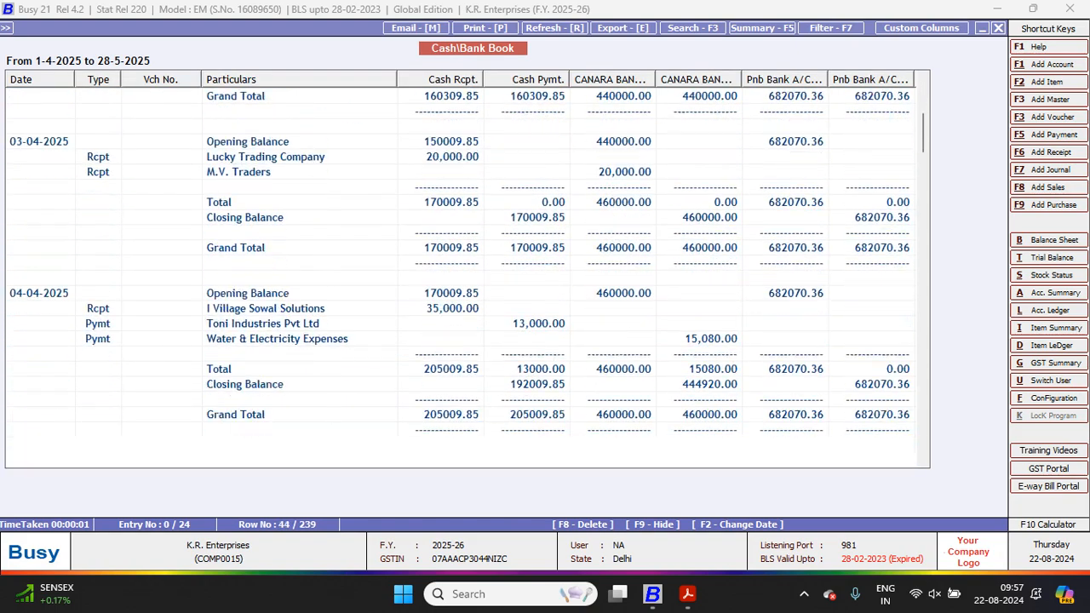
key(Down)
key(Down)
key(Down)
key(Down)
key(Down)
key(Down)
key(Down)
key(Down)
key(Down)
key(Down)
key(Down)
key(Down)
key(Down)
key(Down)
key(Down)
key(Down)
key(Down)
key(Down)
key(Down)
key(Down)
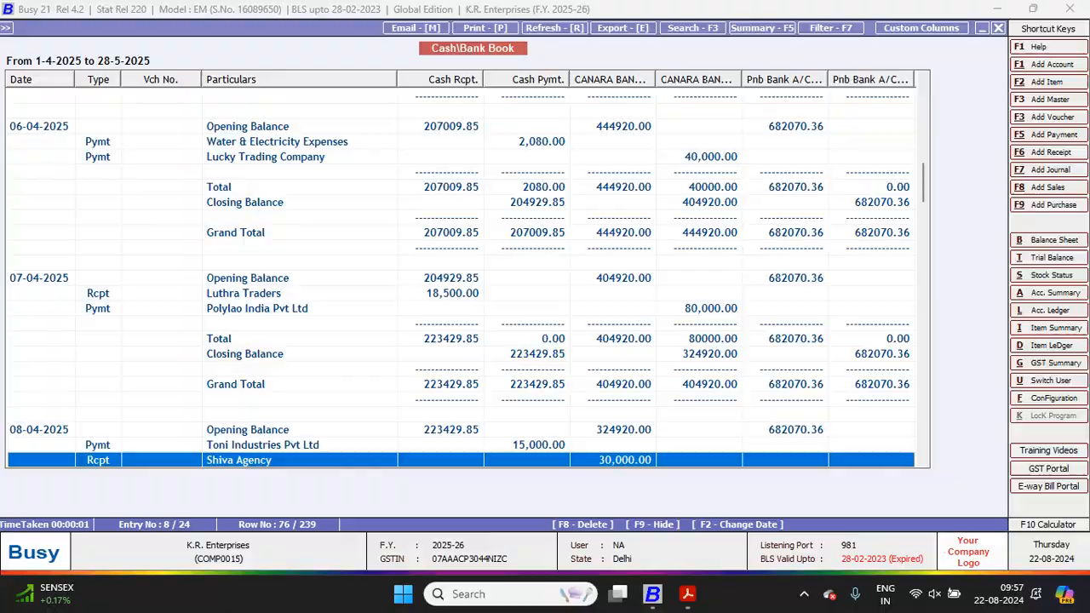
Check the next question in Project 15.pdf, return to Busy and close the Cash/Bank Book report.
key(alt+Tab)
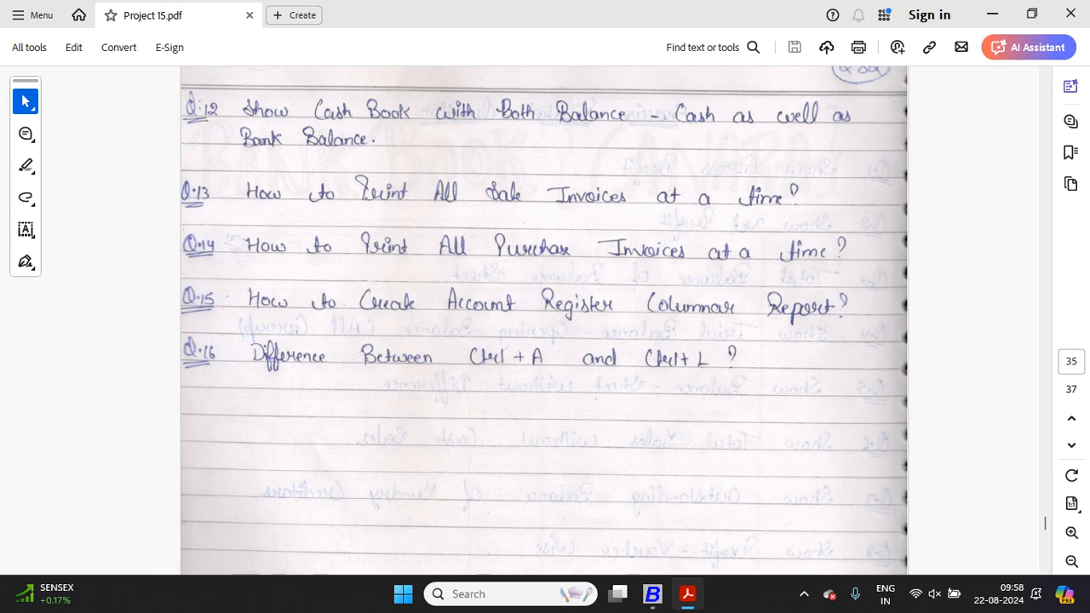
key(alt+Tab)
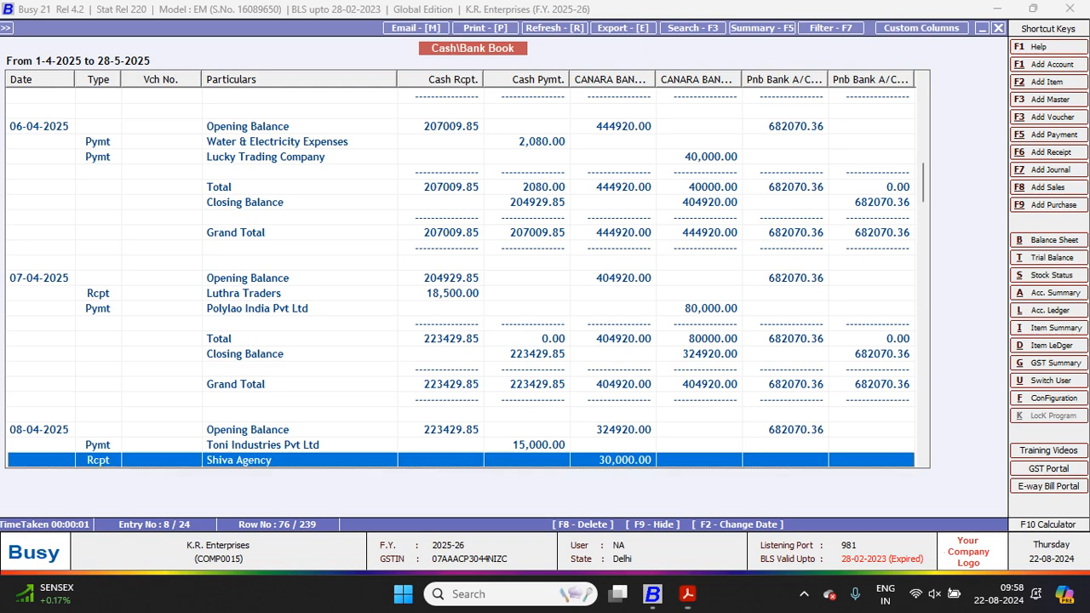
key(Escape)
key(Escape)
key(Escape)
key(Escape)
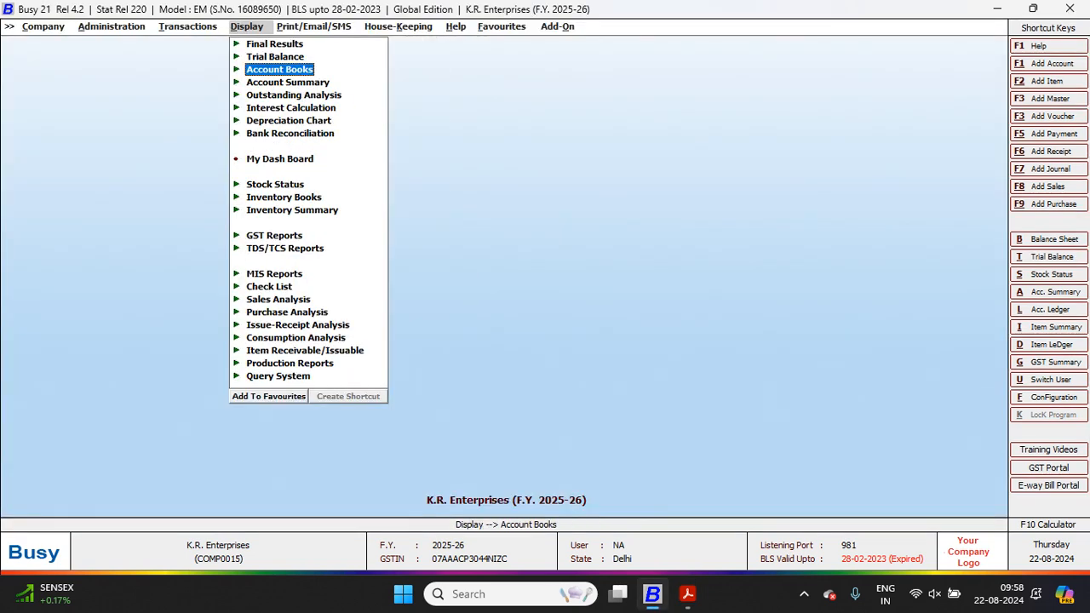
Open date-wise Sales Invoice printing from the Invoice/Documents print utilities.
key(Right)
key(Up)
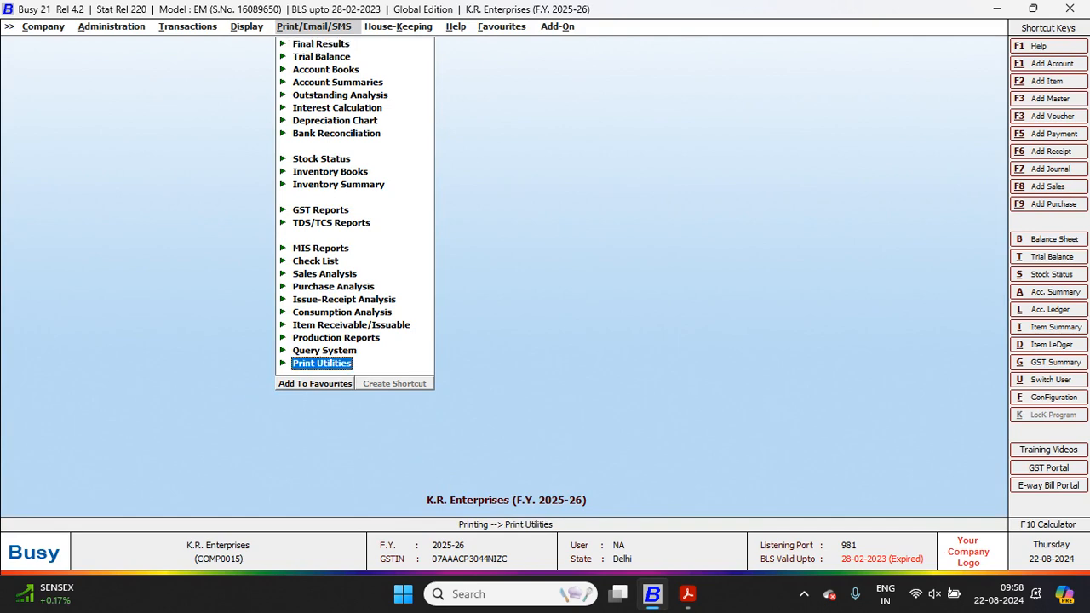
key(Return)
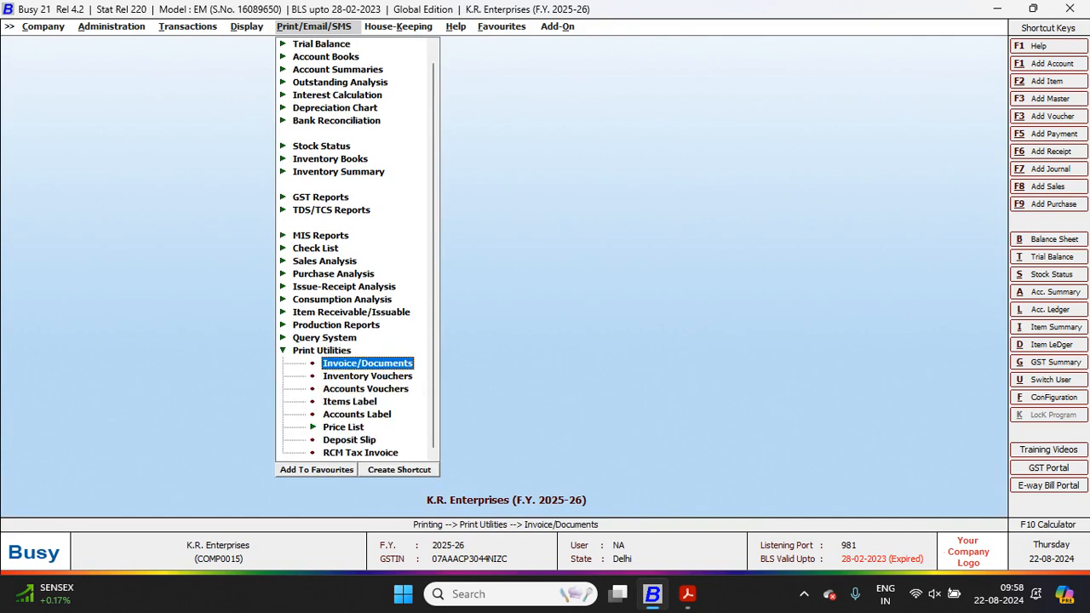
key(Return)
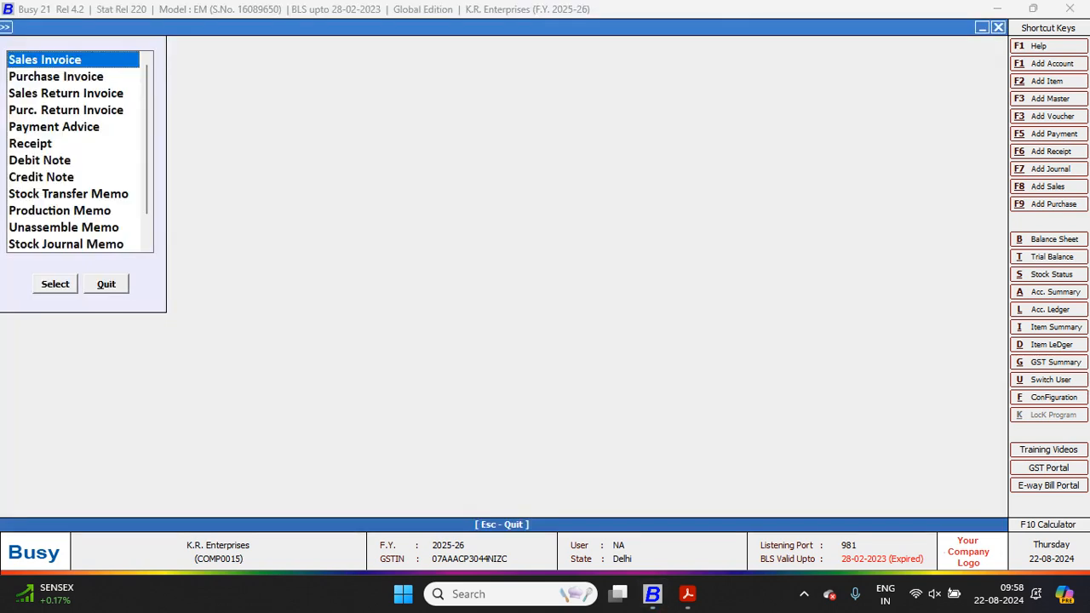
key(Return)
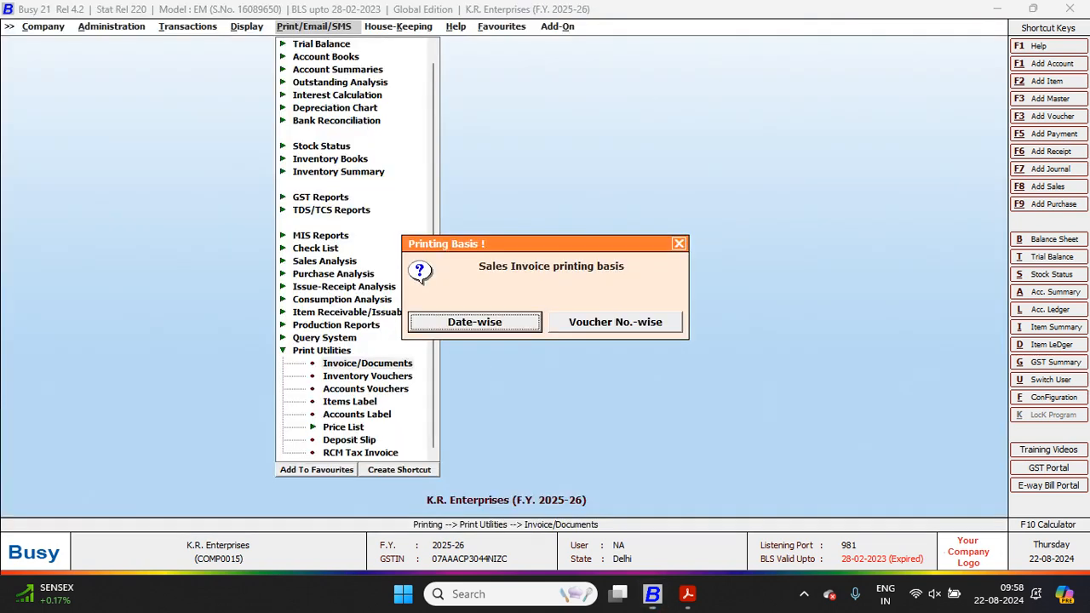
key(Return)
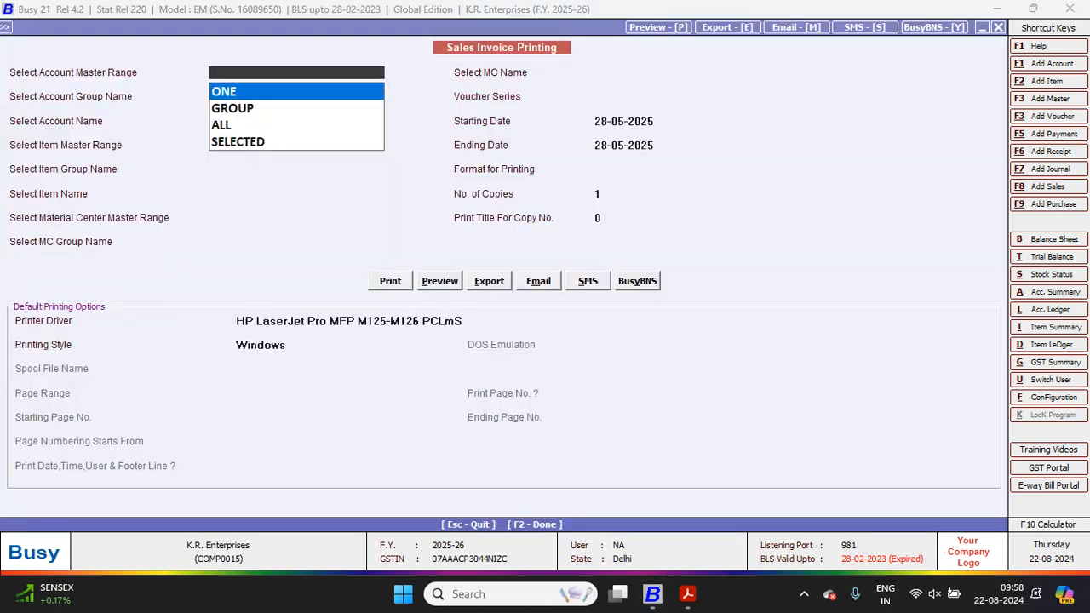
key(Down)
key(Up)
key(Return)
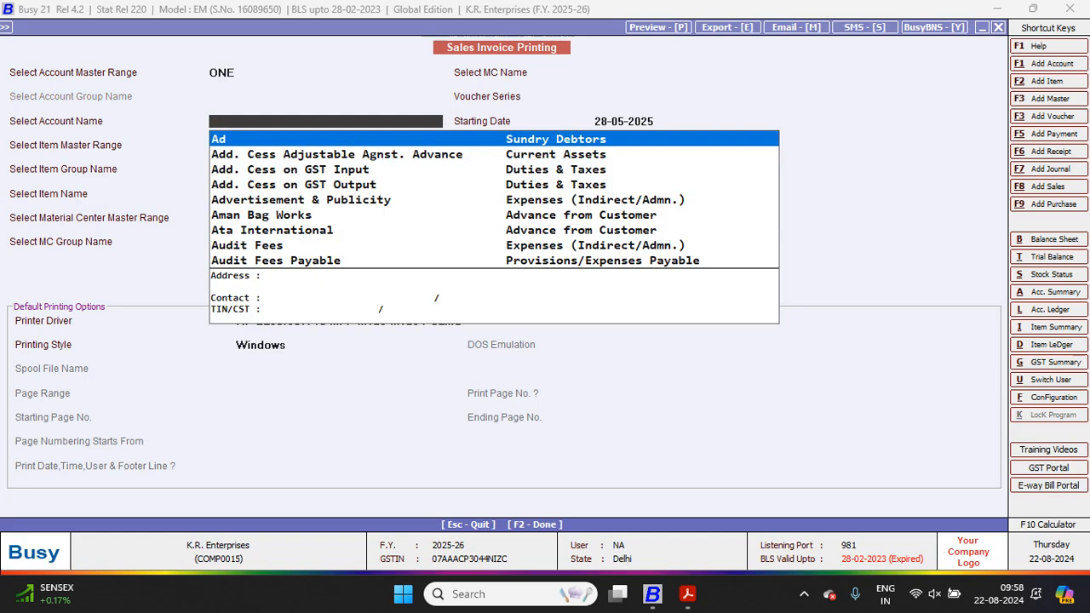
key(Down)
key(Down)
key(Down)
key(Down)
key(Down)
key(Down)
key(Down)
key(Down)
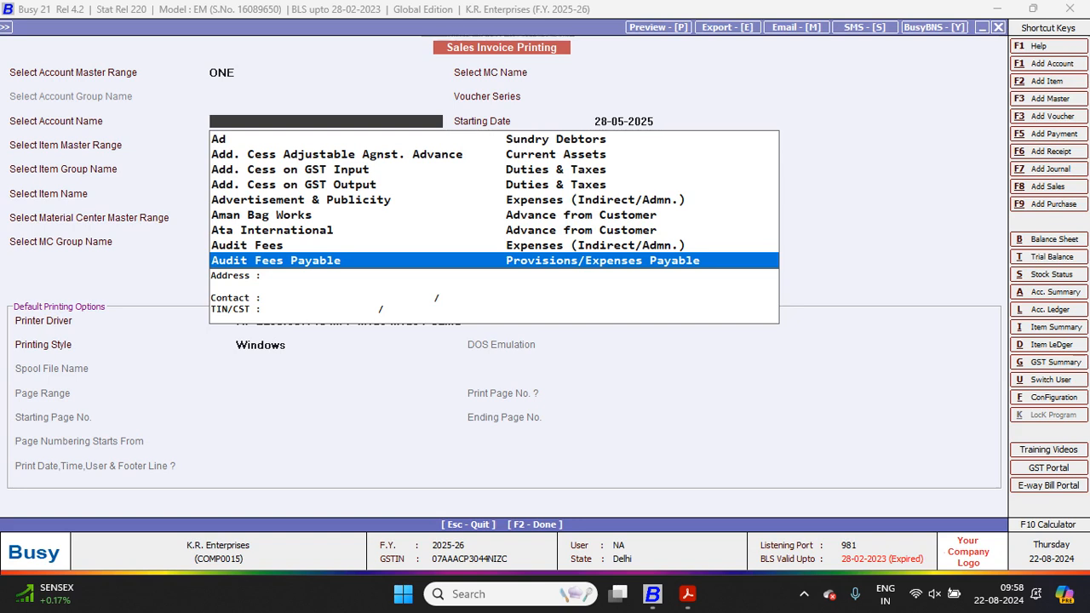
key(Escape)
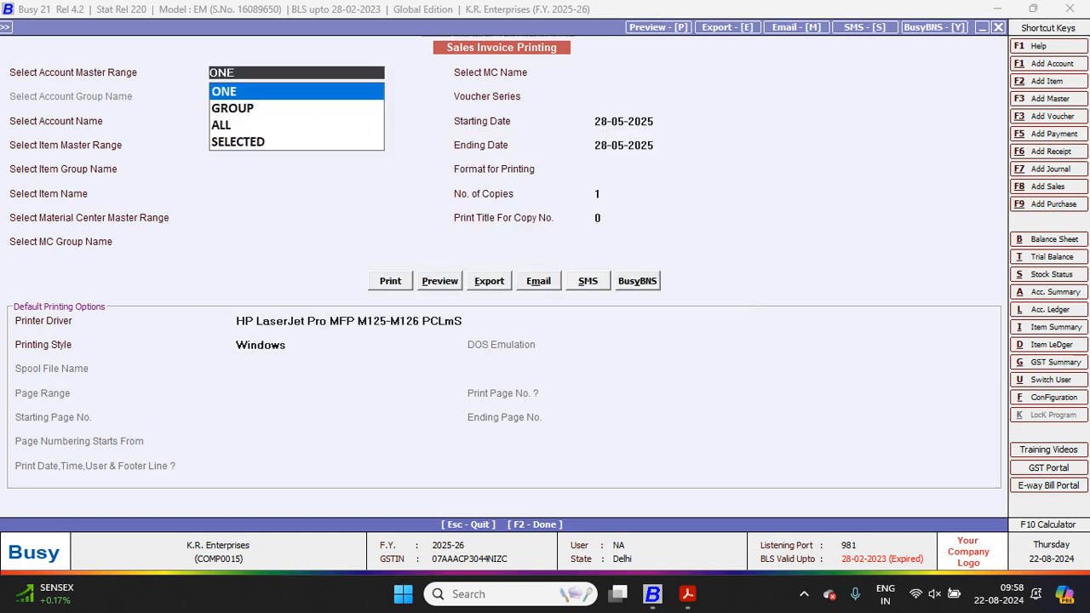
Set the account, item and material center ranges to ALL and accept Main as the voucher series for sales invoice printing.
key(Down)
key(Down)
key(Return)
key(Down)
key(Down)
key(Return)
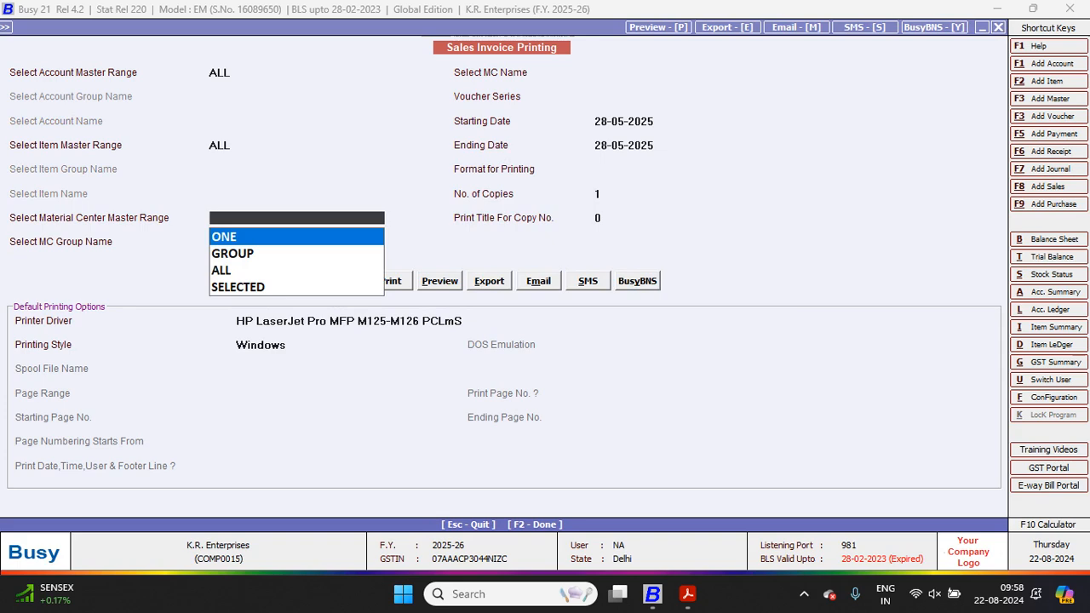
key(Down)
key(Down)
key(Return)
key(Return)
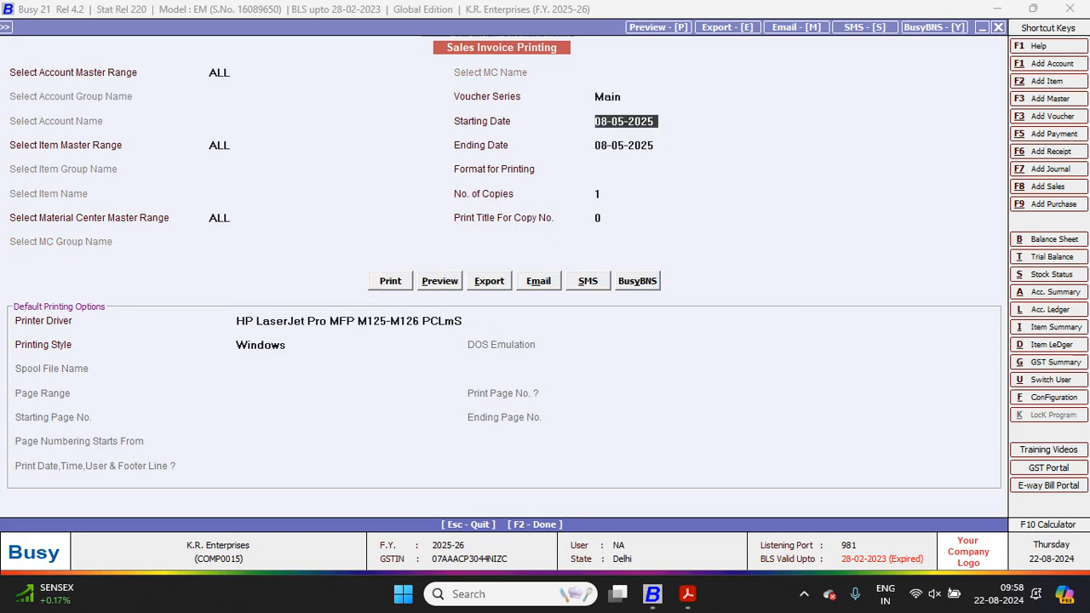
Set the sales invoice printing period from 01-04-2025 to 31-03-2026.
text(1.4)
key(Return)
text(3)
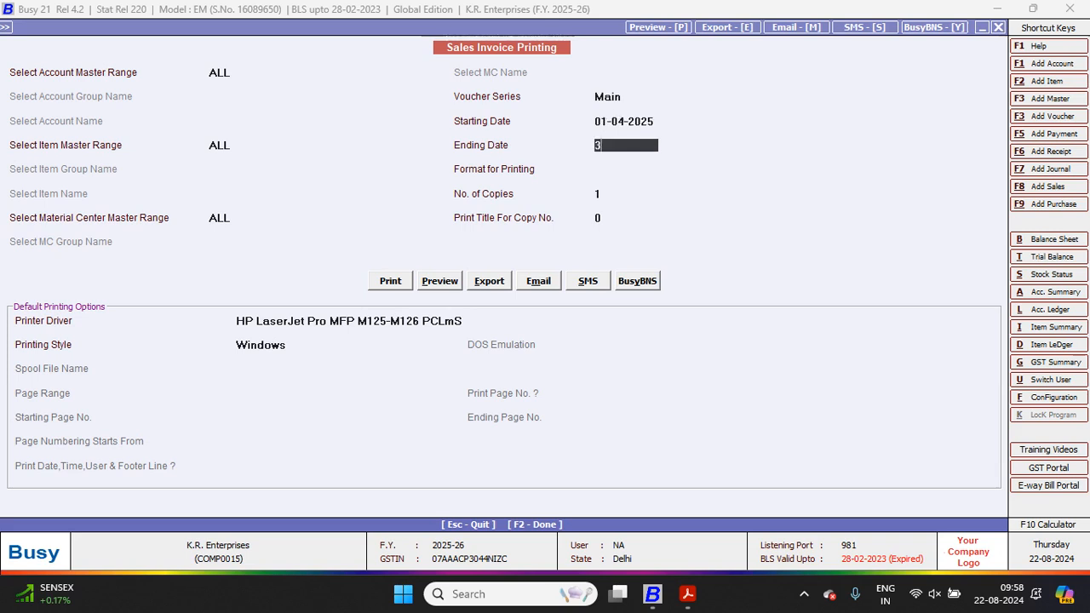
text(1.3)
key(Return)
key(Escape)
key(Escape)
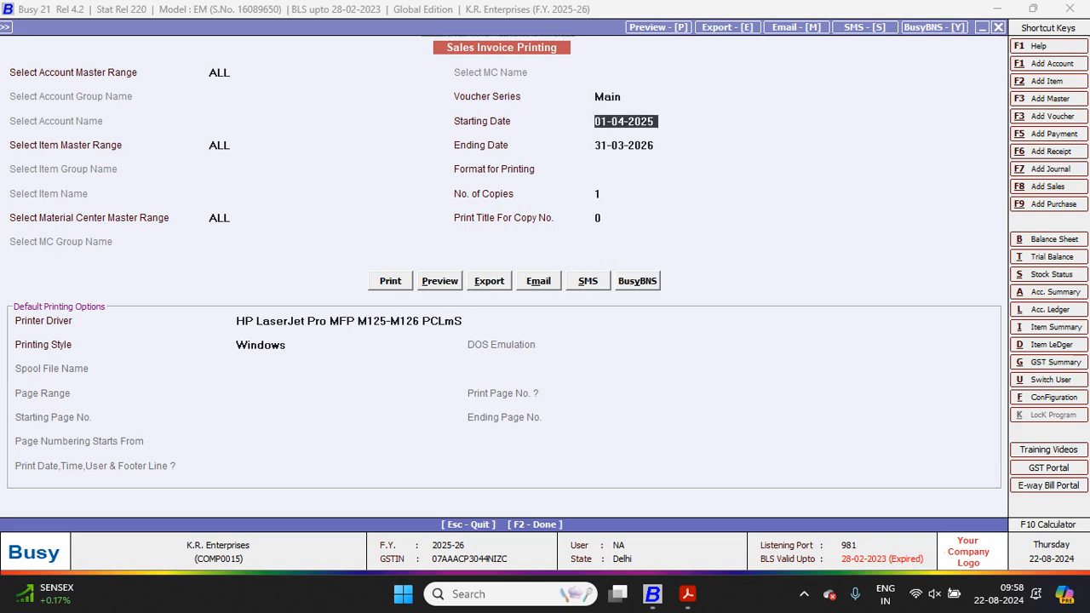
Change the sales invoice printing period to 01-05-2025 through 31-05-2025.
text(1.5)
key(Return)
text(31.5)
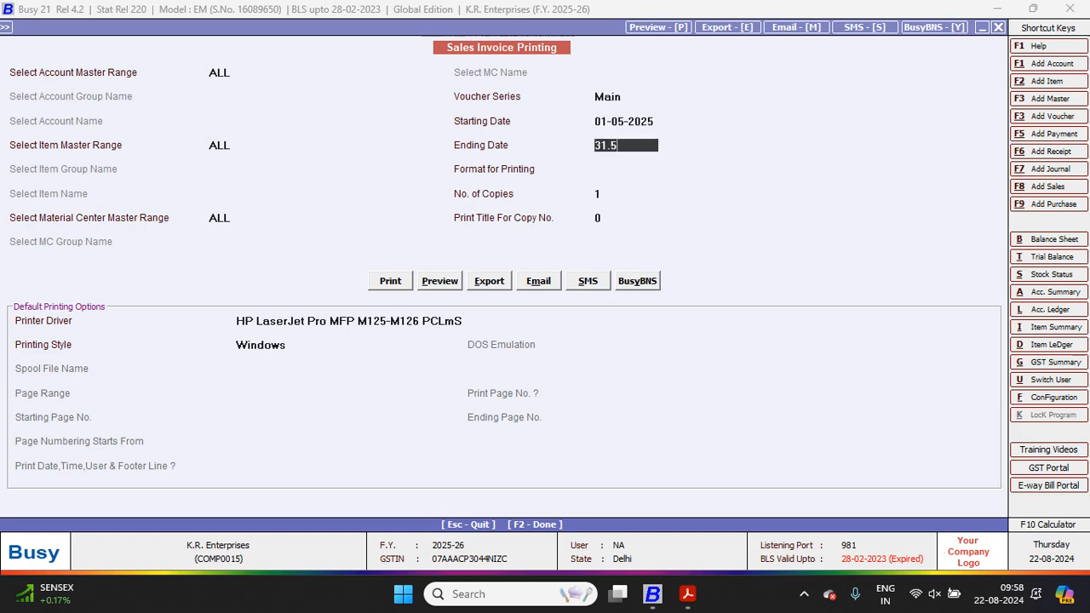
key(Return)
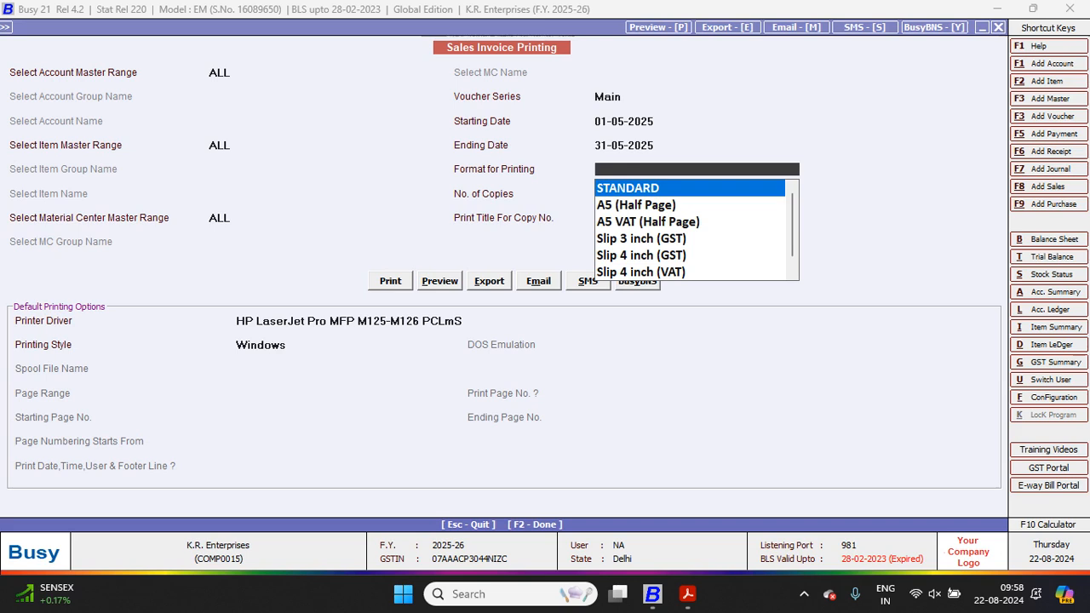
Choose the STANDARD printing format and set the sales invoice period to 01-04-2025 through 31-03-2026.
key(Return)
key(Up)
key(Up)
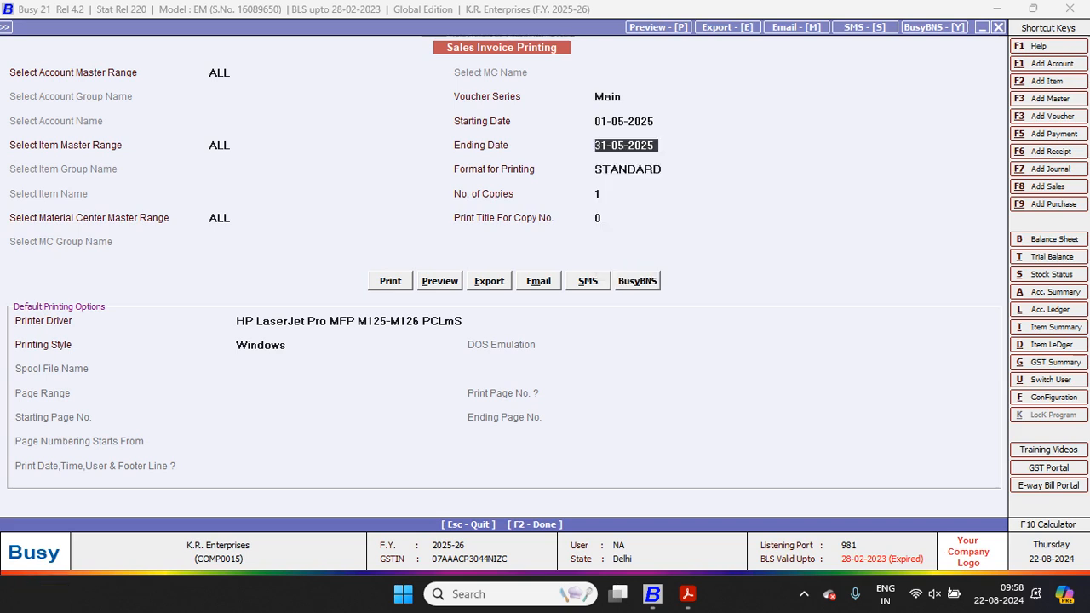
key(Up)
text(1.4)
key(Return)
text(31.3)
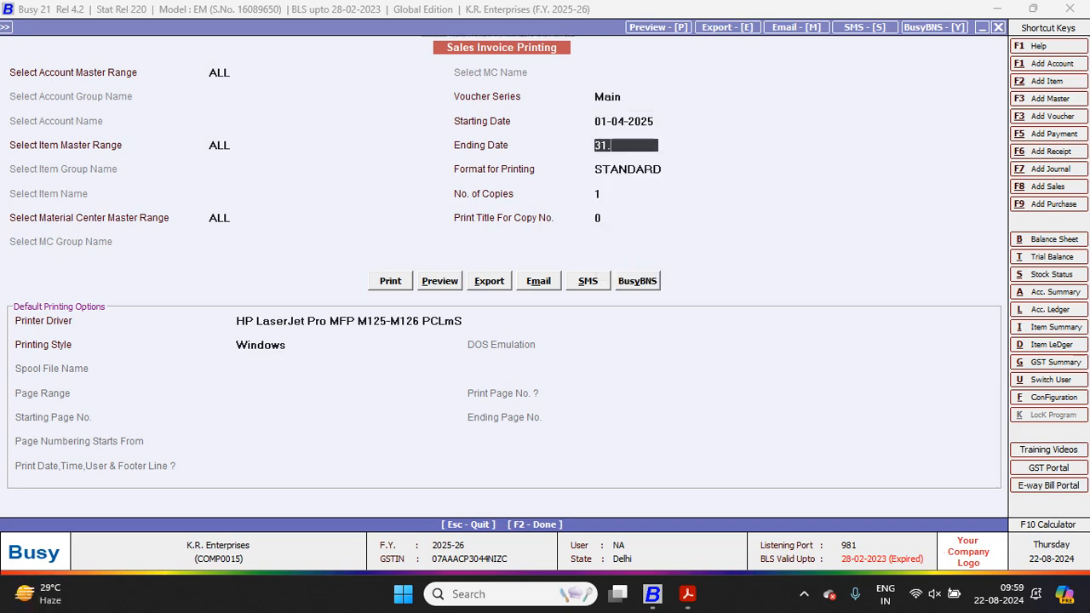
key(Return)
key(Return)
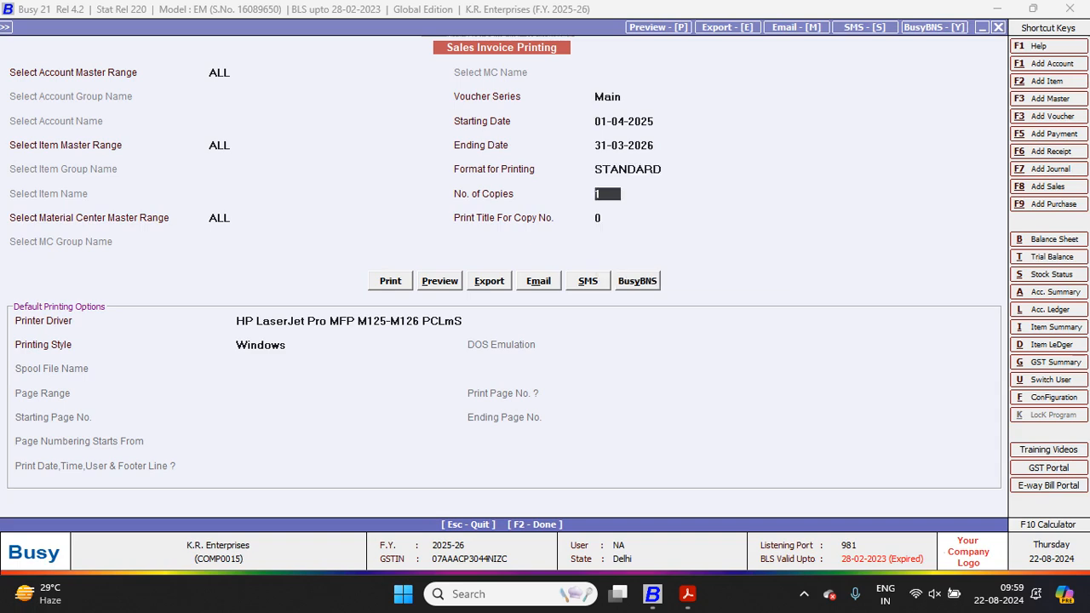
Keep one copy, set the print title copy number to 3 and start the sales invoice preview.
key(Return)
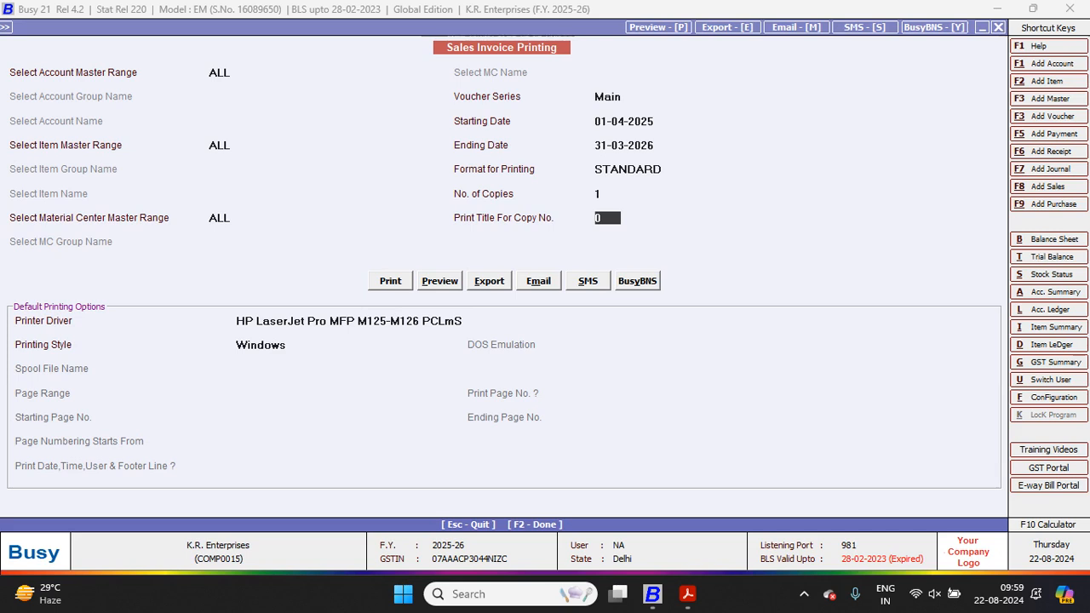
text(3)
key(Return)
key(Right)
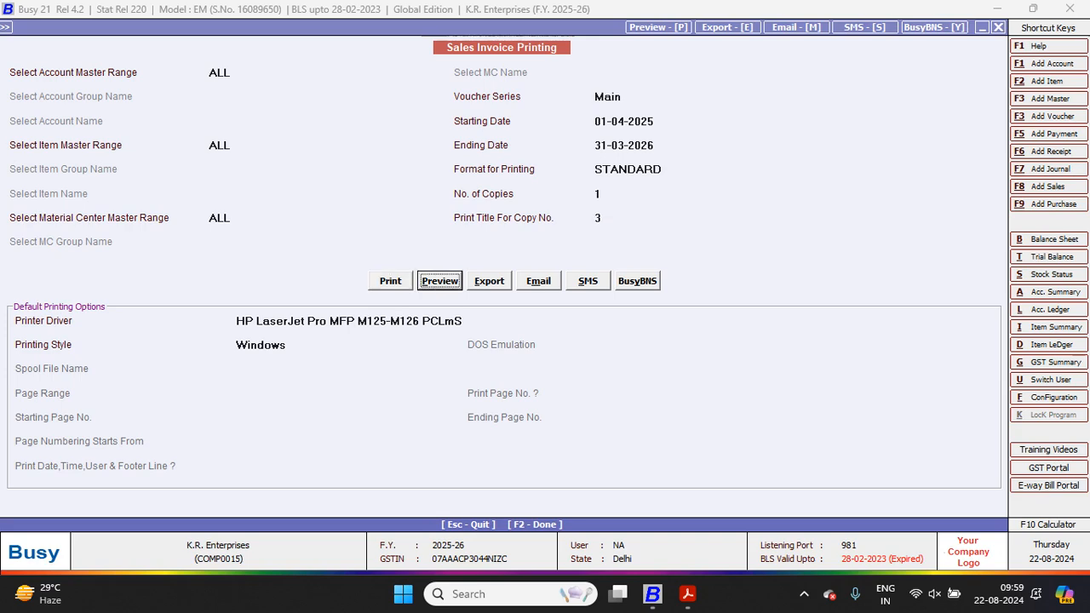
key(Return)
Turn on Print Company PAN and Print Party Details in the sales invoice configuration.
key(Return)
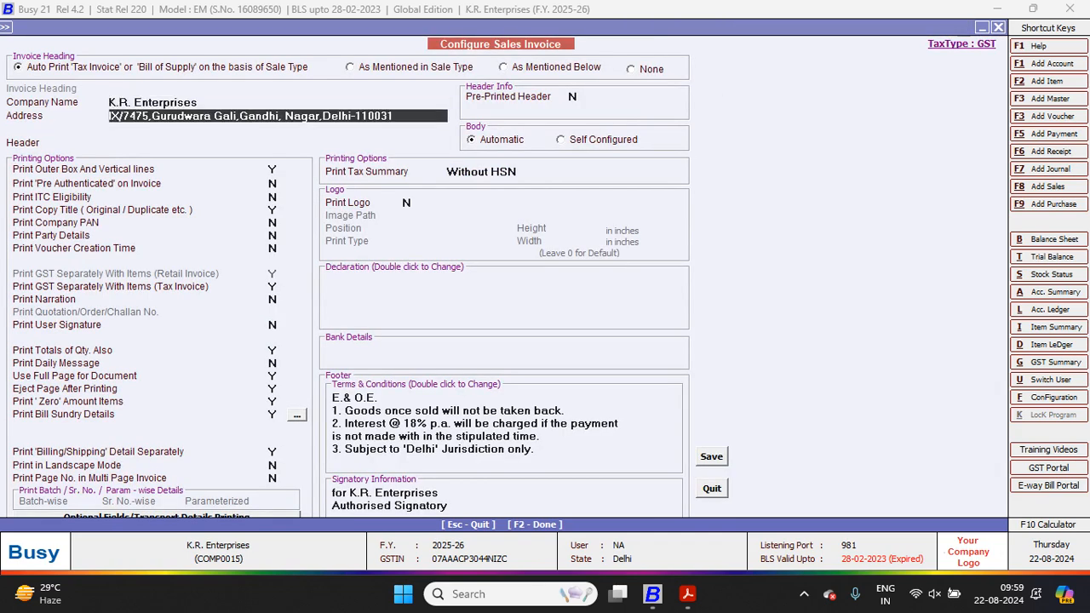
key(Return)
key(Return)
key(Return)
key(Return)
key(Return)
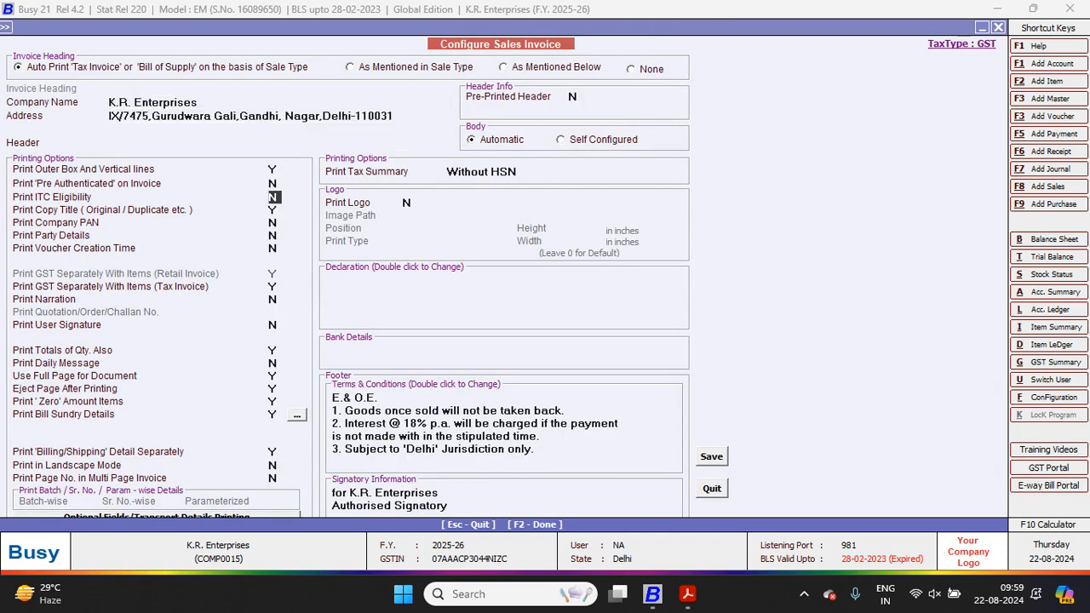
key(Return)
key(Return)
text(Y)
key(Return)
text(Y)
key(Return)
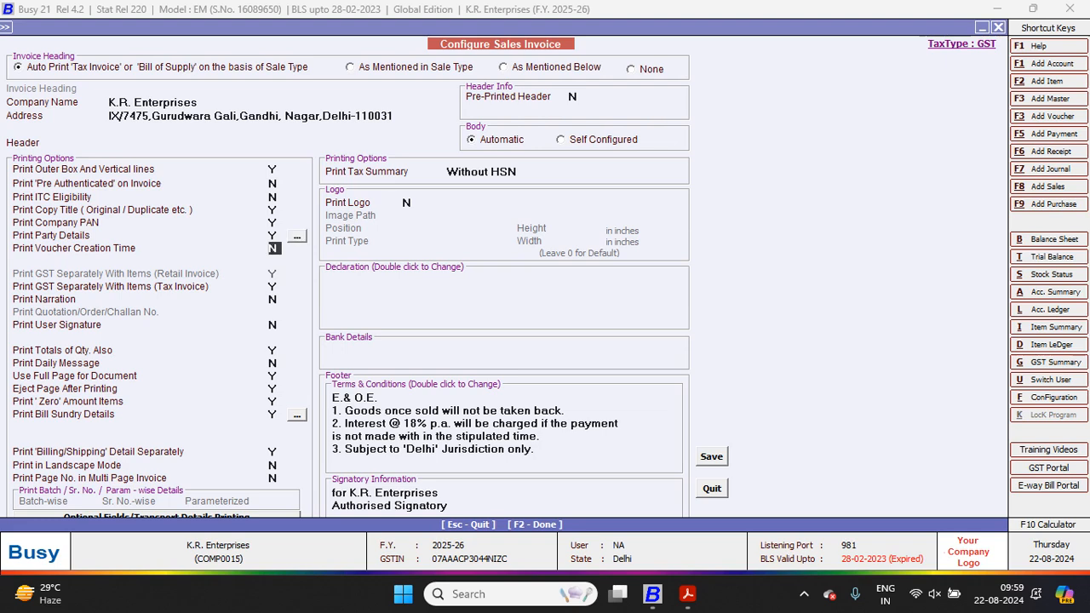
Enable party PAN, e-mail ID, mobile number, separate state and pincode printing, then save the configuration and generate the invoice preview.
key(Return)
key(Return)
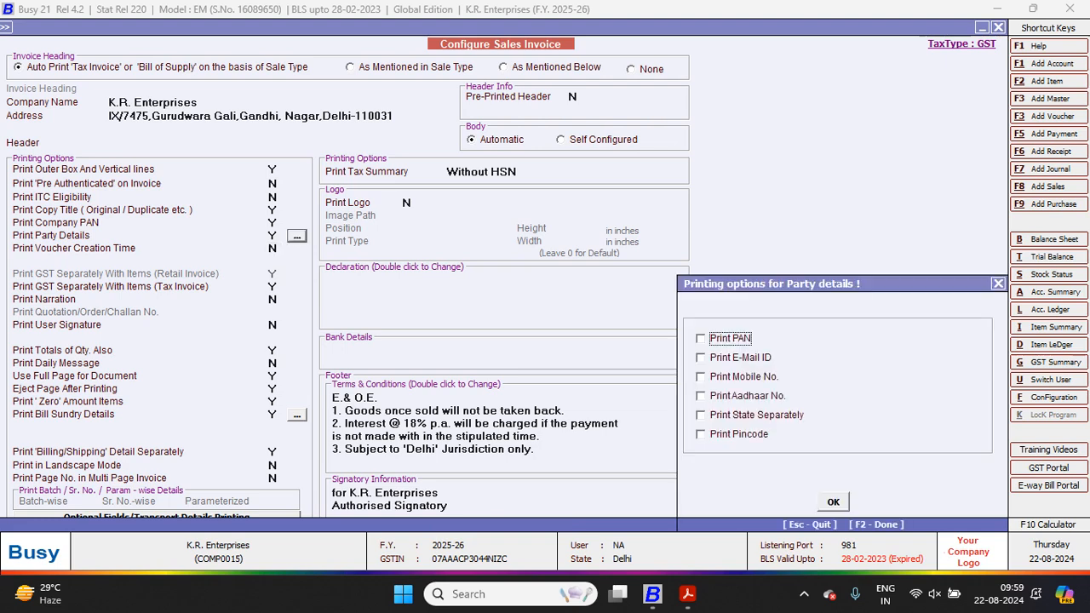
key(Return)
key(space)
key(Return)
key(space)
click(700, 435)
click(700, 415)
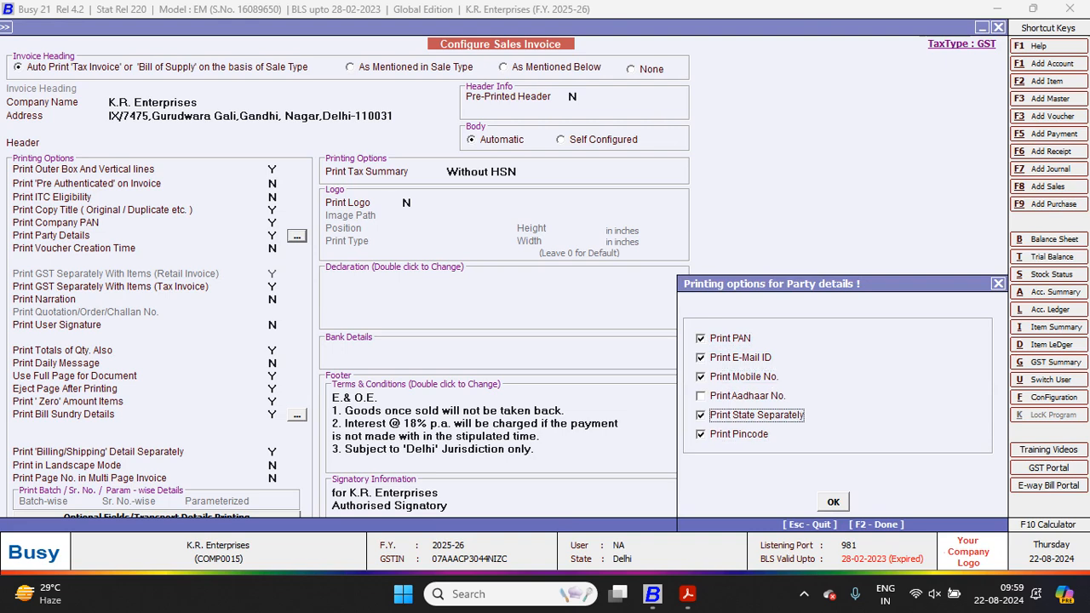
click(833, 503)
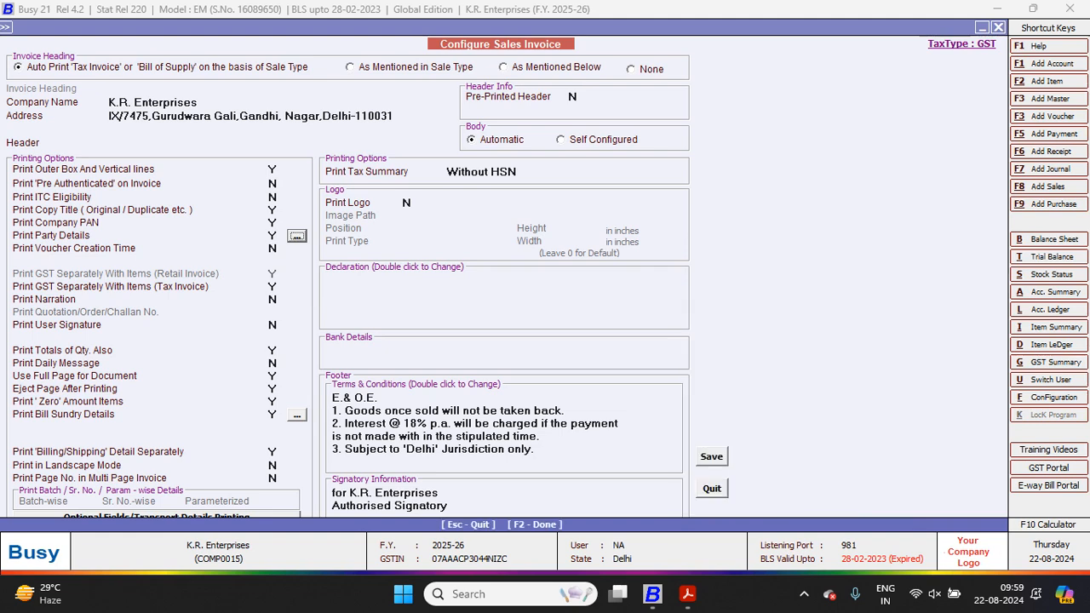
key(F2)
key(Return)
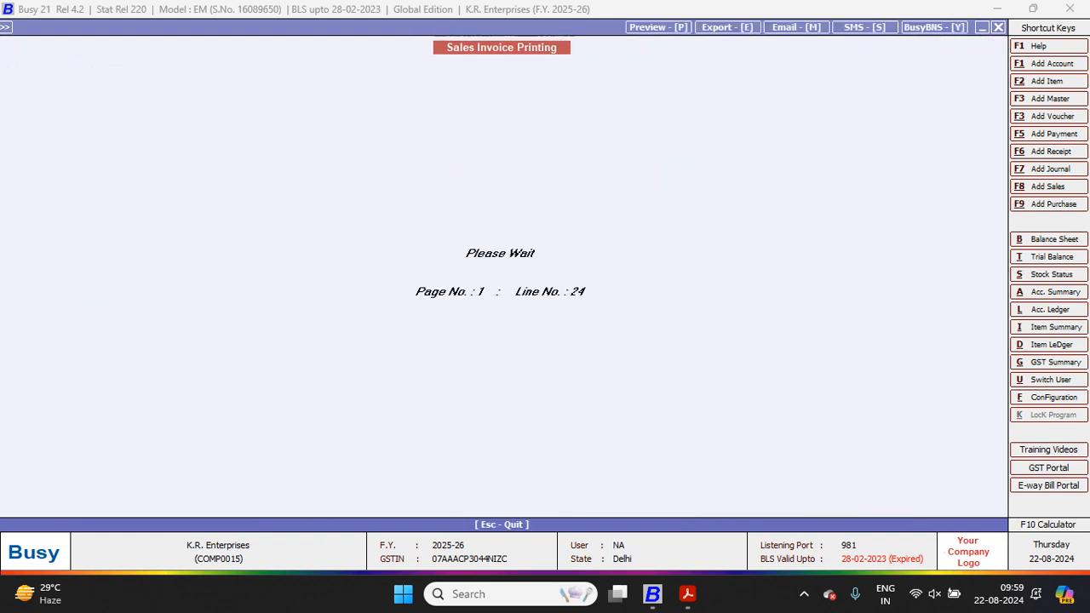
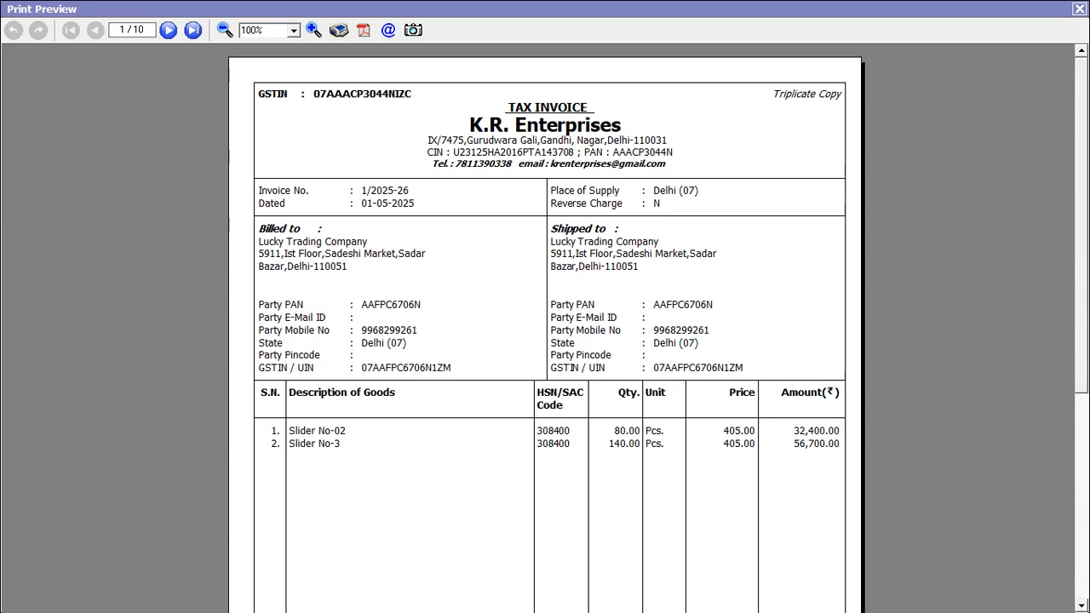
Page through the print preview of all sales invoices up to the last page.
click(168, 30)
click(168, 30)
click(168, 29)
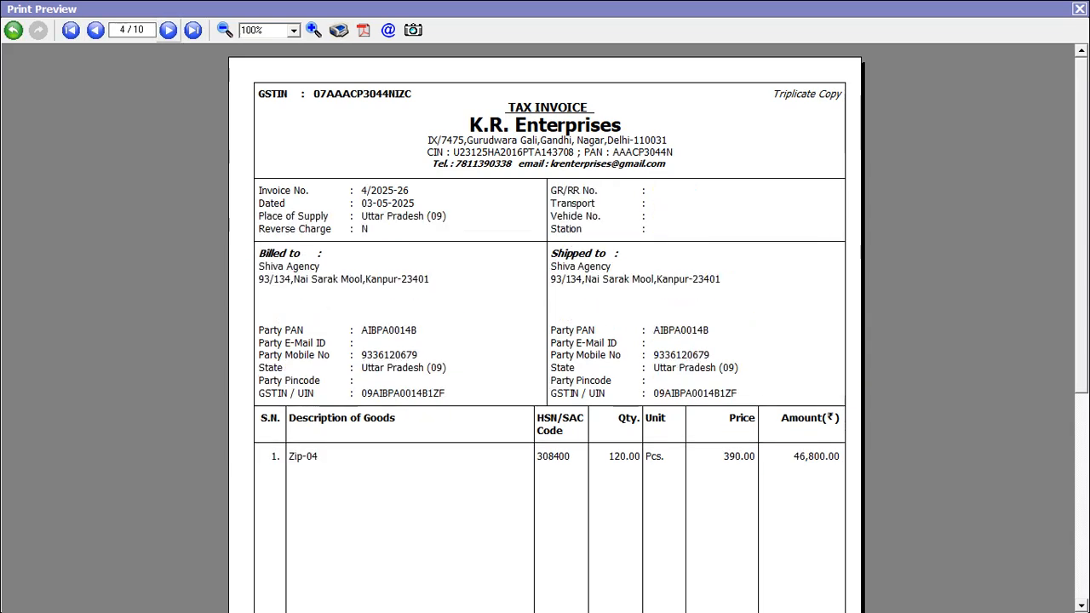
click(167, 30)
click(168, 29)
click(167, 29)
click(168, 30)
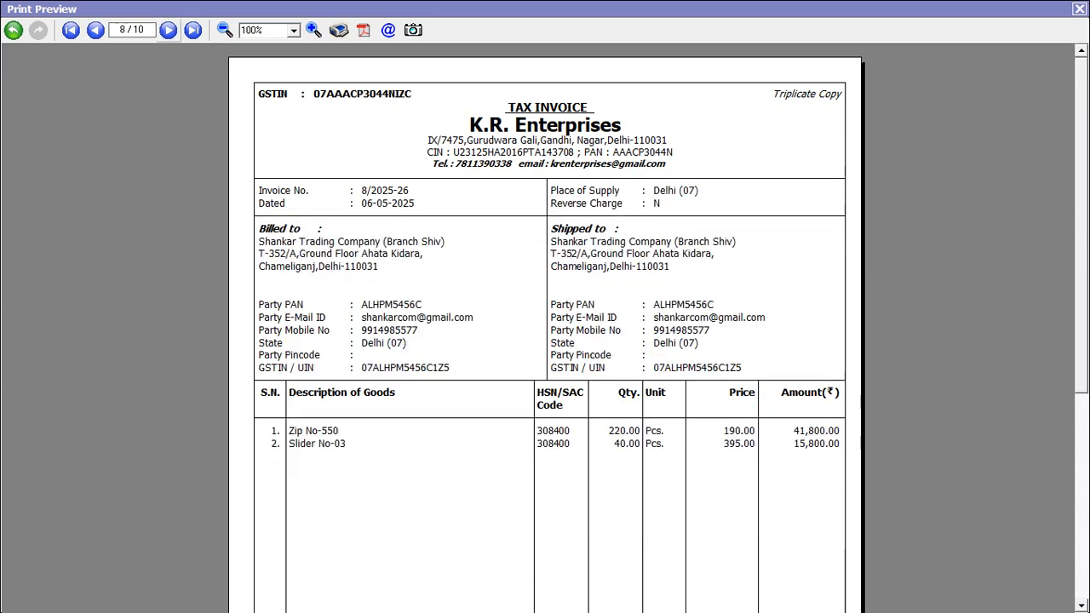
click(168, 30)
click(167, 30)
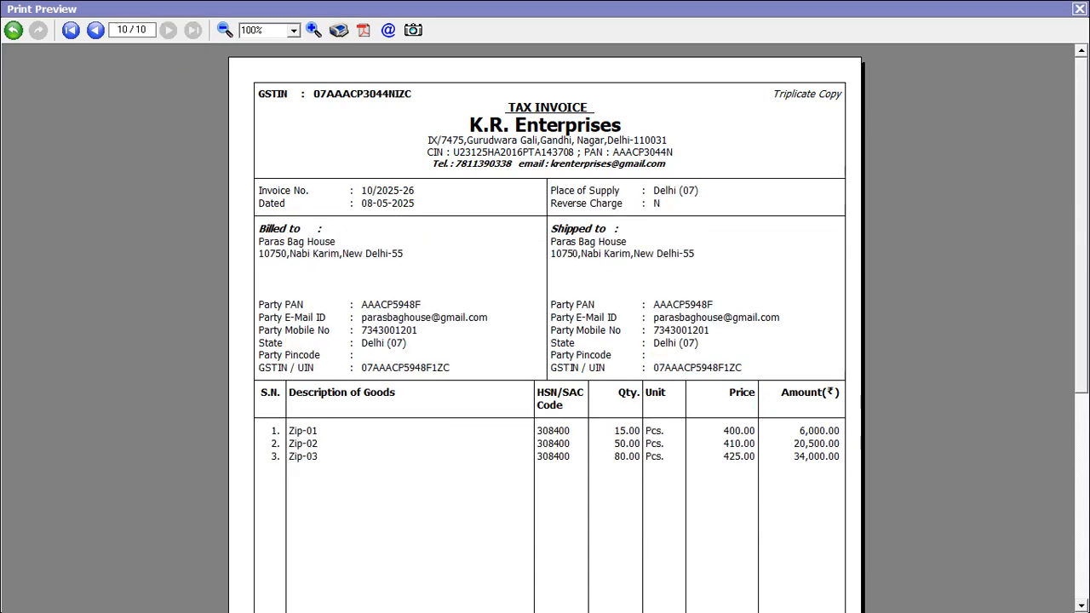
Close the sales invoice preview and read the question on printing all purchase invoices in Project 15.pdf.
click(1079, 8)
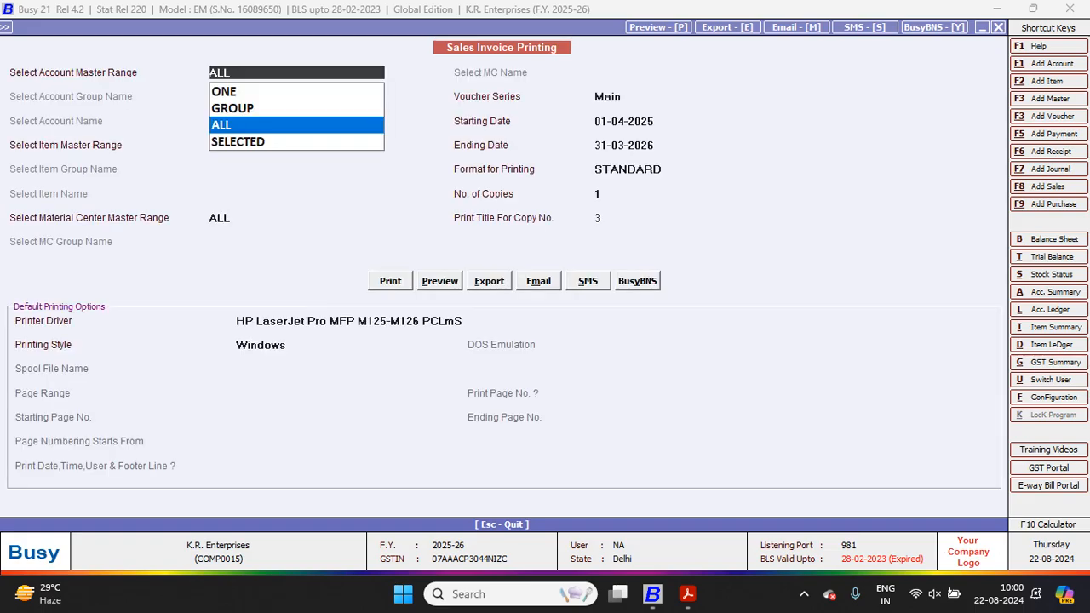
key(alt+Tab)
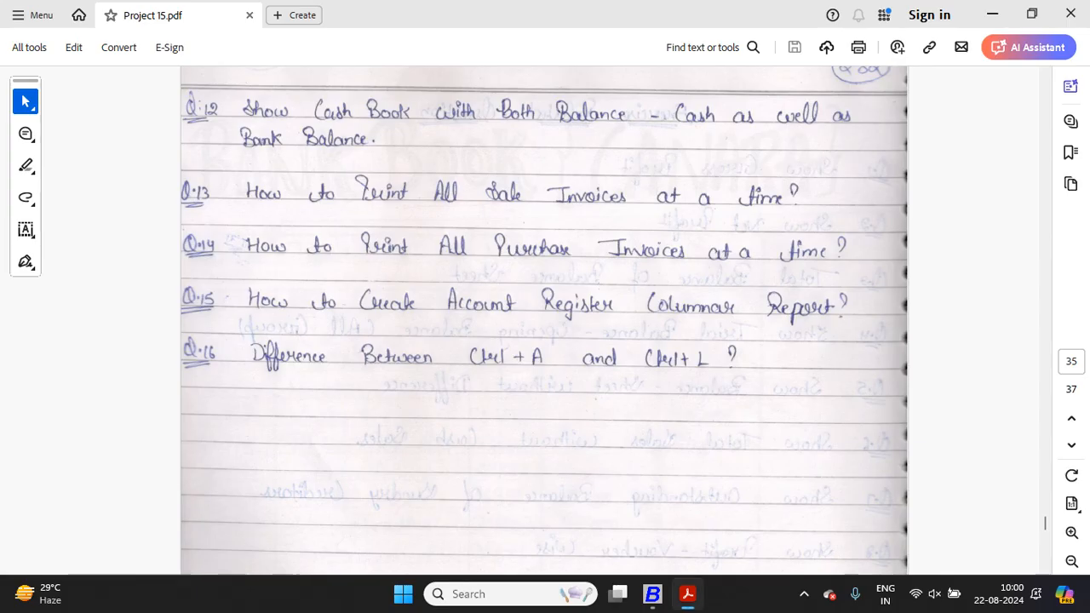
scroll(544, 320, down, 1)
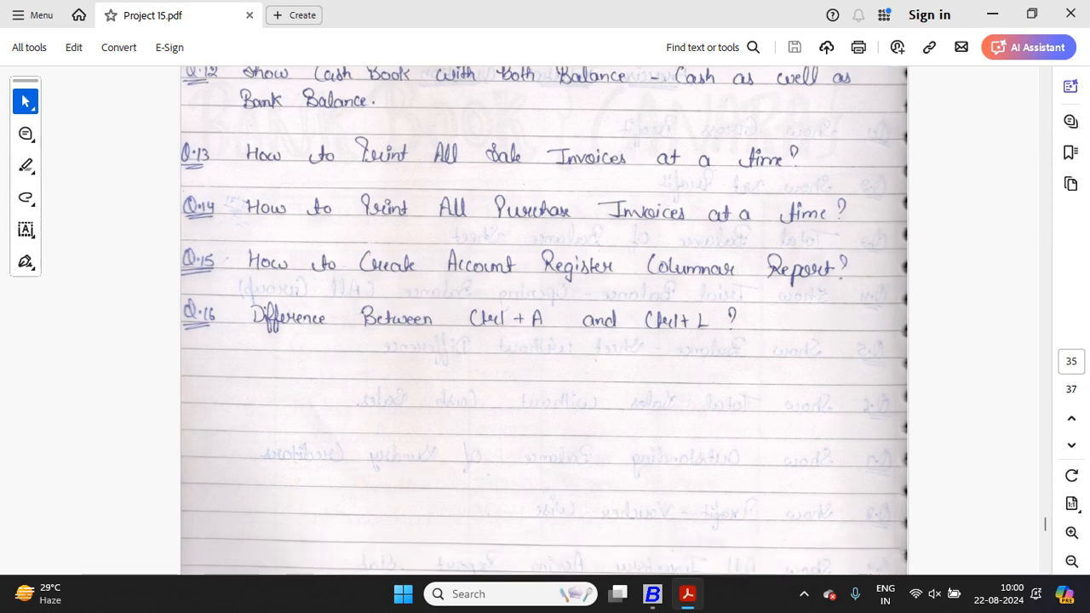
Switch back to Busy, leave sales invoice printing and open date-wise printing of purchase invoices.
key(alt+Tab)
key(Escape)
key(Escape)
key(Escape)
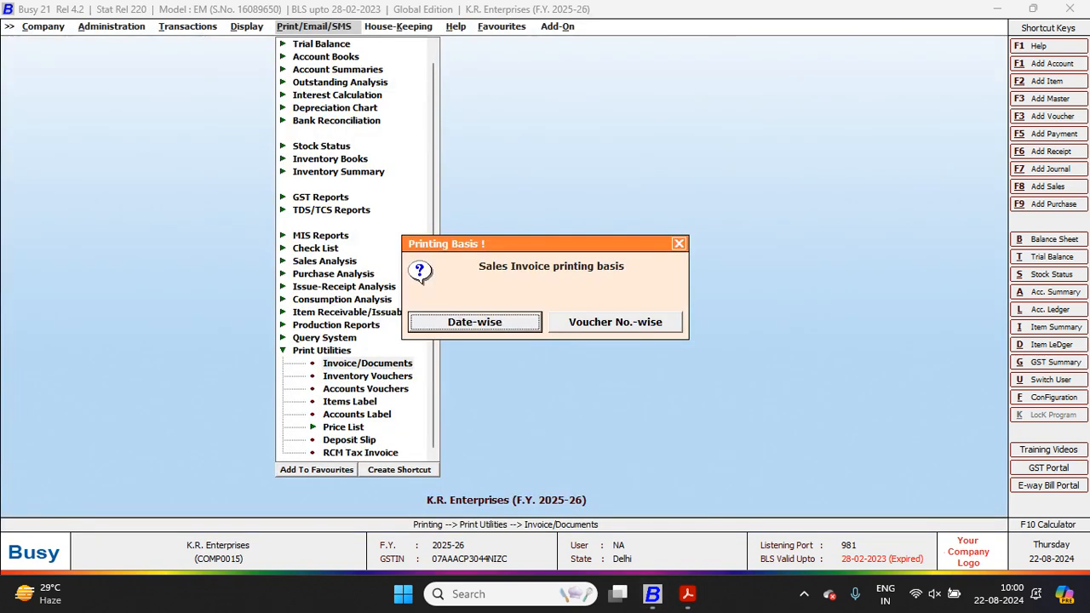
key(Return)
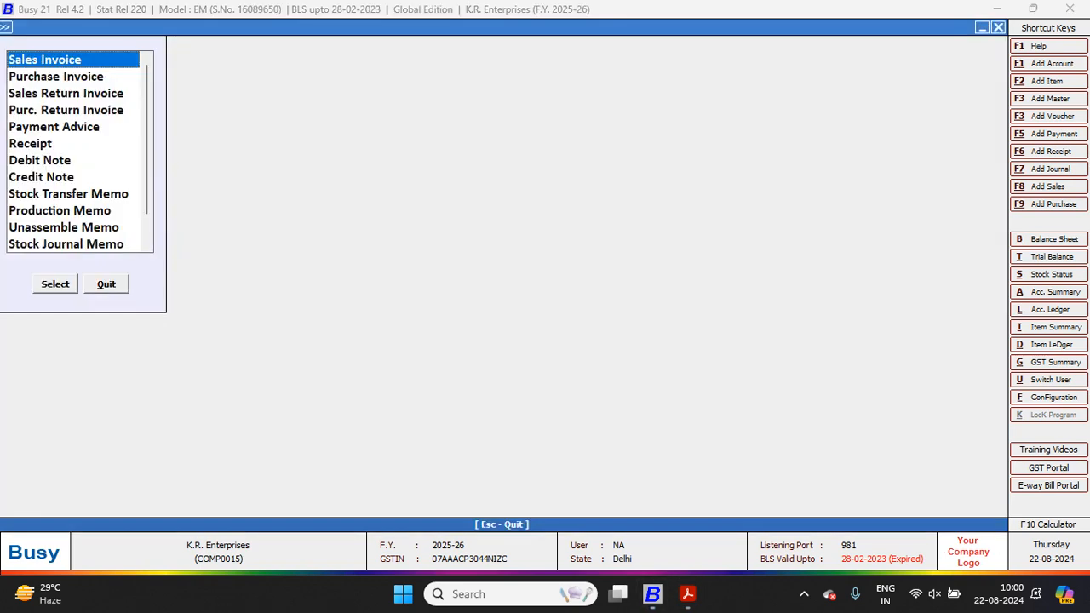
key(Down)
key(Return)
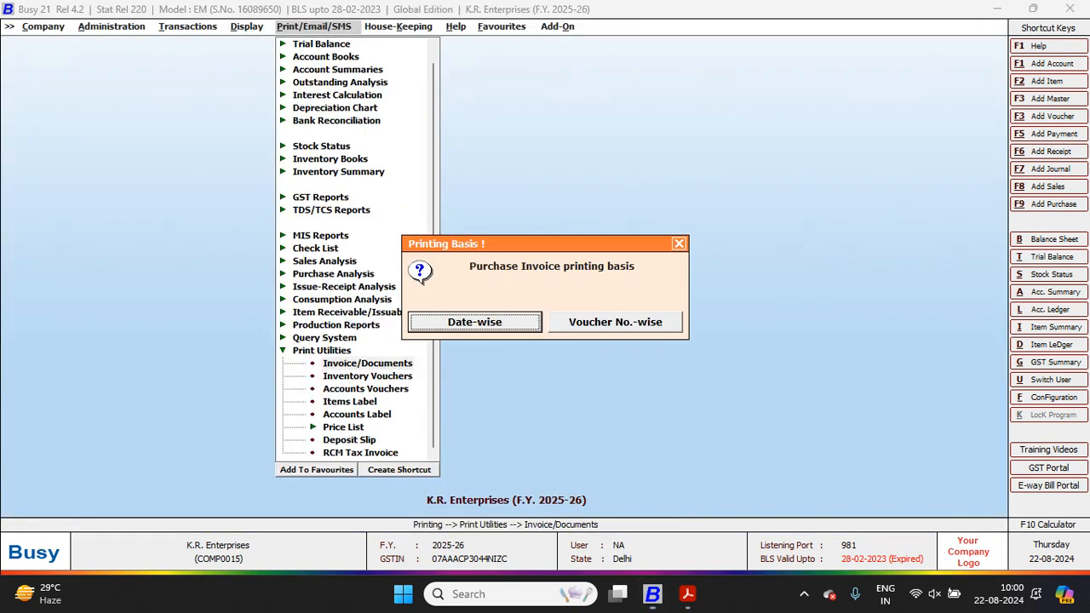
key(Return)
Keep all accounts, items and material centres, set the period 01-04-2025 to 31-03-2026 and accept the STANDARD format with one copy.
key(Return)
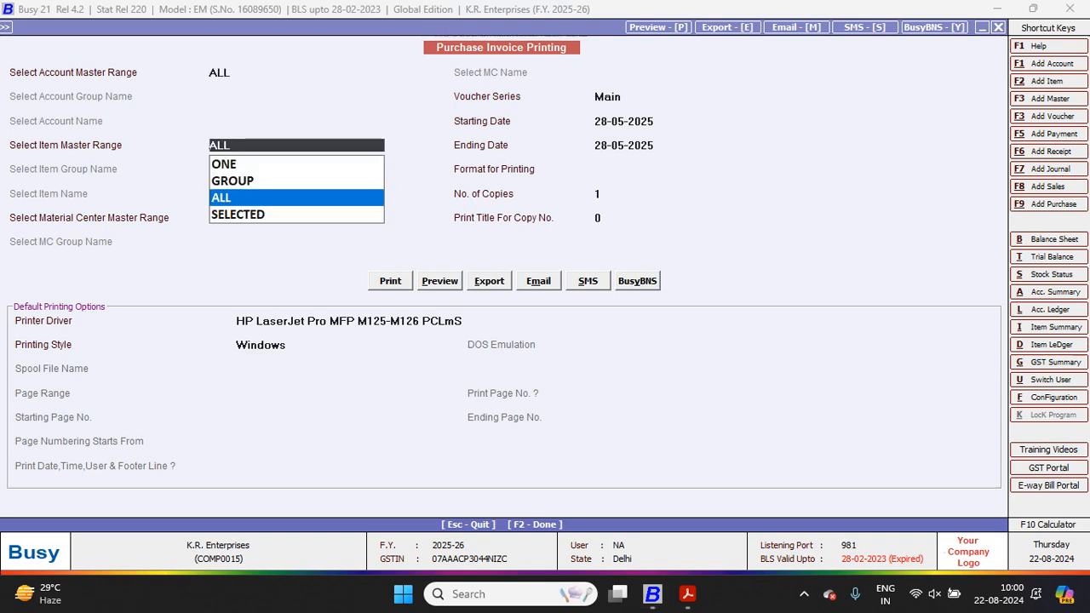
key(Return)
key(Return)
key(Return)
text(1-4)
key(Return)
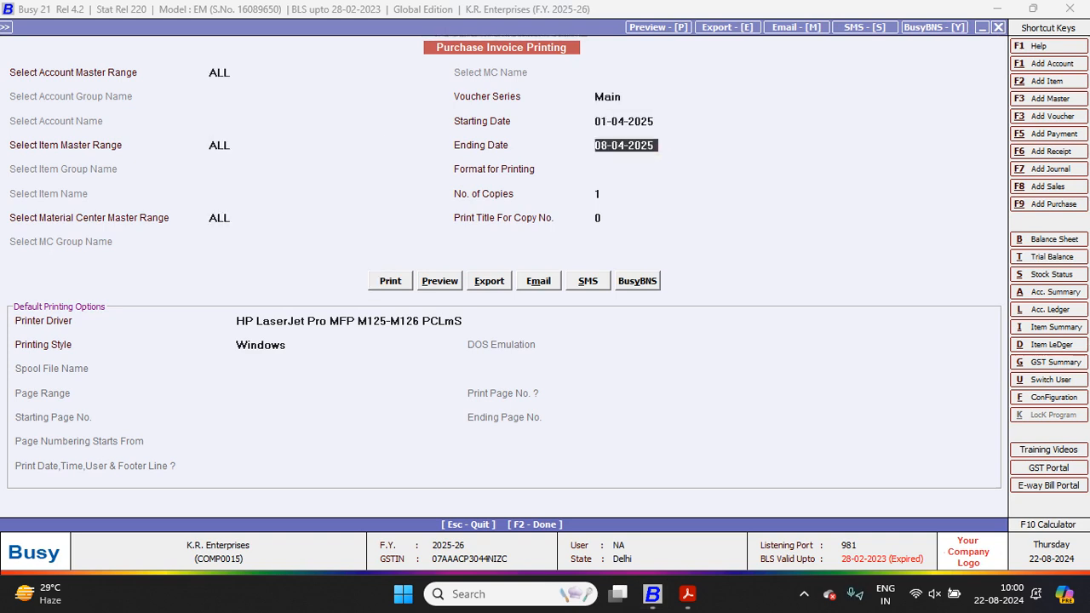
text(31-3)
key(Return)
key(Return)
key(Return)
key(Return)
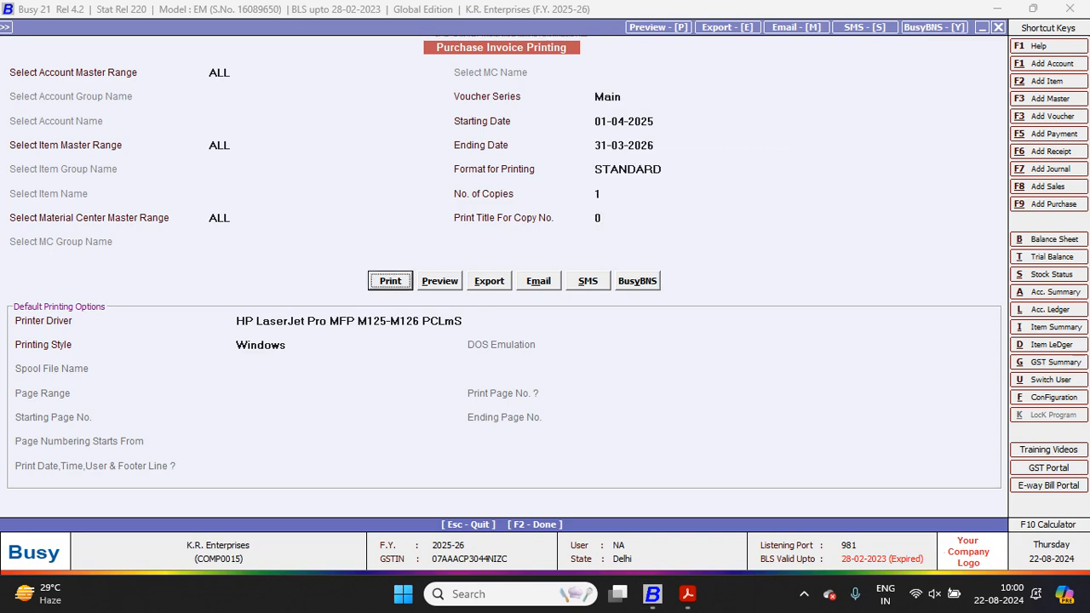
Preview the purchase invoices, agreeing to configure the standard format and saving it with its default options.
key(Right)
key(Return)
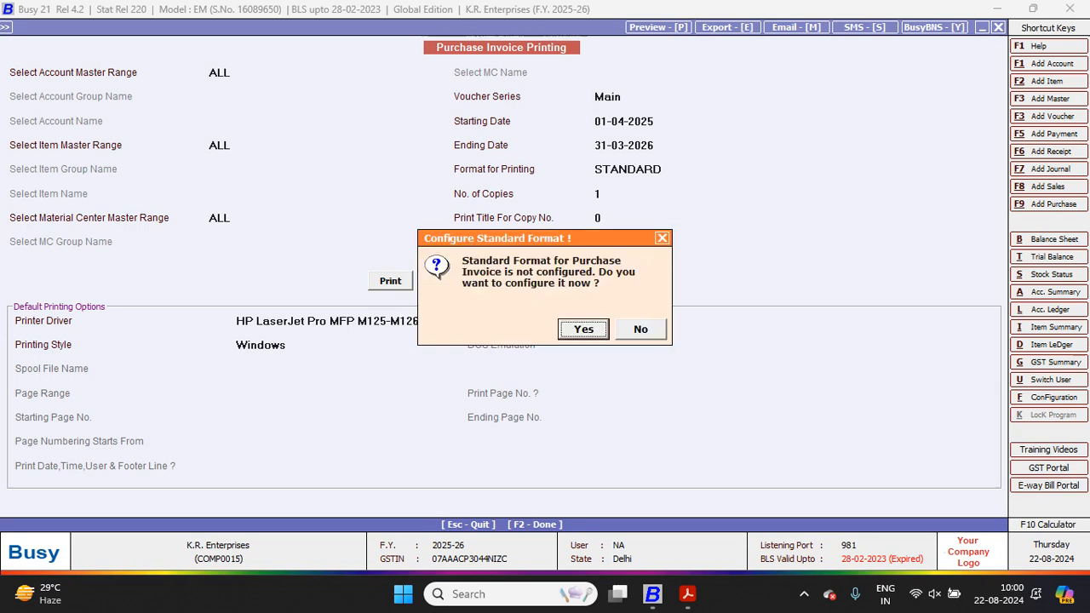
key(Return)
key(F2)
key(Return)
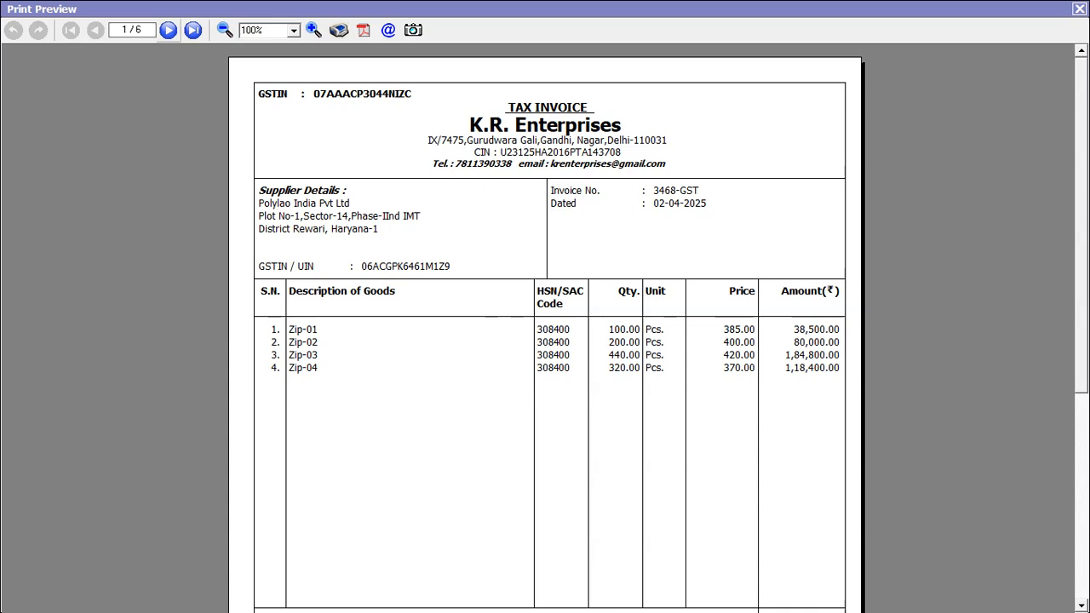
Page through the purchase invoice preview to the last page and close it.
click(168, 31)
click(168, 30)
click(169, 31)
click(169, 31)
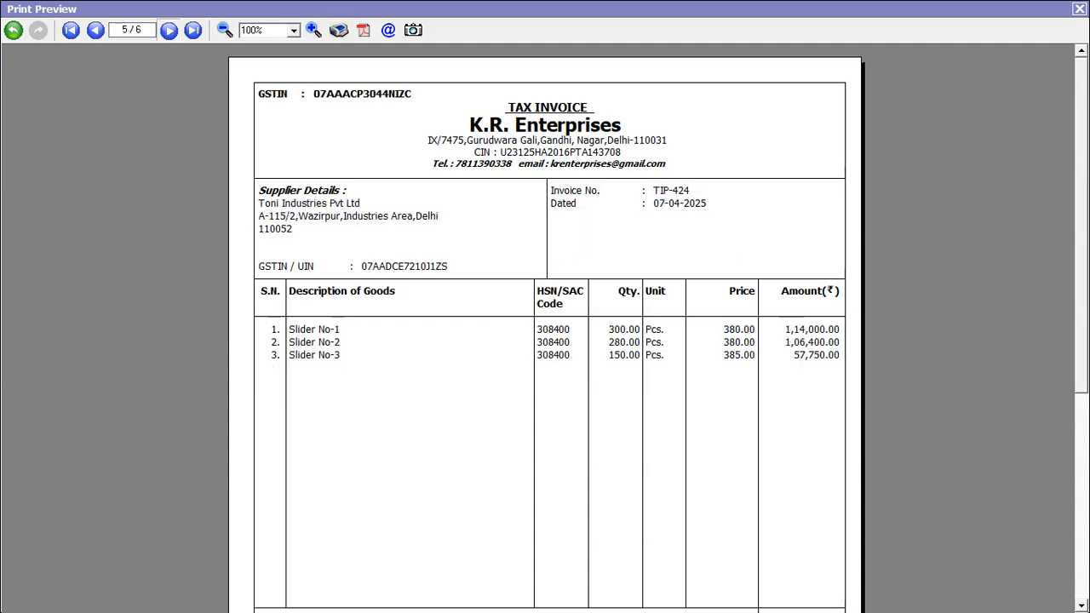
click(168, 31)
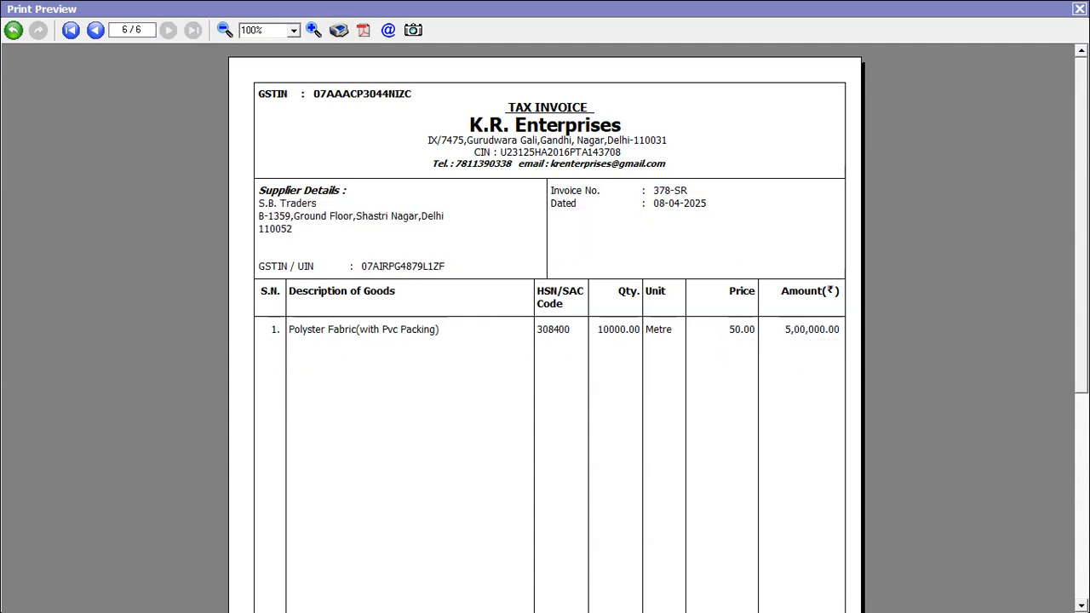
click(1079, 9)
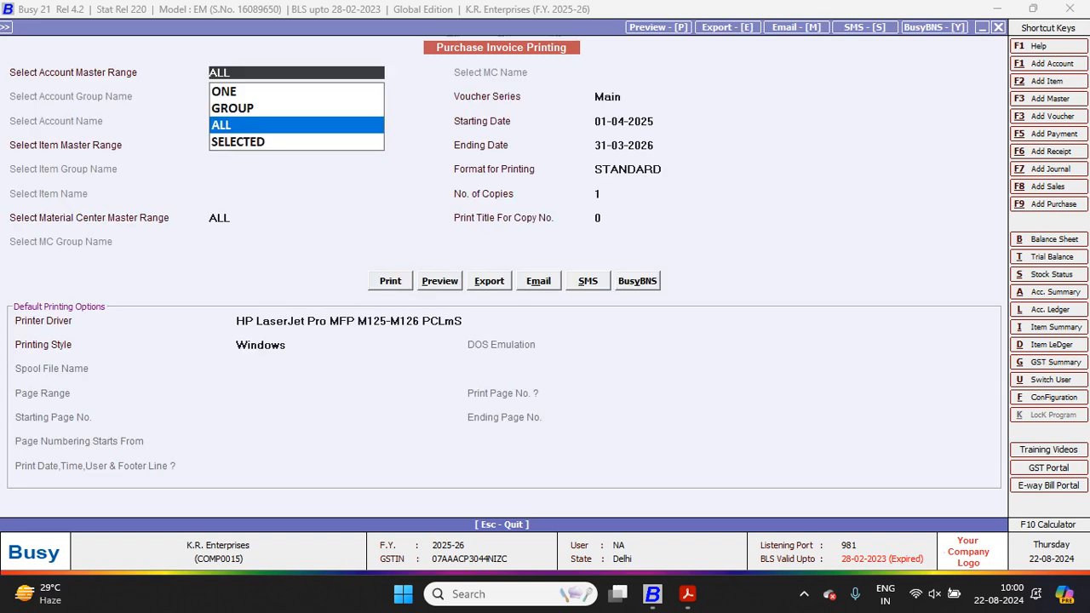
Restrict the purchase invoice printing period to the single day 01-04-2025.
click(641, 121)
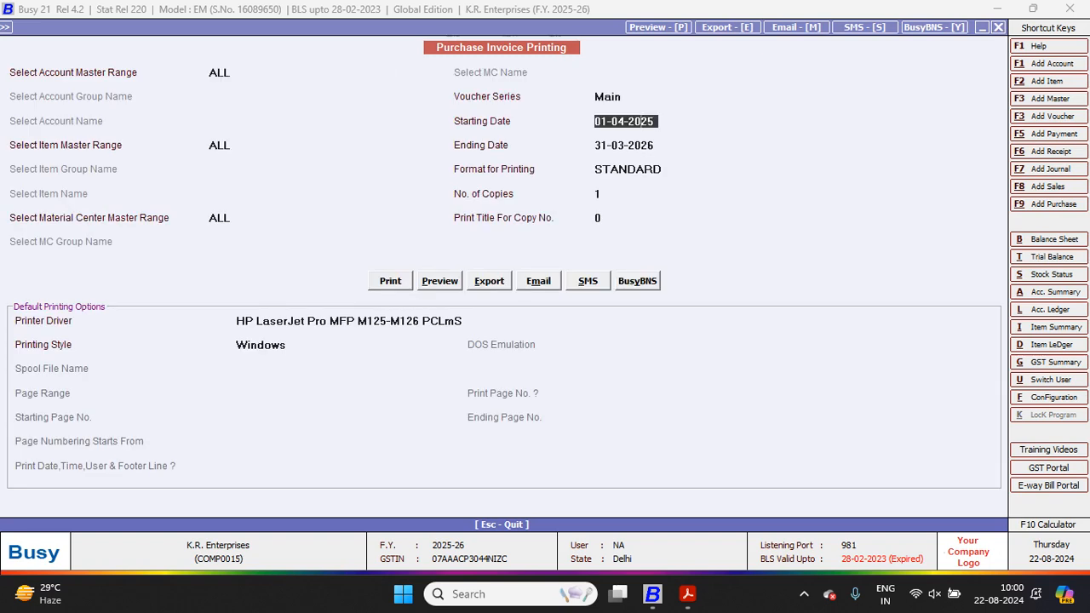
key(Return)
text(1-4)
key(Return)
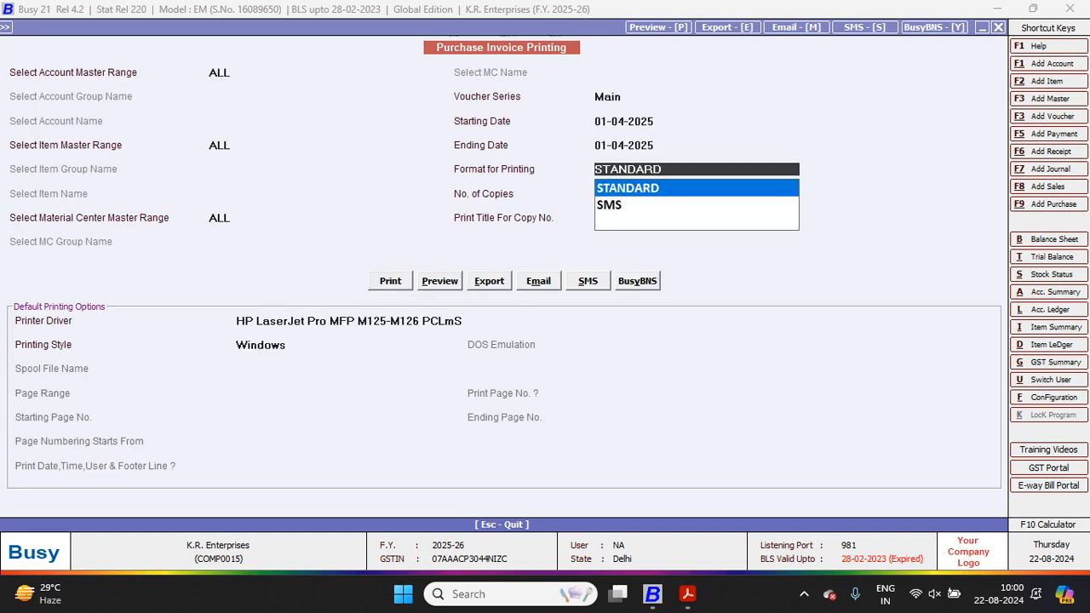
Set both the starting and ending date of the purchase invoice printing to 10-04-2025.
key(Escape)
key(Escape)
text(10.4)
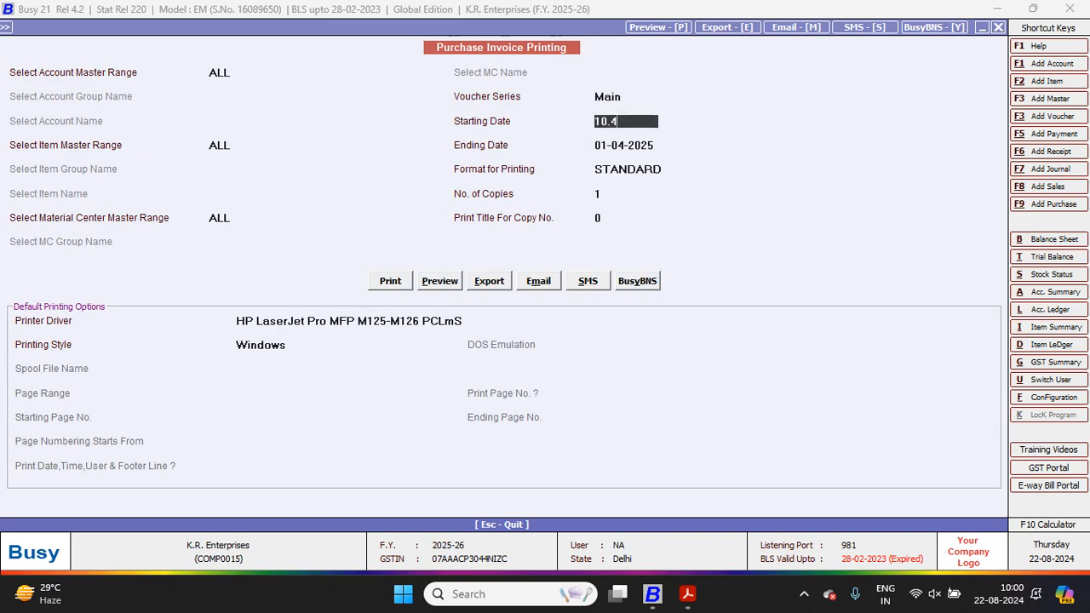
key(Return)
text(10.4)
key(Return)
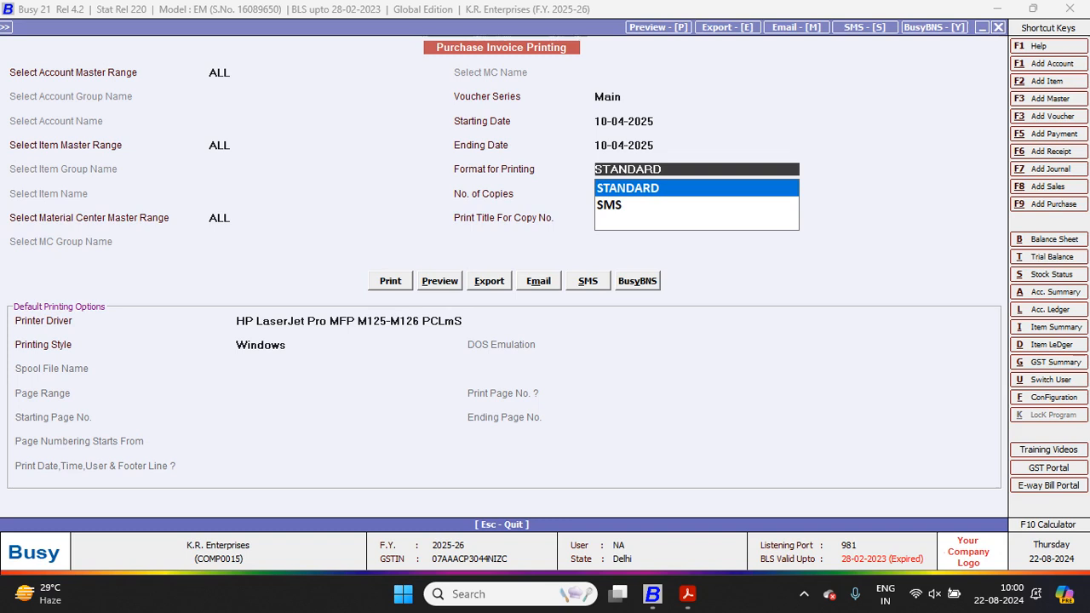
Set both the starting and ending date of the purchase invoice printing to 30-04-2025.
key(Escape)
key(Escape)
text(30.4)
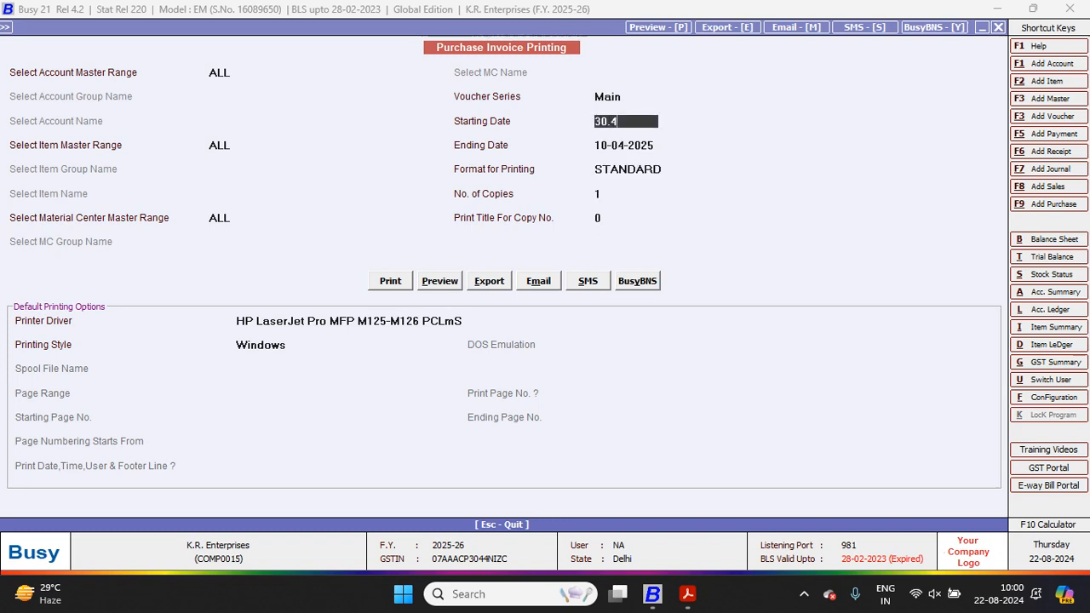
key(Return)
text(30.4)
key(Return)
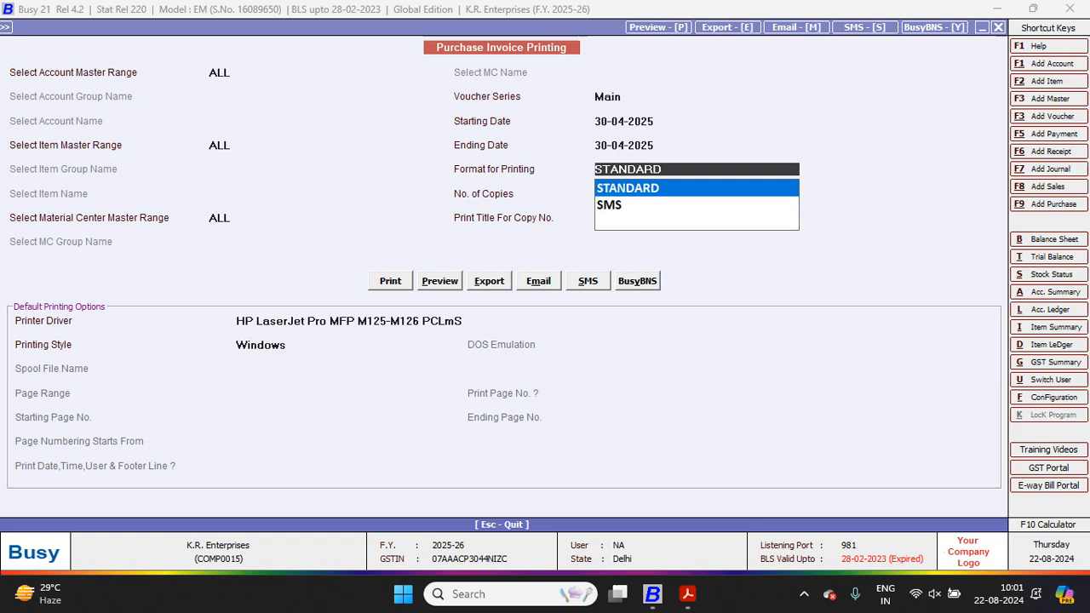
Accept the remaining print settings and change the account master range to ONE.
key(Return)
key(Return)
key(Return)
key(Up)
key(Up)
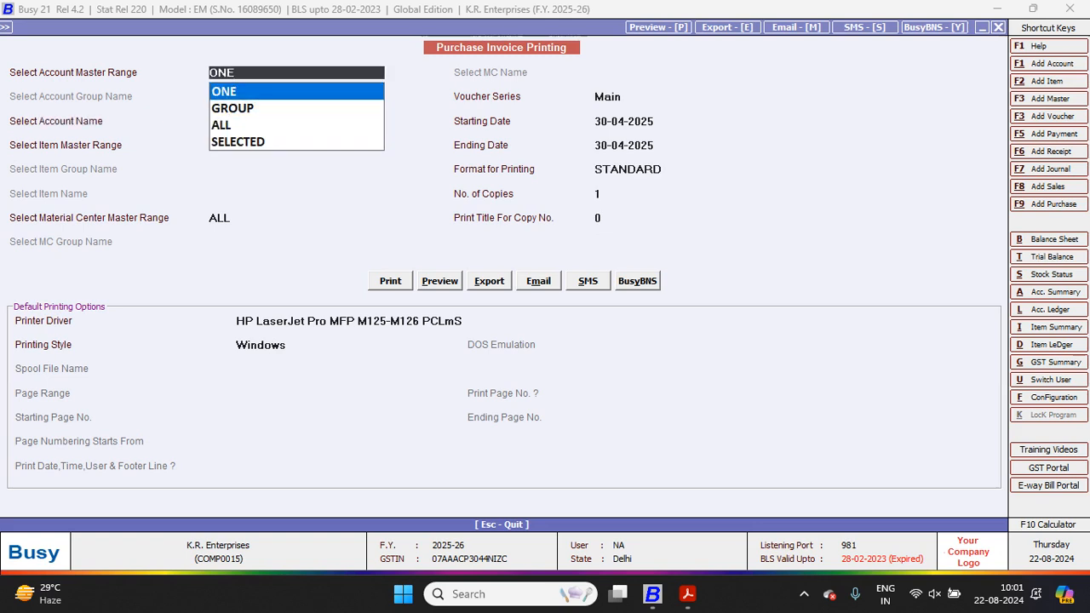
key(Return)
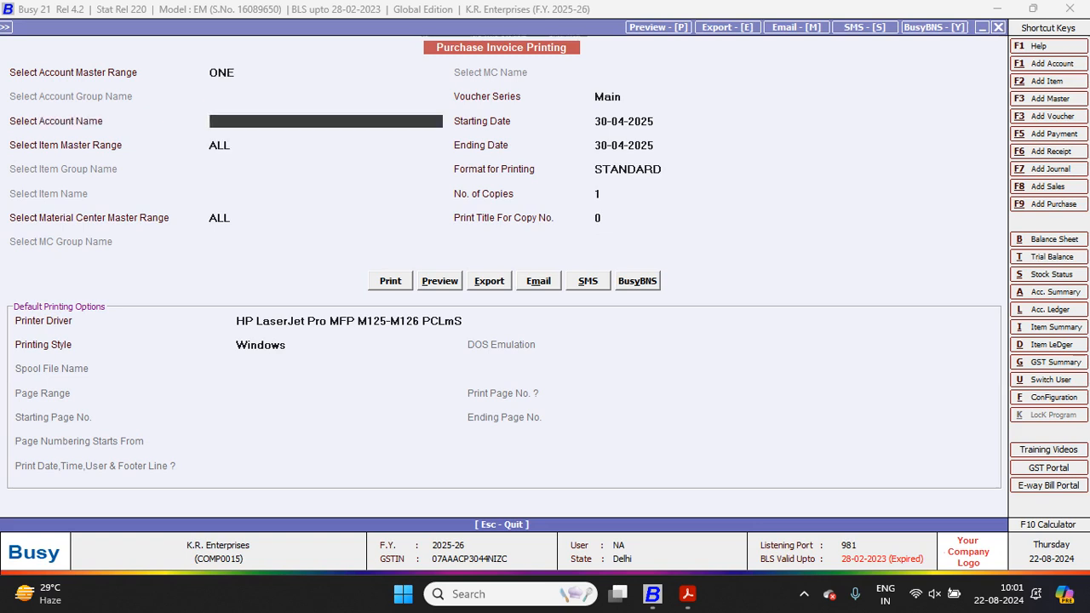
Switch to Project 15.pdf and read the question on the account register columnar report.
key(alt+Tab)
scroll(544, 320, down, 2)
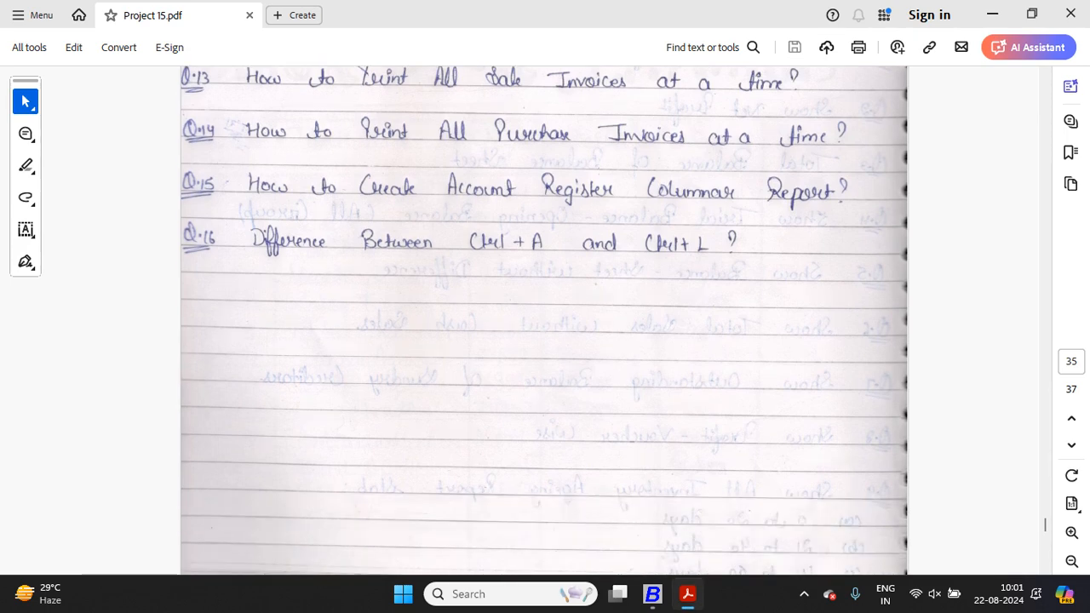
scroll(544, 320, down, 1)
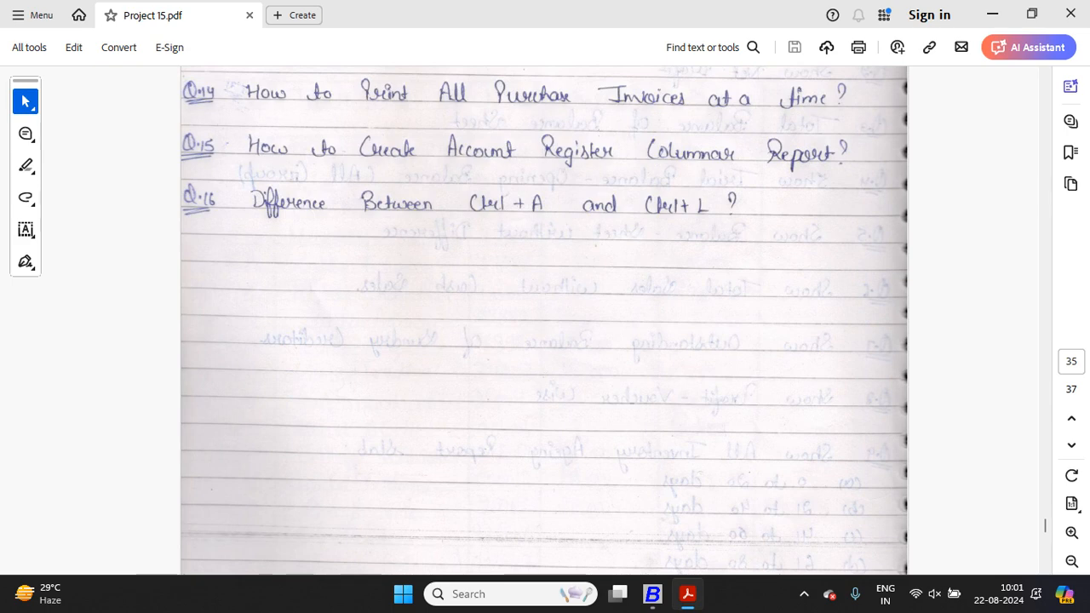
Switch back to Busy, leave purchase invoice printing and list the Account Books display reports.
key(alt+Tab)
key(Escape)
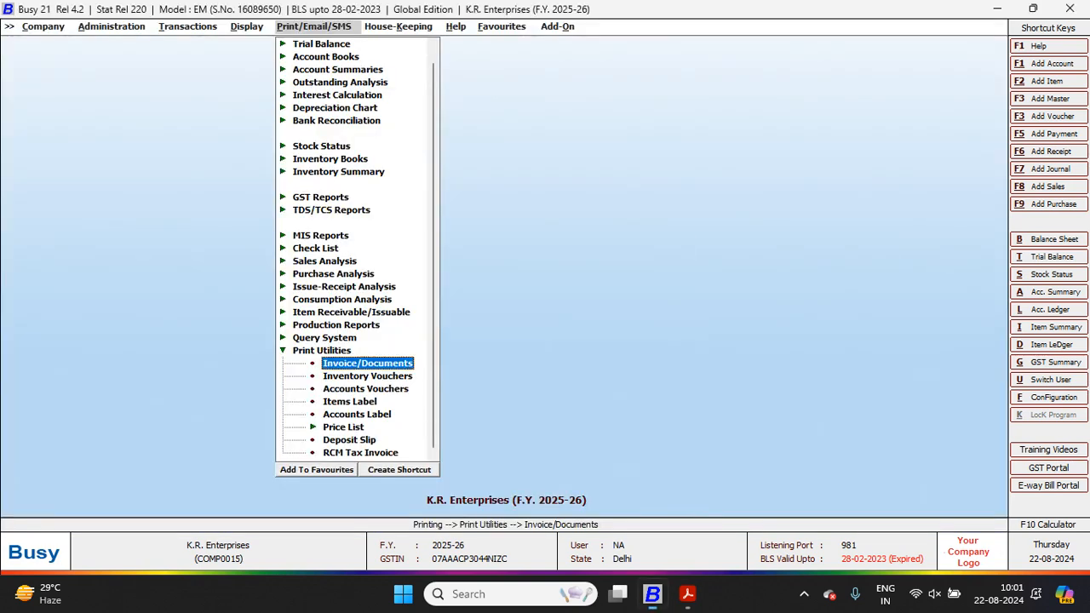
key(Escape)
key(Escape)
key(Left)
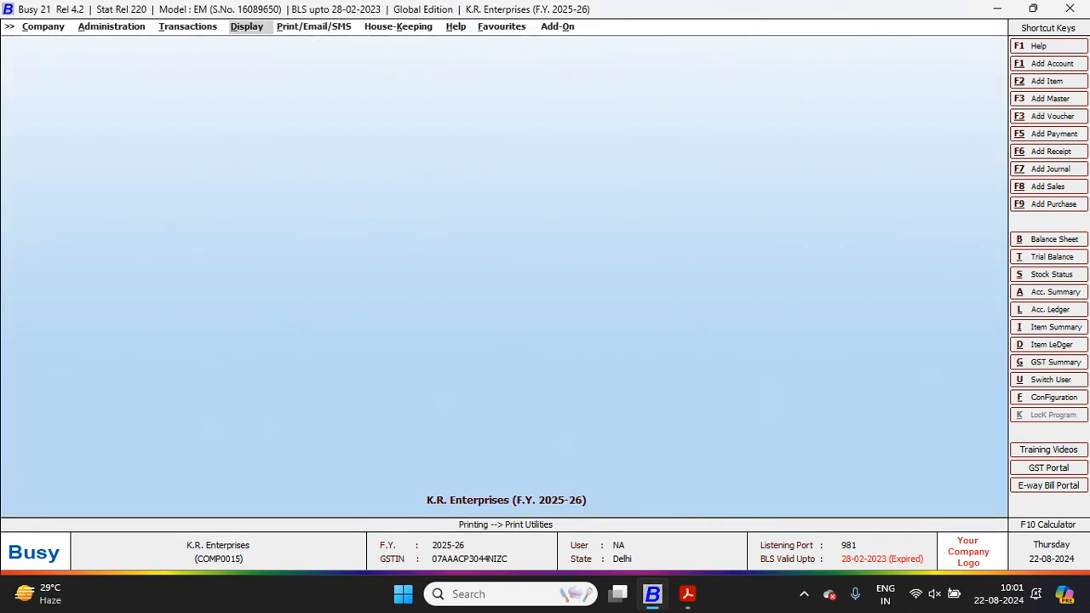
key(Return)
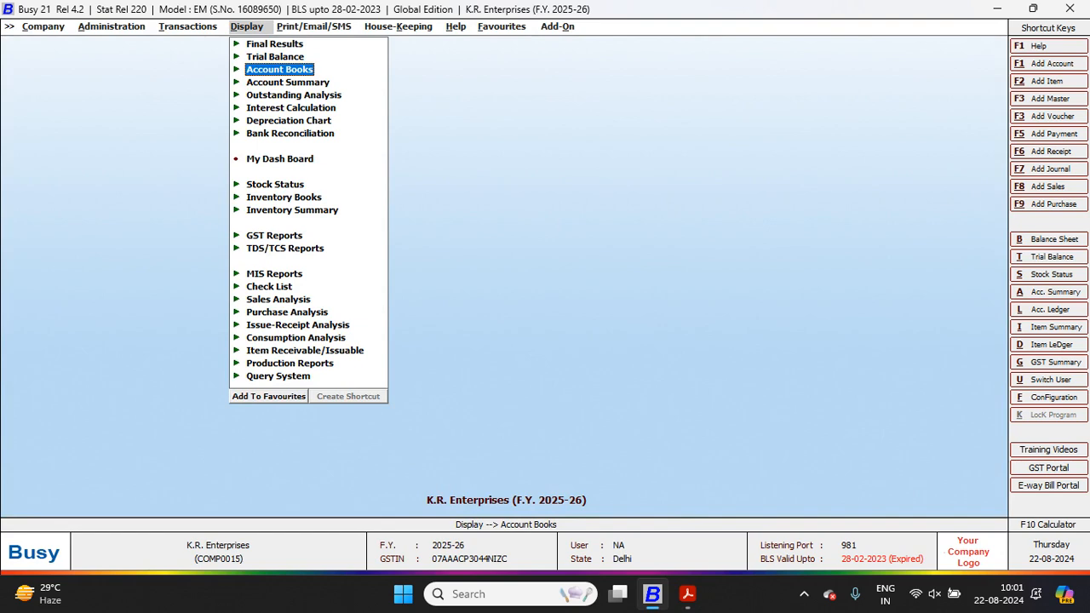
key(Return)
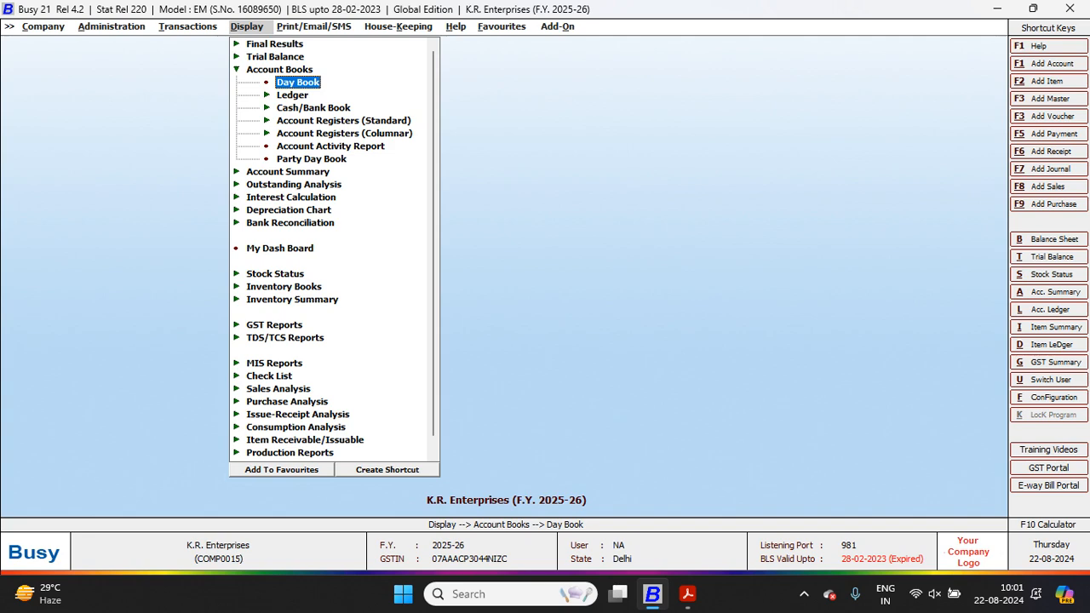
Display the standard Sales Register for all sale types and all voucher series, keeping the default period and options.
key(Down)
key(Down)
key(Down)
key(Return)
key(Return)
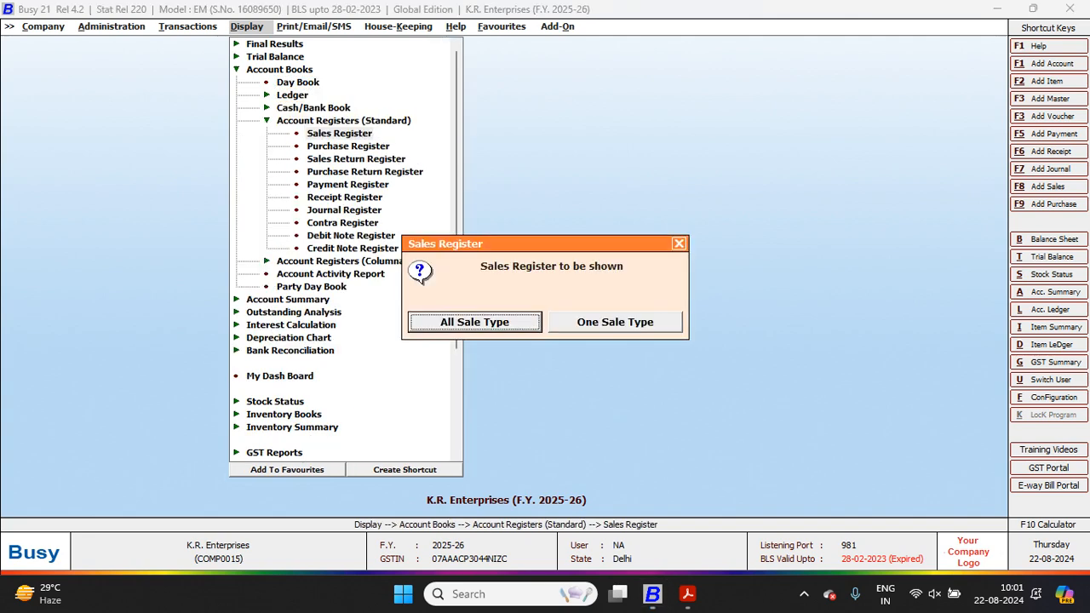
key(Return)
key(Return)
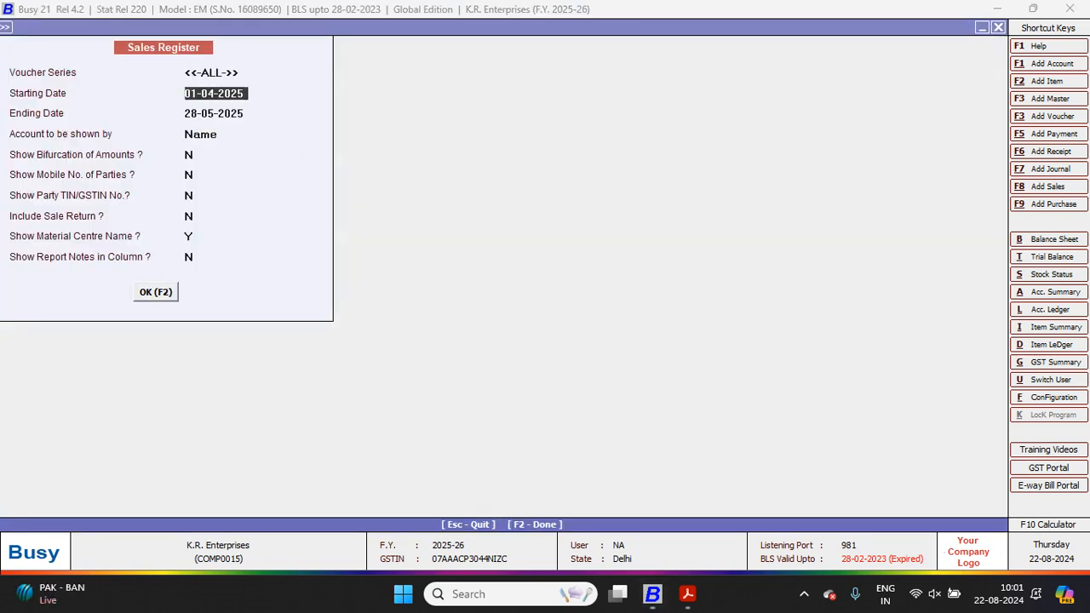
key(Return)
key(F2)
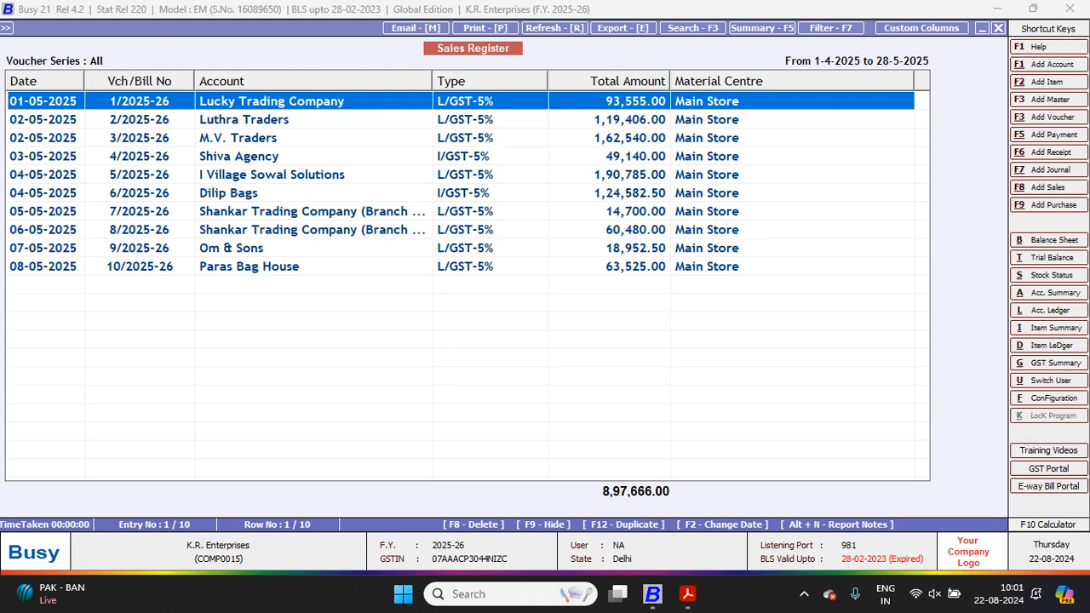
Close the Sales Register and go to Columnar Reports in the Administration configuration list.
key(Escape)
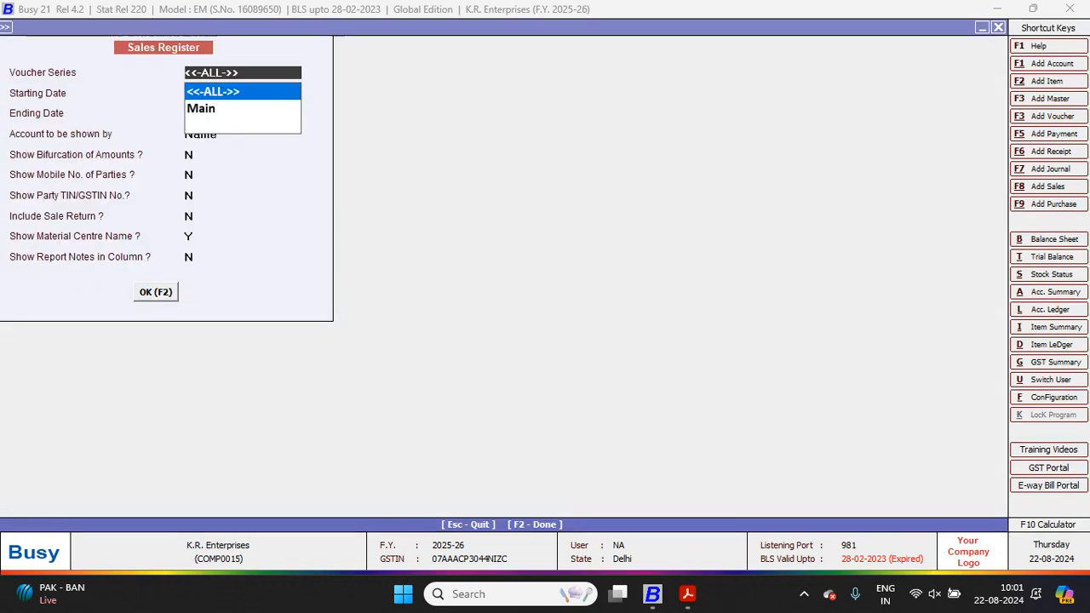
key(Escape)
key(Escape)
key(Escape)
key(Escape)
key(Left)
key(Left)
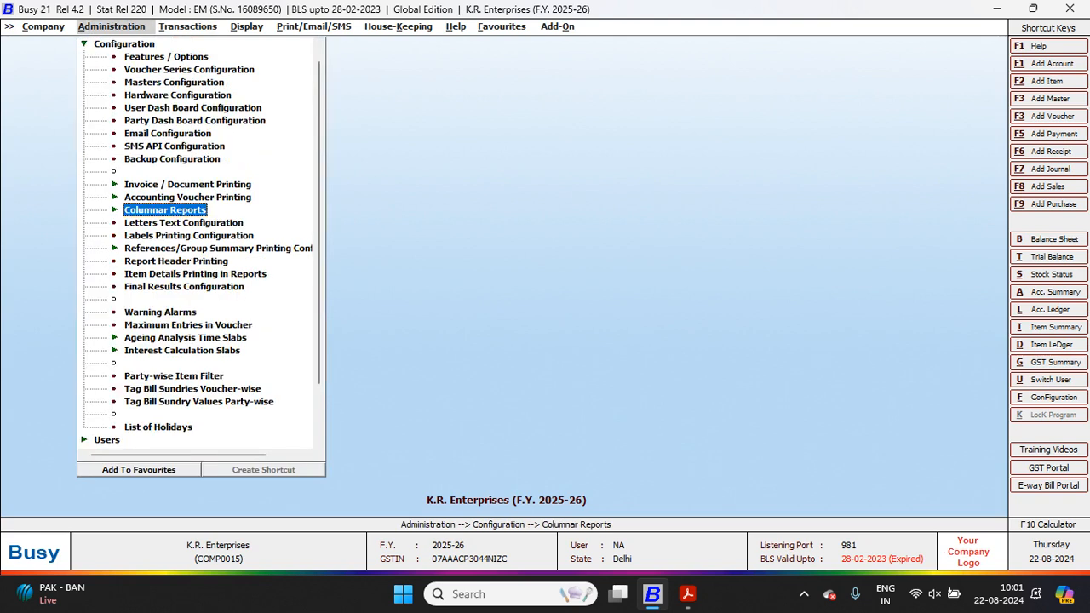
Go back up to the Configuration group under Administration and collapse it.
key(Up)
key(Up)
key(Up)
key(Up)
key(Up)
key(Up)
key(Up)
key(Up)
key(Up)
key(Up)
key(Up)
key(Up)
key(Up)
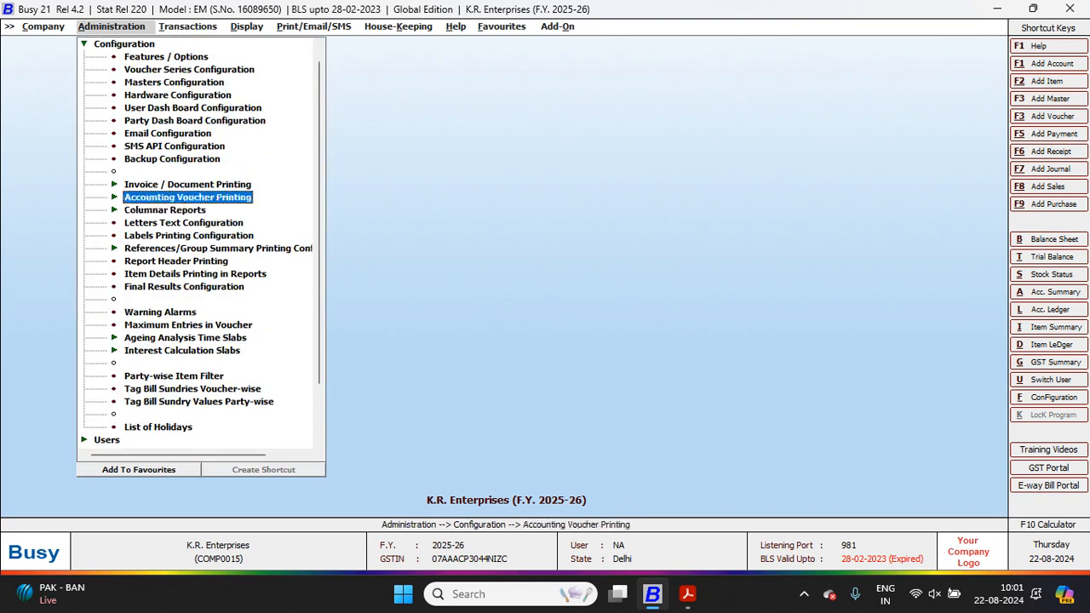
key(Down)
key(Return)
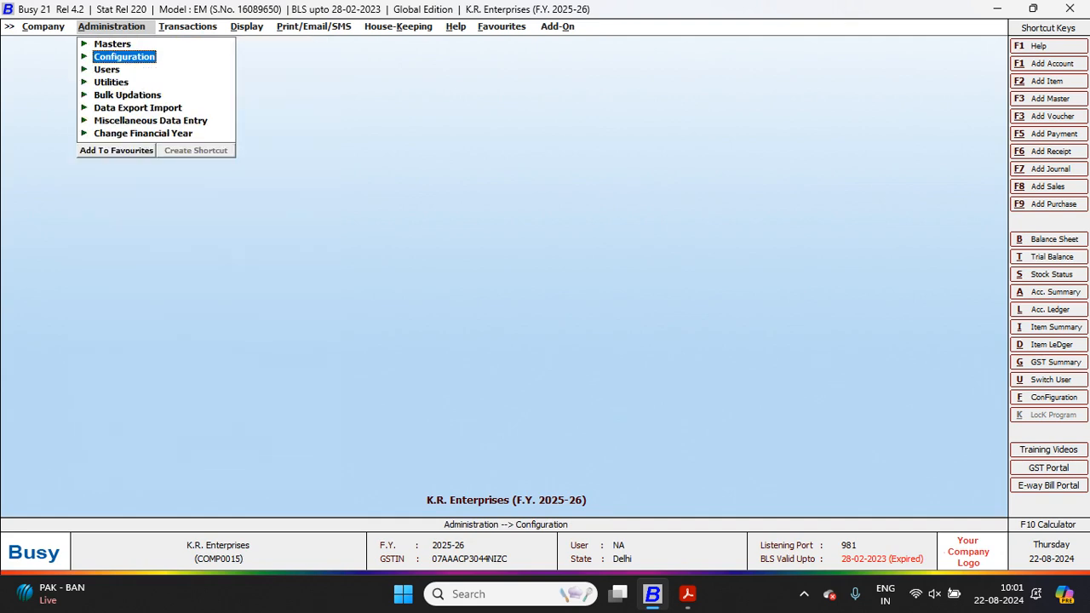
Open the Account Registers configuration under Columnar Reports in the Configuration group.
key(Return)
key(Down)
key(Down)
key(Down)
key(Down)
key(Down)
key(Down)
key(Down)
key(Down)
key(Down)
key(Down)
key(Down)
key(Down)
key(Down)
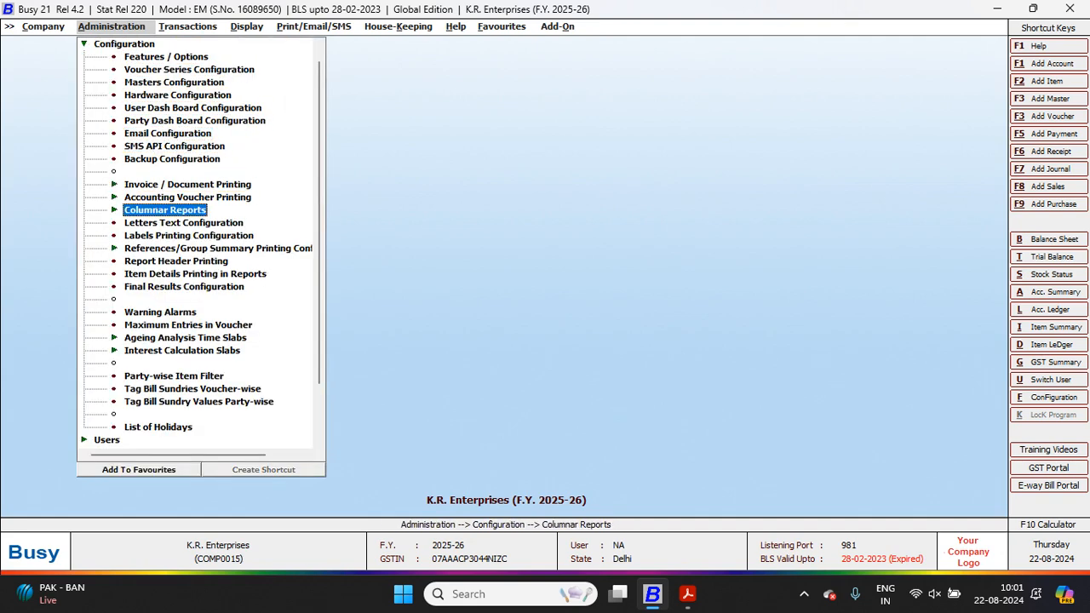
key(Return)
key(Down)
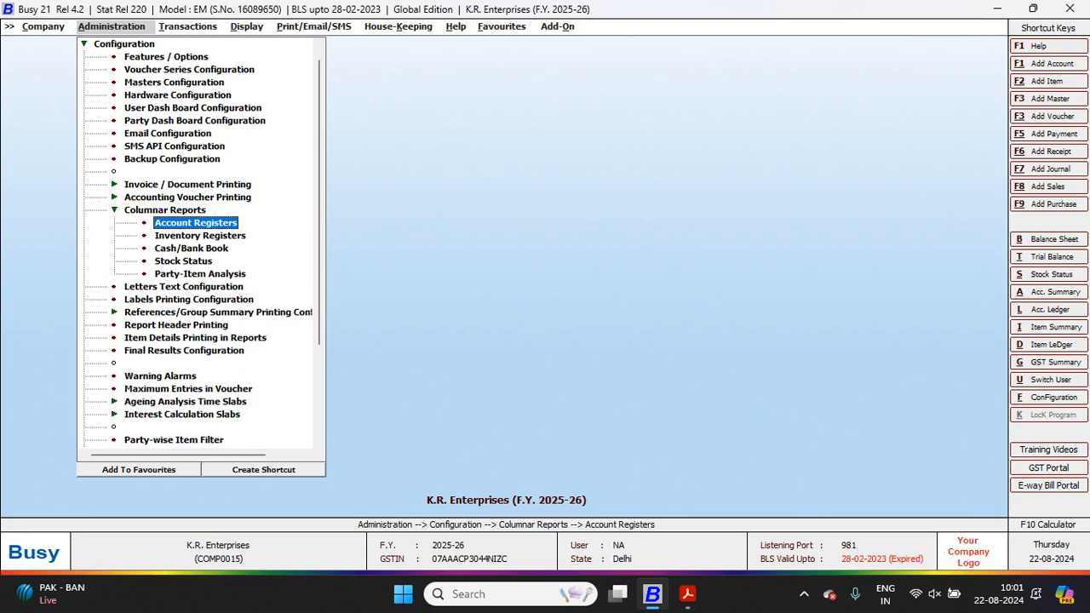
key(Return)
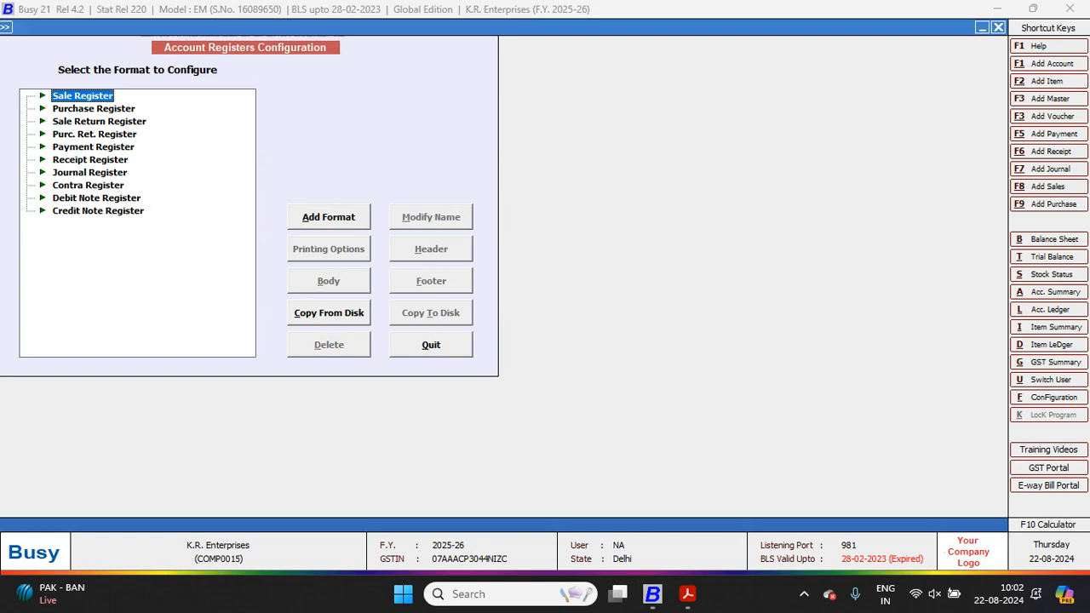
Add a new Sale Register format, entering a person's first name as the format name, and select it under Sale Register.
key(alt+a)
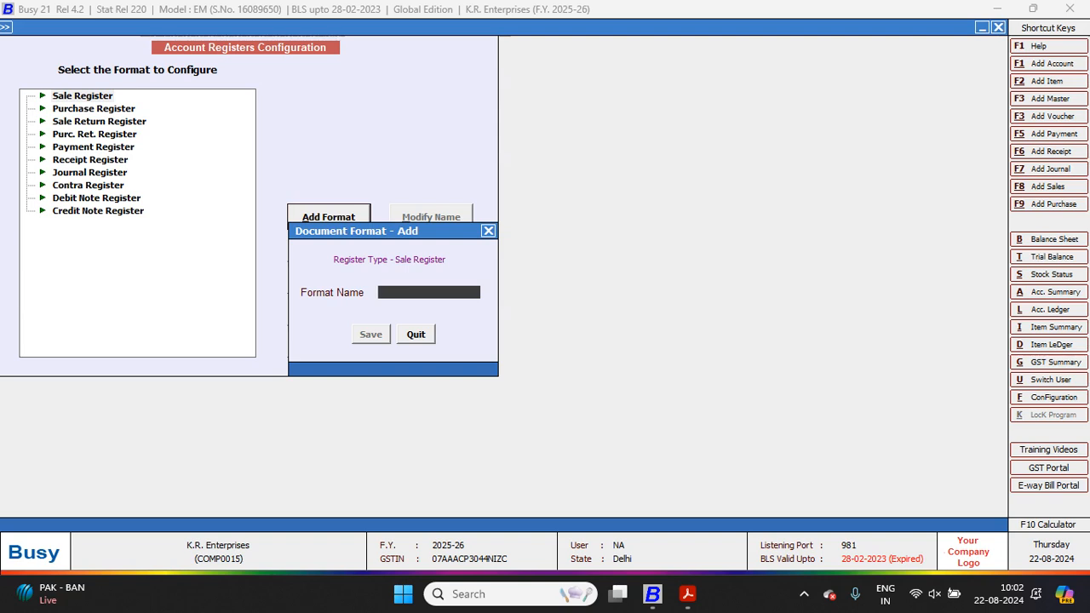
text(FAIZ)
key(Return)
key(Right)
key(Left)
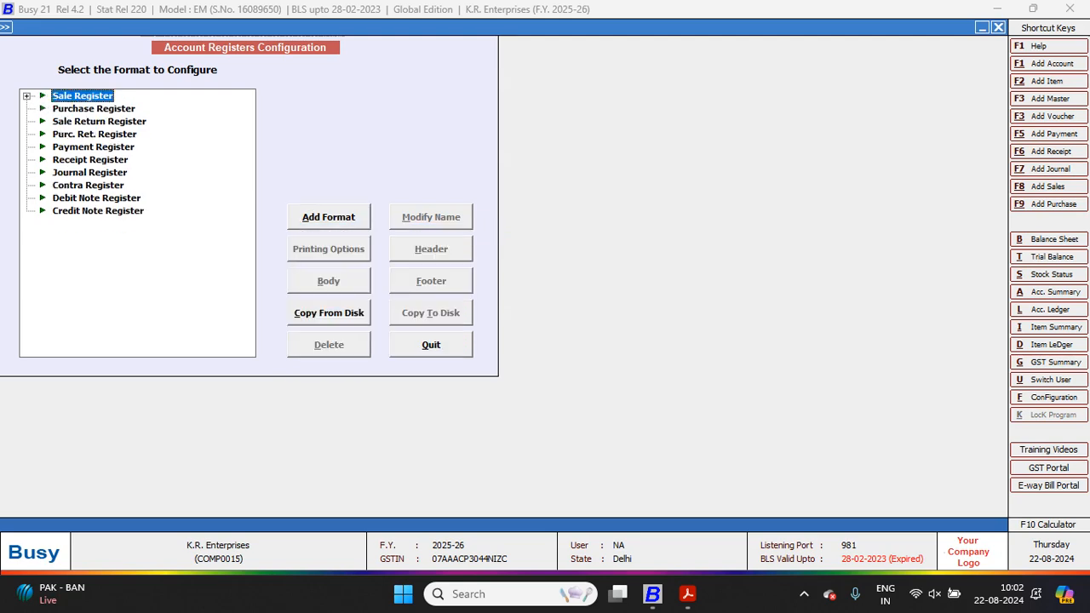
key(Right)
key(Down)
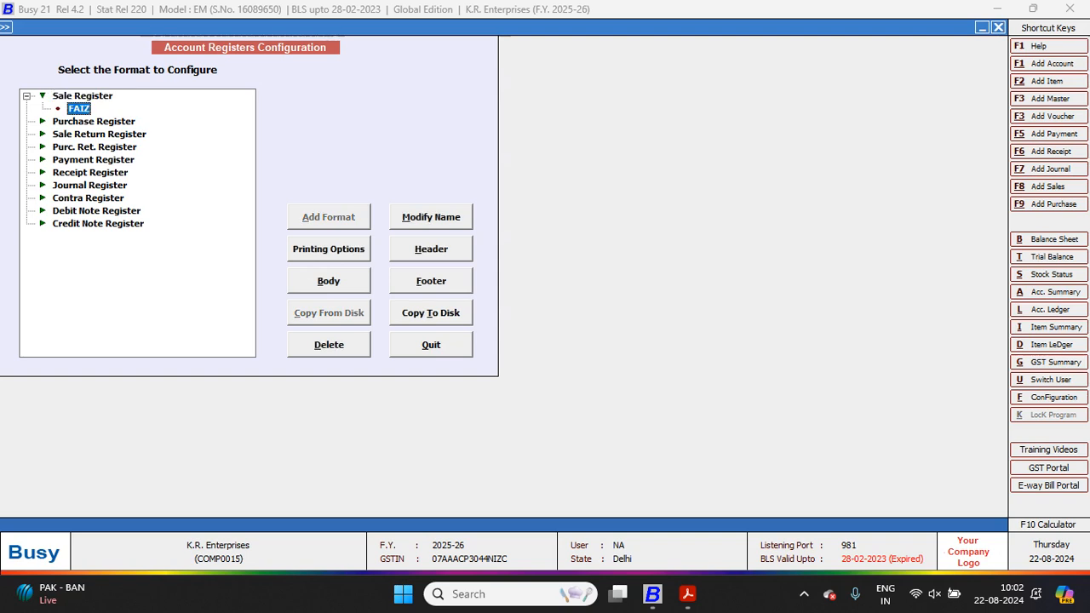
Load the default header script for the new Sale Register format and leave the header configuration without saving.
key(alt+h)
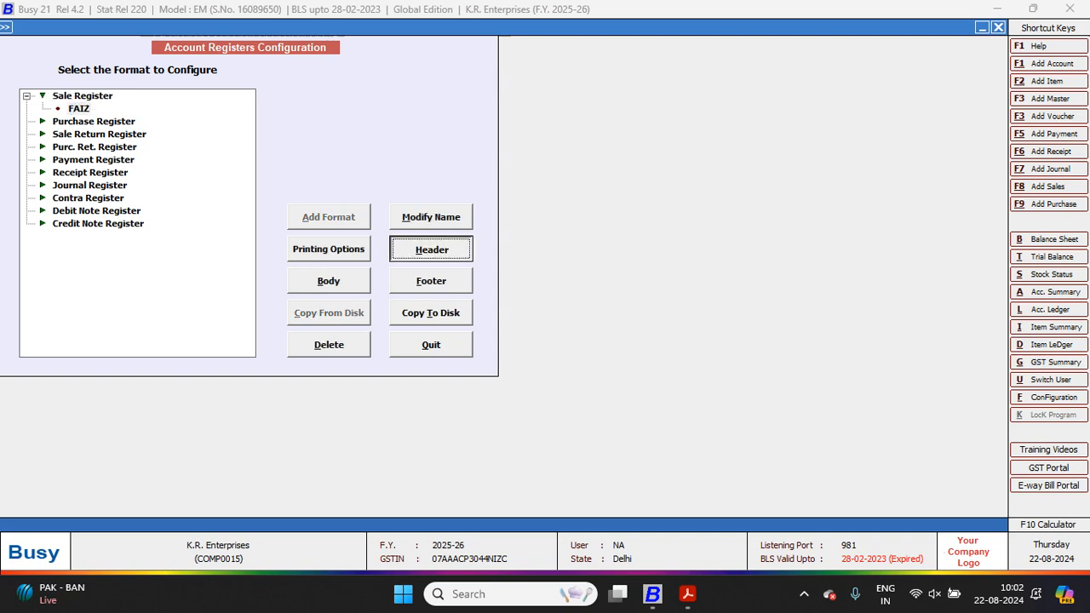
key(alt+d)
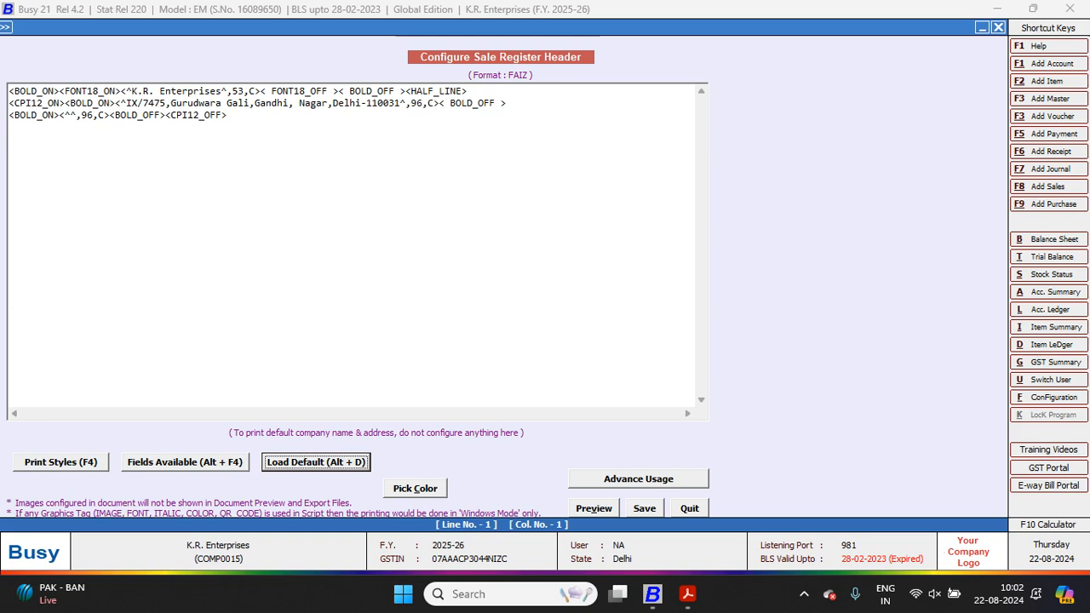
key(Escape)
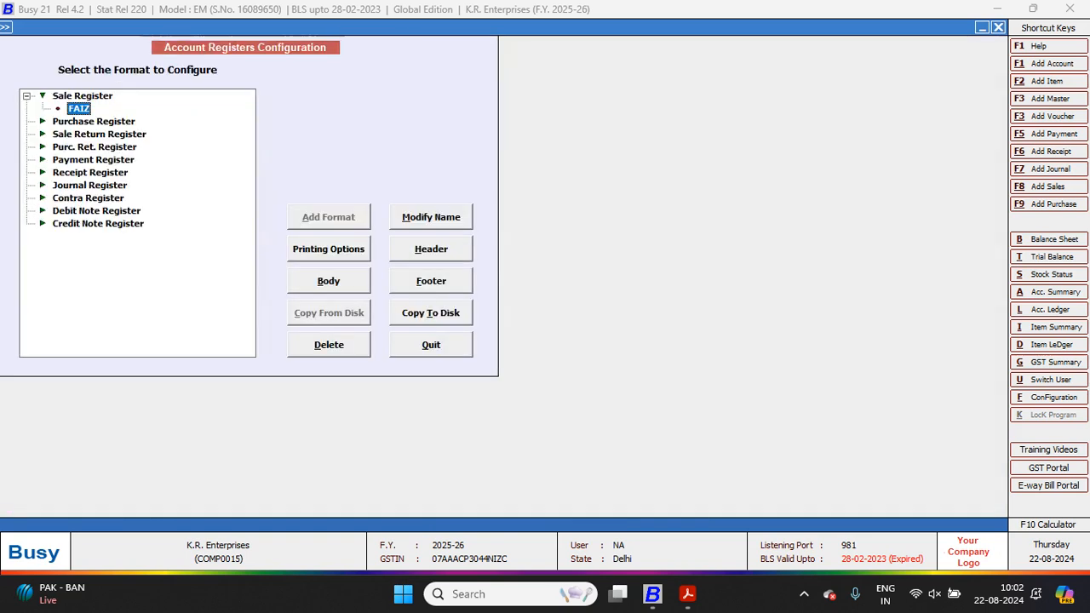
Load the default body columns for the new Sale Register format and change column 2 to the voucher header field VCH/BILL_NO.
key(alt+b)
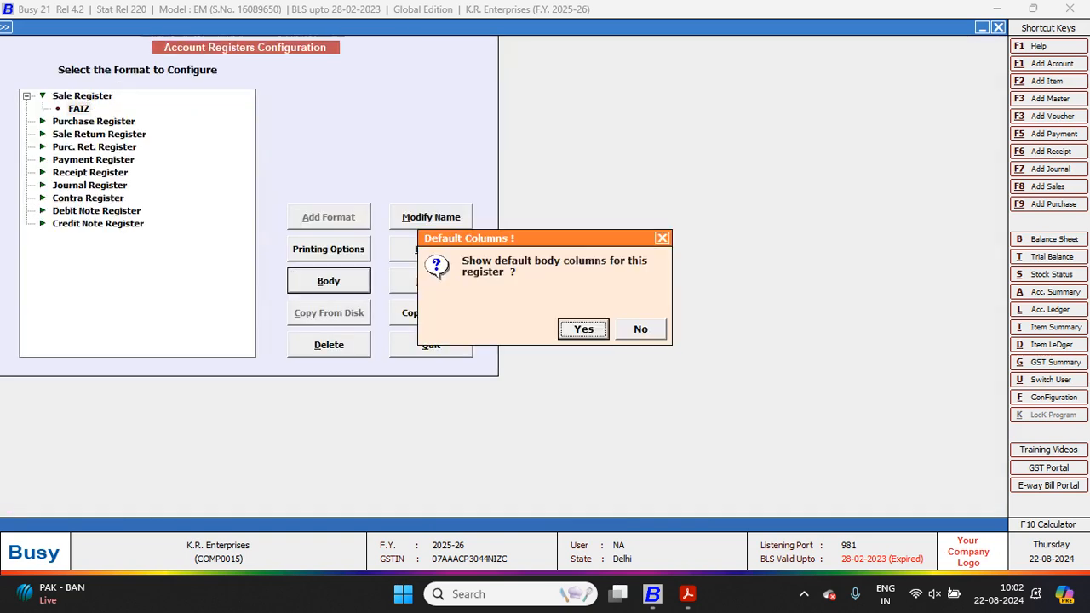
key(Return)
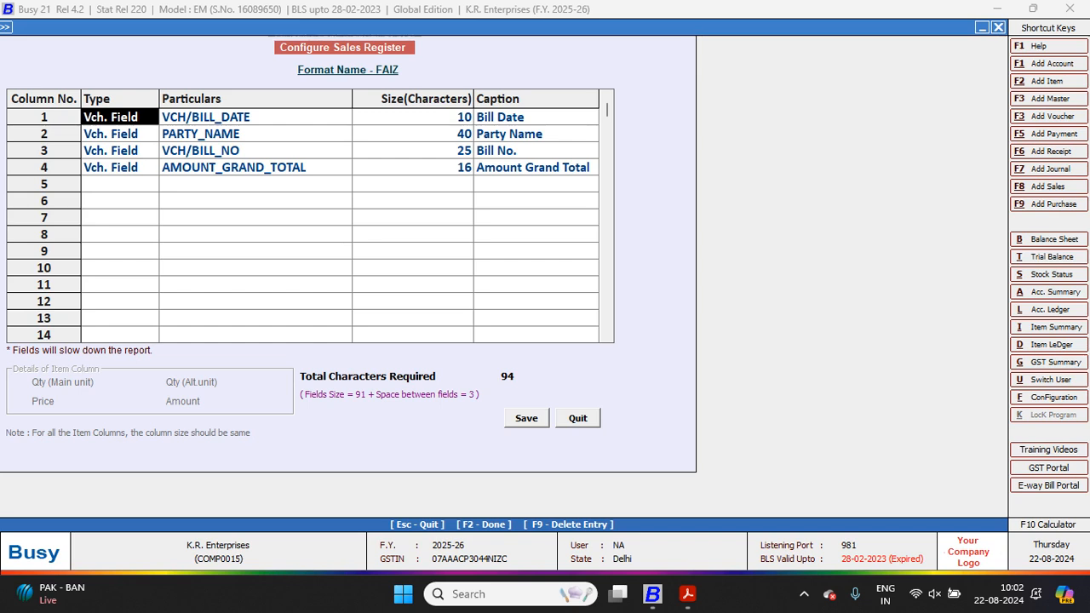
key(Return)
key(Down)
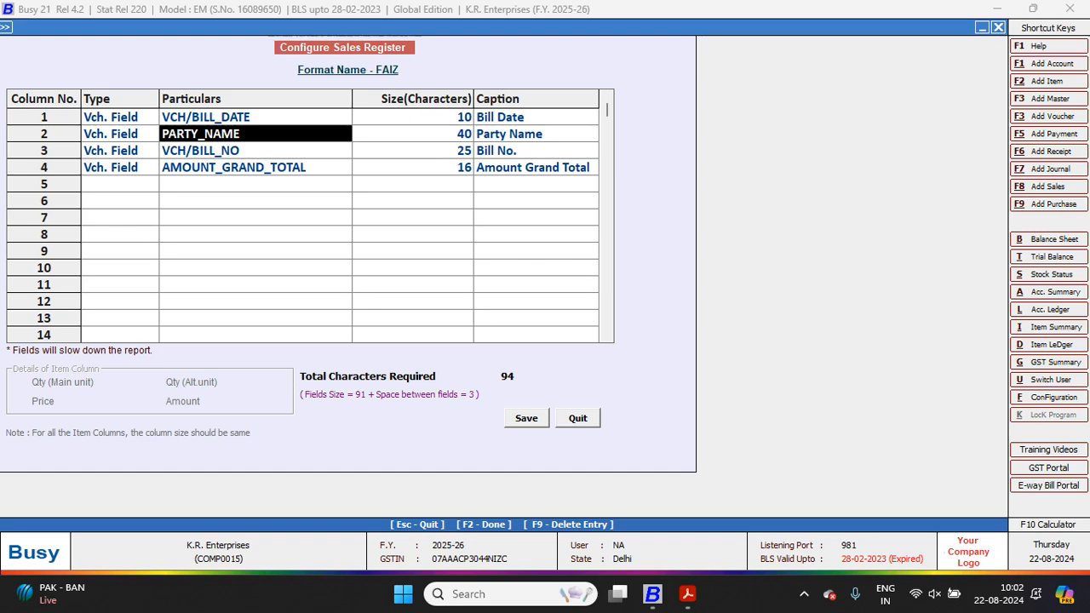
key(Return)
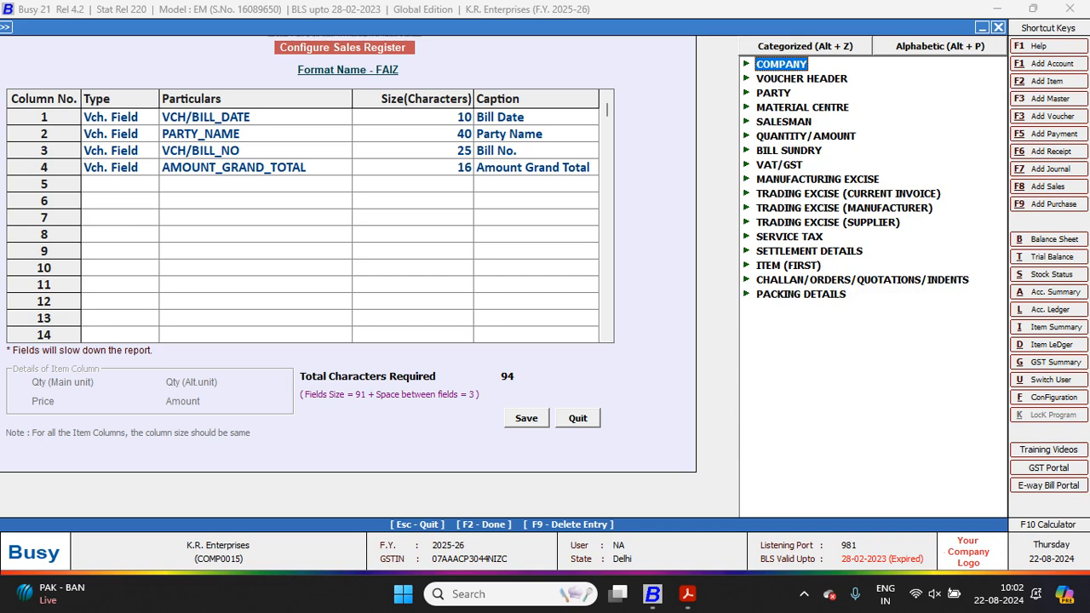
key(Down)
key(Return)
key(Down)
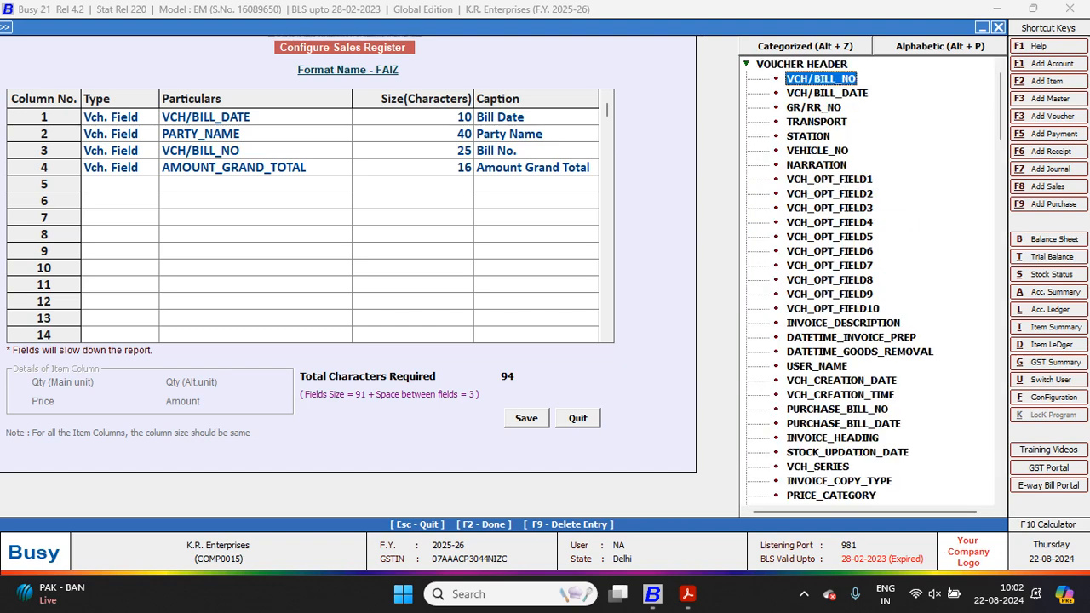
key(Down)
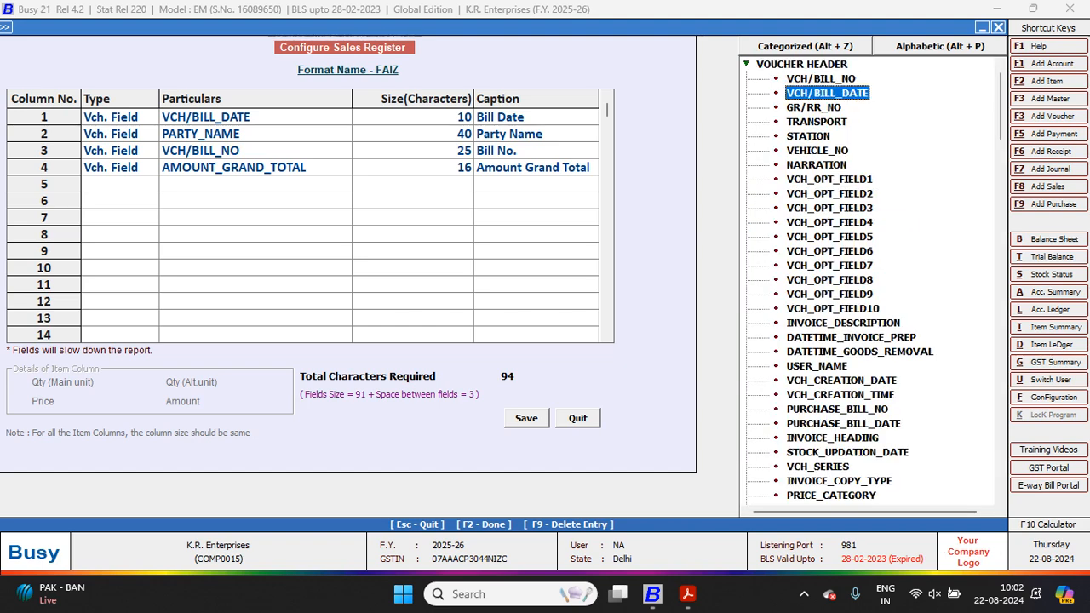
key(Up)
key(Return)
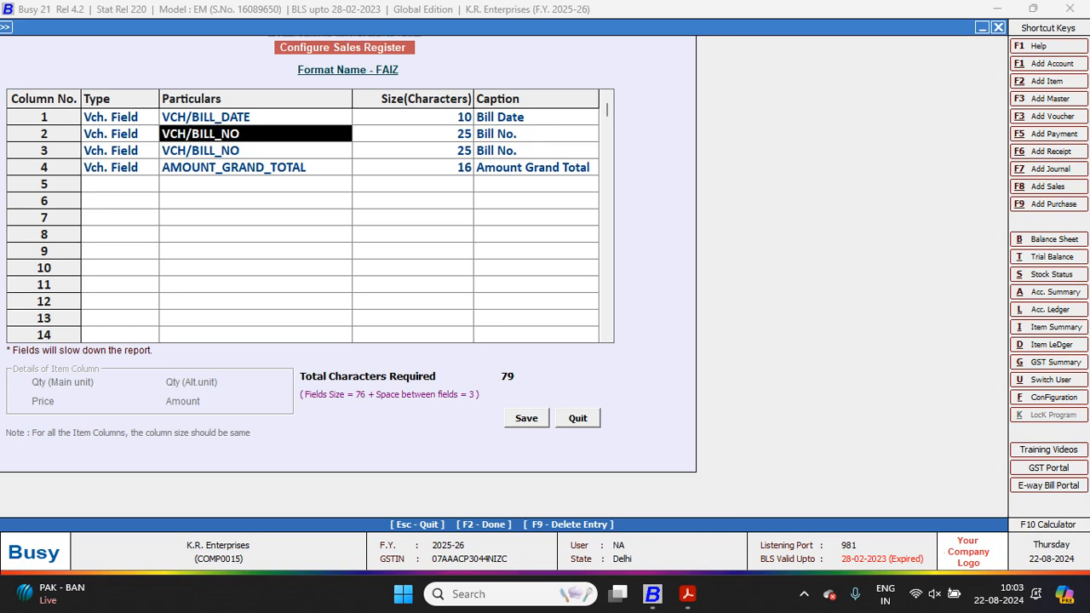
Keep column 2's default size and caption and open the voucher field list for column 3's particulars.
key(Return)
key(Return)
key(Return)
key(Return)
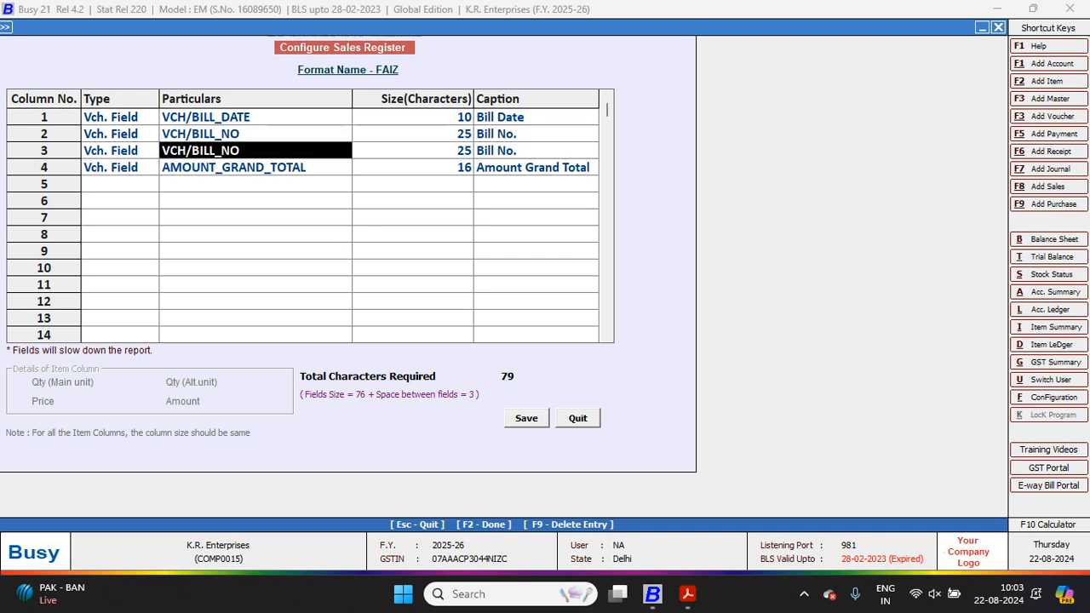
key(Return)
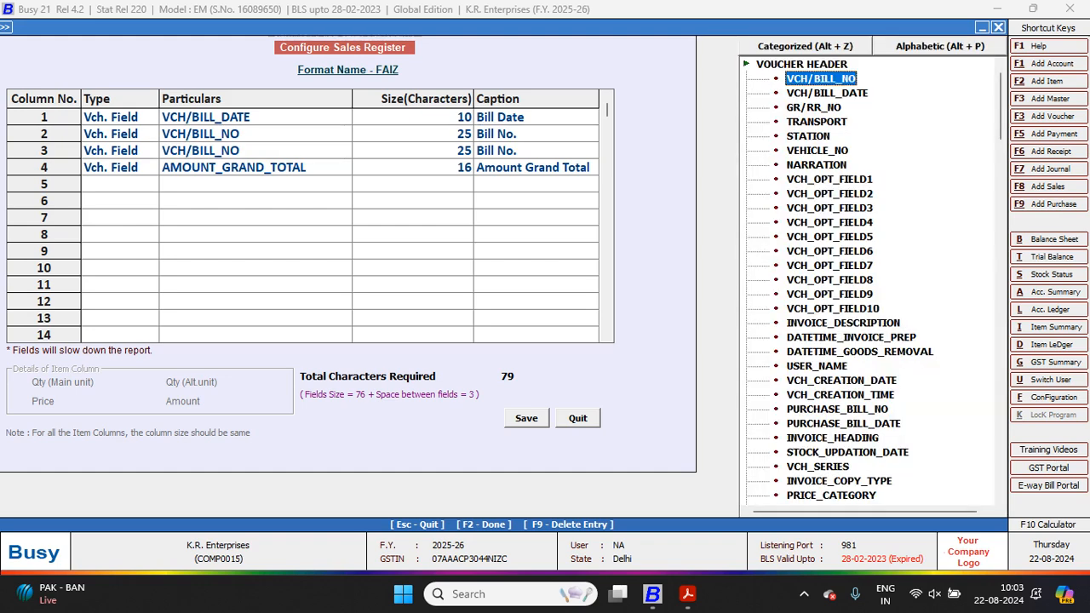
Look through the voucher header fields, from VCH/BILL_NO down past the transporter fields, for the field needed in column 3.
key(Down)
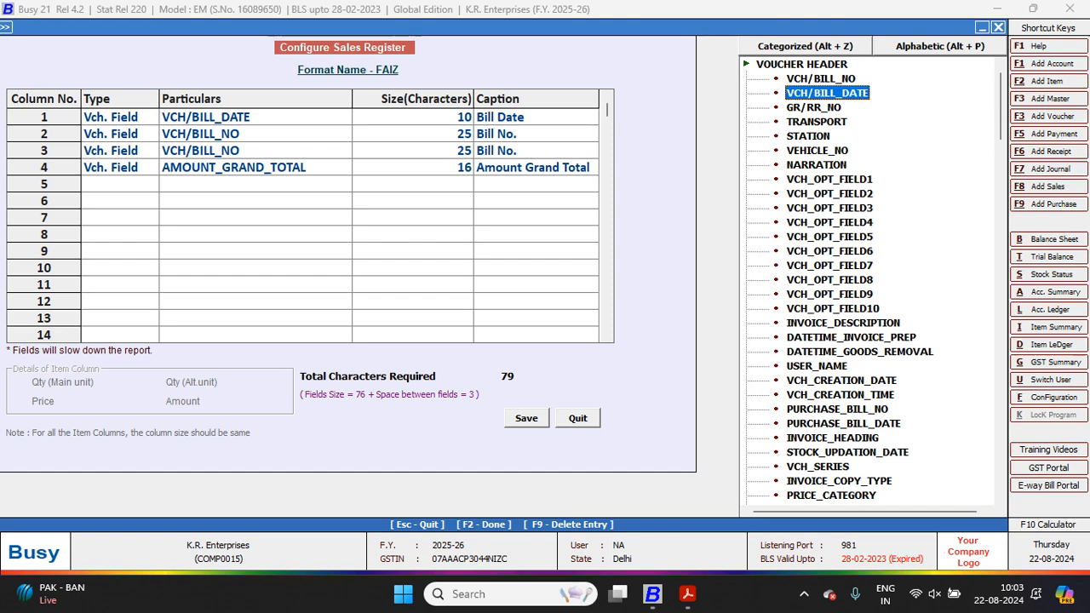
key(Up)
key(Down)
key(Down)
key(Down)
key(Down)
key(Down)
key(Down)
key(Down)
key(Down)
key(Down)
key(Down)
key(Down)
key(Down)
key(Down)
key(Down)
key(Down)
key(Down)
key(Down)
key(Down)
key(Down)
key(Down)
key(Down)
key(Down)
key(Down)
key(Down)
key(Down)
key(Down)
key(Down)
key(Down)
key(Down)
key(Down)
key(Down)
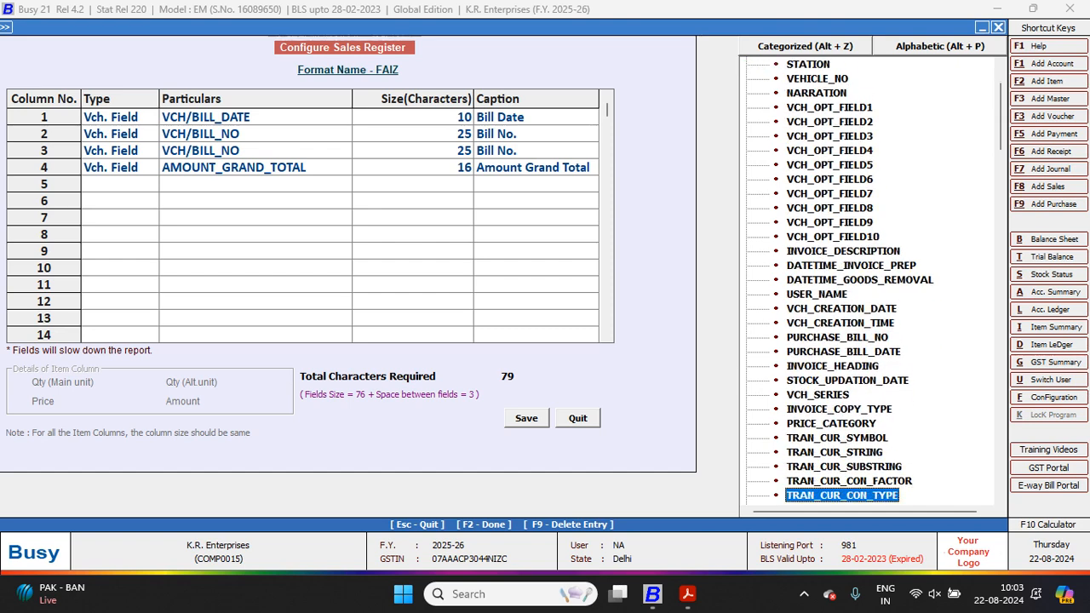
key(Down)
key(Down)
key(Down)
key(Down)
key(Down)
key(Down)
key(Down)
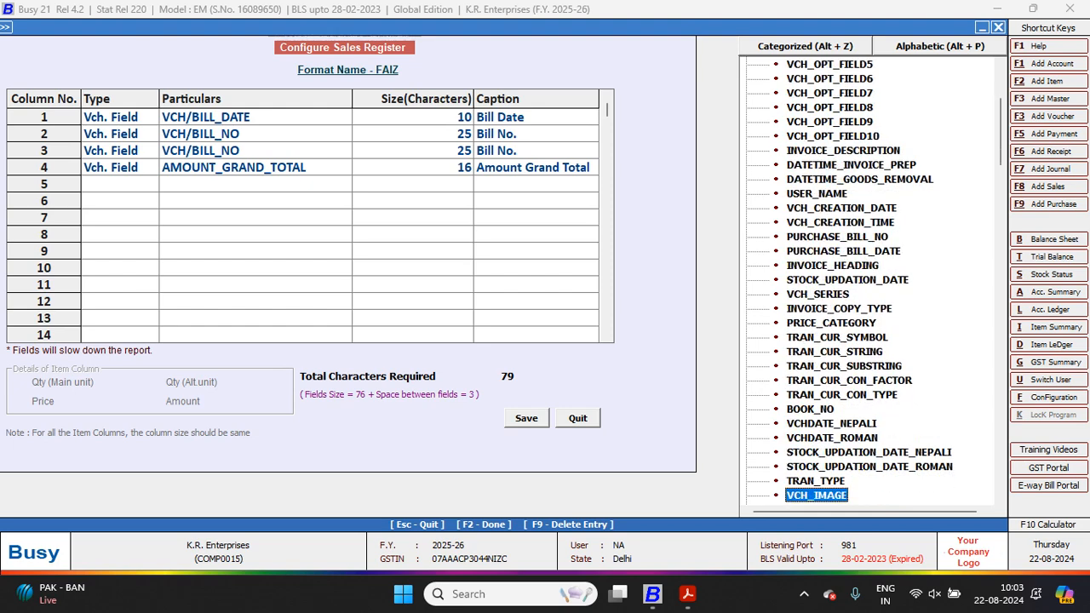
key(Down)
key(Down)
key(Down)
key(Down)
key(Down)
key(Down)
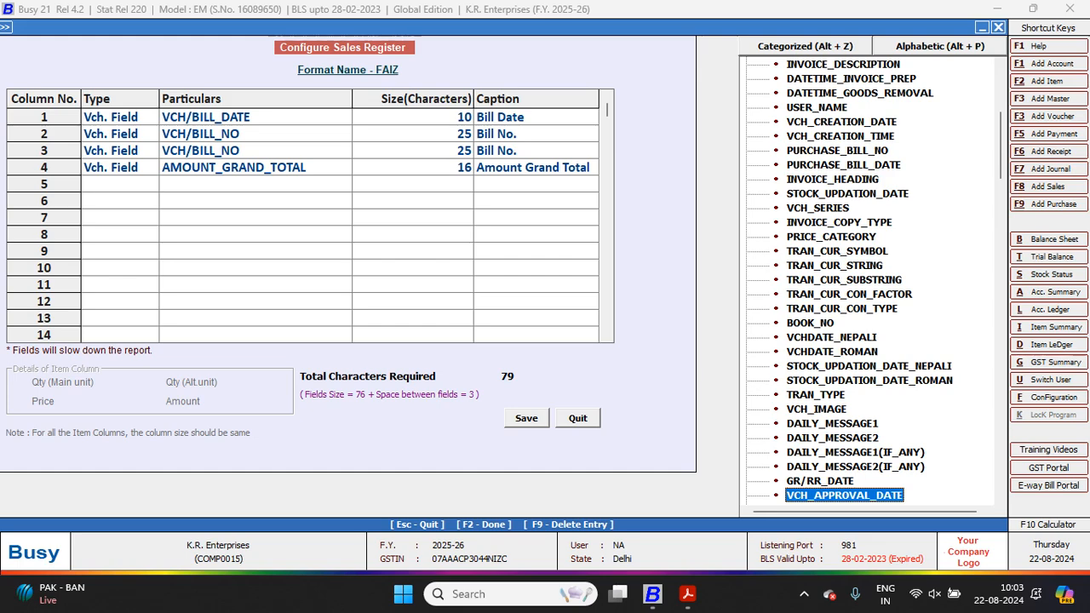
key(Down)
key(Down)
key(Down)
key(Down)
key(Down)
key(Down)
key(Down)
key(Down)
key(Down)
key(Down)
key(Down)
key(Down)
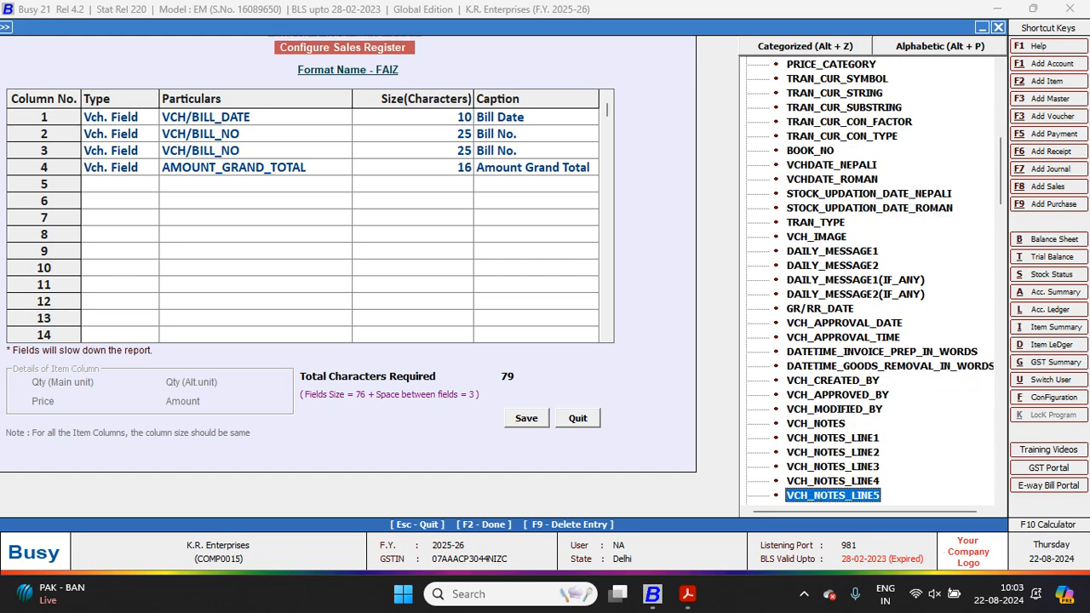
key(Down)
key(Down)
key(Down)
key(Down)
key(Down)
key(Down)
key(Down)
key(Down)
key(Down)
key(Down)
key(Down)
key(Down)
key(Down)
key(Down)
key(Down)
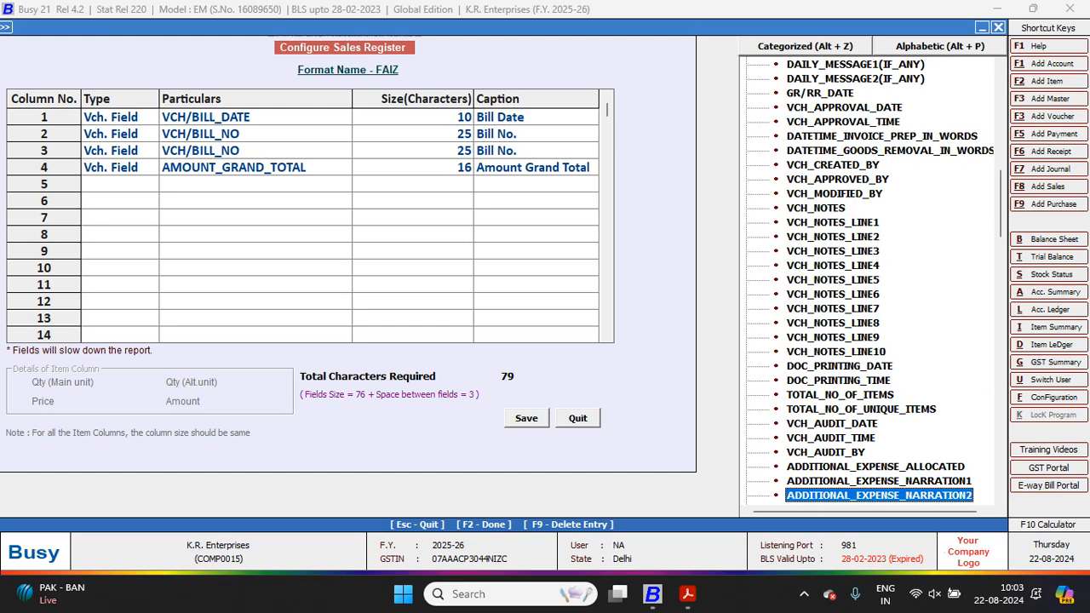
key(Down)
key(Down)
key(Down)
key(Down)
key(Down)
key(Down)
key(Down)
key(Down)
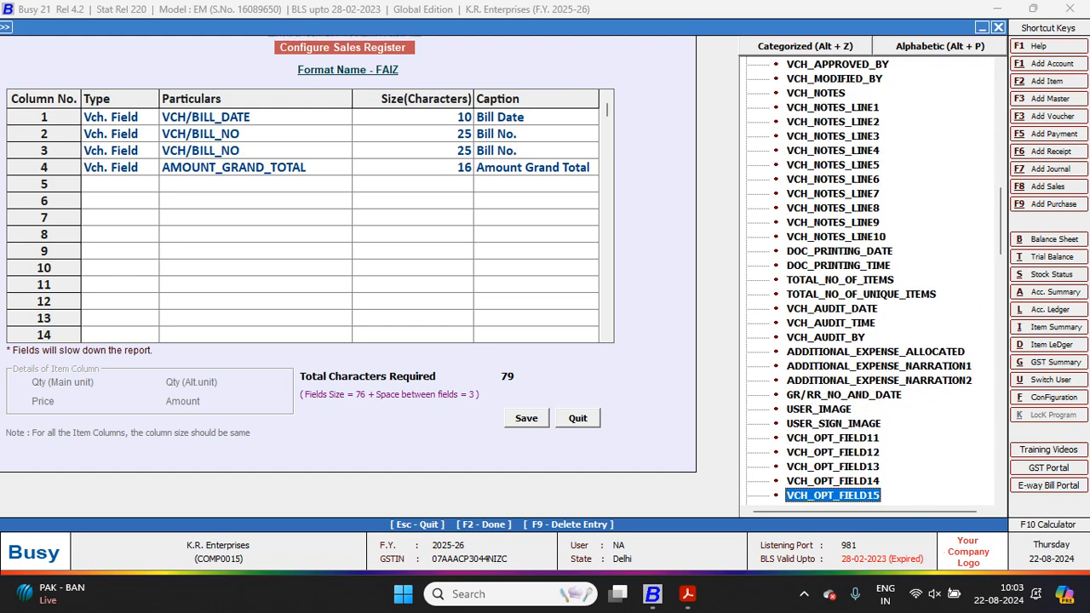
key(Down)
key(Down)
key(Down)
key(Down)
key(Down)
key(Down)
key(Down)
key(Down)
key(Down)
key(Down)
key(Down)
key(Down)
key(Down)
key(Down)
key(Down)
key(Down)
key(Down)
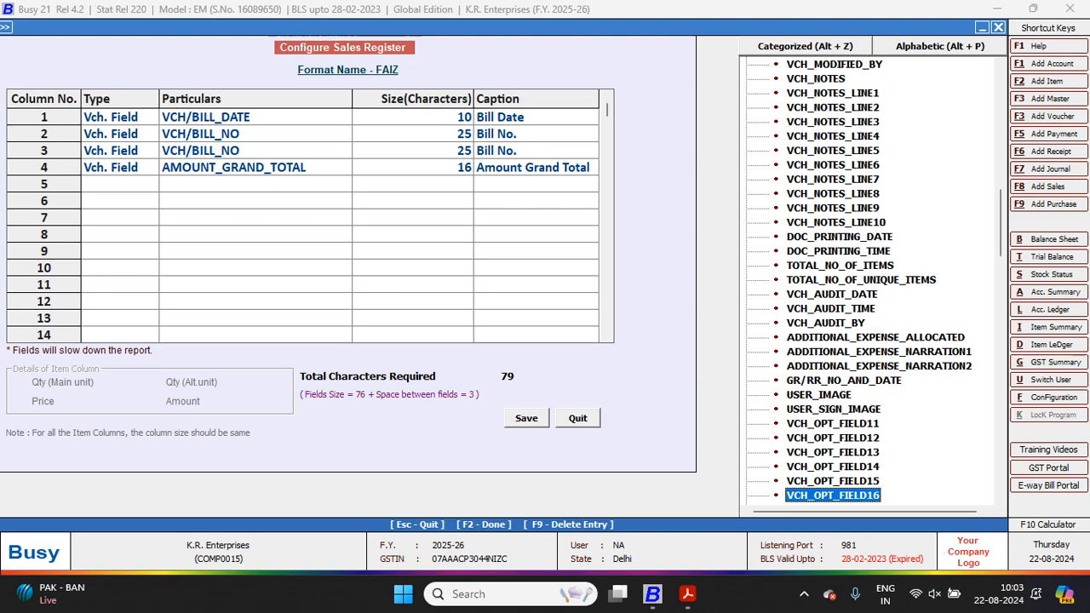
key(Down)
key(Down)
key(Down)
key(Down)
key(Down)
key(Down)
key(Down)
key(Down)
key(Down)
key(Down)
key(Down)
key(Down)
key(Down)
key(Down)
key(Down)
key(Down)
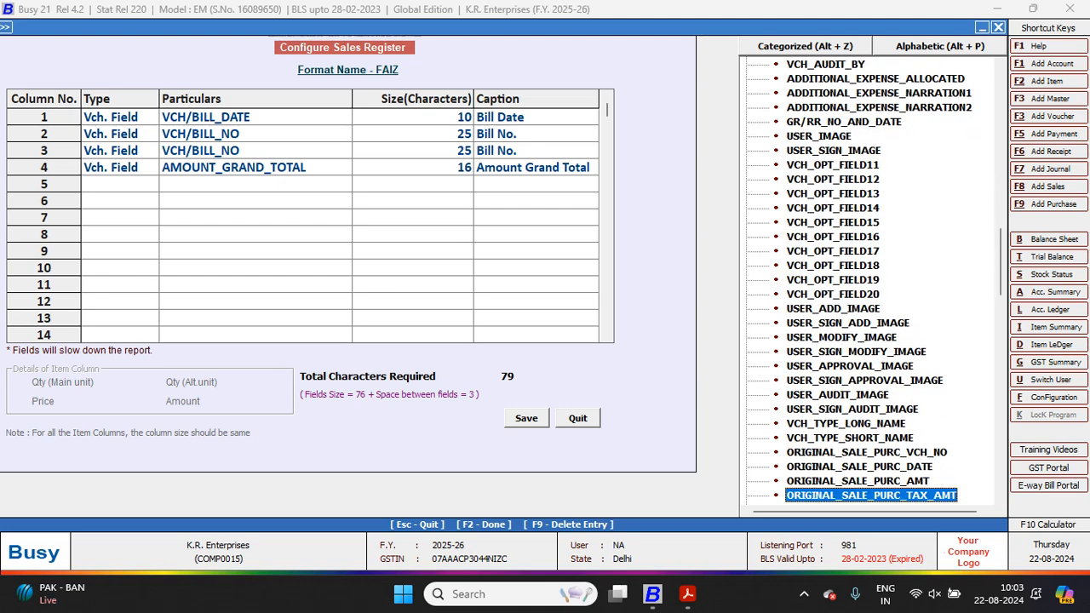
key(Down)
key(Down)
key(Down)
key(Down)
key(Down)
key(Down)
key(Down)
key(Down)
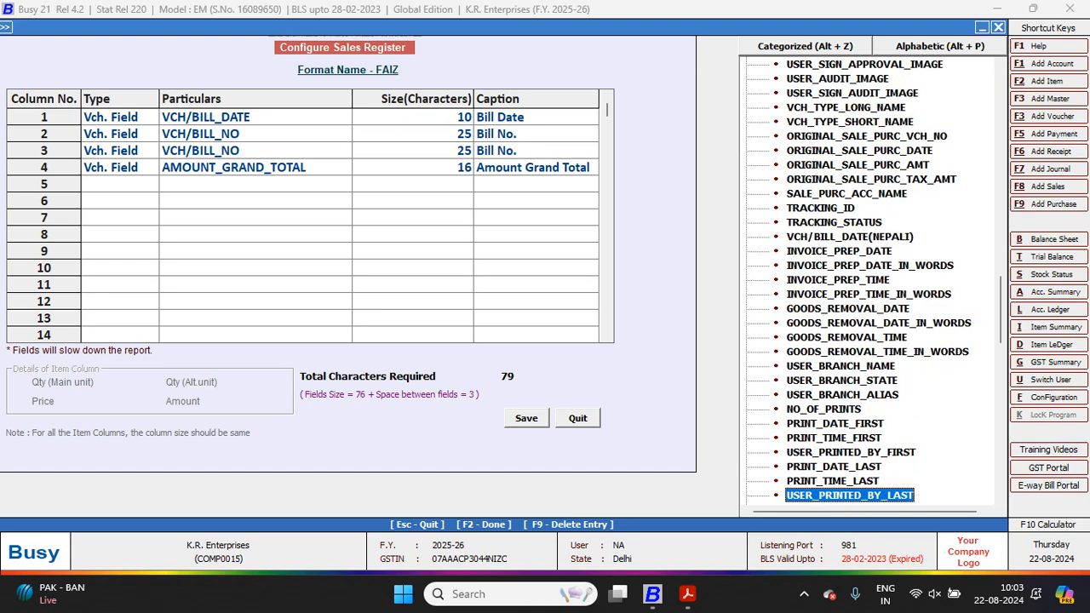
key(Down)
key(Down)
key(Down)
key(Down)
key(Down)
key(Down)
key(Down)
key(Down)
key(Down)
key(Down)
key(Down)
key(Down)
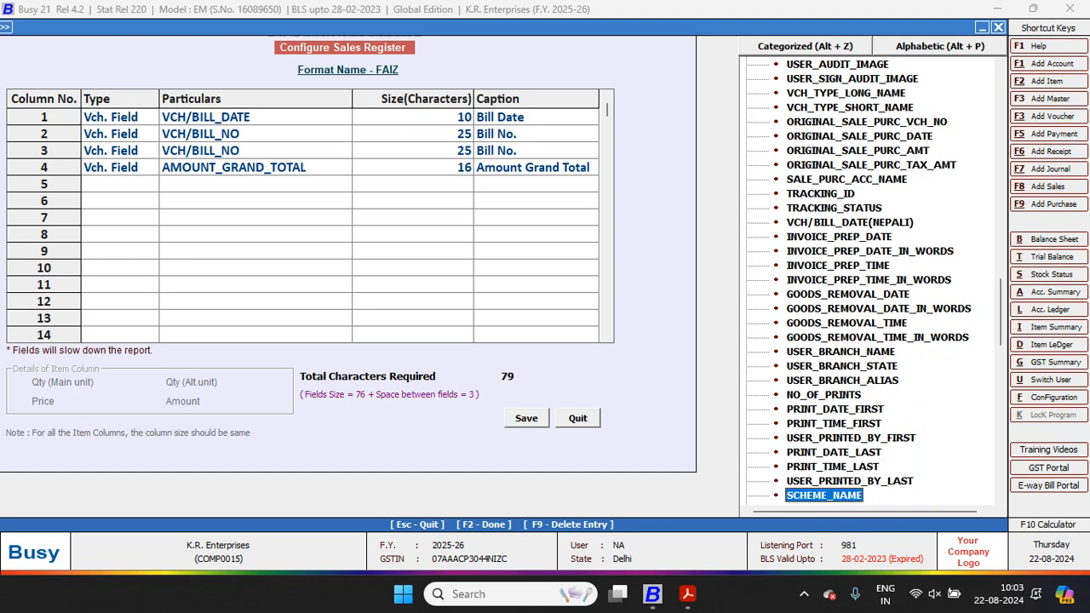
key(Down)
key(Down)
key(Down)
key(Down)
key(Down)
key(Down)
key(Down)
key(Down)
key(Down)
key(Down)
key(Down)
key(Down)
key(Down)
key(Down)
key(Down)
key(Down)
key(Down)
key(Down)
key(Down)
key(Down)
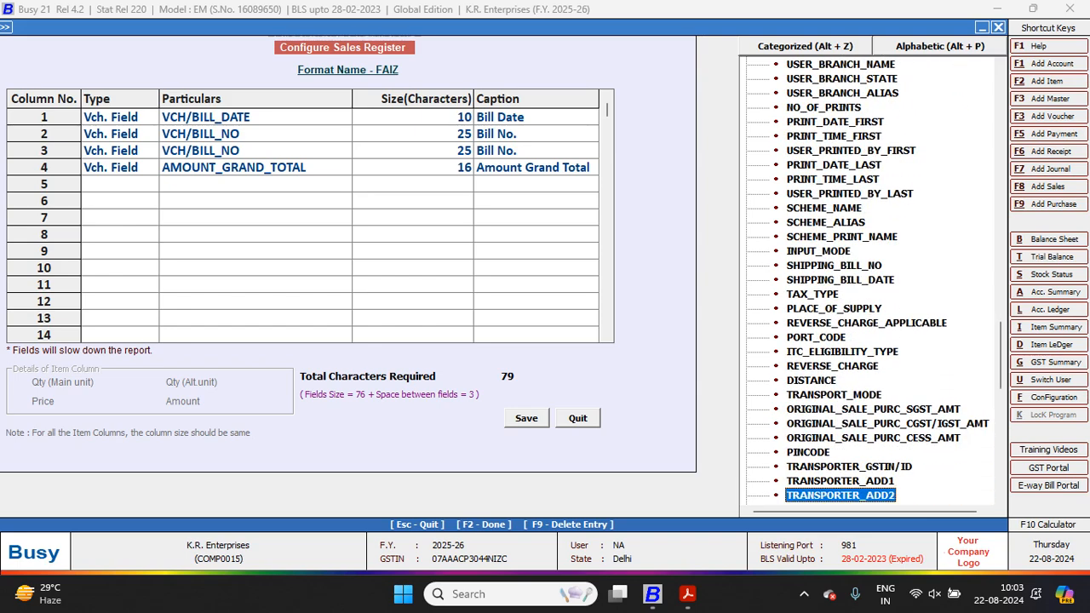
Look through the remaining voucher header fields, including the transporter, voucher notes and dispatch fields, for column 3's particulars.
key(Down)
key(Down)
key(Down)
key(Down)
key(Down)
key(Down)
key(Down)
key(Down)
key(Down)
key(Down)
key(Down)
key(Down)
key(Down)
key(Down)
key(Down)
key(Down)
key(Down)
key(Down)
key(Down)
key(Down)
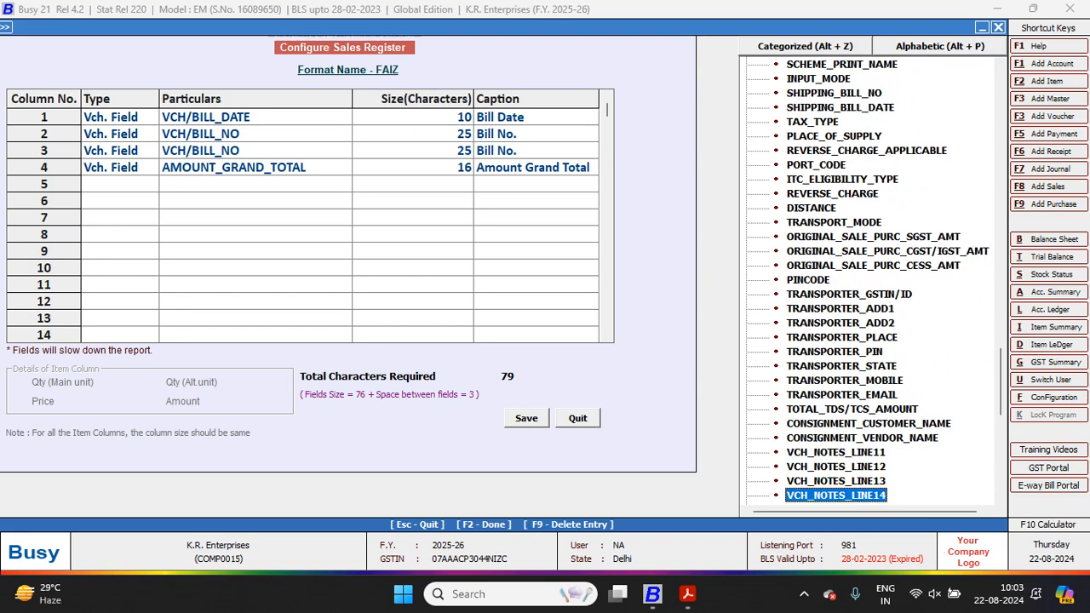
key(Down)
key(Down)
key(Down)
key(Down)
key(Down)
key(Down)
key(Down)
key(Down)
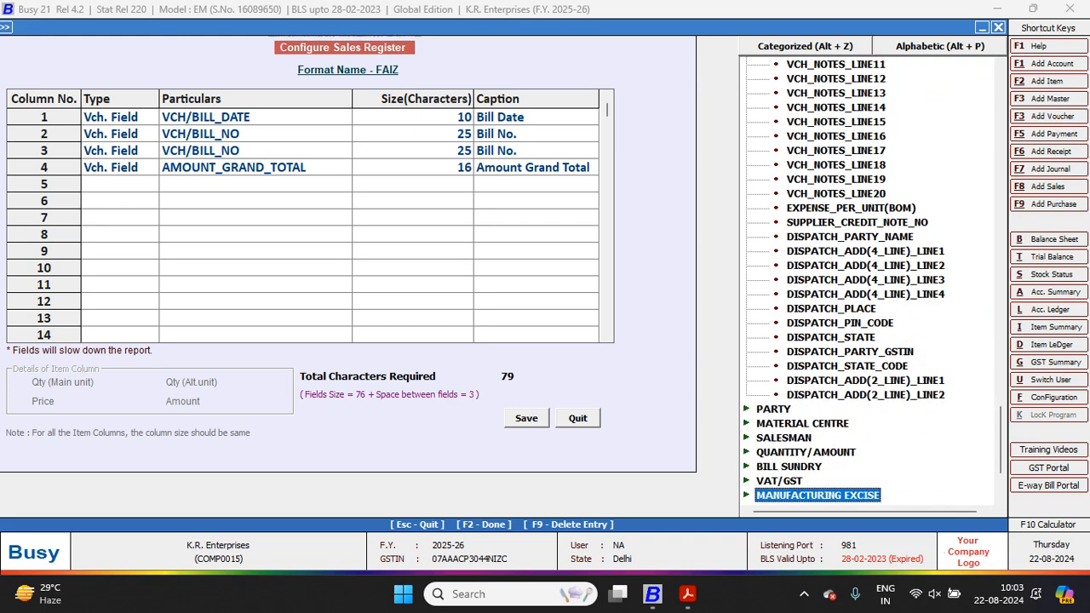
Change column 3's particulars to the party field PARTY_NAME, keeping its default size and caption.
key(Up)
key(Up)
key(Up)
key(Up)
key(Up)
key(Up)
key(Right)
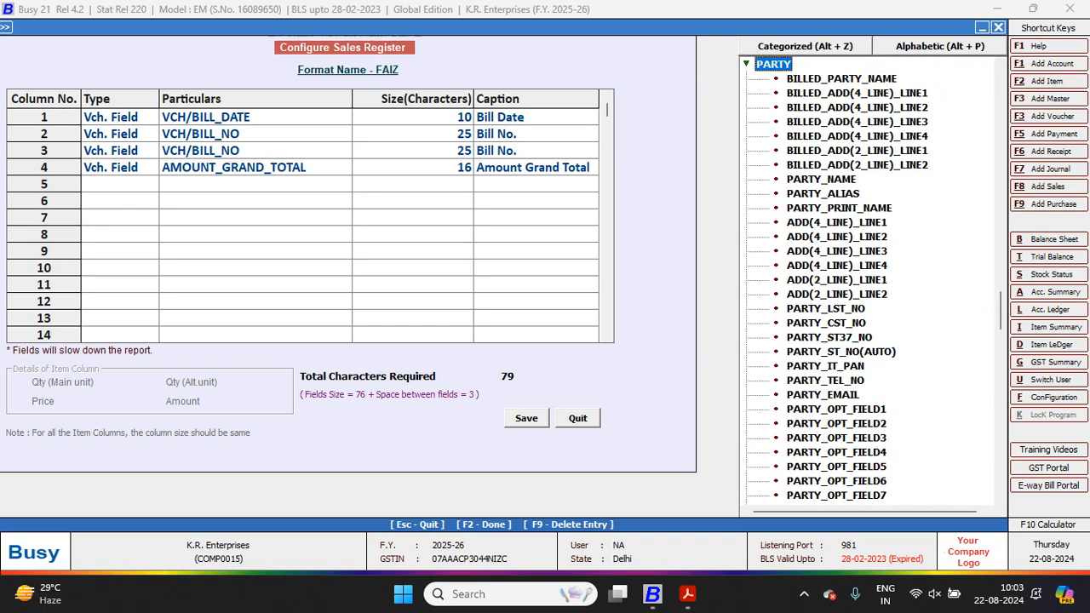
key(Down)
key(Down)
key(Down)
key(Down)
key(Down)
key(Down)
key(Down)
key(Down)
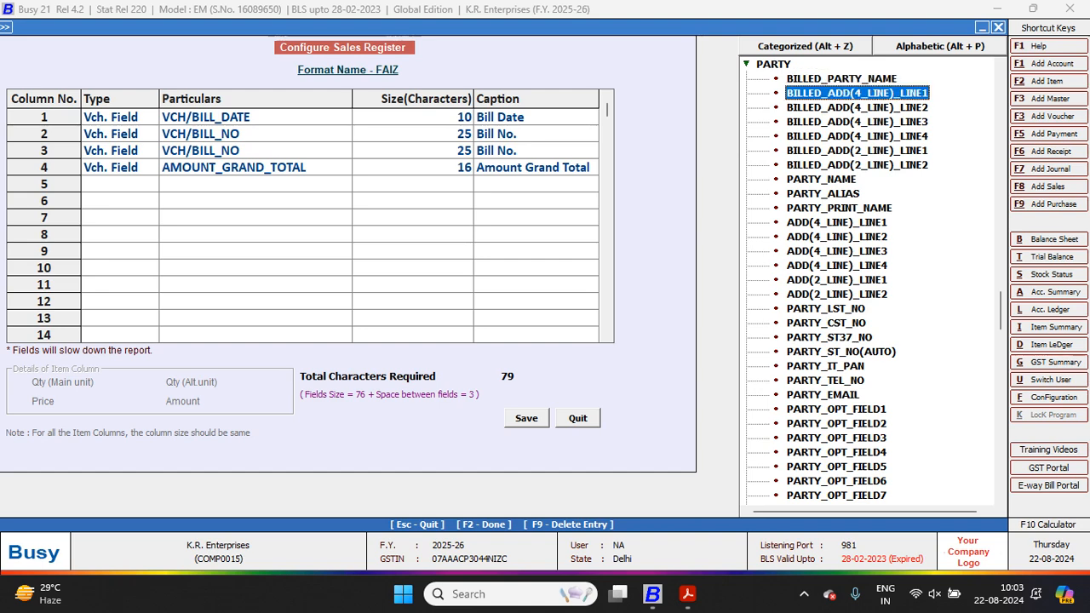
key(Return)
key(Return)
key(Return)
key(Return)
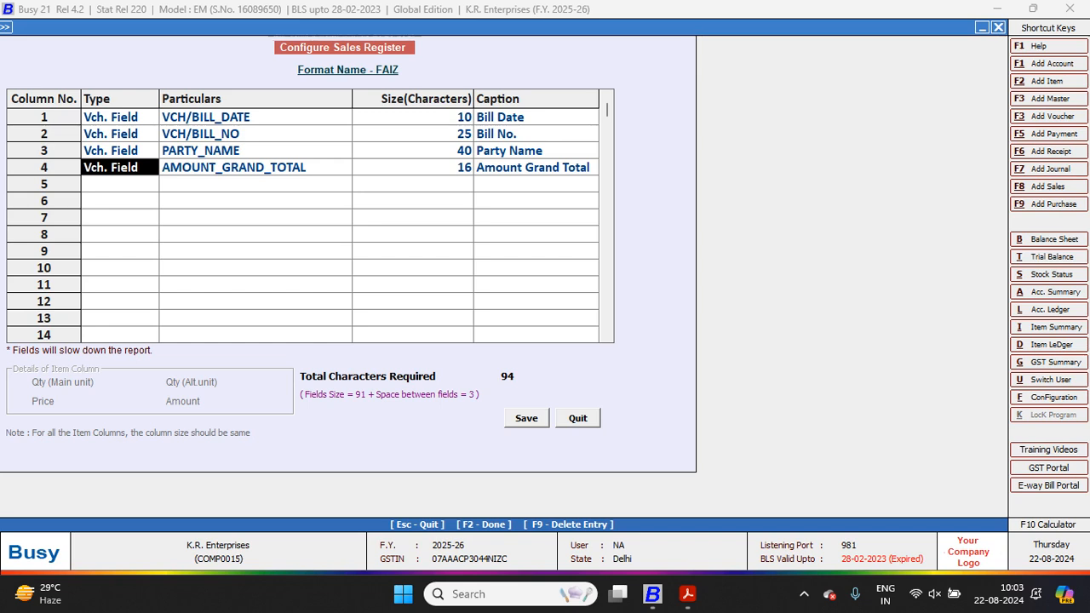
Keep column 4 as AMOUNT_GRAND_TOTAL with its default size and caption and open the type choices for column 5.
key(Return)
key(Return)
key(Return)
key(Return)
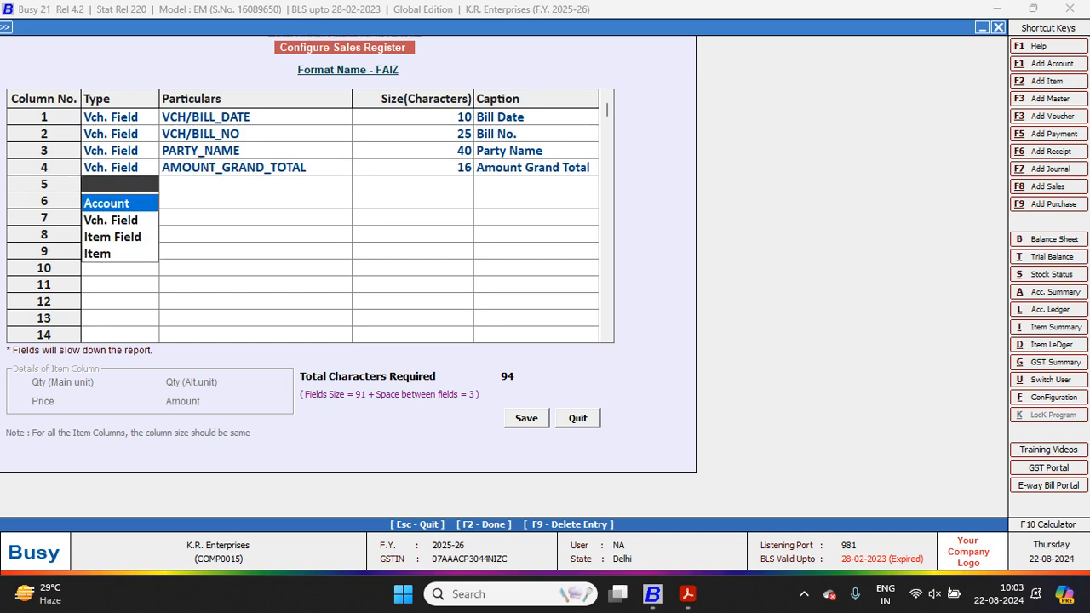
key(Down)
key(Return)
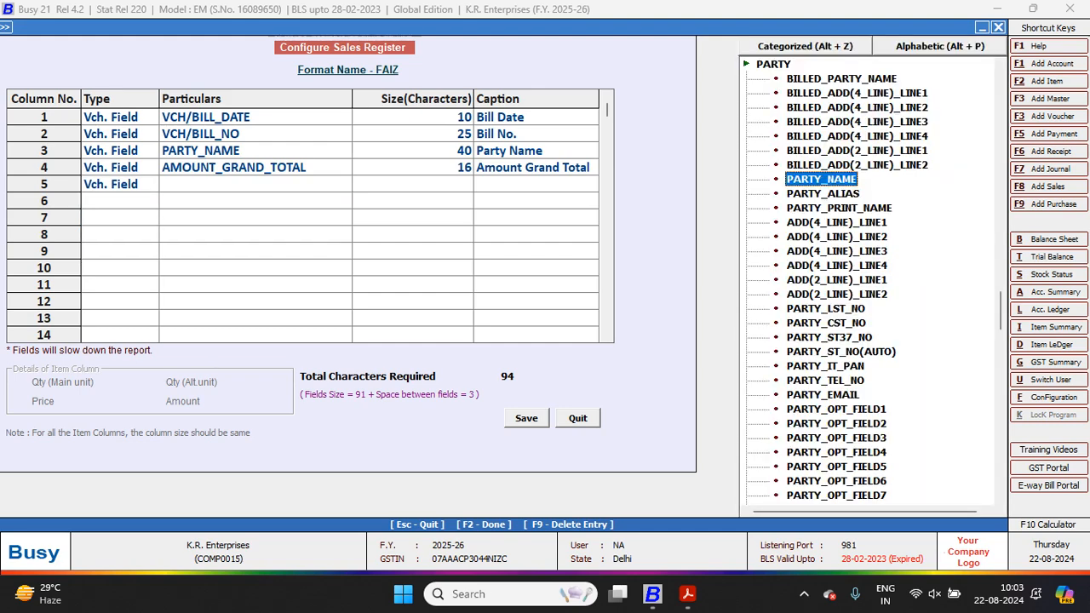
key(Left)
key(Left)
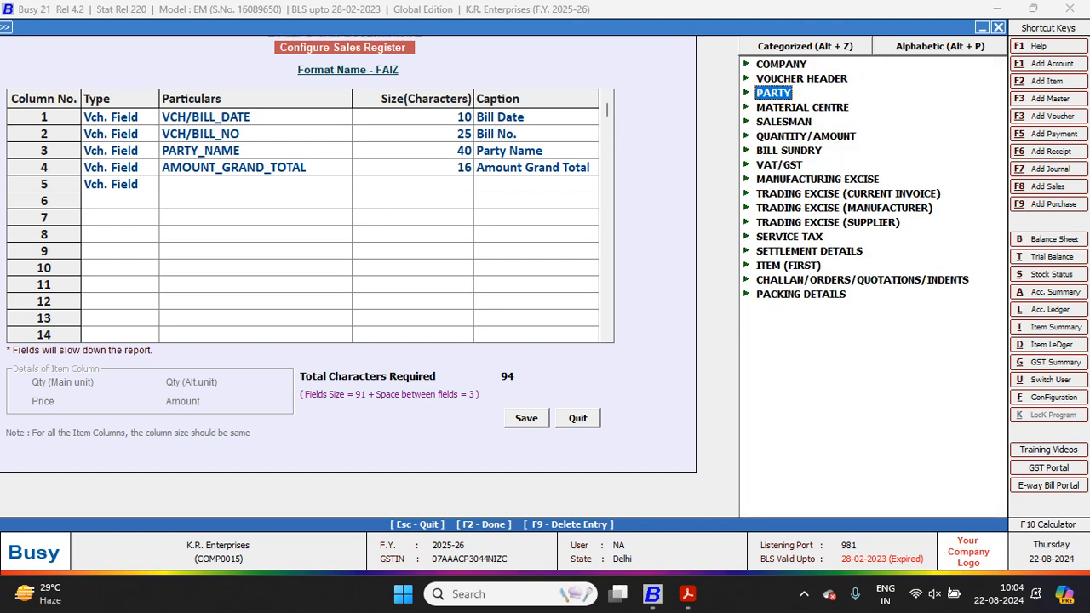
key(Escape)
key(Left)
key(Return)
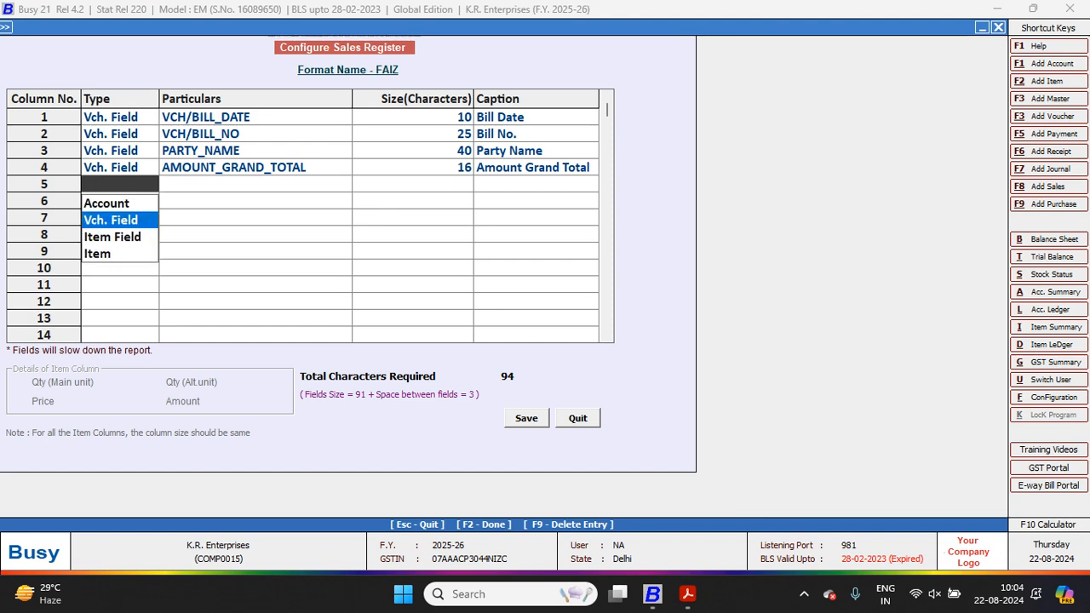
Try the Account type for column 5 and look for an account name starting with "Ad".
key(Up)
key(Return)
text(Ad)
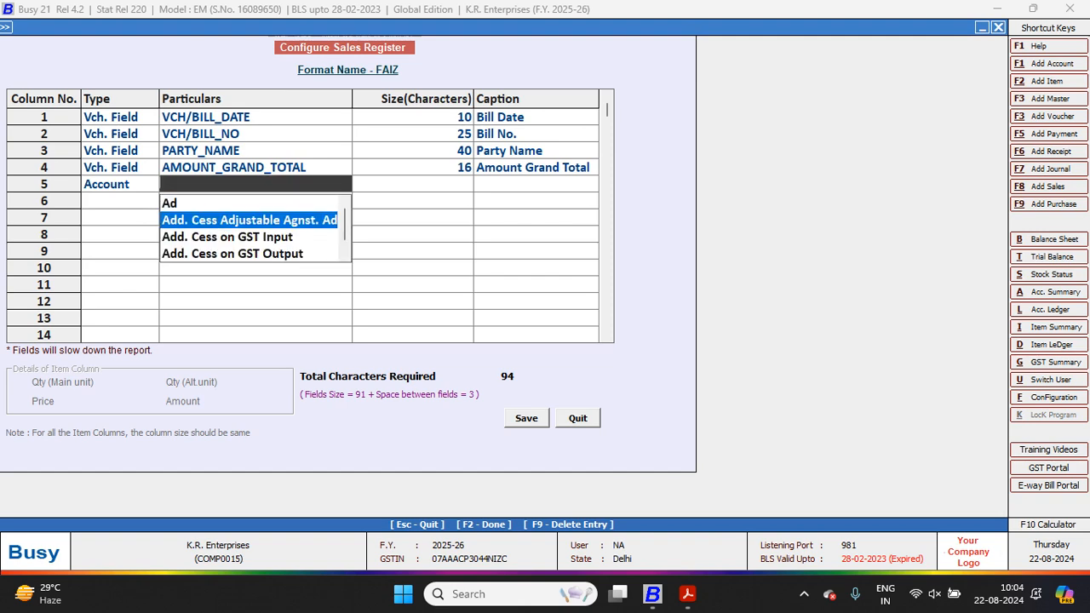
key(Down)
key(Return)
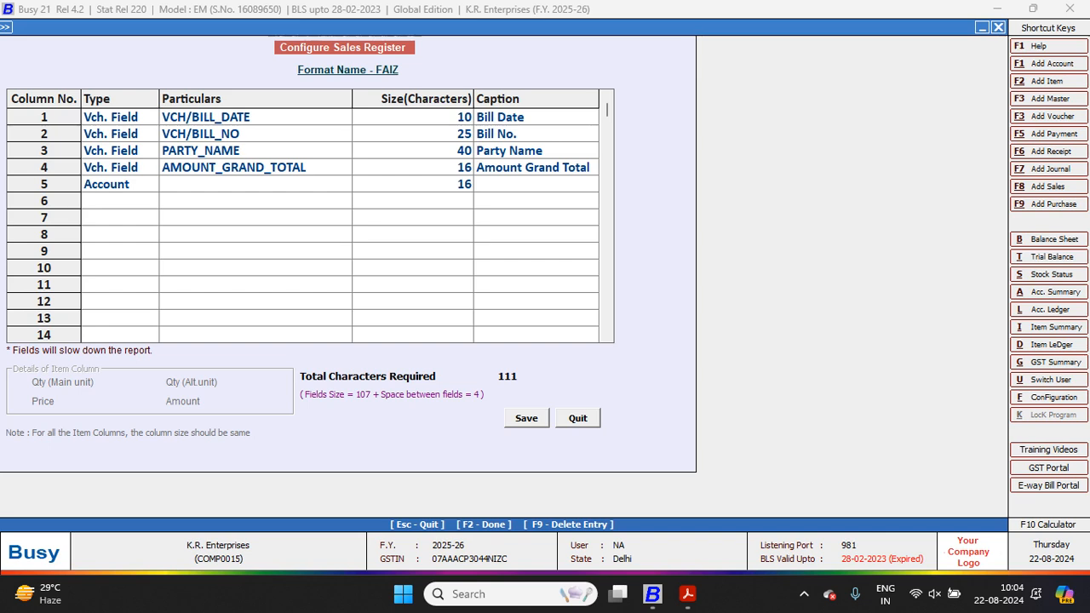
key(Left)
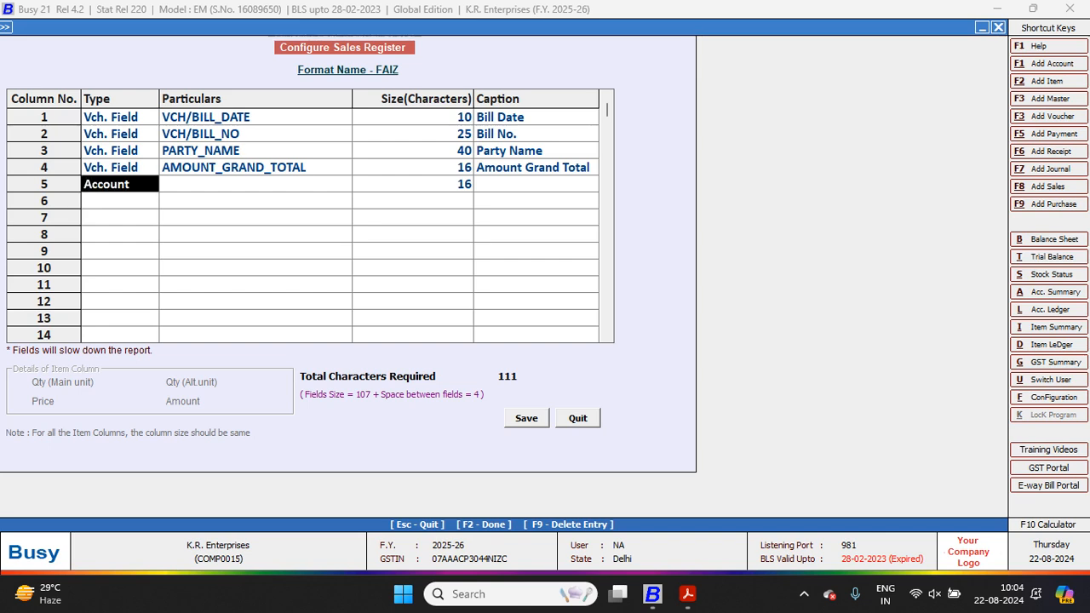
Set column 5's type to Vch. Field and expand the PARTY field group for its particulars.
text(v)
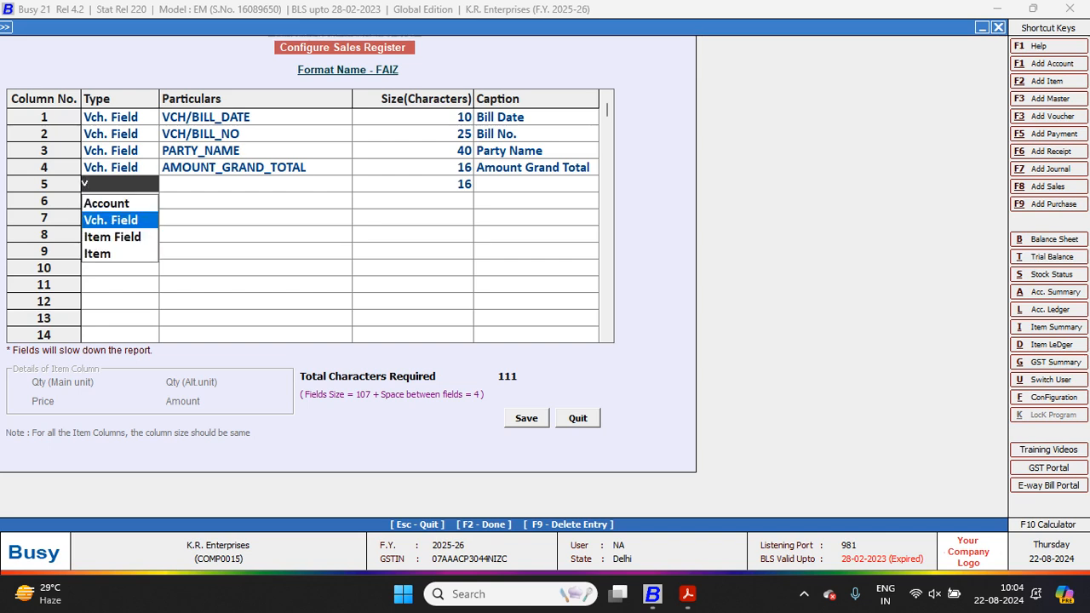
key(Return)
key(Up)
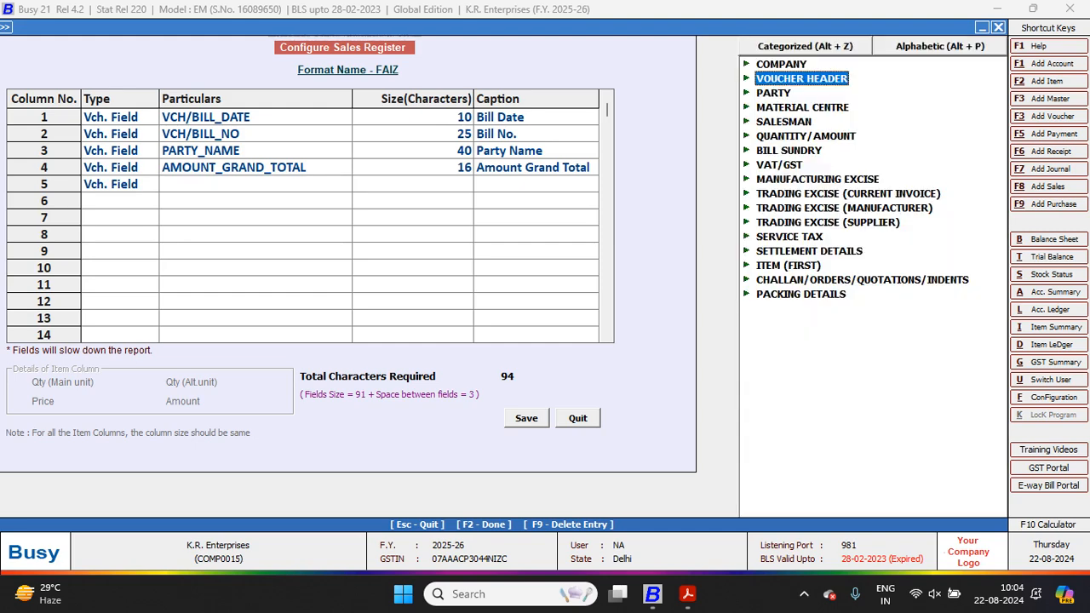
key(Down)
key(Down)
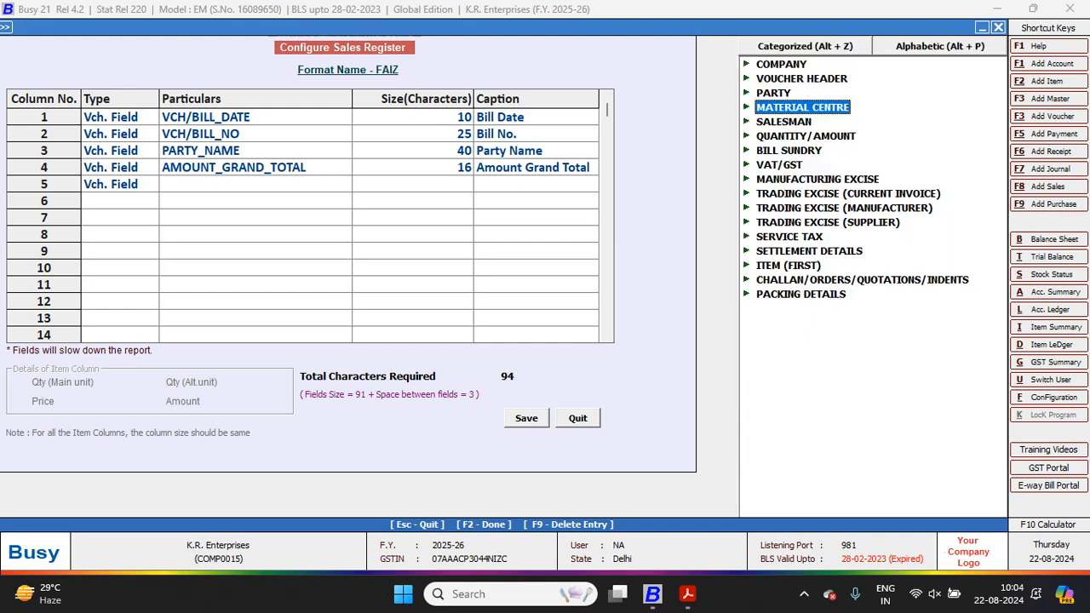
key(Up)
key(Return)
Choose PARTY_CONTACT as column 5's particulars and keep its default size and caption.
key(Down)
key(Down)
key(Down)
key(Down)
key(Down)
key(Down)
key(Down)
key(Down)
key(Down)
key(Down)
key(Down)
key(Down)
key(Down)
key(Down)
key(Down)
key(Down)
key(Down)
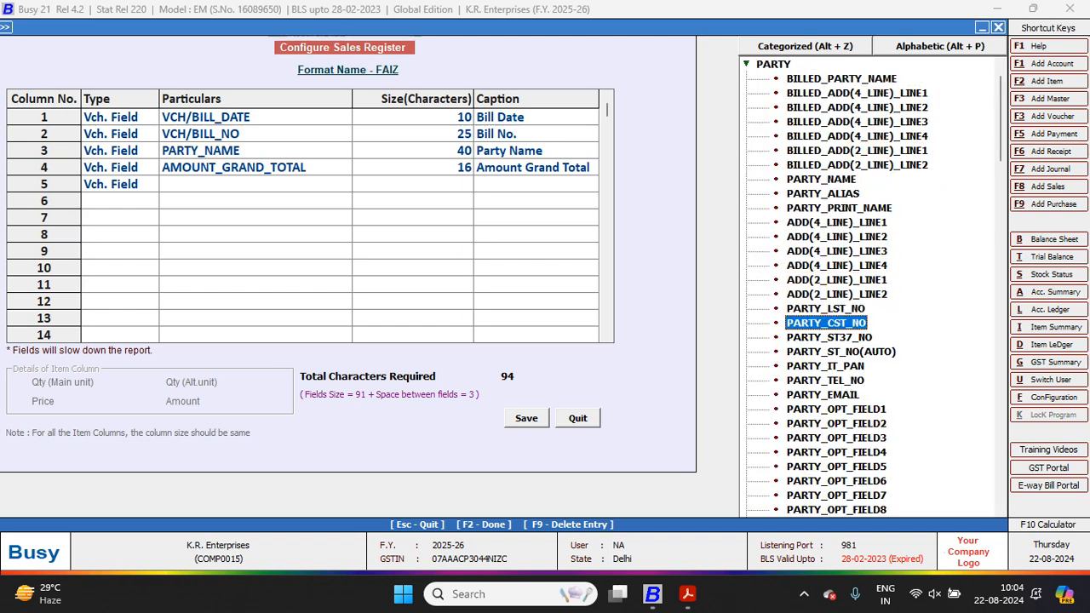
key(Down)
key(Down)
key(Down)
key(Down)
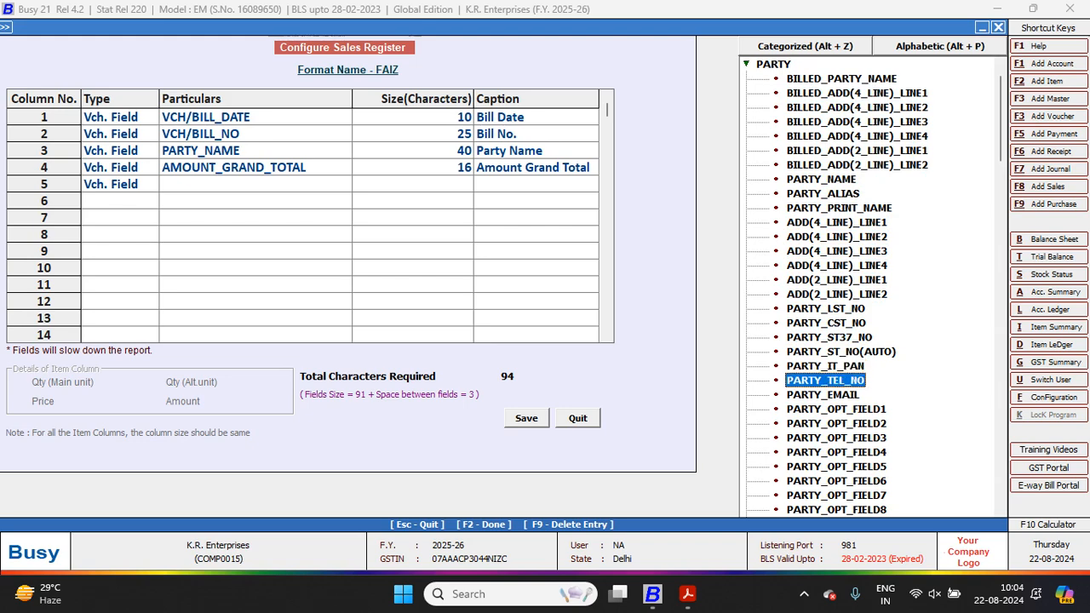
key(Down)
key(Down)
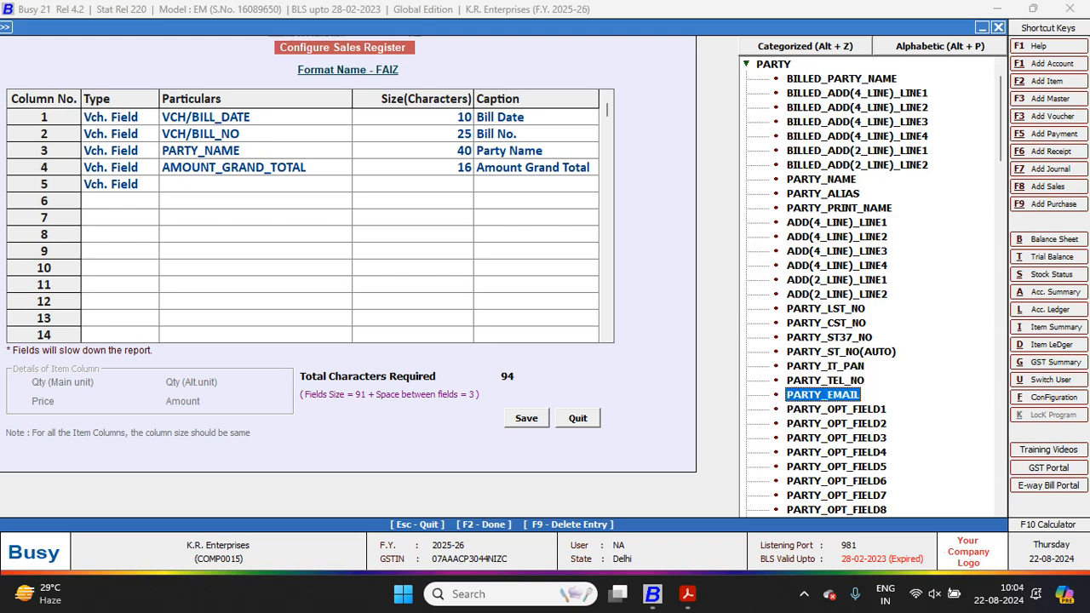
key(Down)
key(Down)
key(Down)
key(Down)
key(Down)
key(Down)
key(Down)
key(Down)
key(Down)
key(Down)
key(Down)
key(Down)
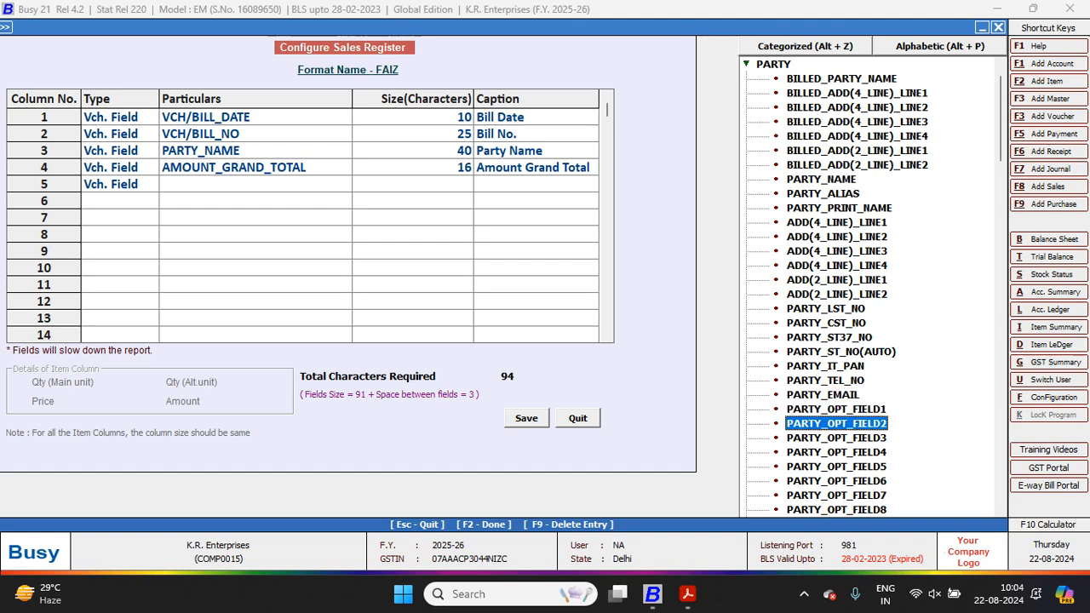
key(Down)
key(Down)
key(Down)
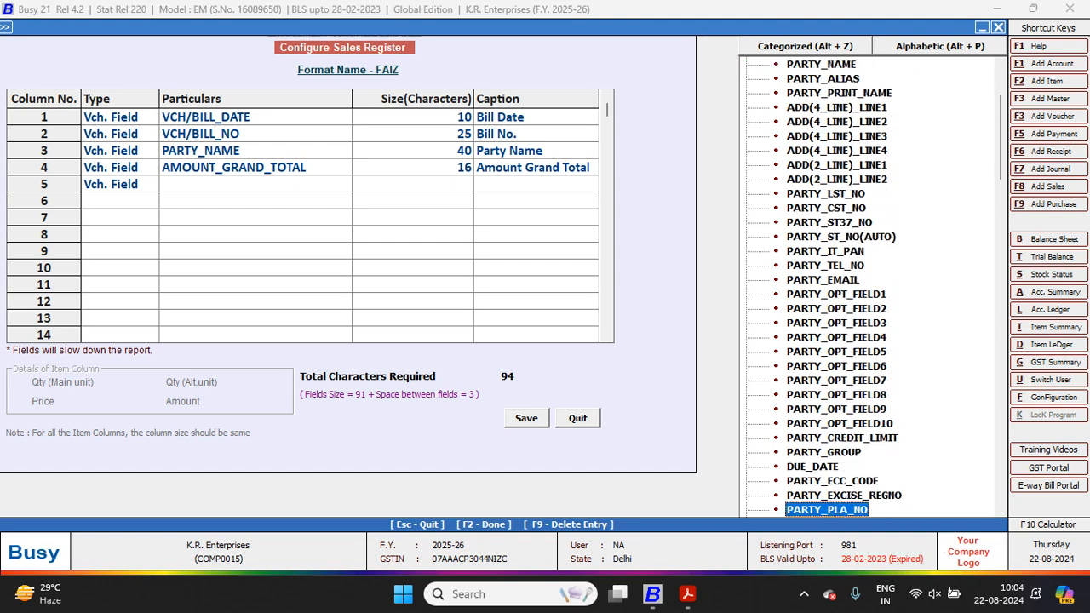
key(Down)
key(Down)
key(Down)
key(Down)
key(Down)
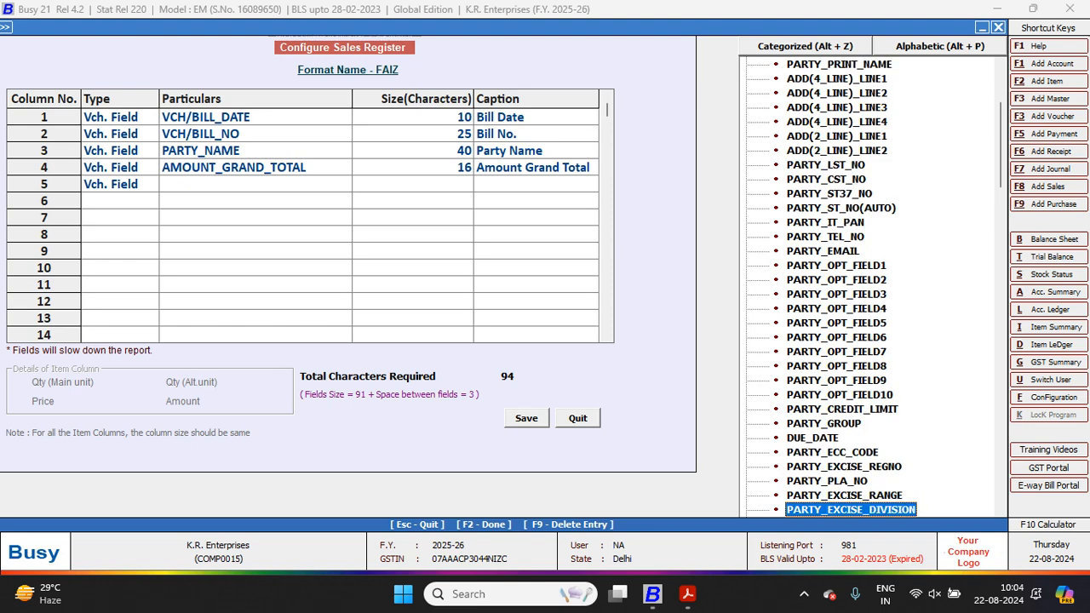
key(Down)
key(Down)
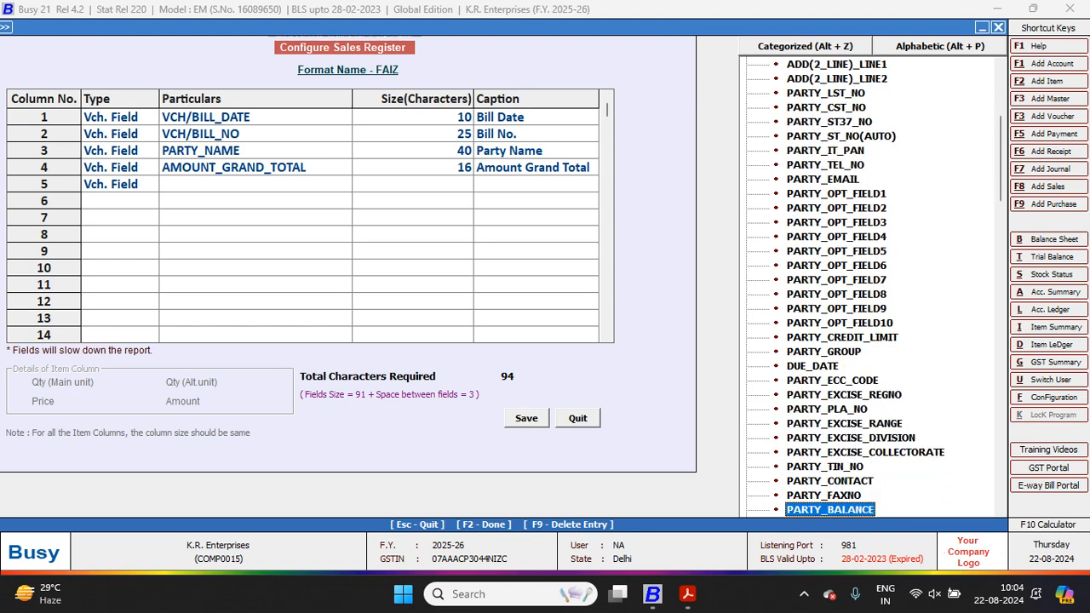
key(Up)
key(Up)
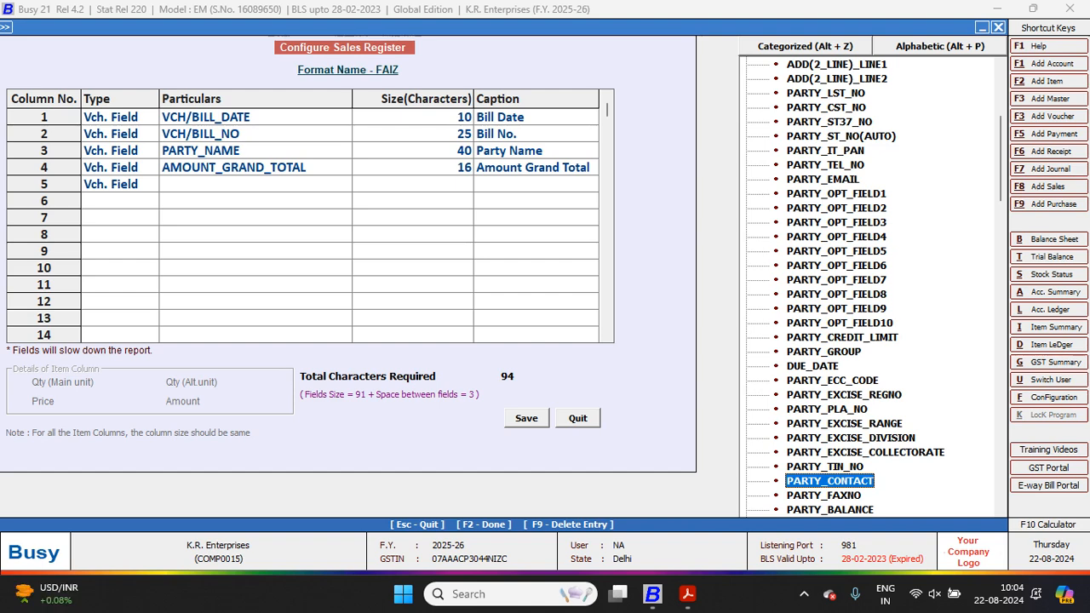
key(Return)
key(Return)
key(Return)
key(Return)
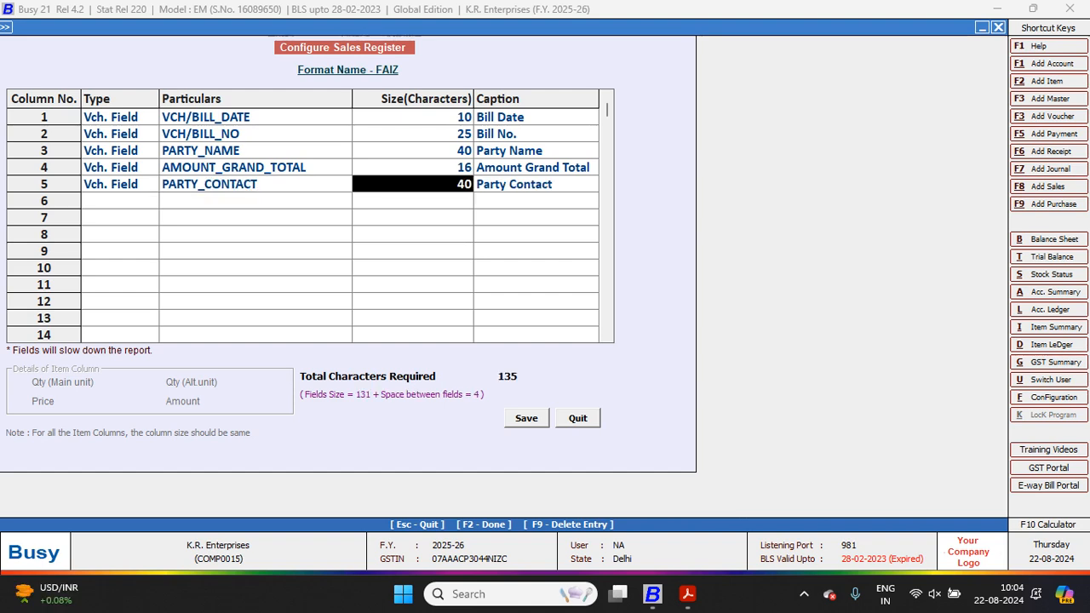
Add column 6 with type Vch. Field and the party field PARTY_GST_NO, keeping the default size.
key(Down)
key(Return)
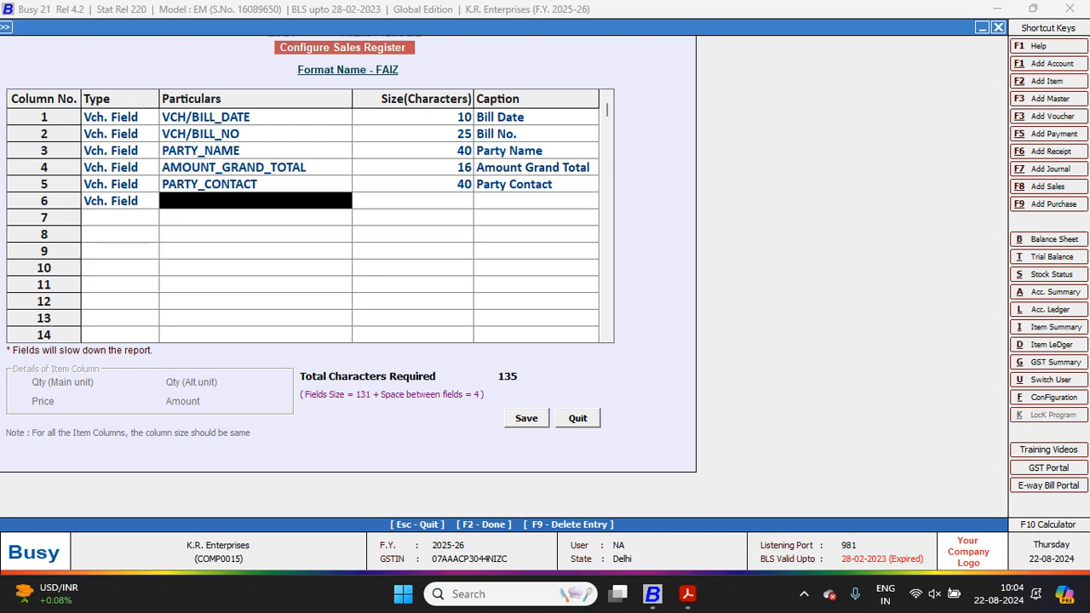
key(Down)
key(Down)
key(Down)
key(Down)
key(Down)
key(Down)
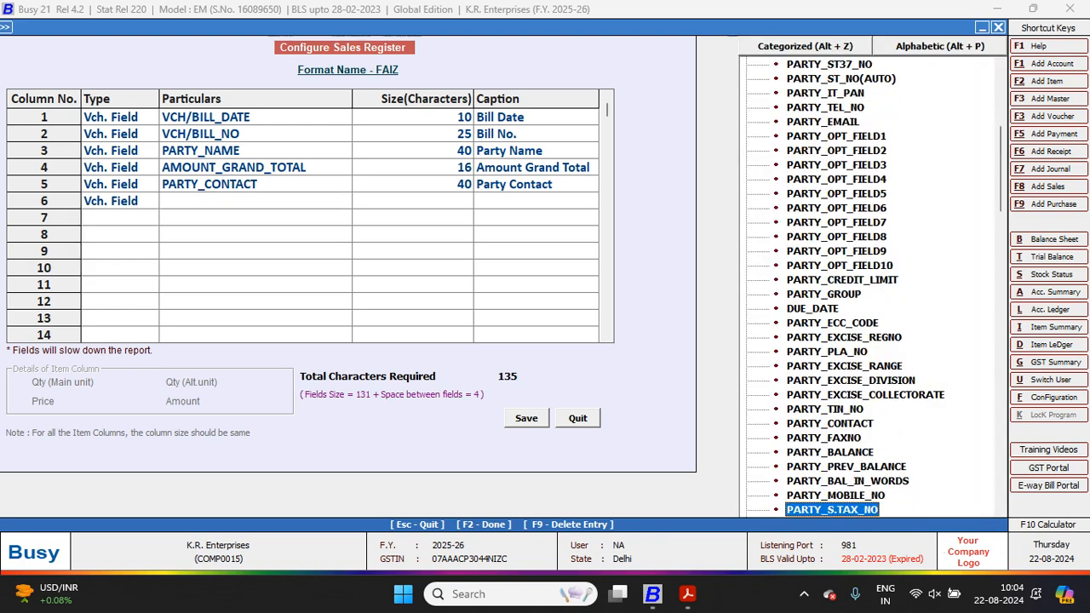
key(Down)
key(Down)
key(Down)
key(Down)
key(Down)
key(Down)
key(Down)
key(Down)
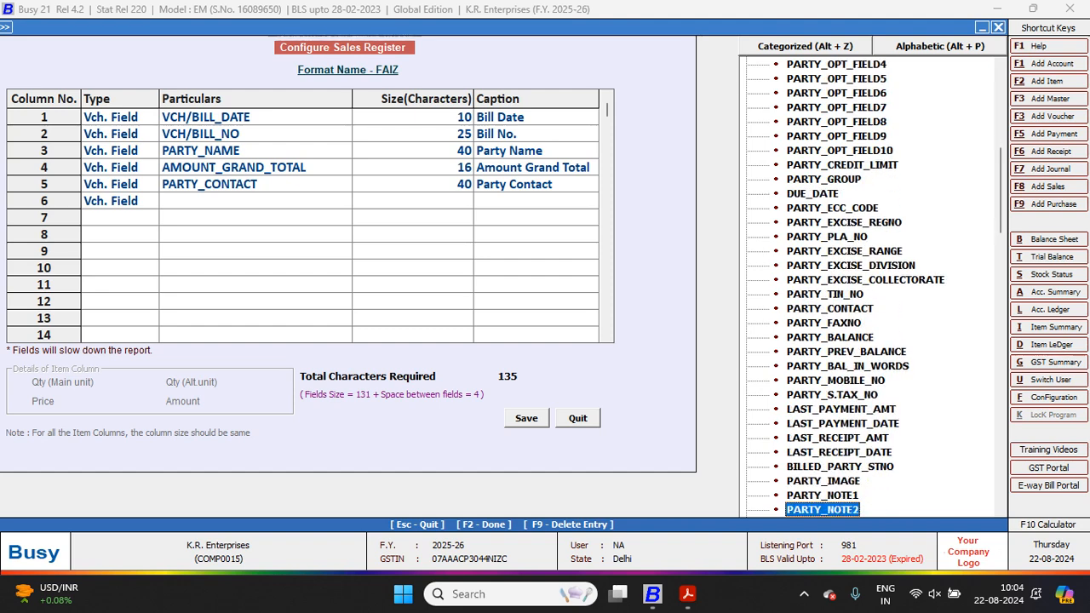
key(Down)
key(Down)
key(Down)
key(Down)
key(Up)
key(Up)
key(Up)
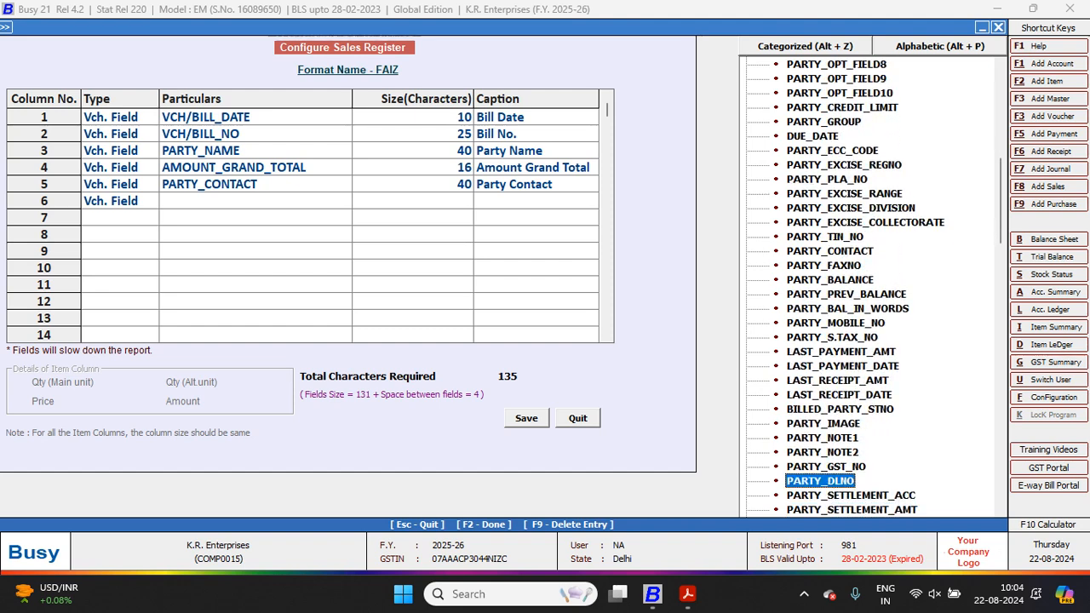
key(Return)
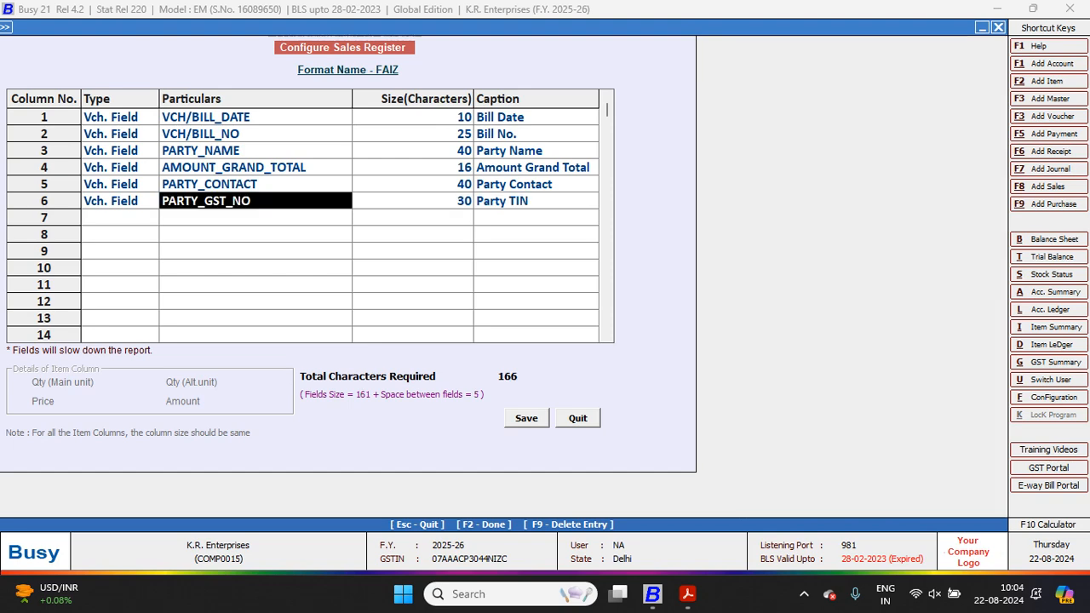
key(Return)
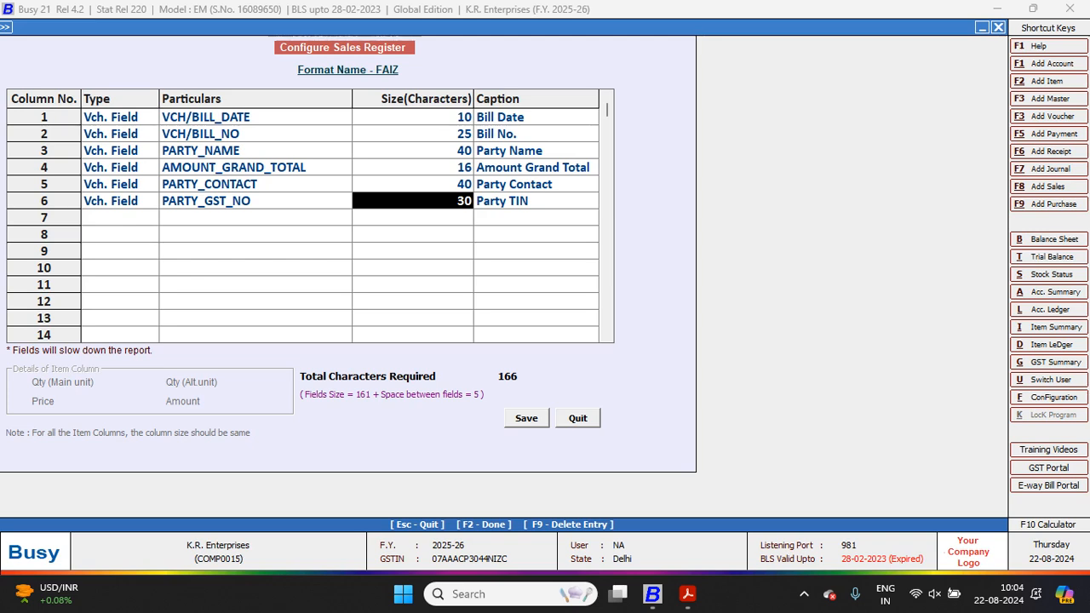
Change column 6's caption to GST NO.
key(Left)
key(Return)
key(Return)
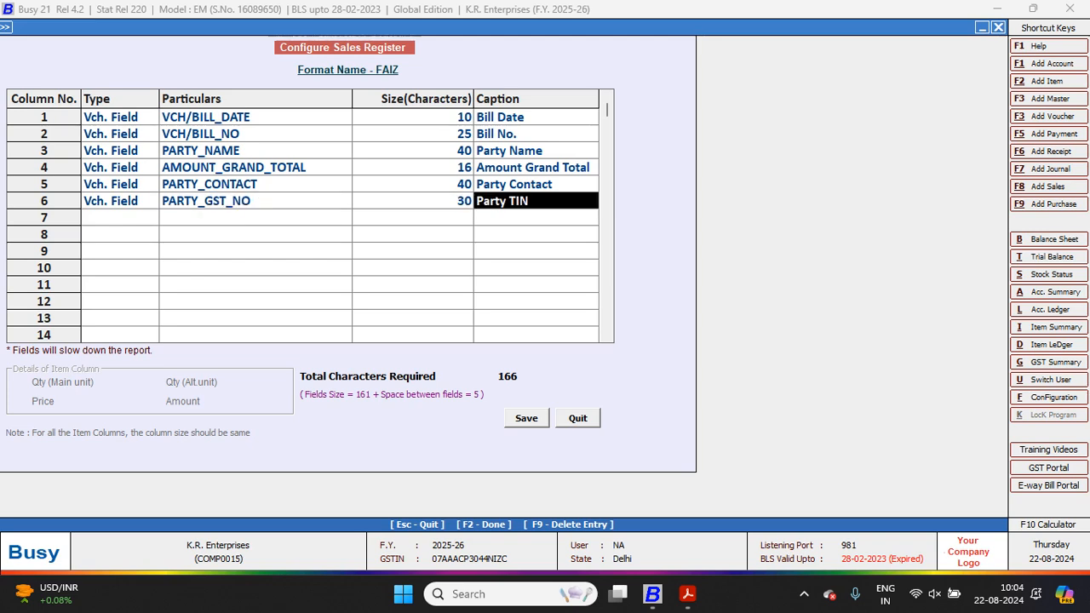
text(g)
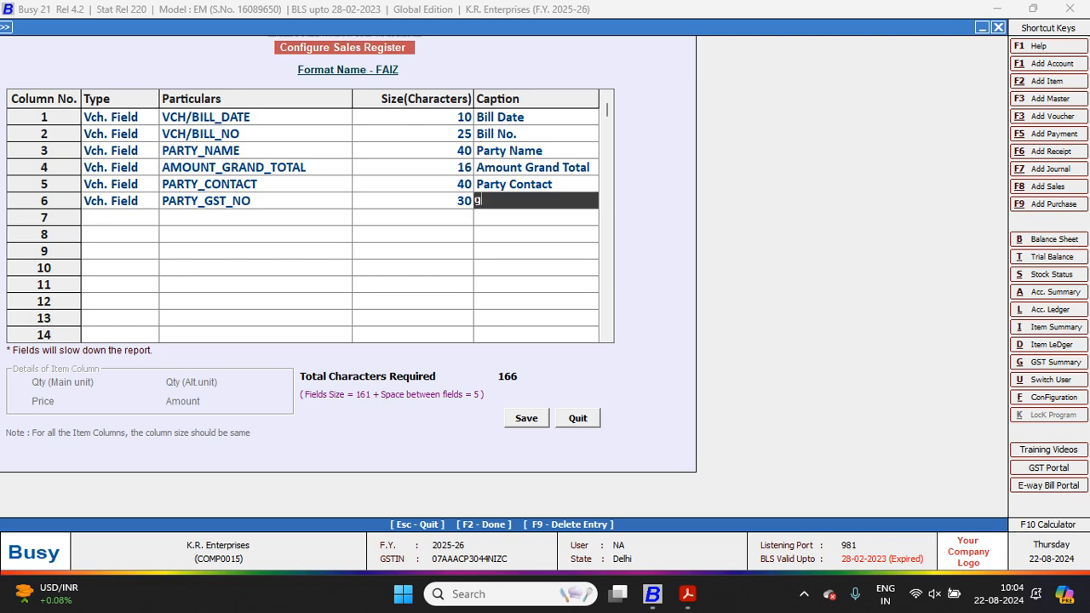
key(BackSpace)
text(GST NO)
key(Return)
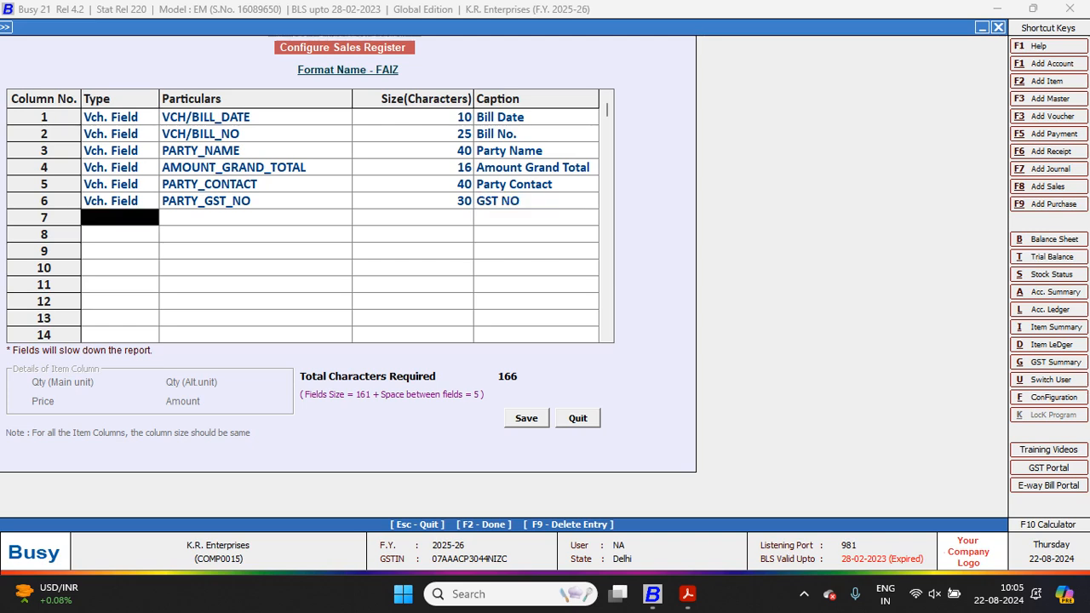
Save the body column configuration of the custom Sale Register format.
key(F2)
key(Return)
key(Return)
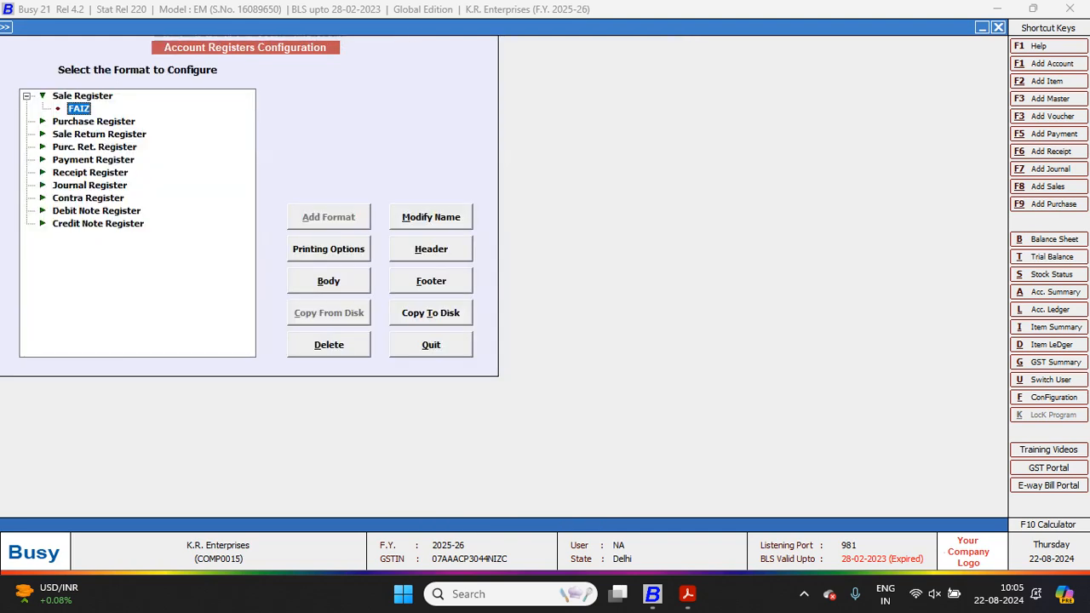
Load the default footer into the custom Sale Register format, save it and leave the register configuration.
key(alt+f)
key(alt+d)
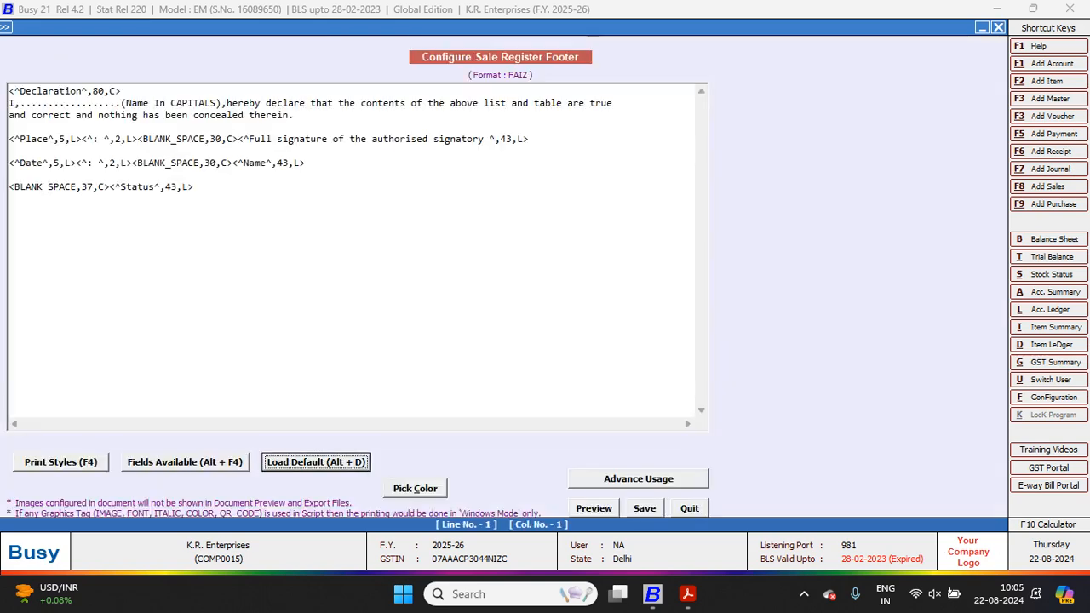
key(alt+s)
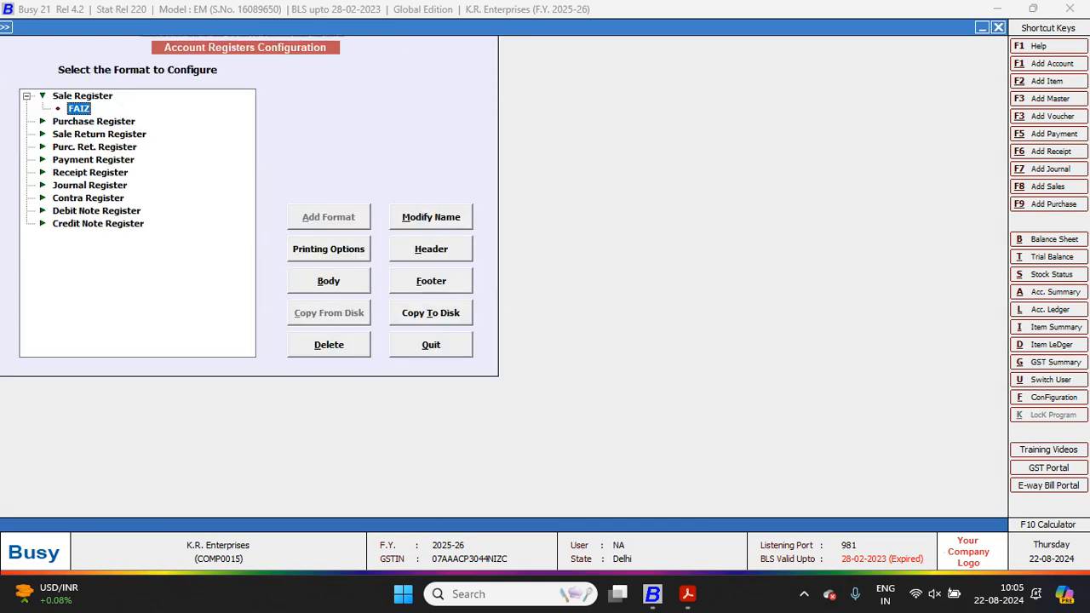
key(alt+q)
Open the columnar Sales Register from the account books for all sale types and all parties.
key(Right)
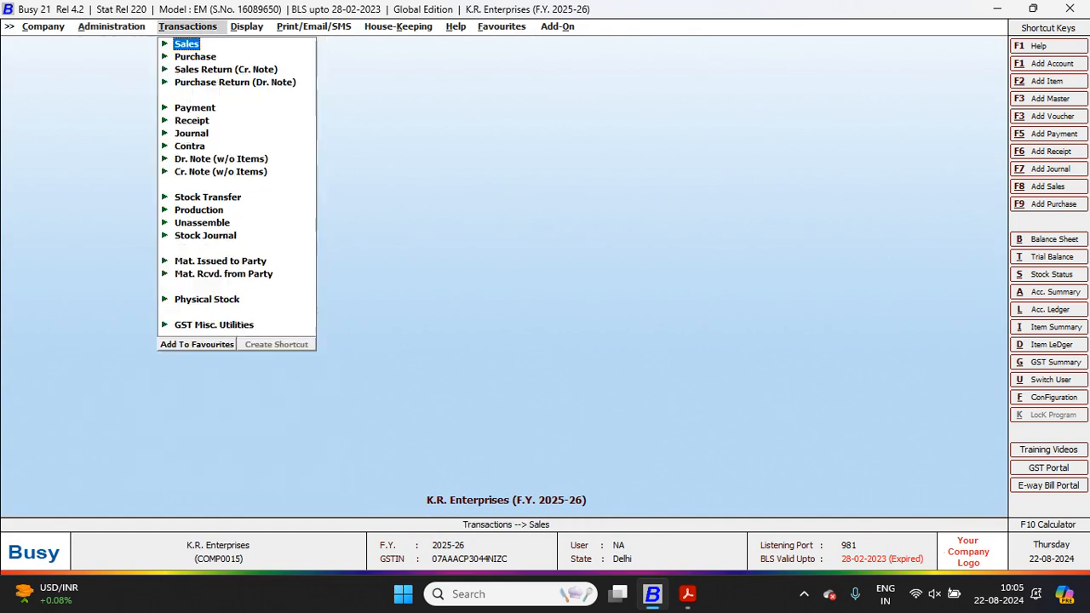
key(Right)
key(Down)
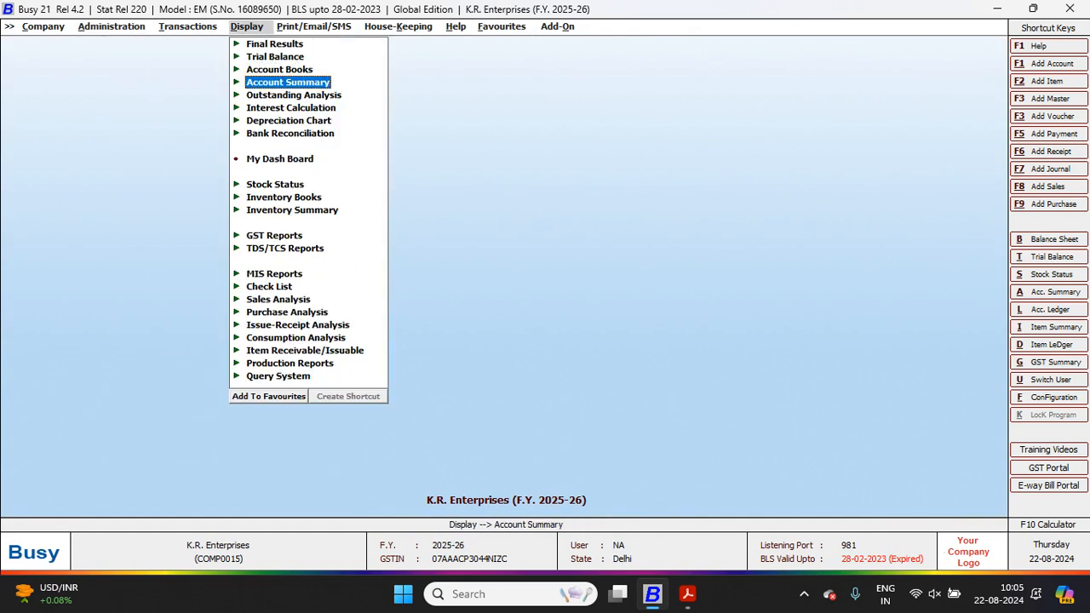
key(Up)
key(Return)
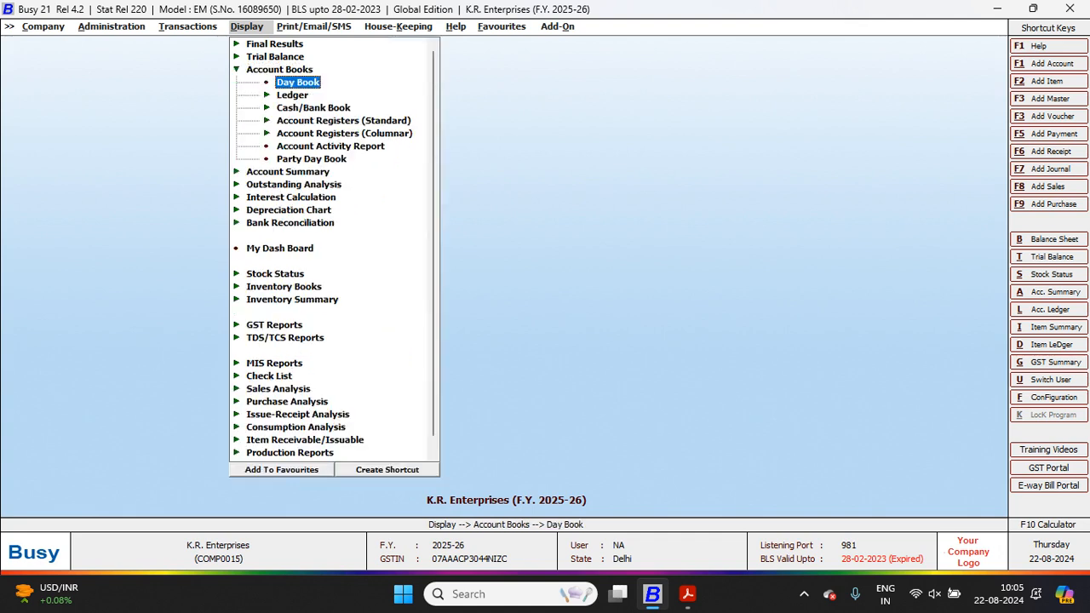
key(Down)
key(Down)
key(Down)
key(Down)
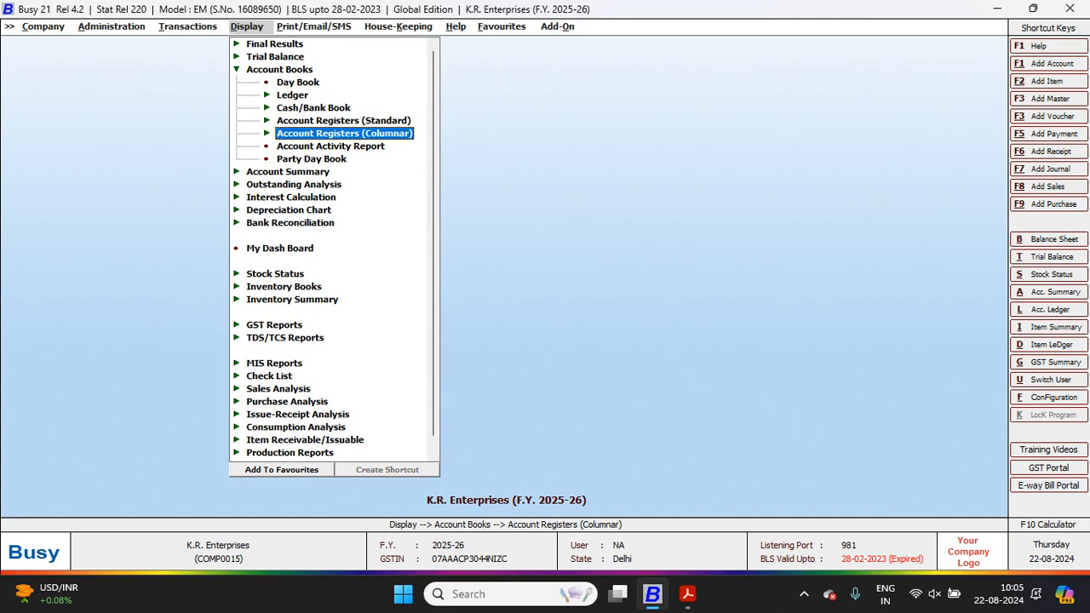
key(Return)
key(Return)
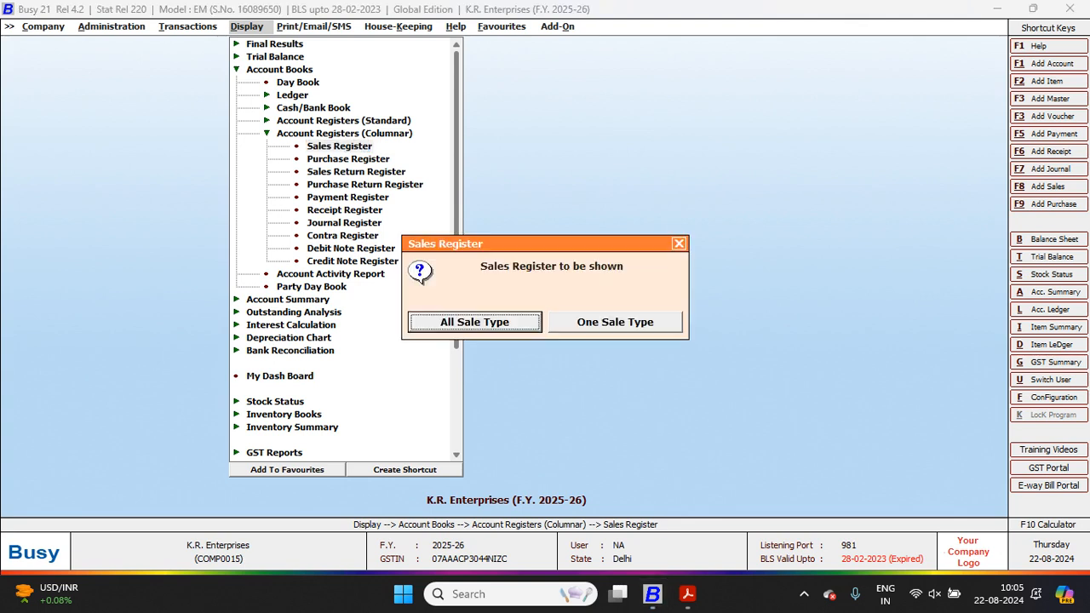
key(Return)
key(Return)
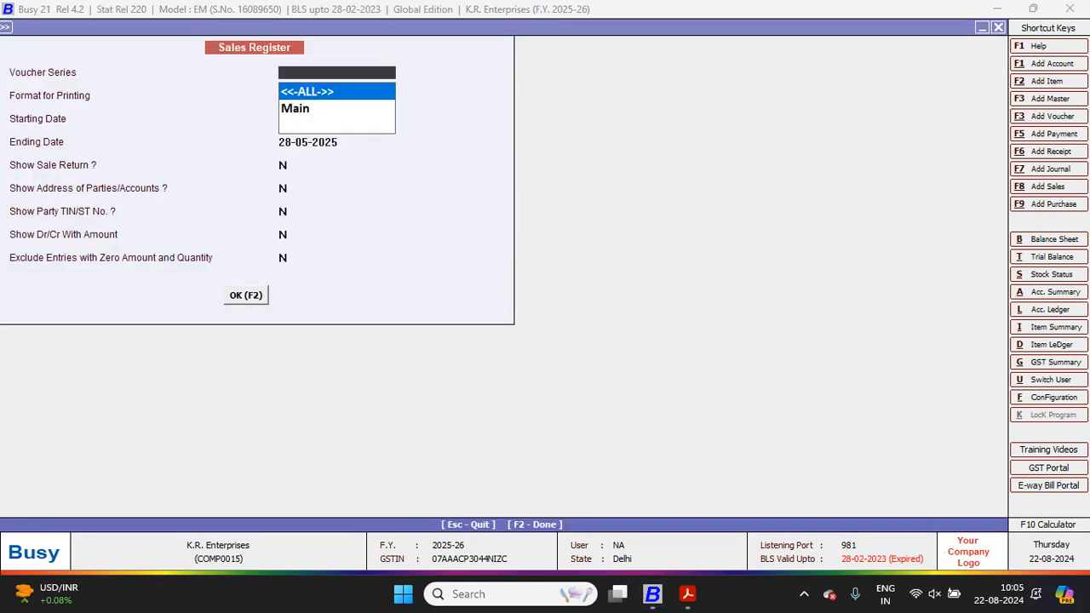
Show the Sales Register for all voucher series in the custom format from 01-04-2025 to 28-05-2025, leaving the remaining options at N.
key(Return)
key(Return)
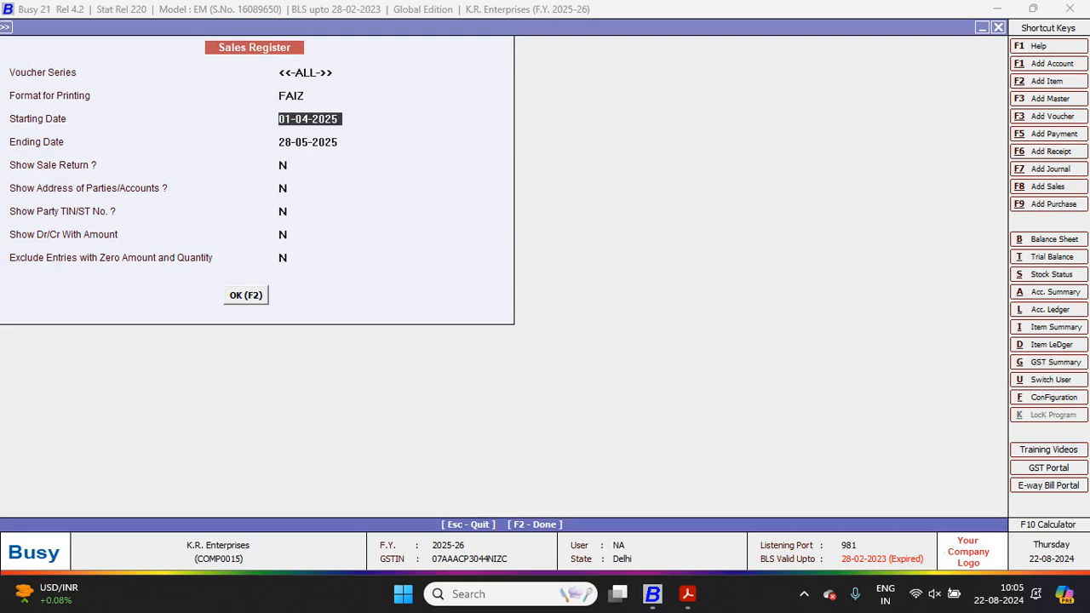
key(Return)
key(Return)
key(Return)
key(Return)
key(Return)
key(Return)
key(Return)
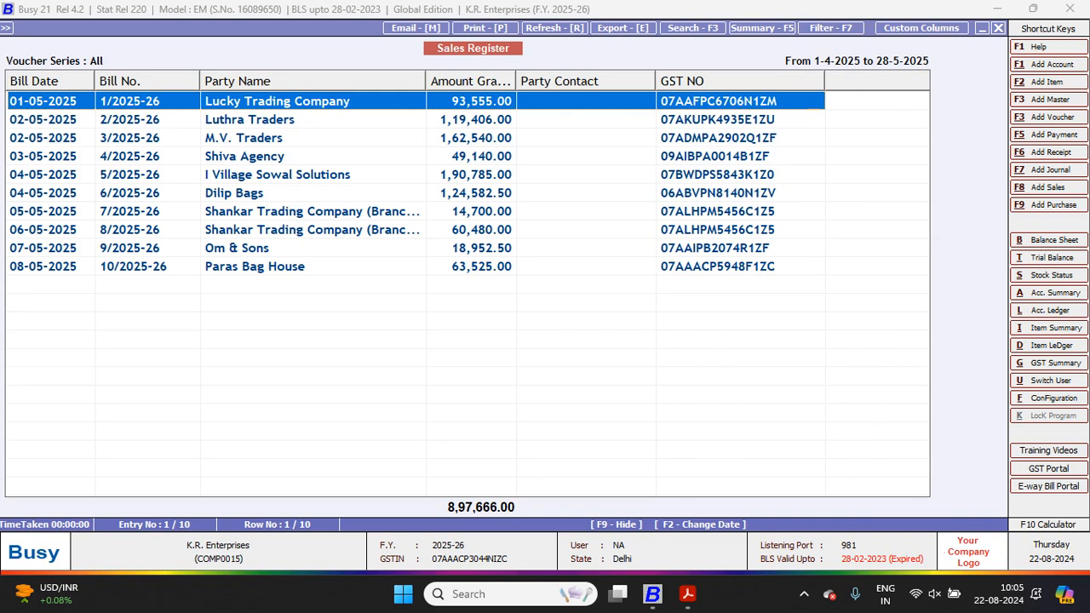
Open sales voucher 1/2025-26 from the register and bring up its party's account master for modification.
key(Return)
key(Return)
key(Return)
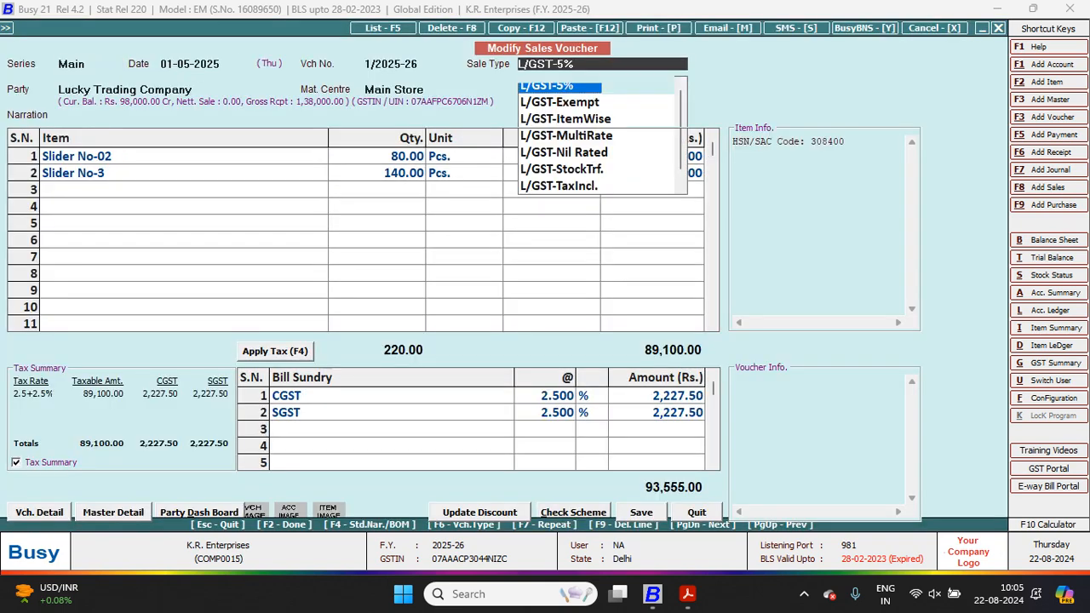
key(Return)
key(alt+m)
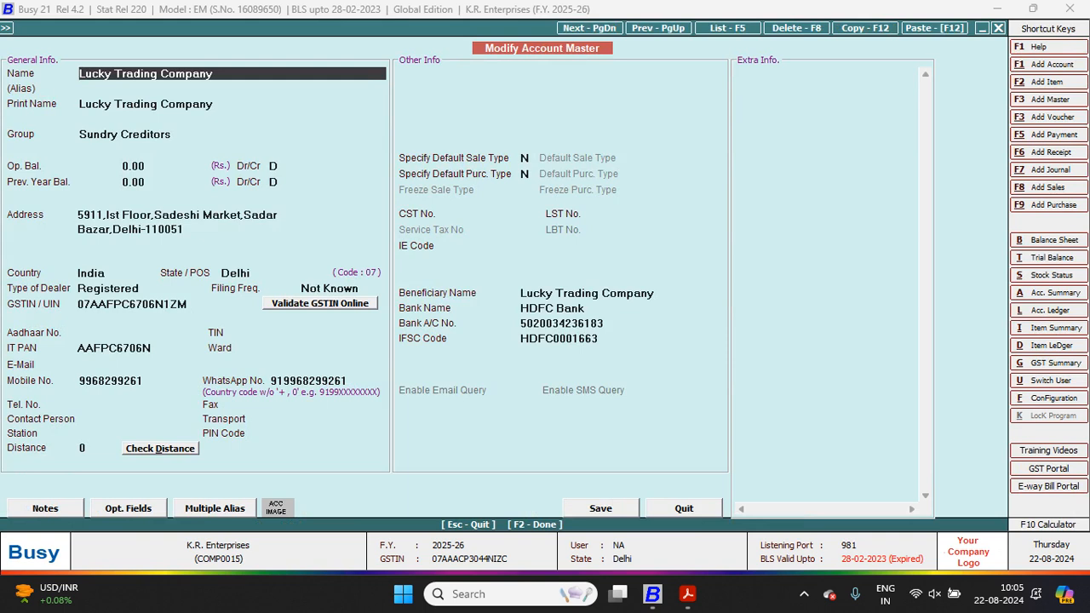
Check the mobile number and contact person fields of the party's master, and close the master and voucher without saving.
click(143, 380)
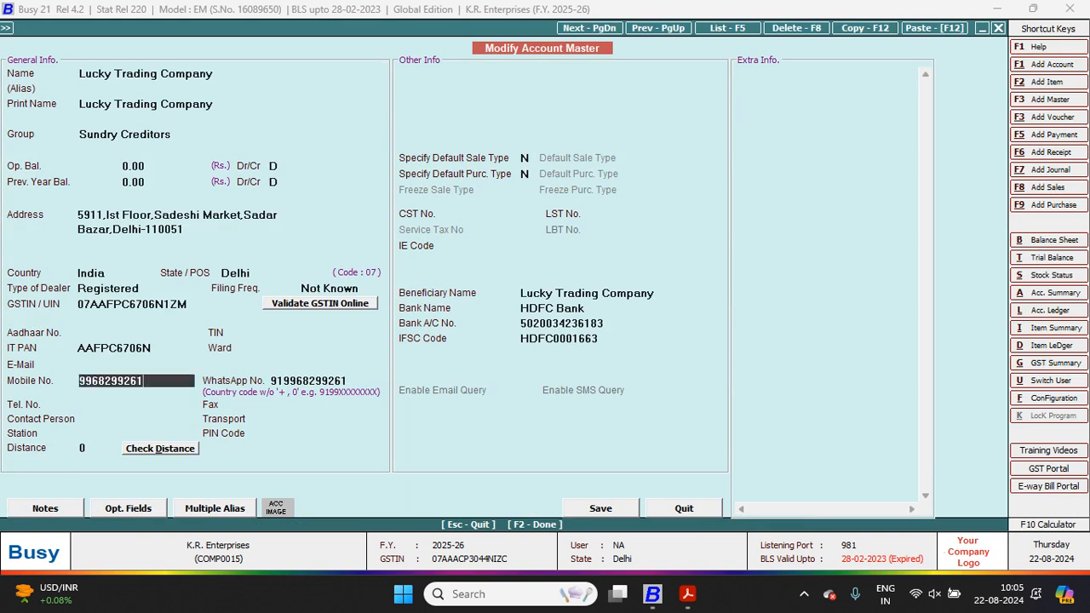
key(Return)
key(Return)
key(Return)
key(Return)
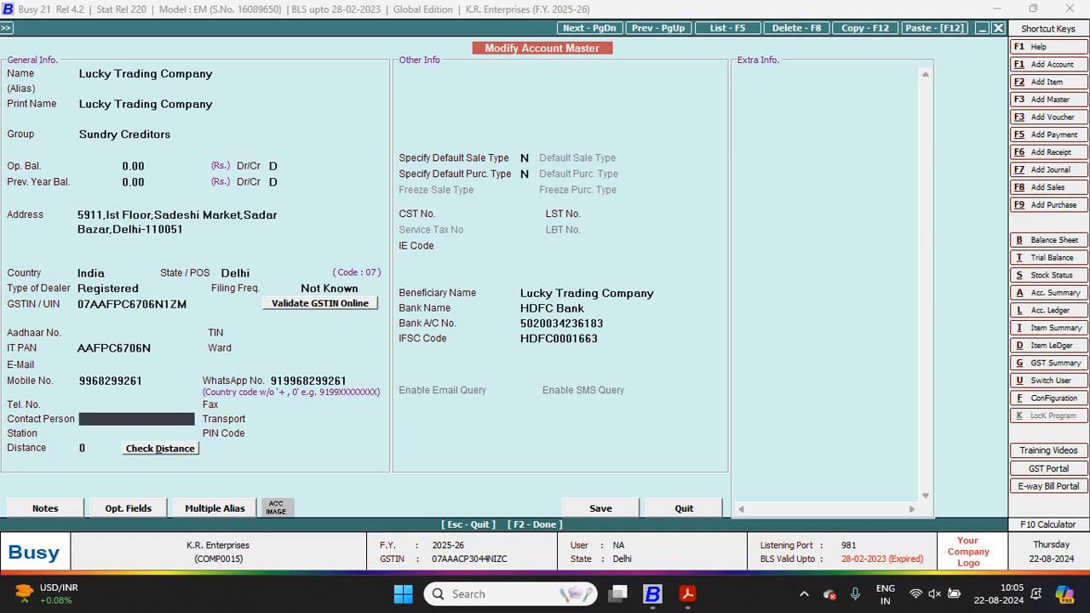
key(Escape)
key(Return)
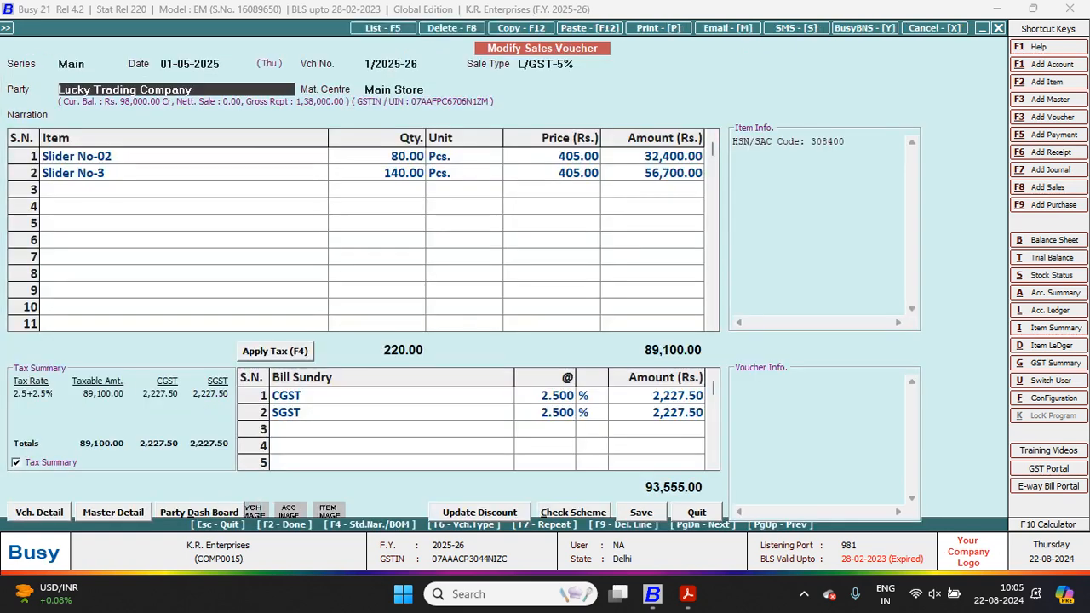
key(Escape)
key(Return)
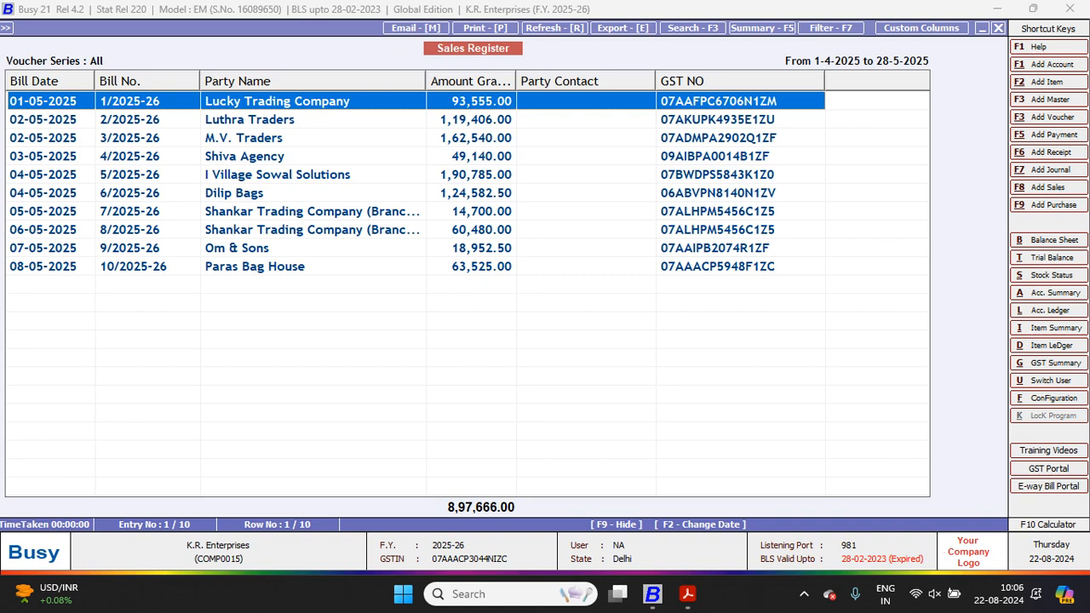
Close the Sales Register report and switch to the Project 15 PDF in Acrobat to read question 16.
key(Escape)
key(Escape)
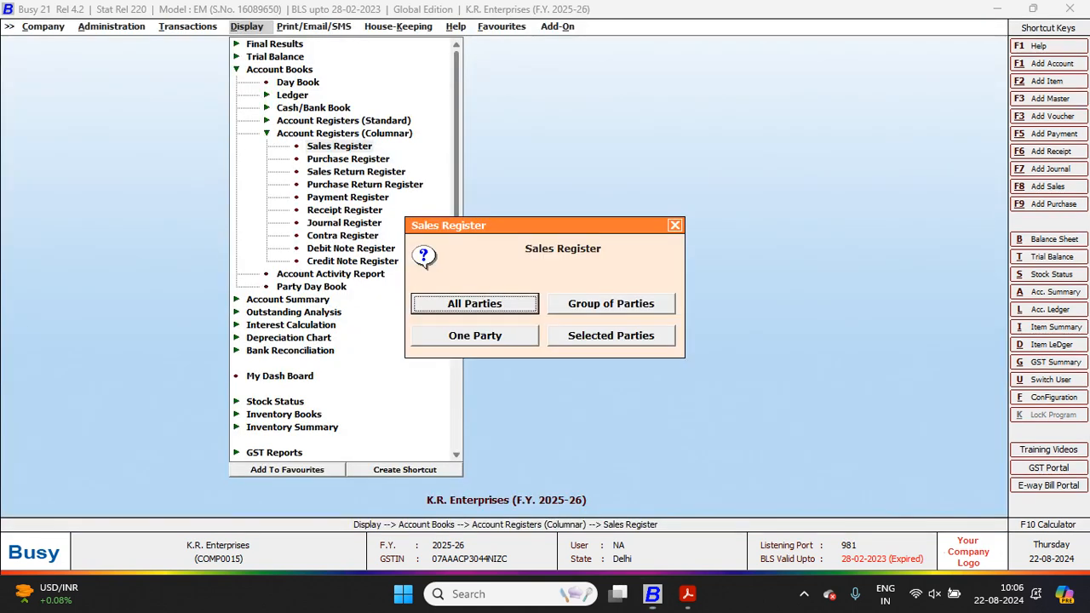
key(Escape)
key(Escape)
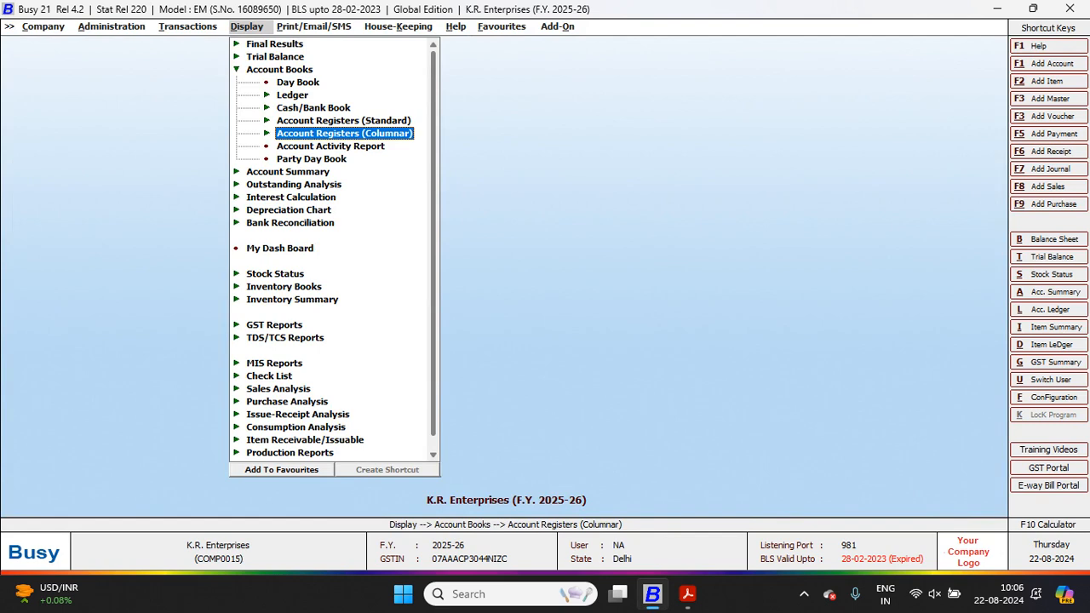
key(Escape)
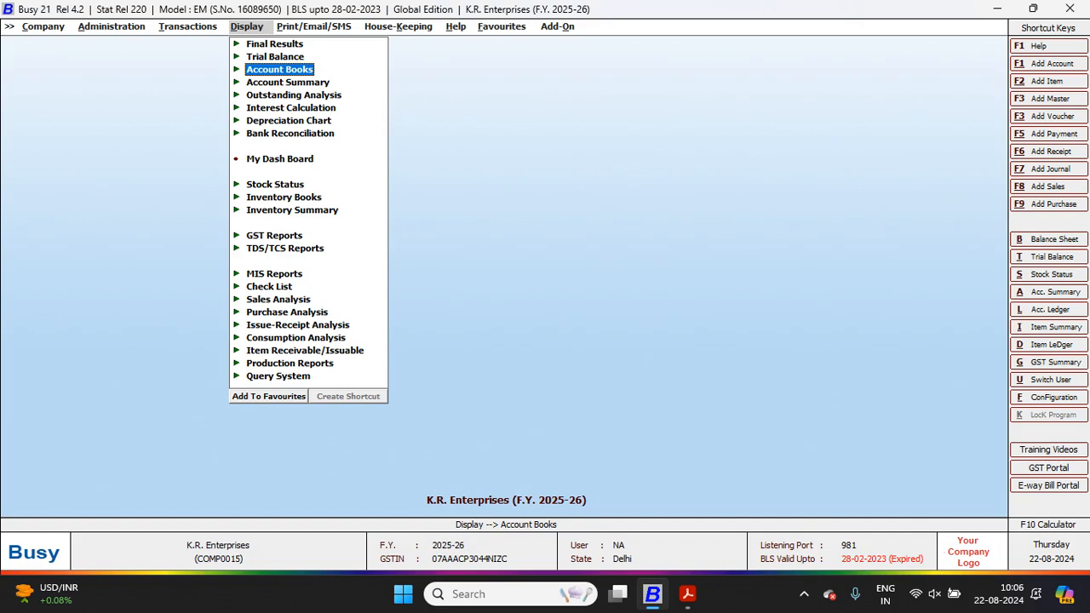
key(alt+Tab)
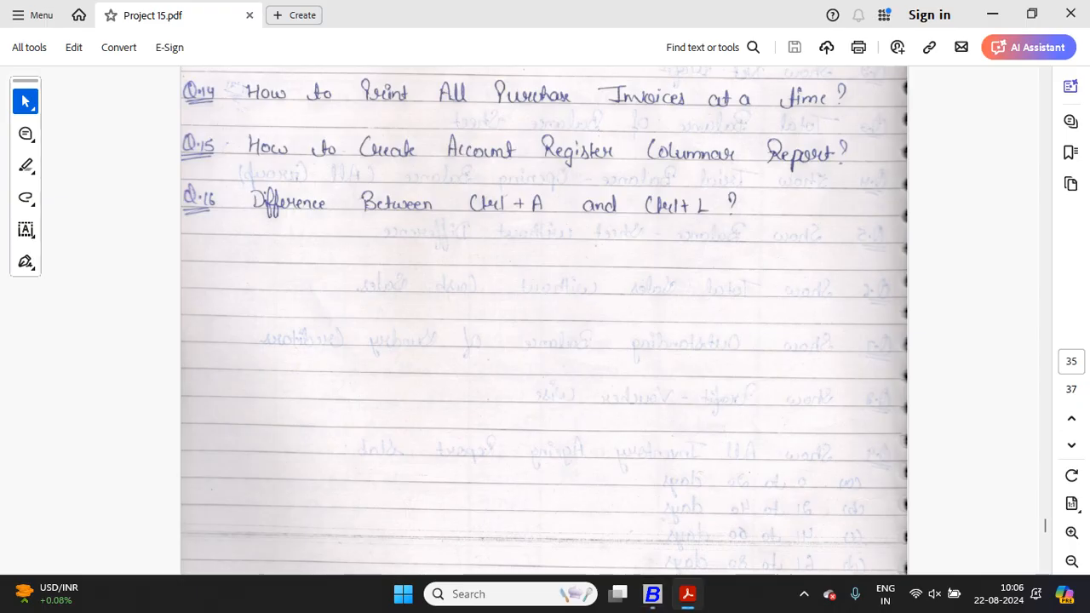
scroll(545, 320, down, 1)
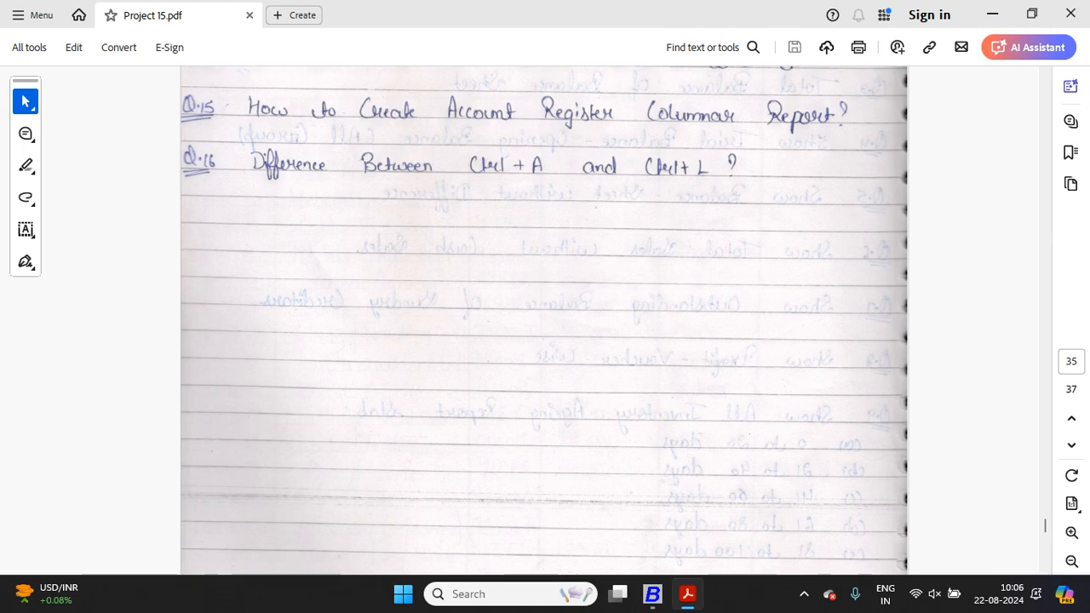
Switch back to Busy and open the monthly account summary for Lucky Trading Company.
key(alt+Tab)
key(s)
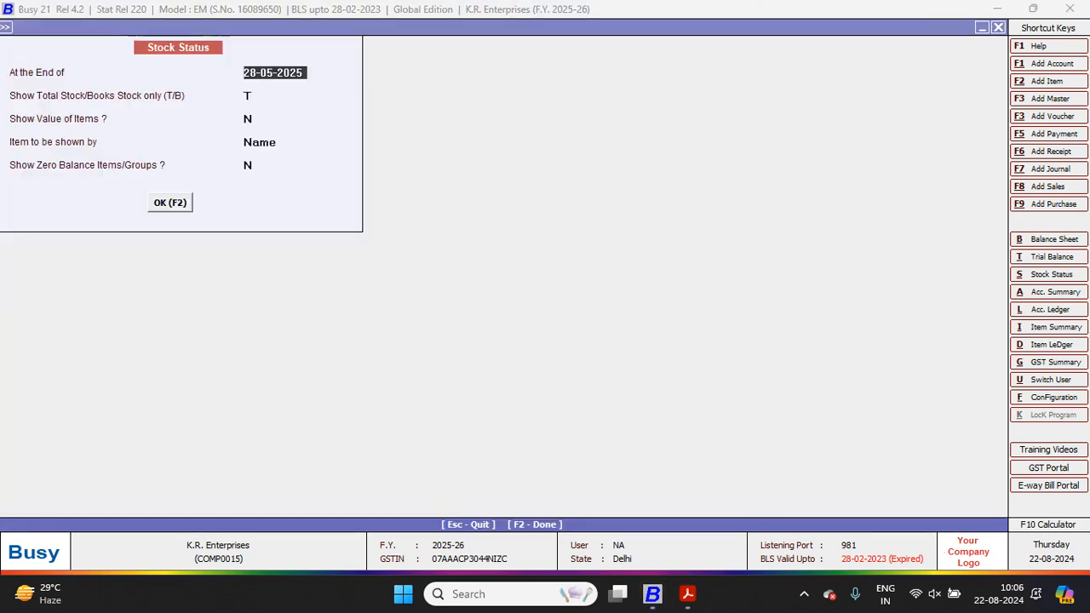
key(Escape)
key(alt+a)
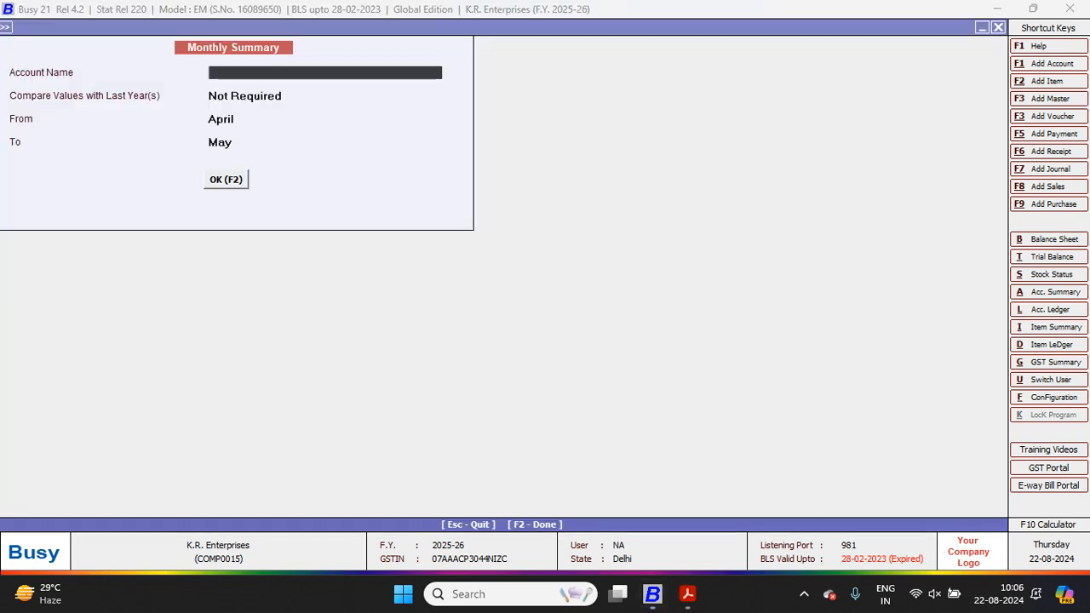
key(space)
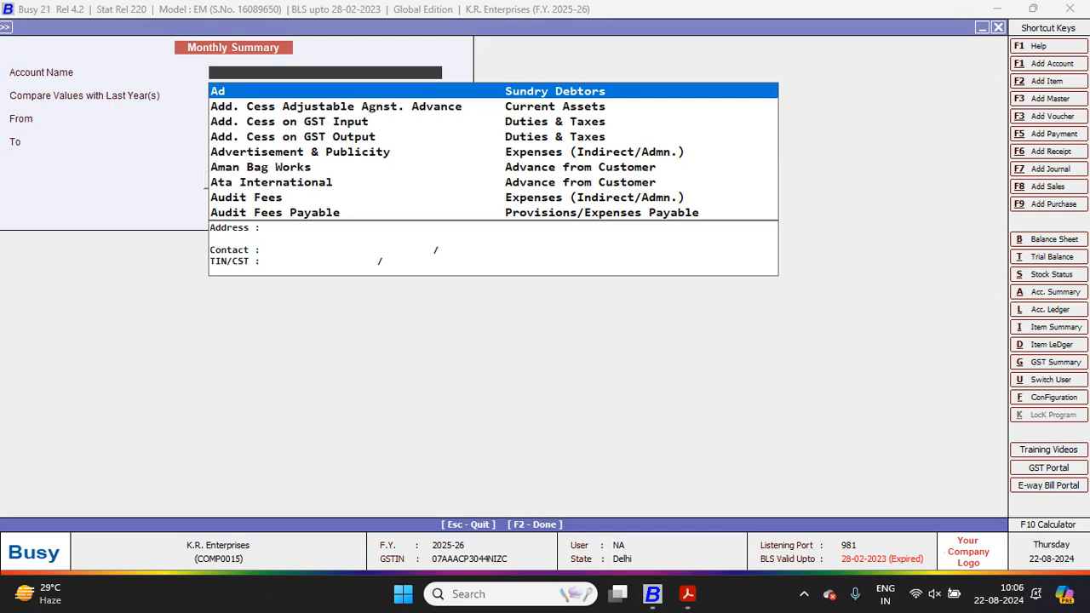
text(LU)
key(Return)
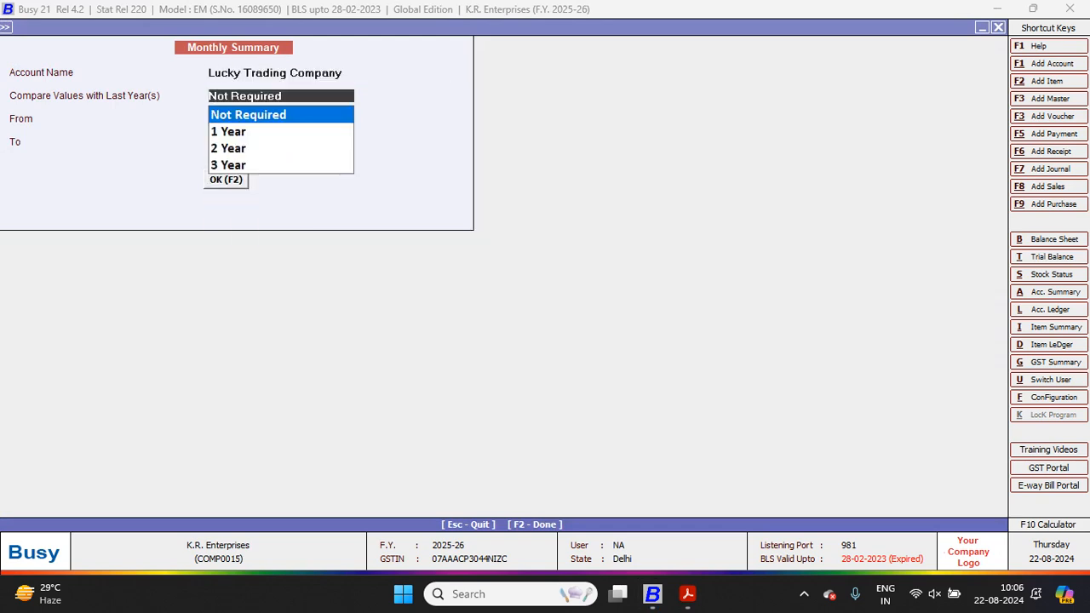
Show the monthly summary from April to March without comparing values with last year.
key(Return)
key(Return)
key(Escape)
key(Return)
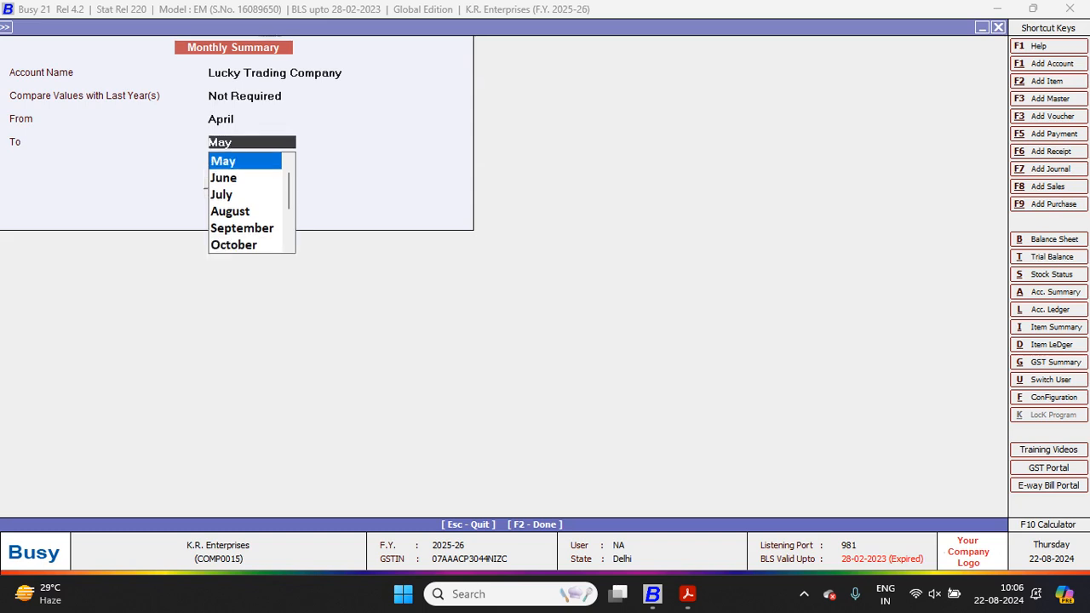
text(MAR)
key(Return)
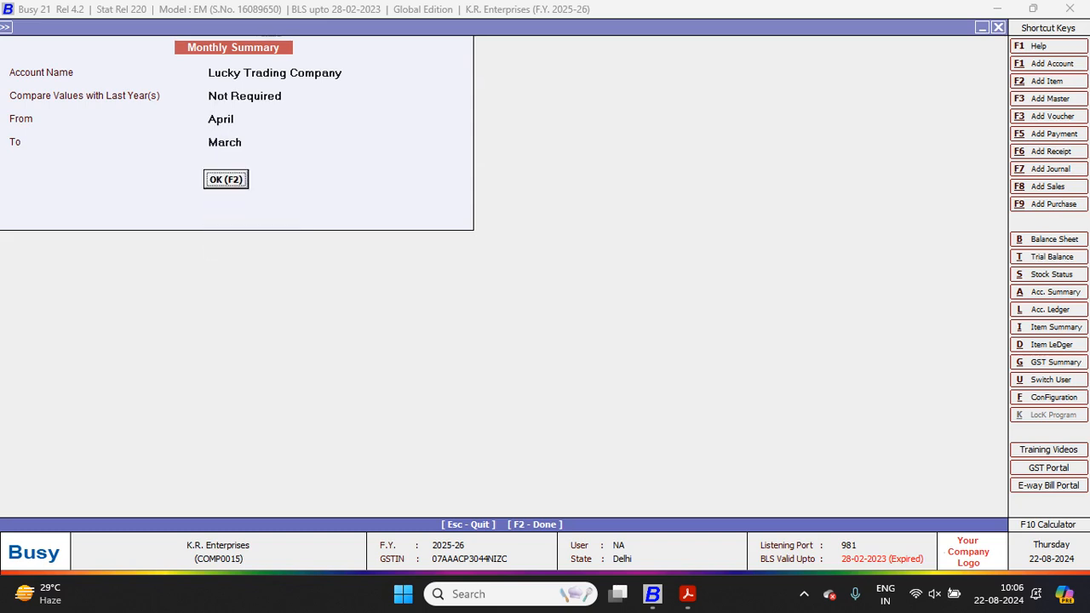
key(Return)
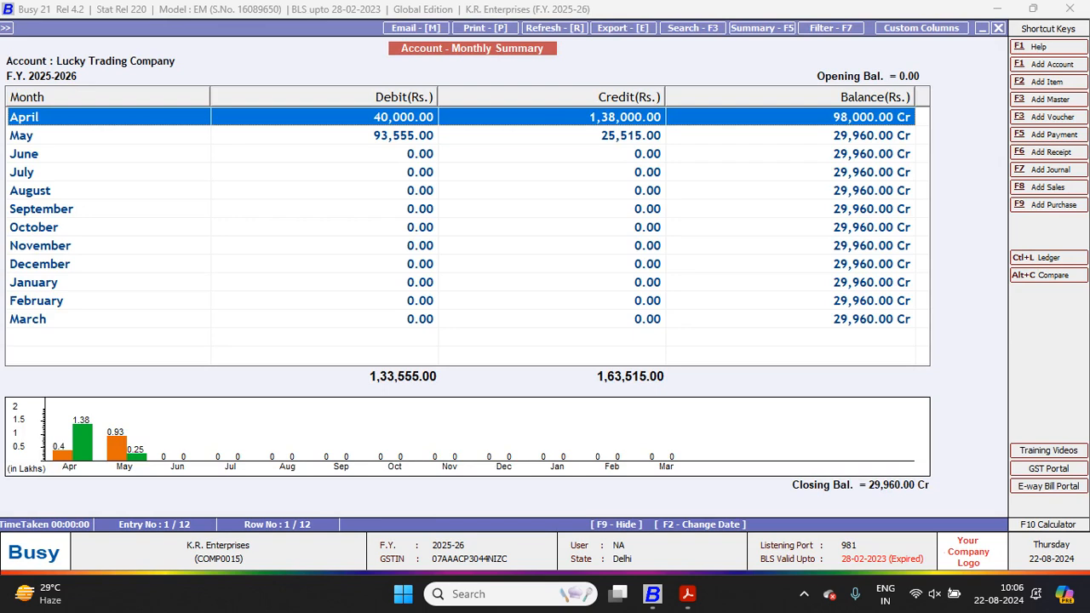
key(ctrl+l)
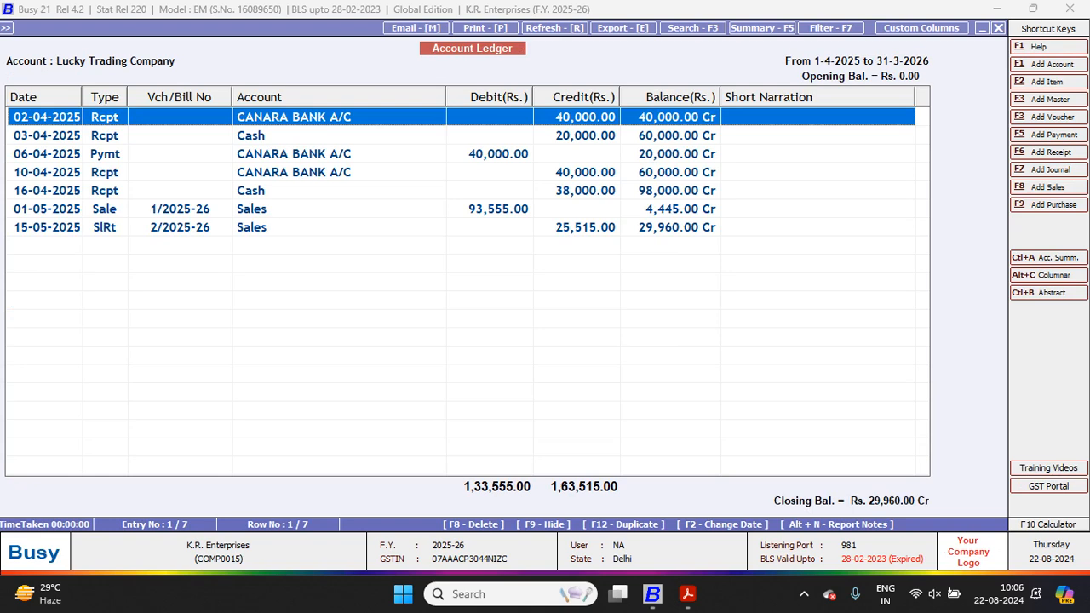
key(ctrl+a)
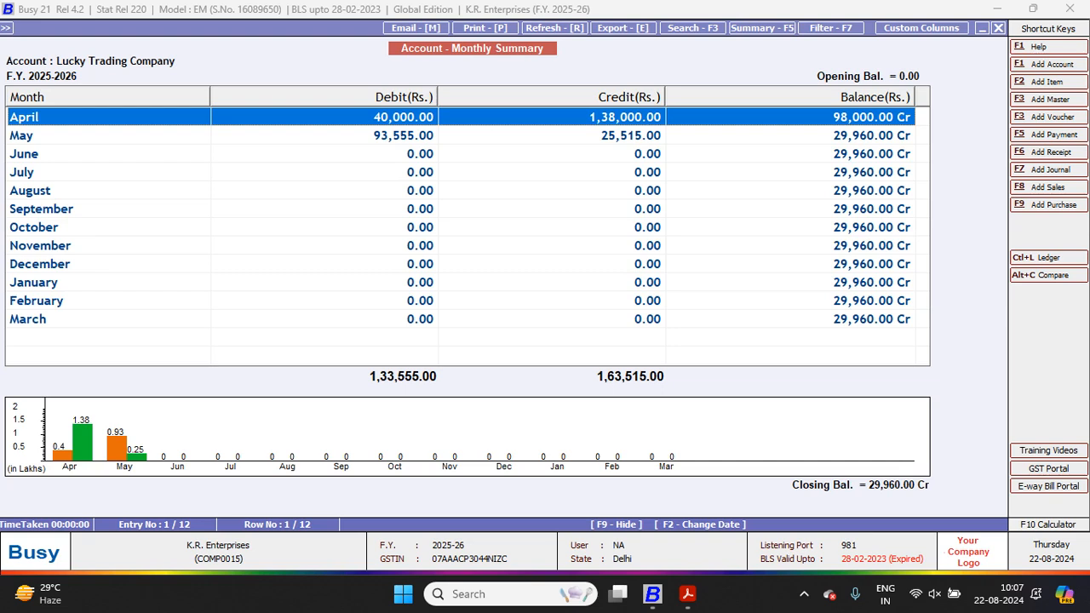
key(Escape)
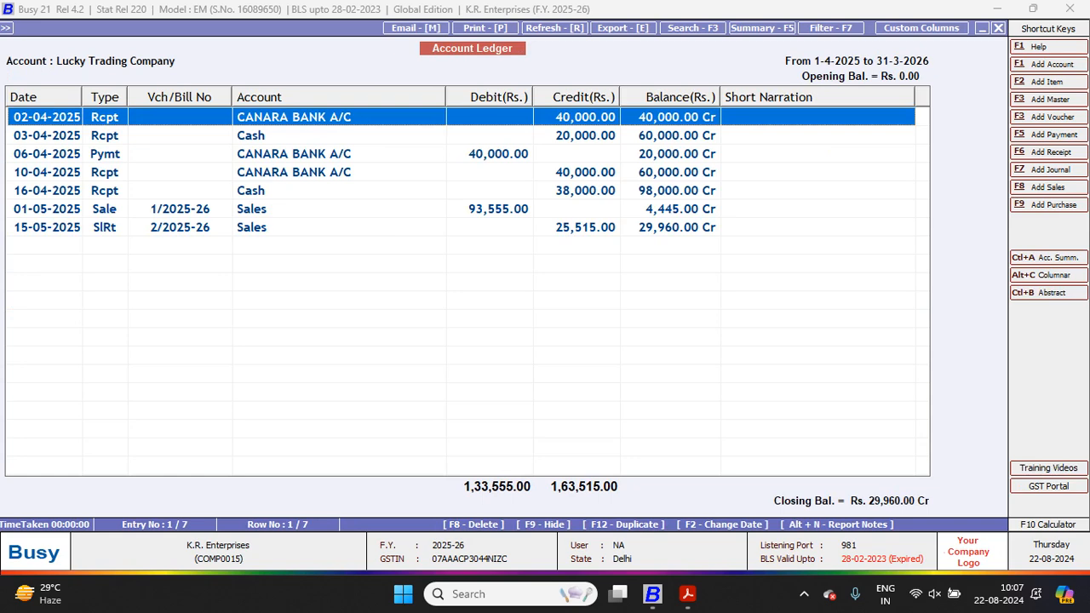
key(ctrl+a)
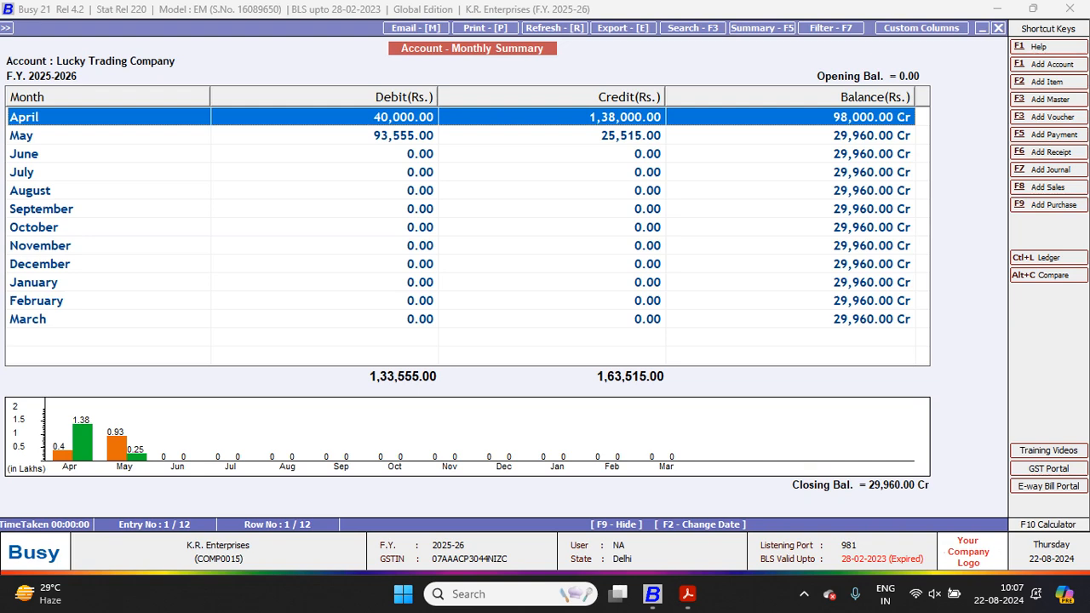
click(803, 593)
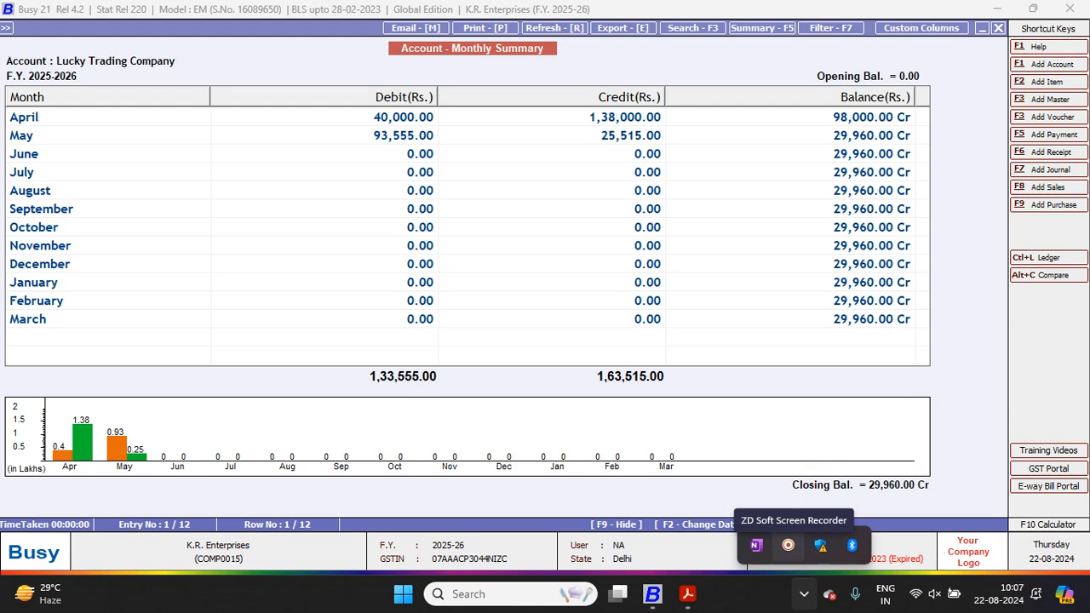
click(788, 545)
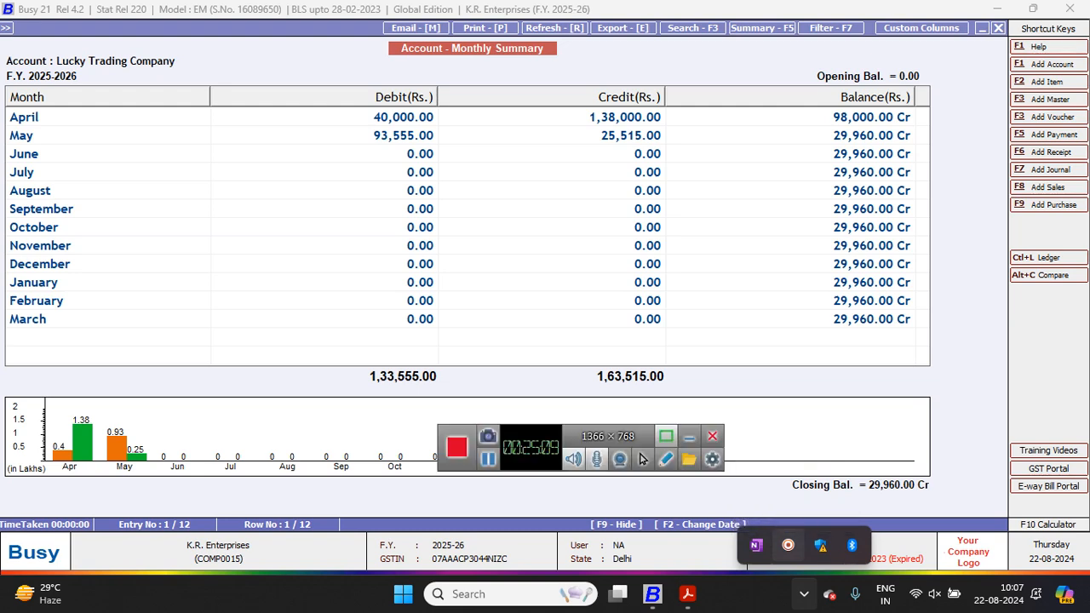